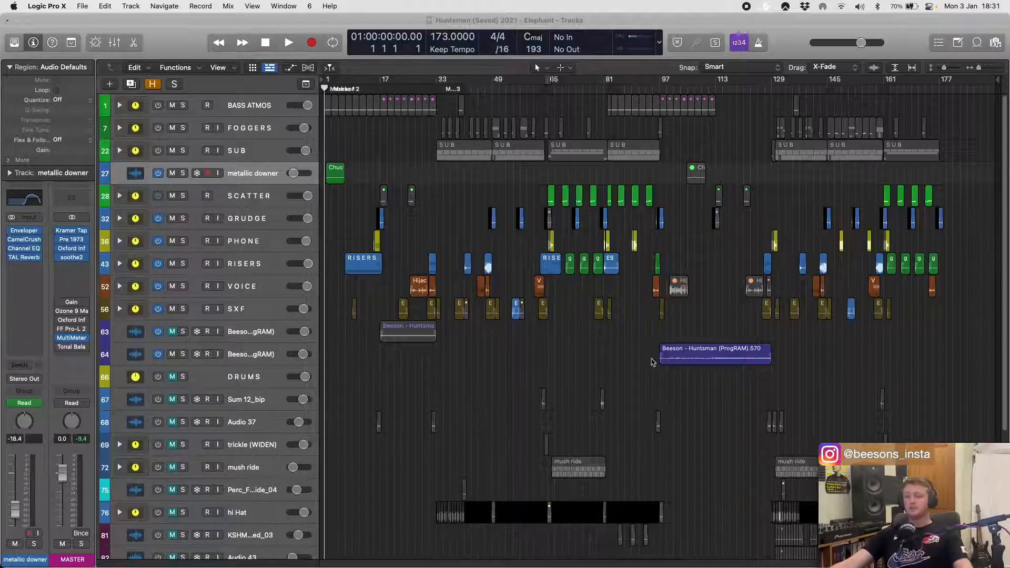
- Look over the track stacks and regions across the whole Huntsman arrangement
click(456, 188)
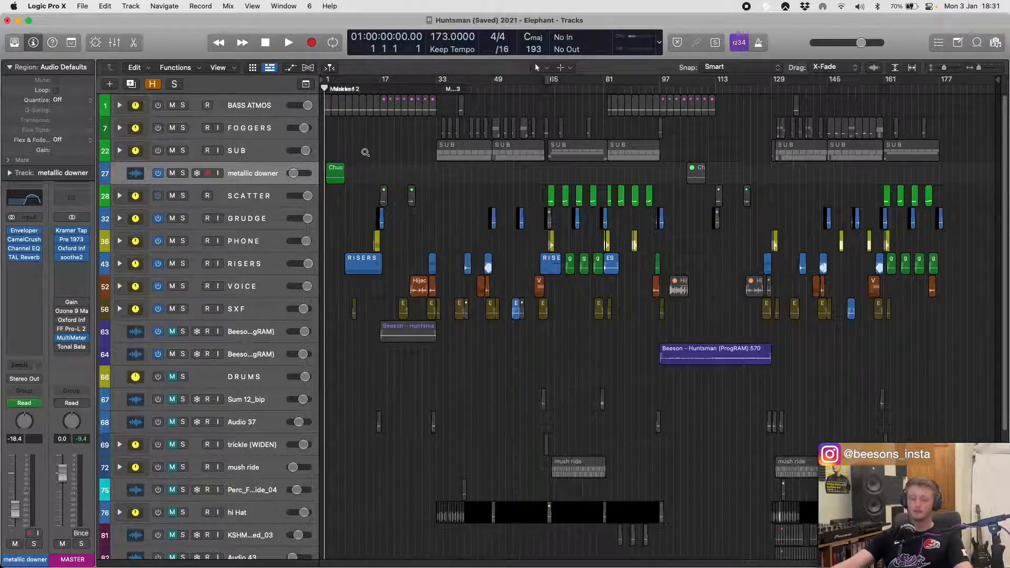
scroll(371, 169, up, 3)
scroll(372, 170, up, 3)
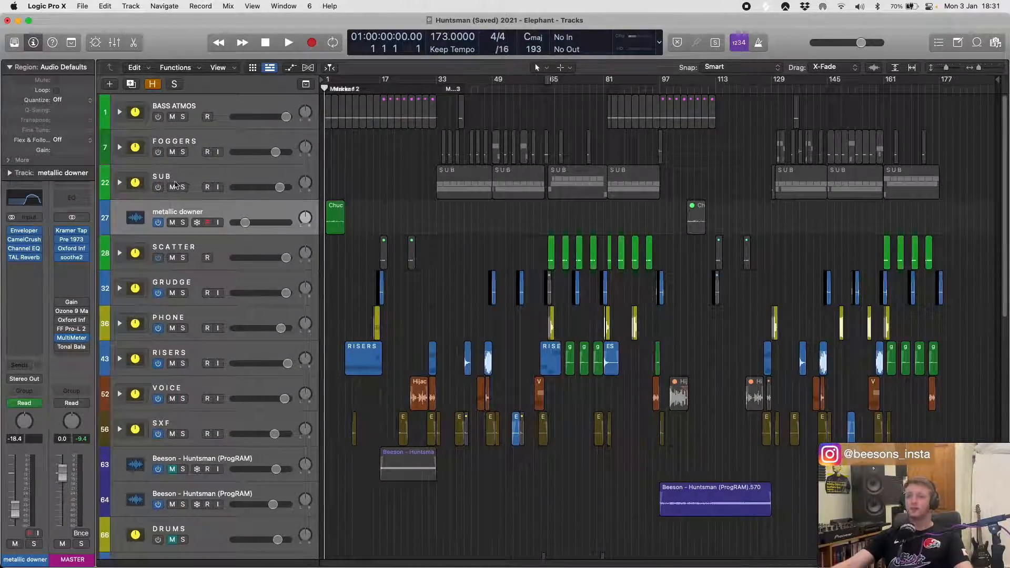
scroll(176, 227, down, 2)
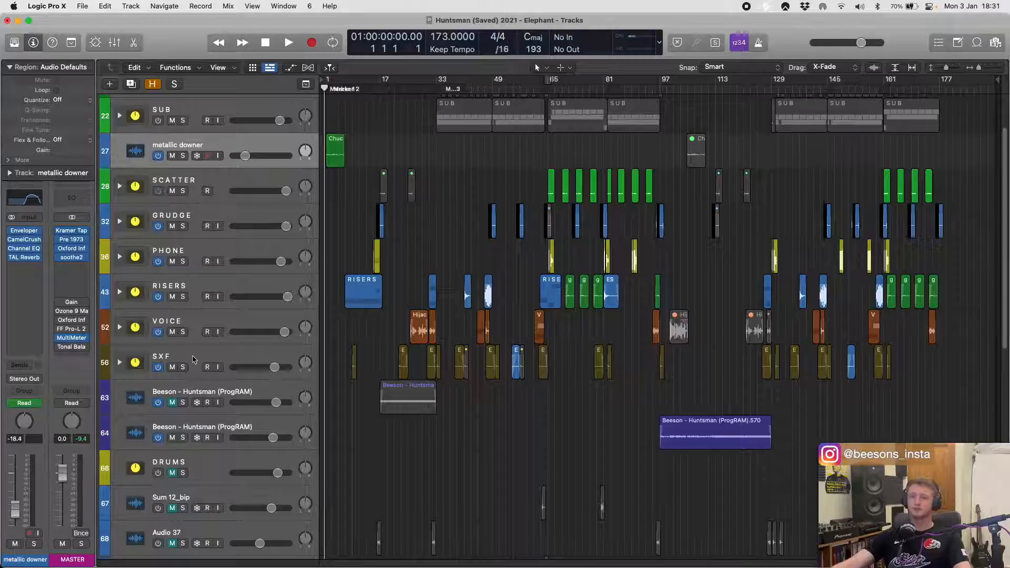
key(super+a)
scroll(426, 180, up, 2)
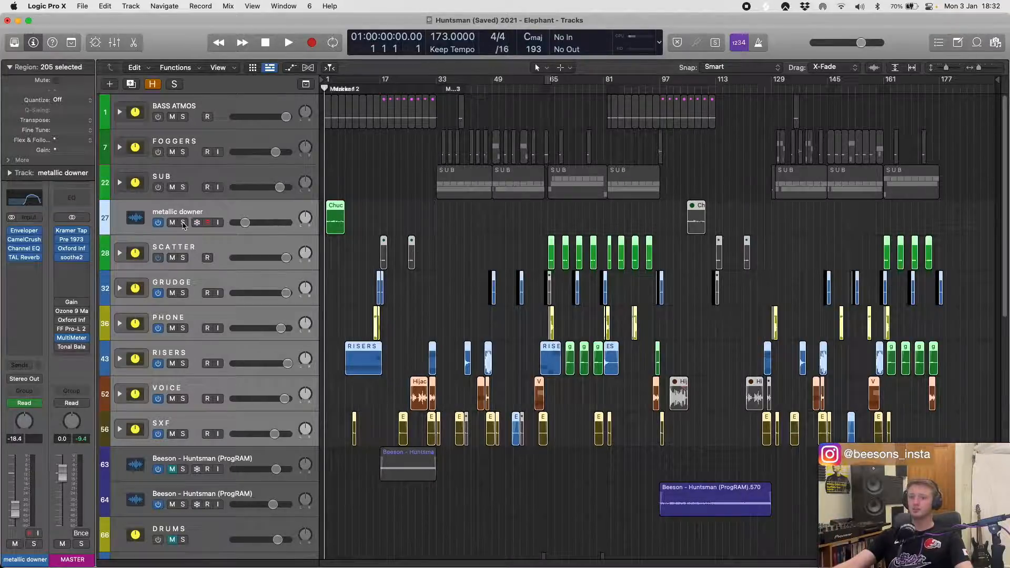
click(427, 213)
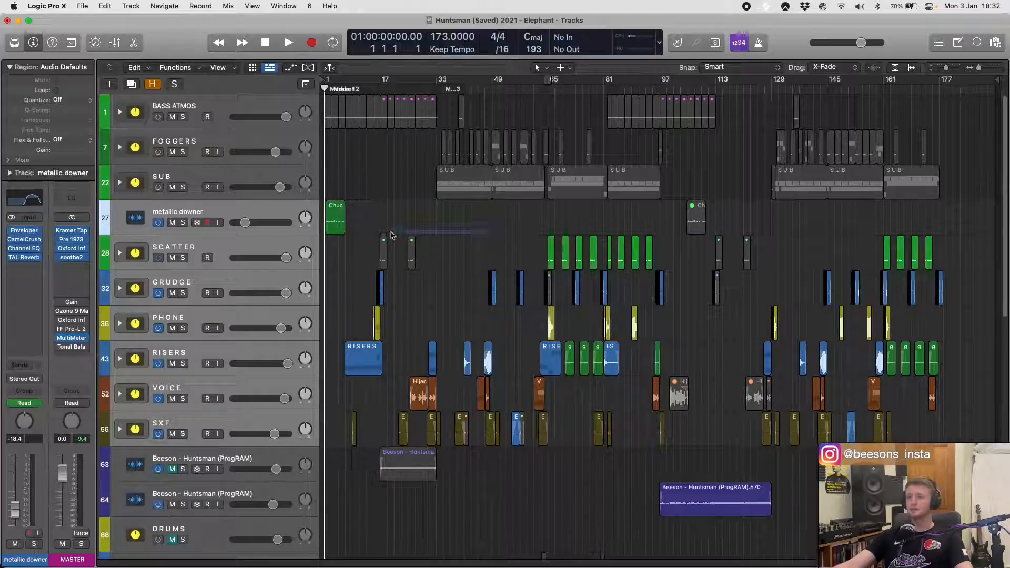
drag(386, 223, 963, 423)
click(748, 321)
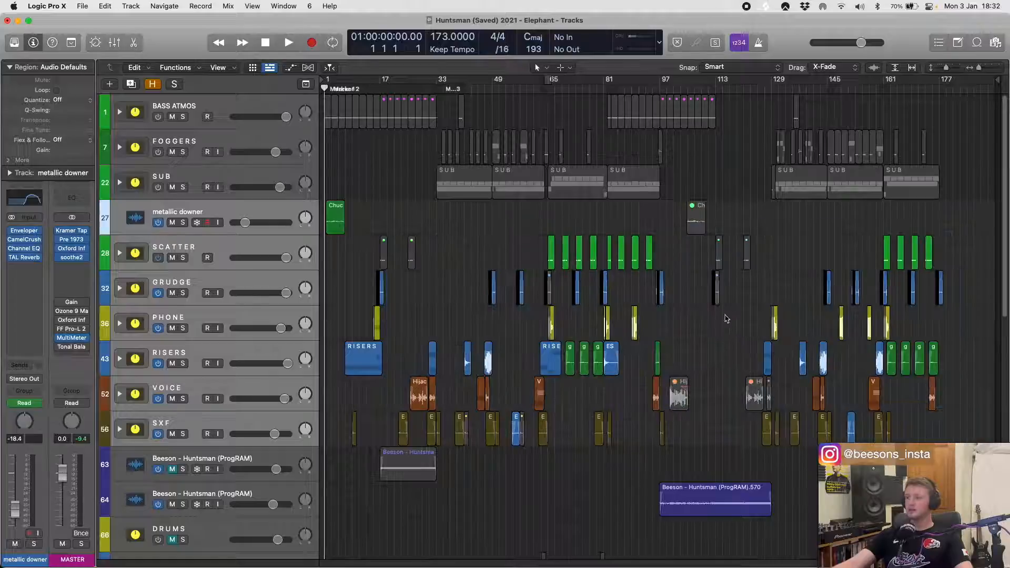
- Mute the second Beeson - Huntsman (ProgRAM) reference track
scroll(242, 354, down, 3)
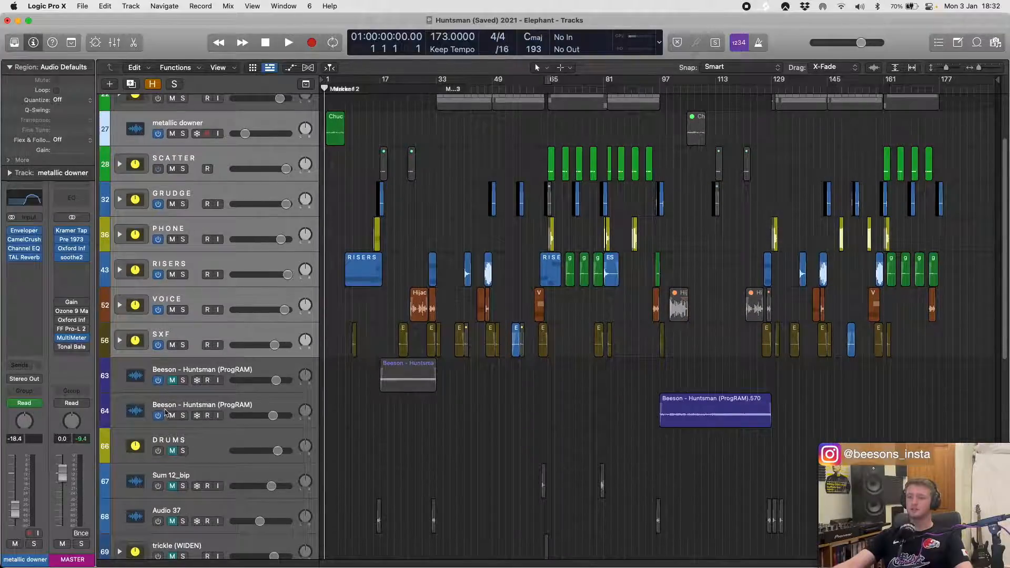
click(173, 416)
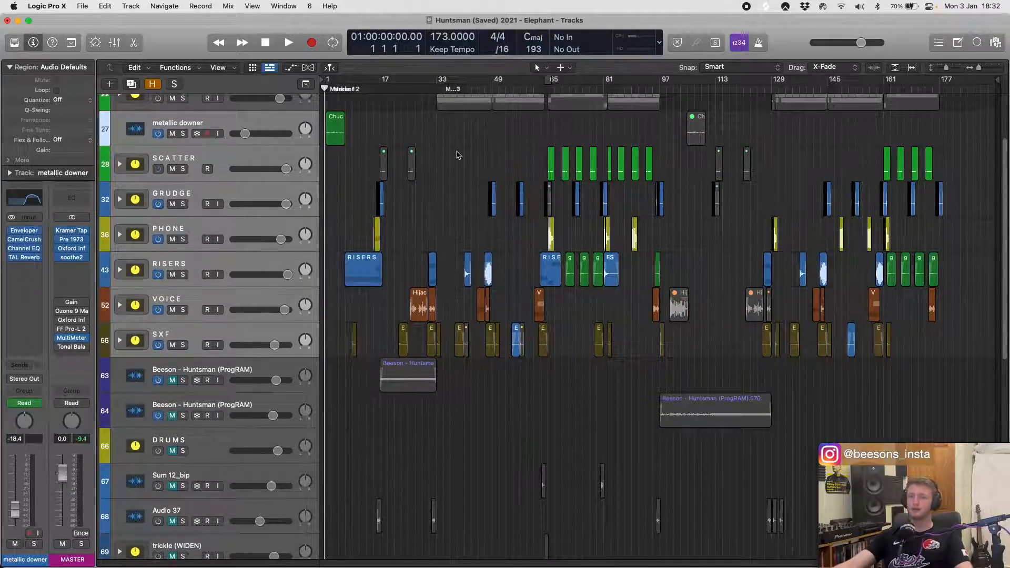
- Select the metallic downer track and solo it
scroll(458, 155, up, 4)
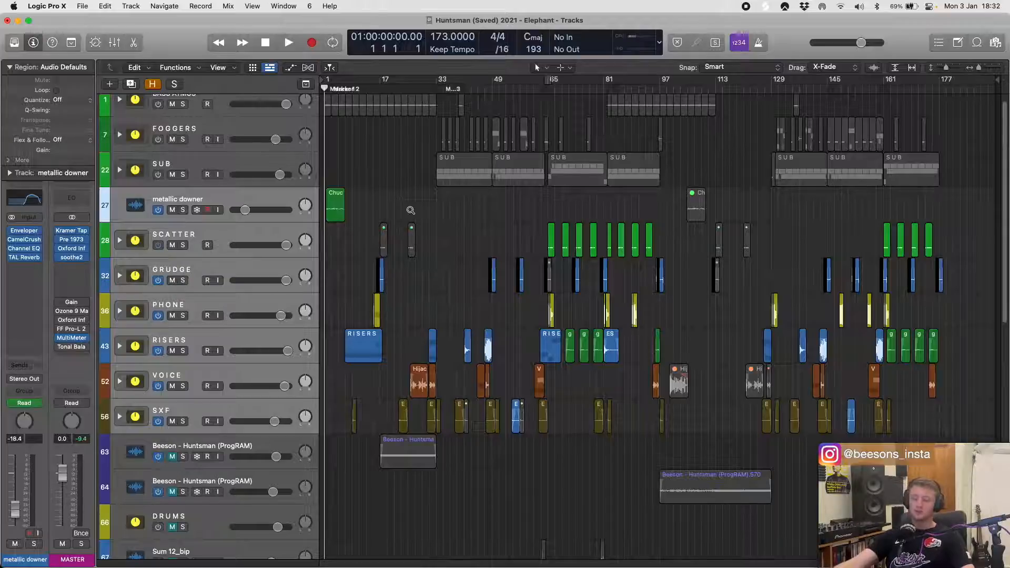
scroll(400, 214, up, 5)
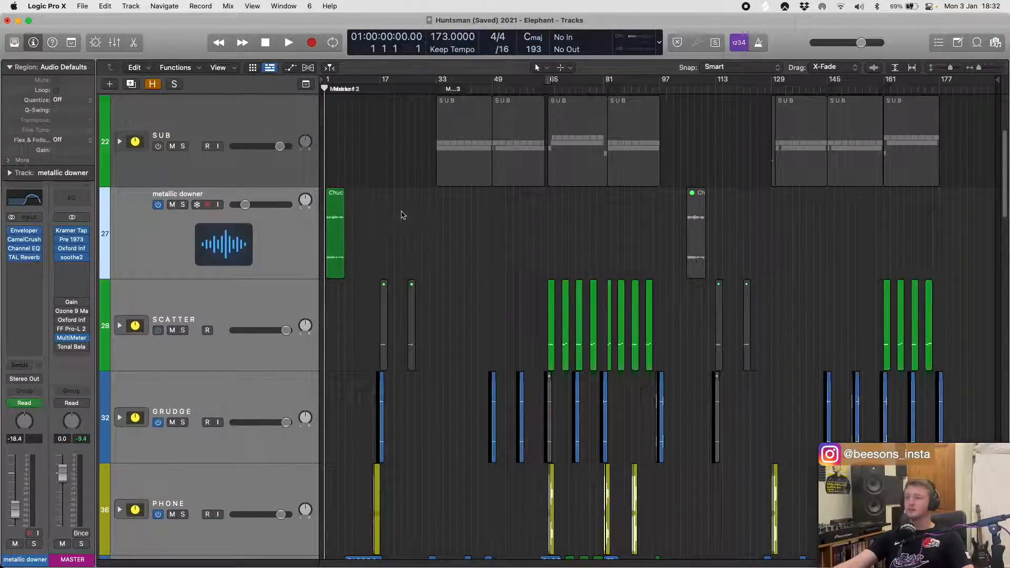
click(298, 246)
scroll(436, 248, up, 5)
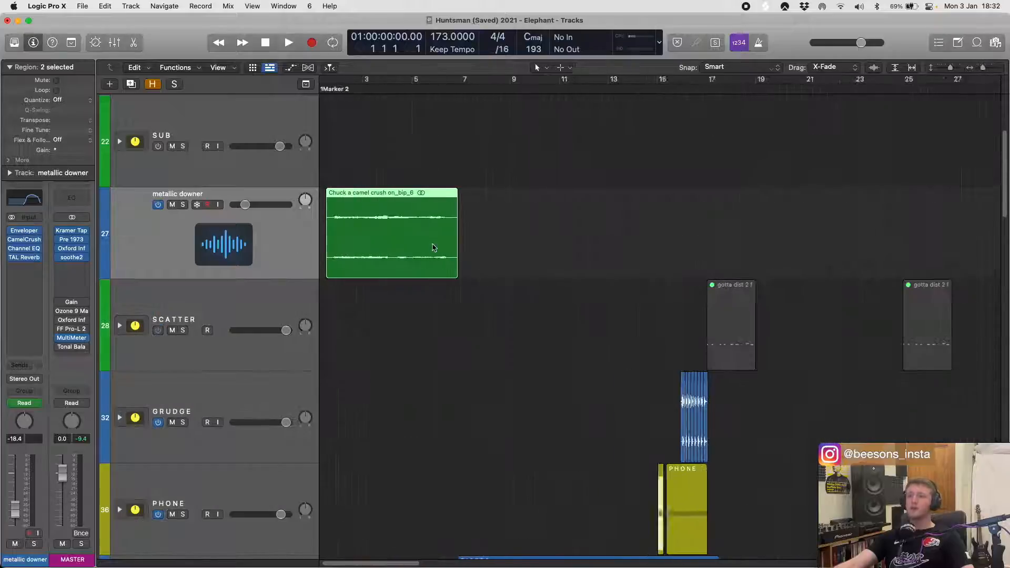
click(179, 206)
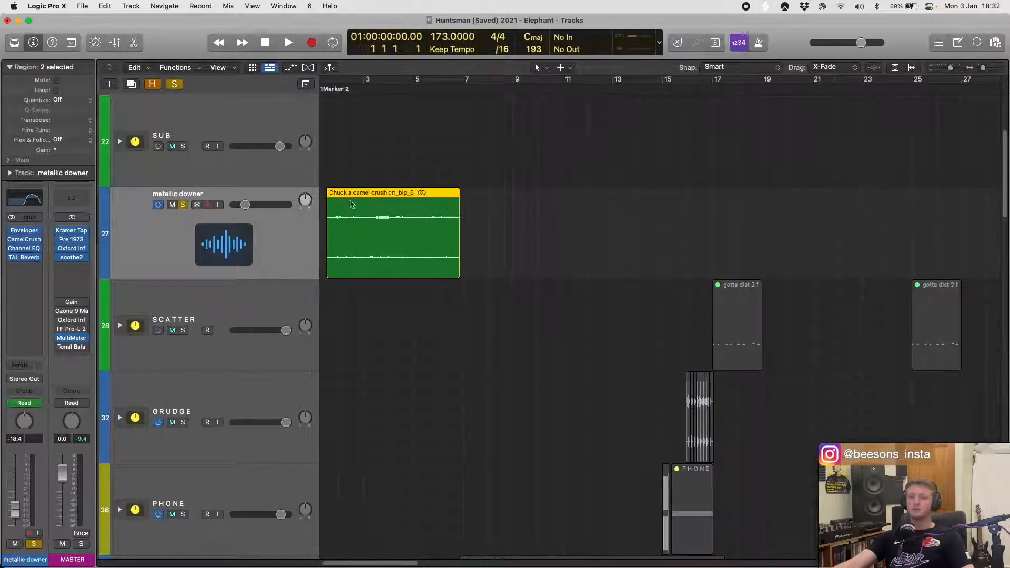
- Set the cycle area around the first region on the metallic downer track
click(417, 217)
key(u)
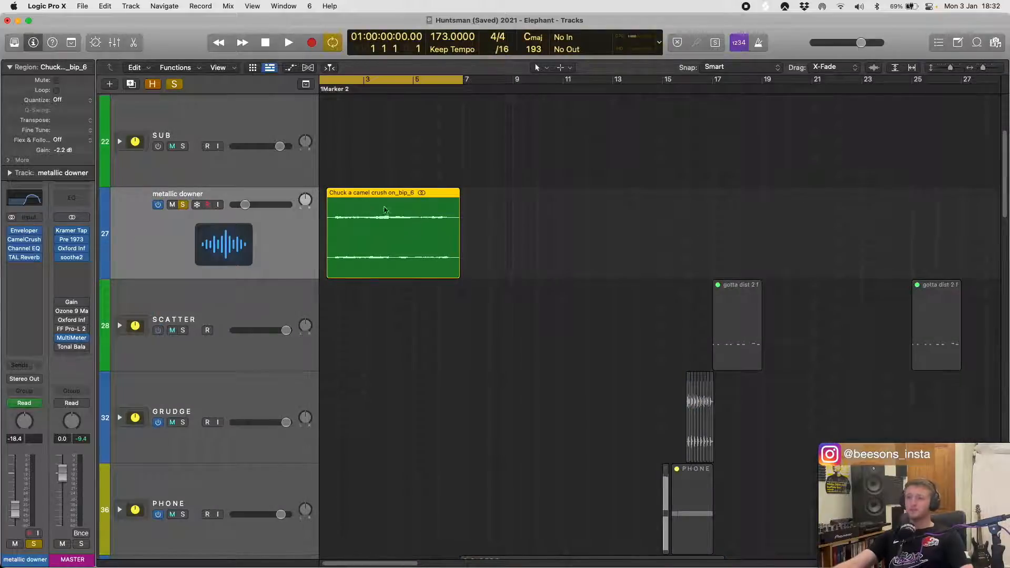
key(super+Down)
key(super+Down)
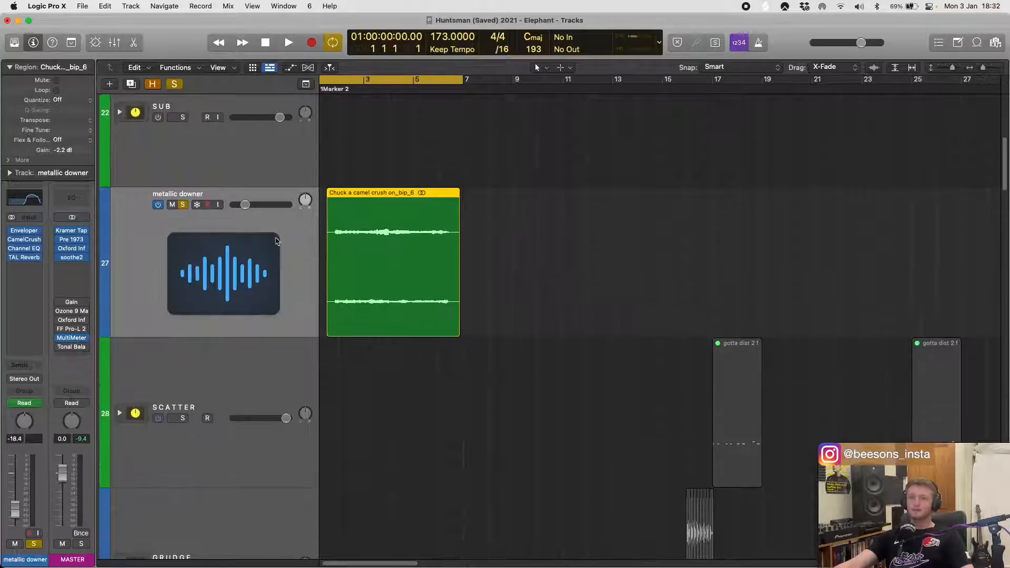
key(h)
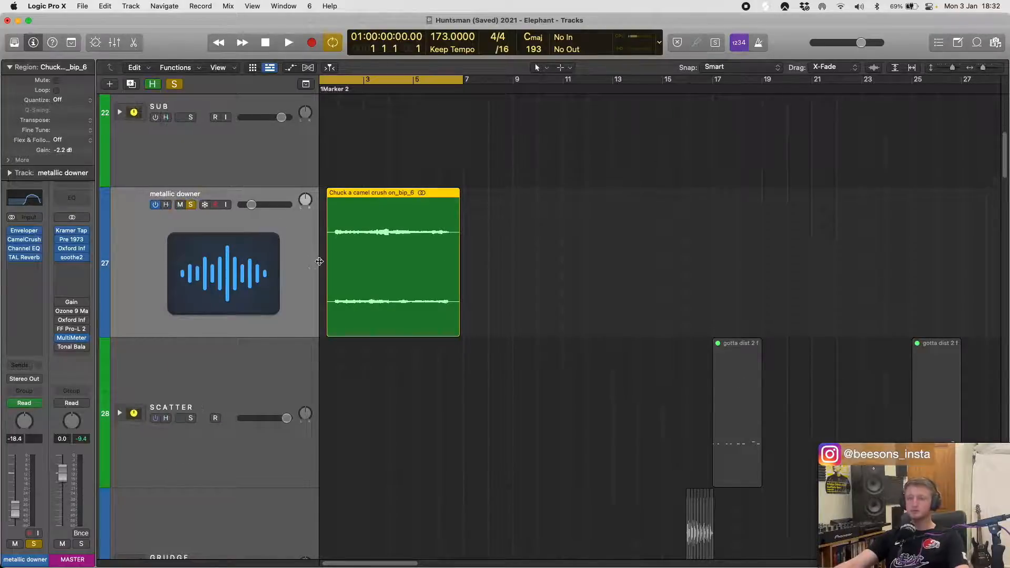
key(h)
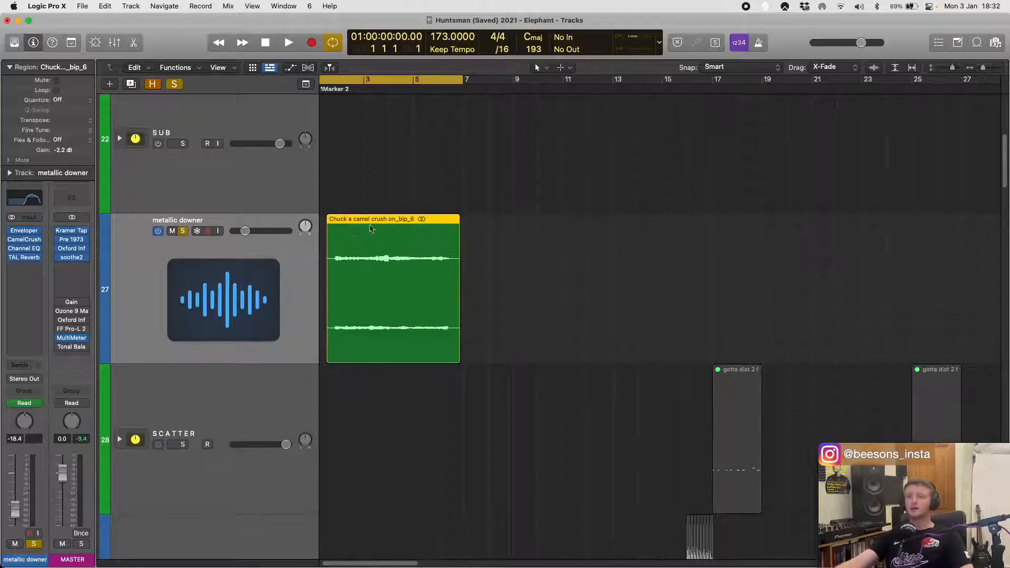
scroll(326, 204, left, 2)
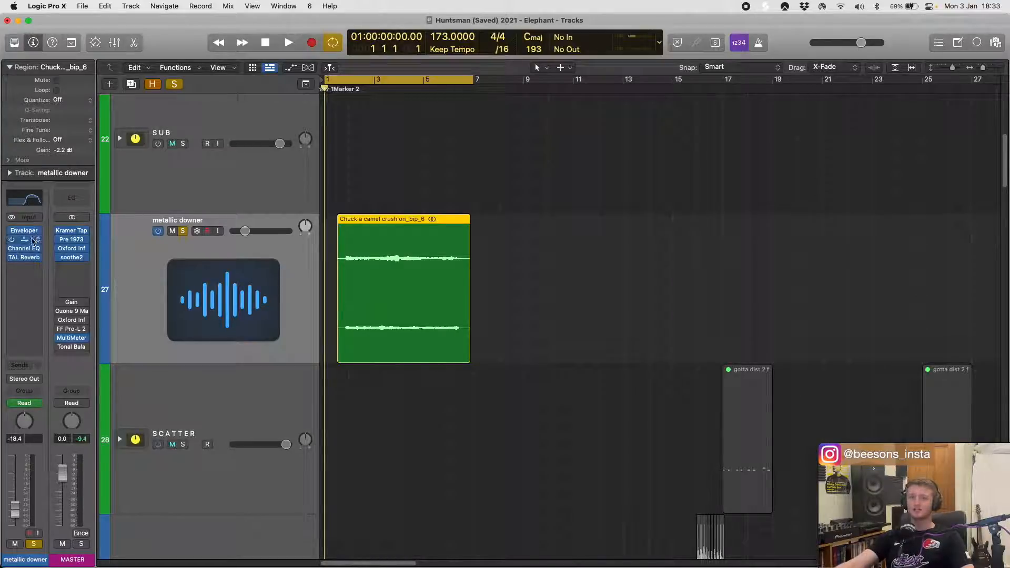
- Inspect the metallic downer track's CamelCrusher parameters in Controls view, and close the plug-in window
click(25, 240)
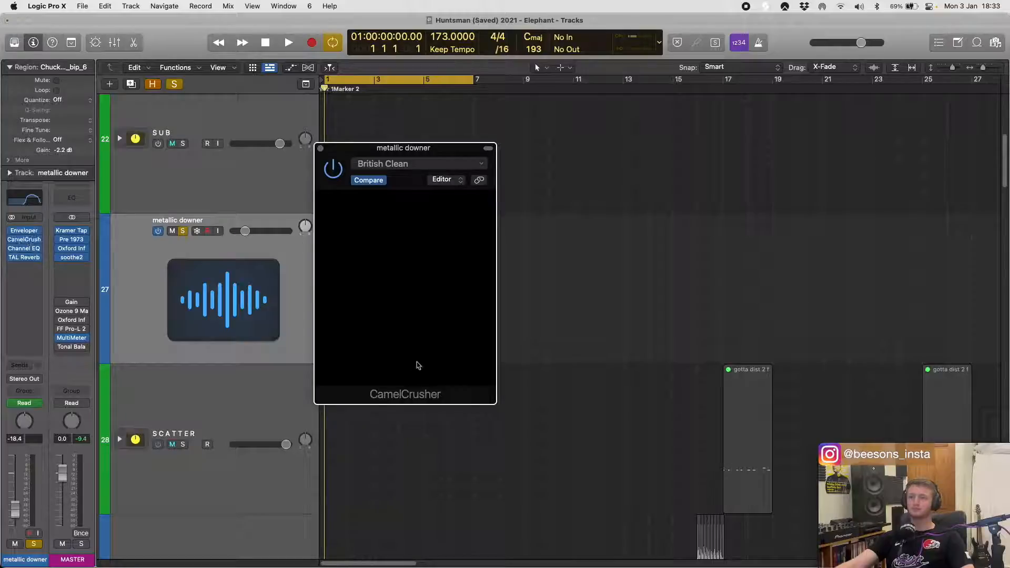
click(449, 187)
click(451, 194)
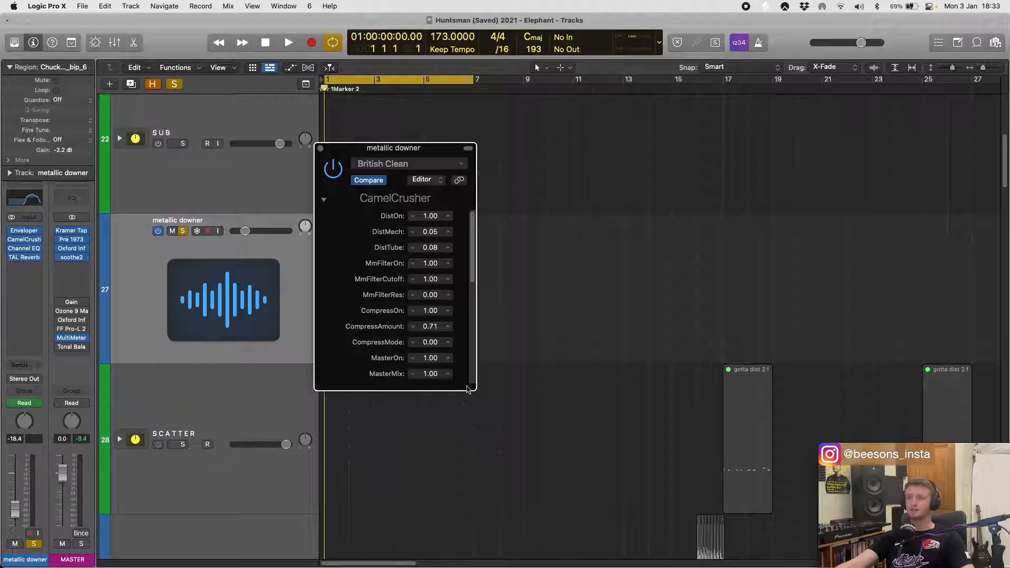
click(320, 148)
- Play back the soloed metallic downer region, stop, and extend the cycle area to bar 19
key(space)
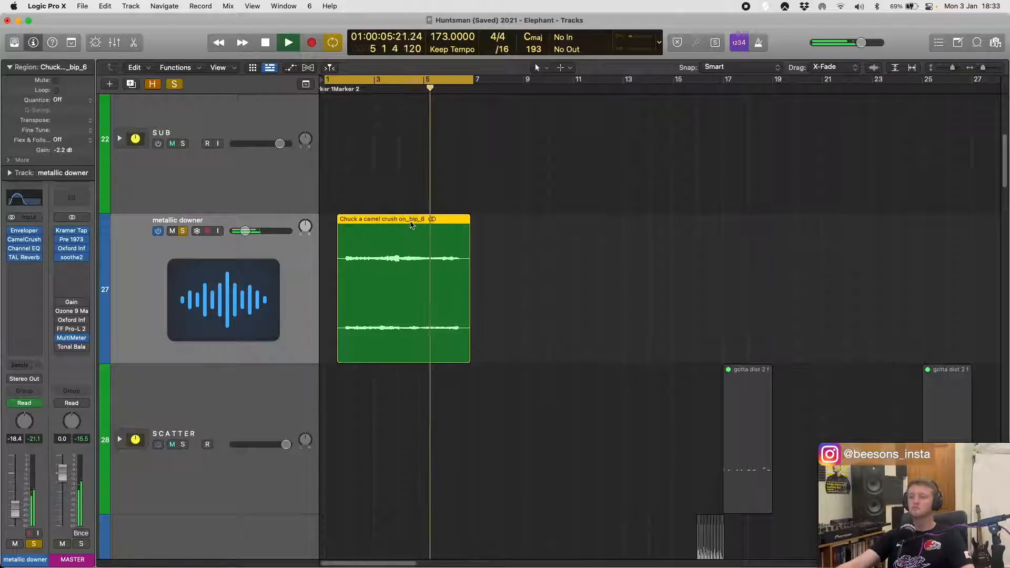
key(space)
drag(473, 80, 773, 99)
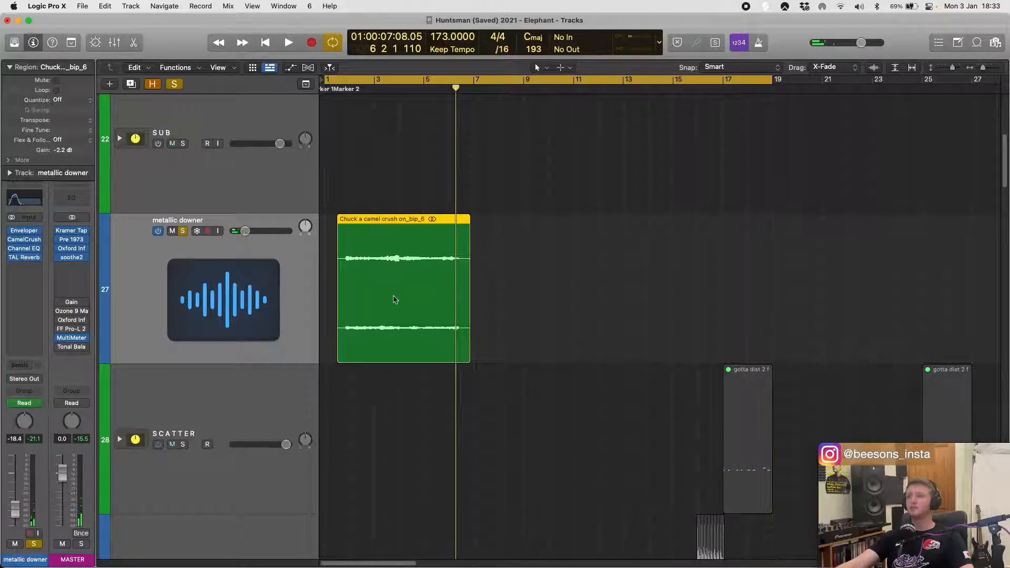
- Show track automation and play the metallic downer region with its Channel EQ open and moved clear of the region
mouse_move(38, 232)
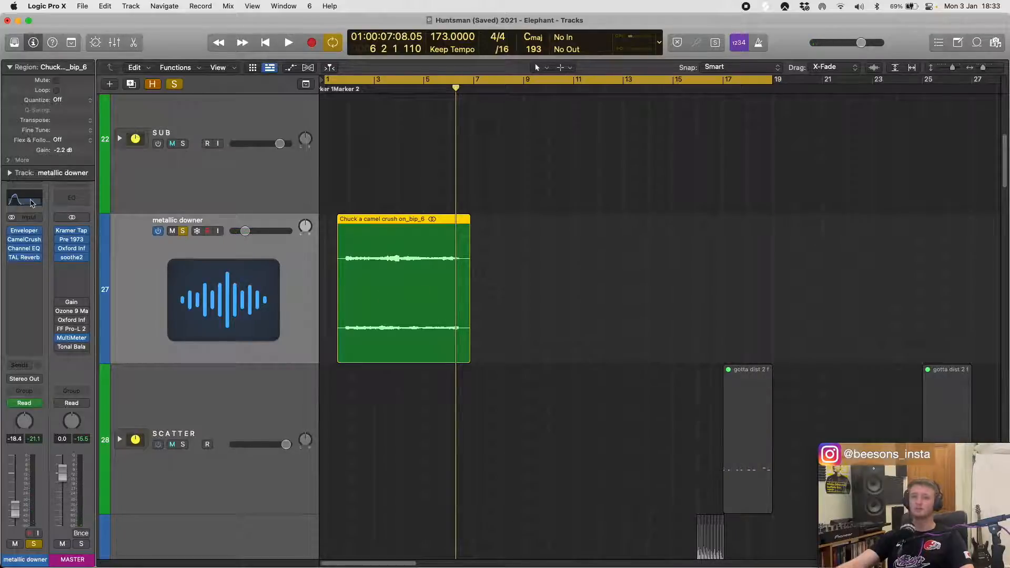
key(a)
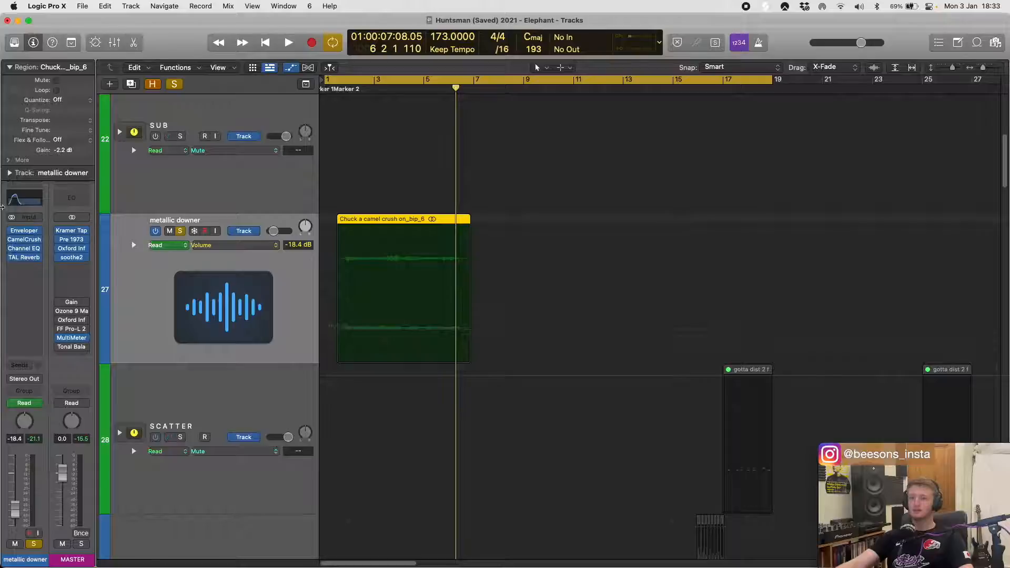
click(11, 203)
key(space)
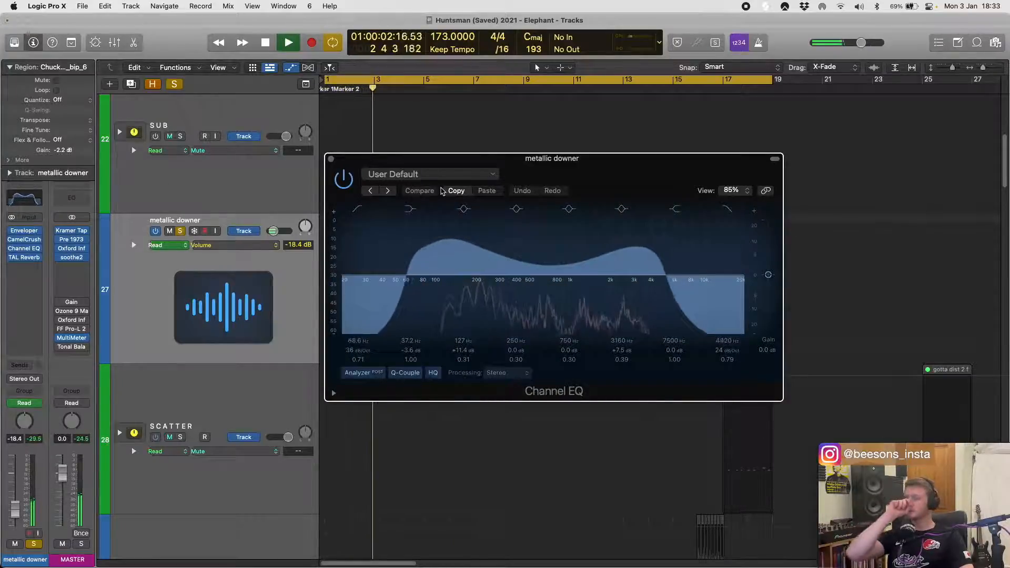
drag(515, 174, 676, 159)
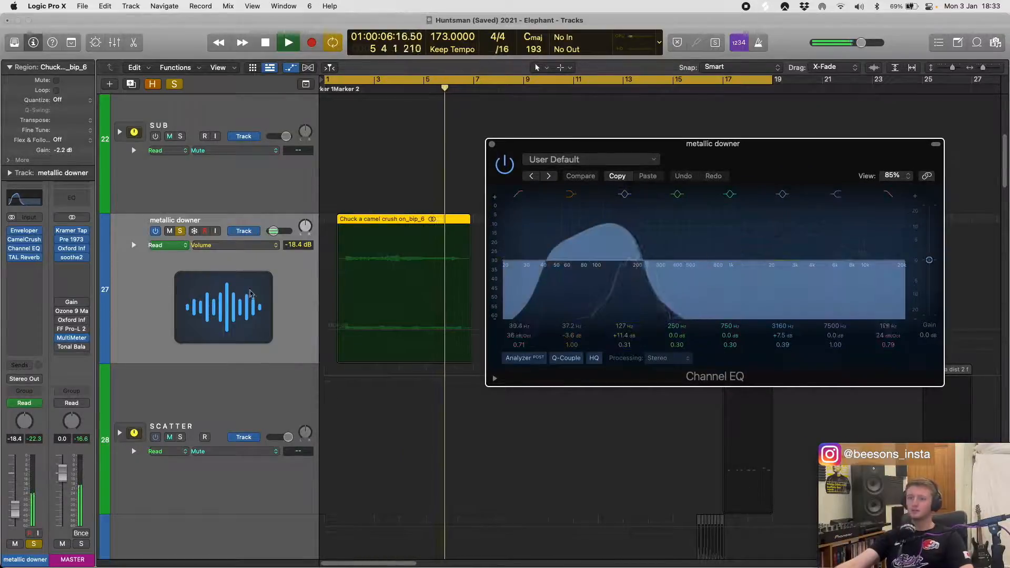
- Display the Channel EQ's Low Cut Frequency automation on the metallic downer track, and switch the lane to High Cut Frequency
click(258, 245)
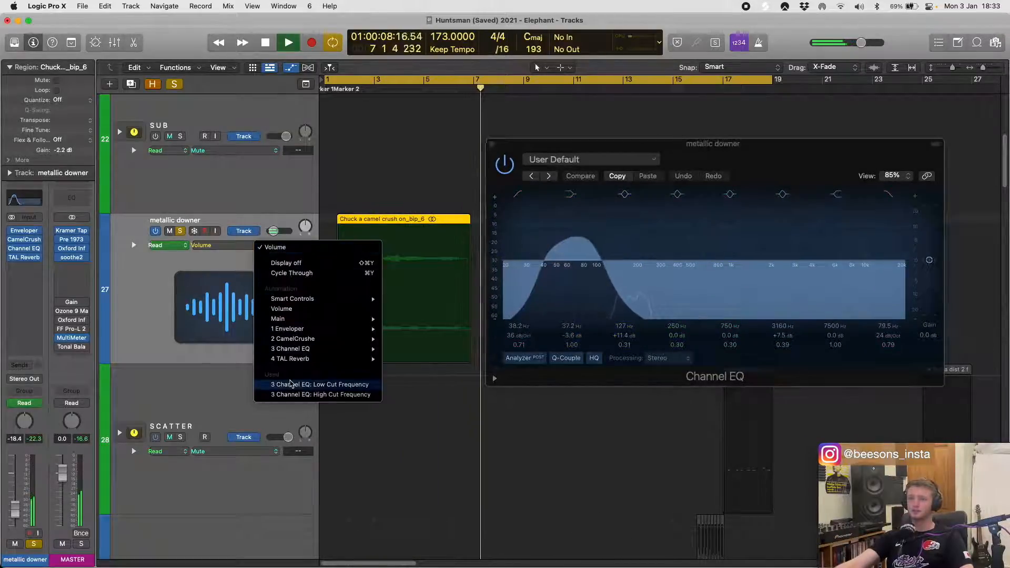
click(291, 385)
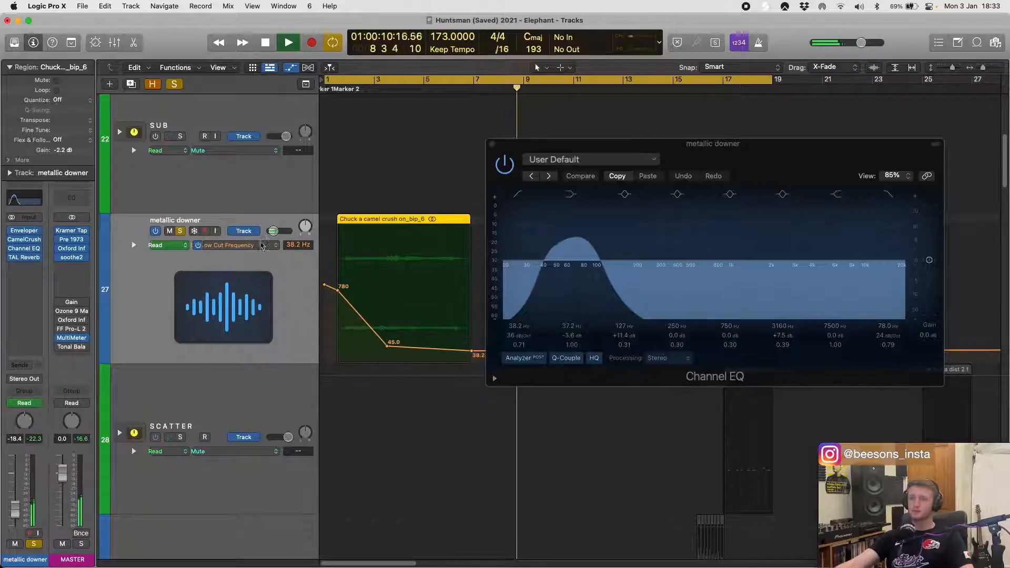
click(262, 246)
click(266, 257)
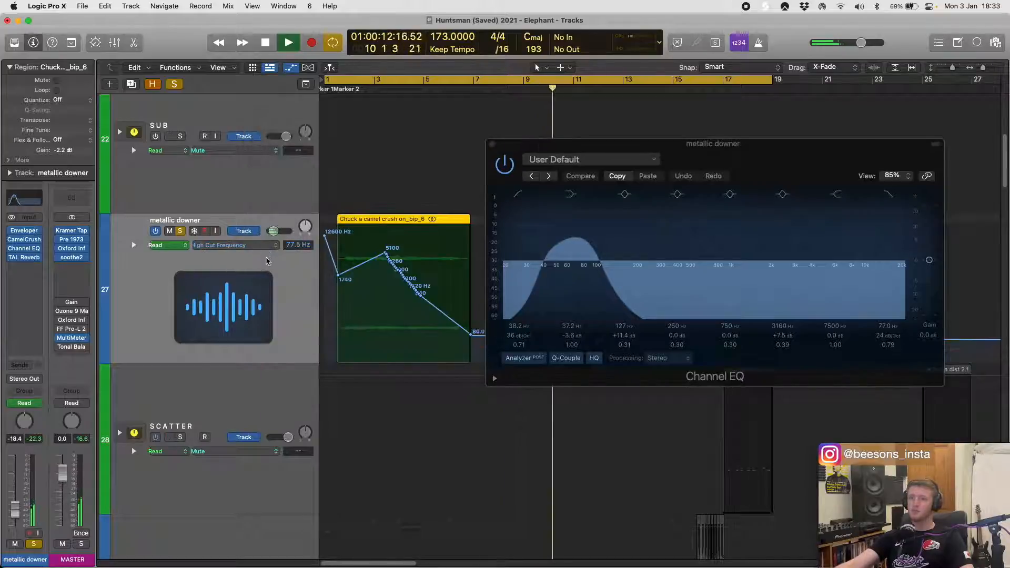
drag(560, 147, 624, 147)
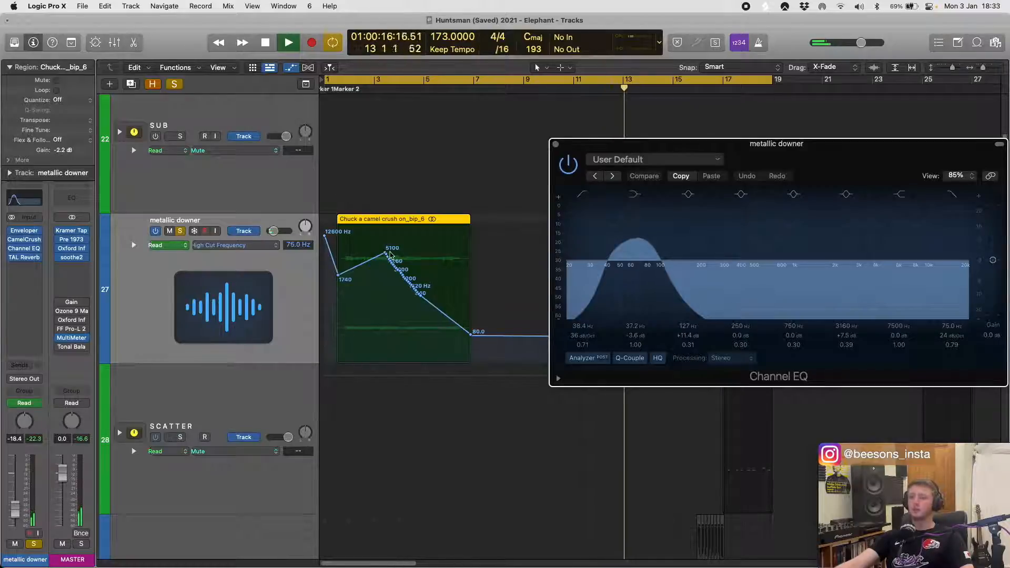
- Examine the High Cut Frequency automation points over the metallic downer region up close
key(super+Right)
key(super+Right)
key(super+Right)
key(super+Right)
key(super+Right)
key(super+Right)
key(super+Right)
key(super+Right)
scroll(413, 257, right, 6)
key(super+Left)
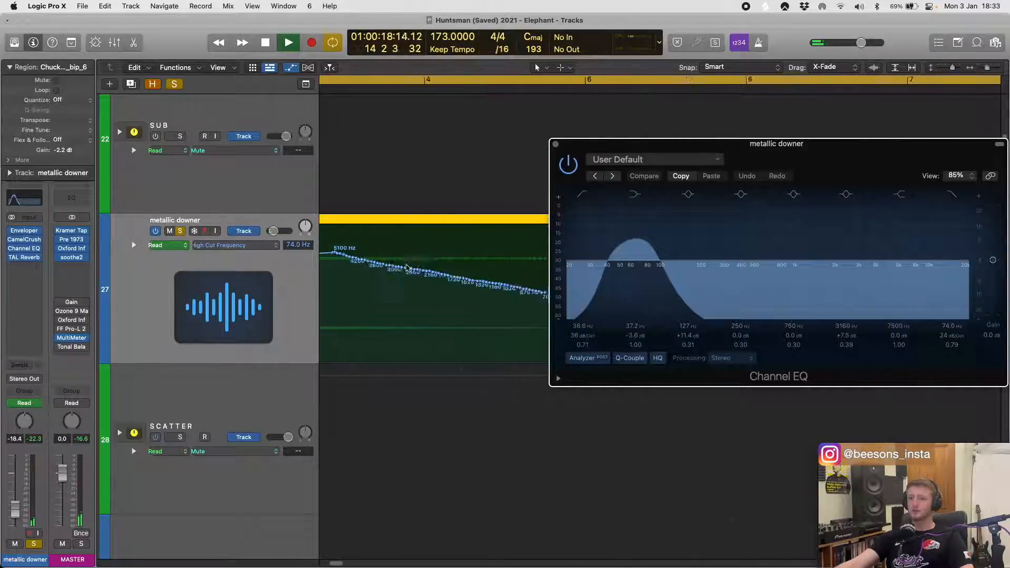
key(super+Left)
key(super+Left)
key(super+Left)
key(super+Left)
key(super+Left)
key(super+Left)
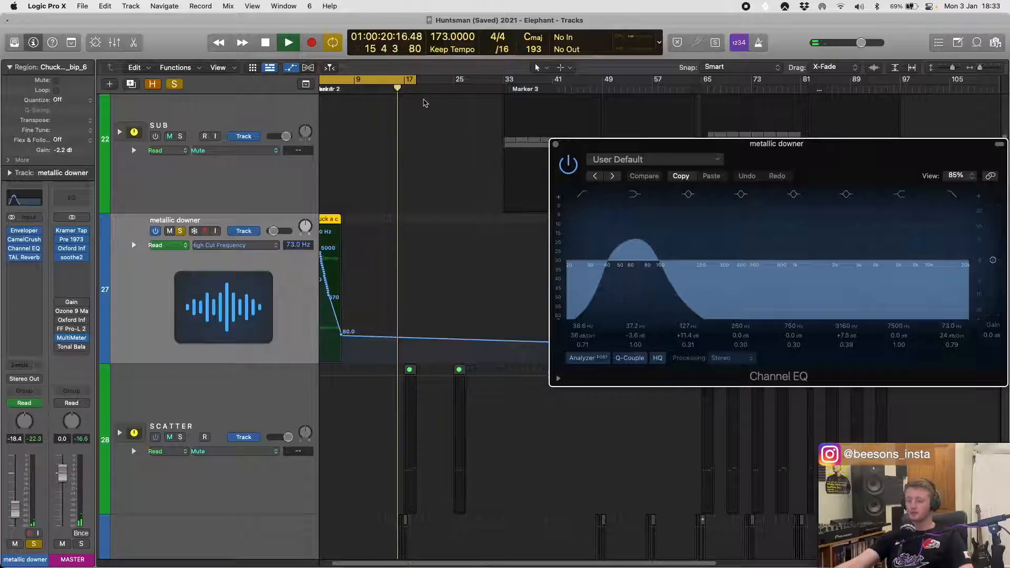
- Turn off cycle mode and set the metallic downer track's automation mode to Latch
key(c)
click(299, 300)
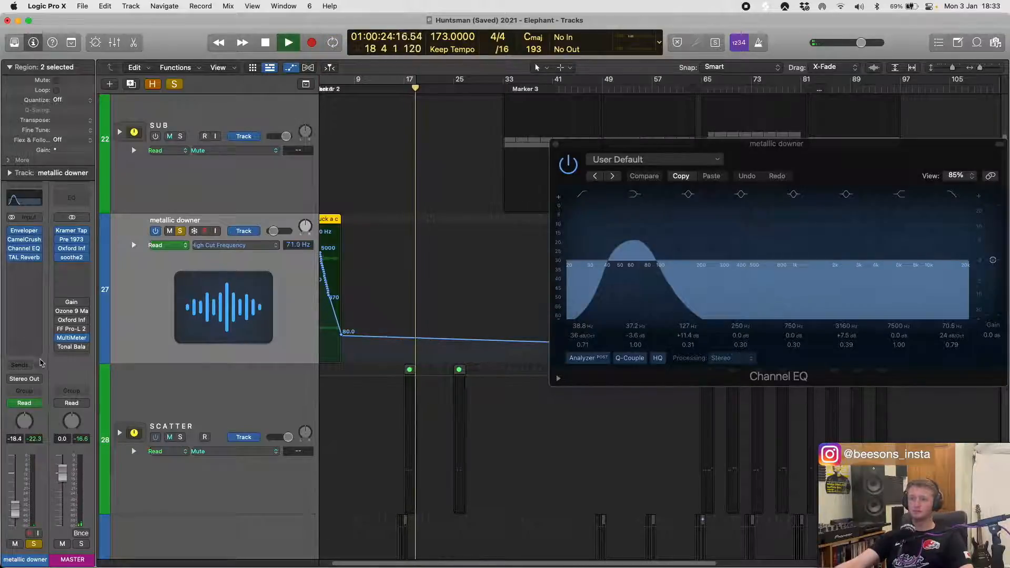
scroll(104, 362, left, 3)
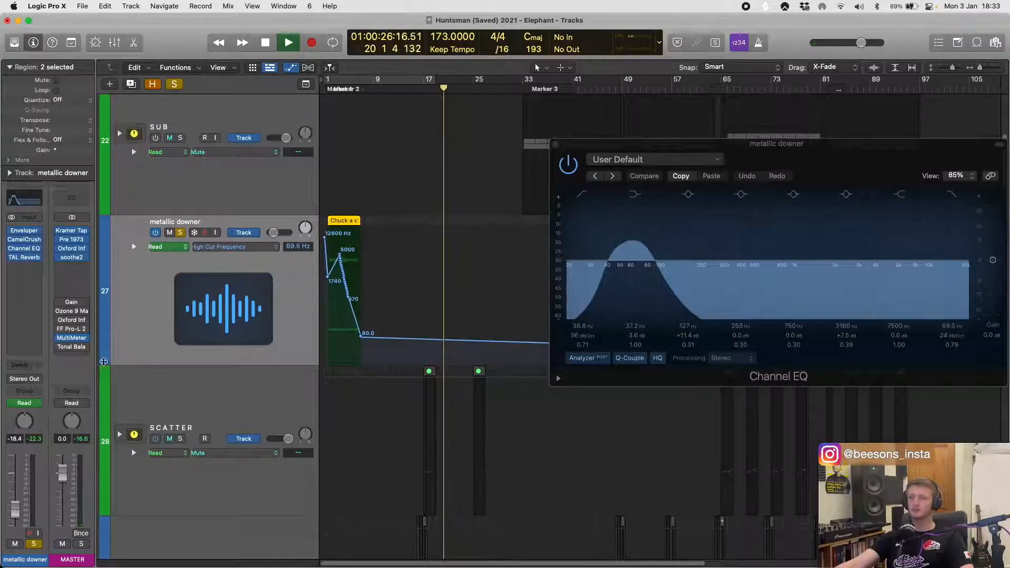
click(24, 403)
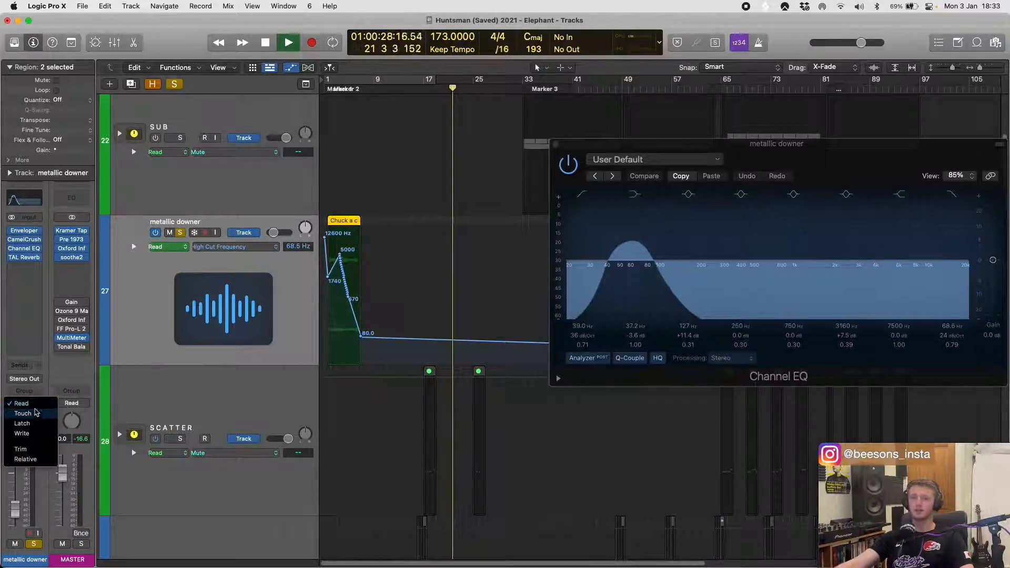
click(22, 423)
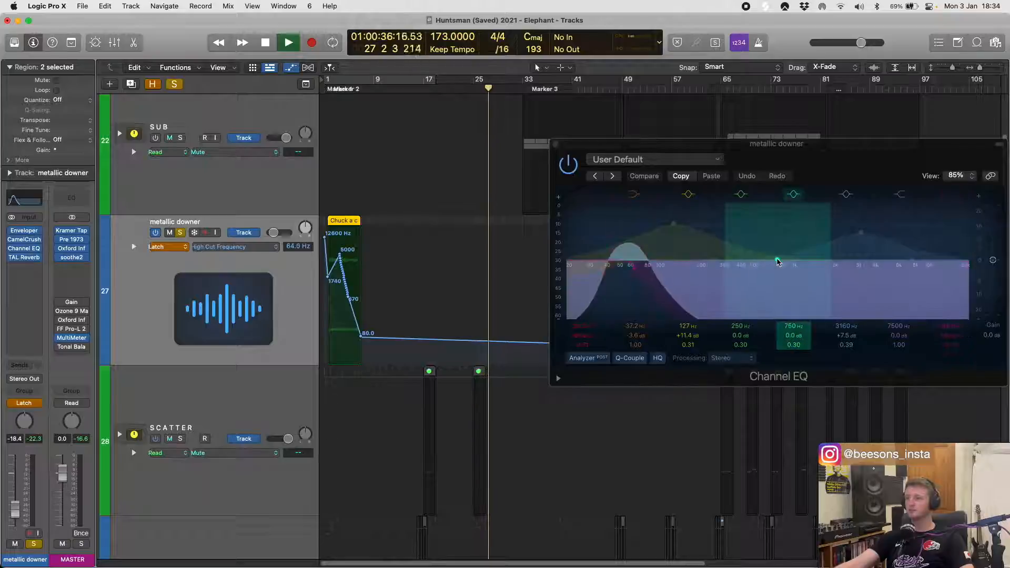
- Record Peak 3 automation by moving the Channel EQ band to about 226 Hz and +7.1 dB, and return the playhead to about bar 27
drag(778, 261, 707, 237)
scroll(469, 291, up, 5)
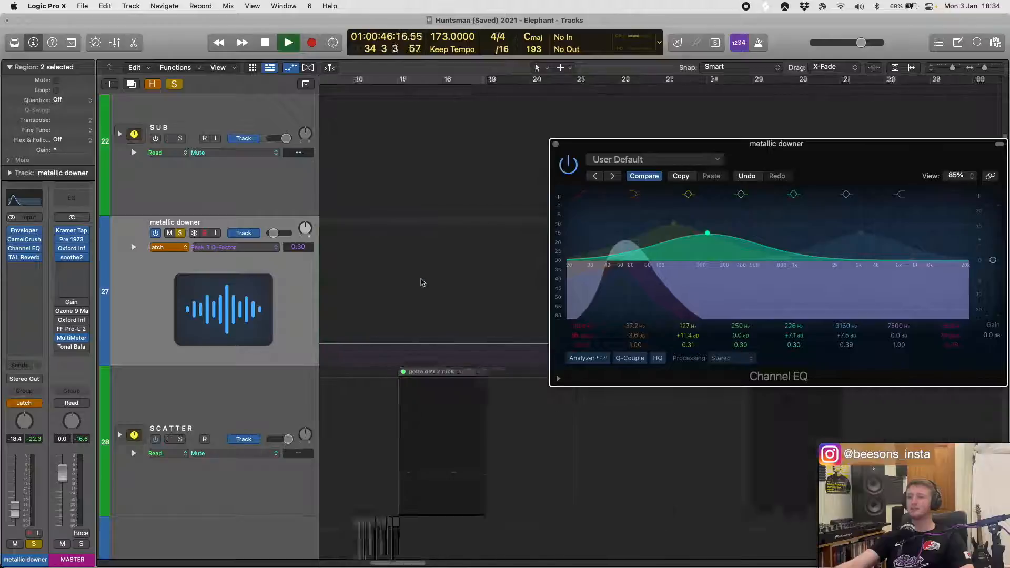
scroll(423, 283, right, 5)
scroll(423, 283, down, 5)
scroll(422, 281, right, 3)
scroll(423, 278, up, 3)
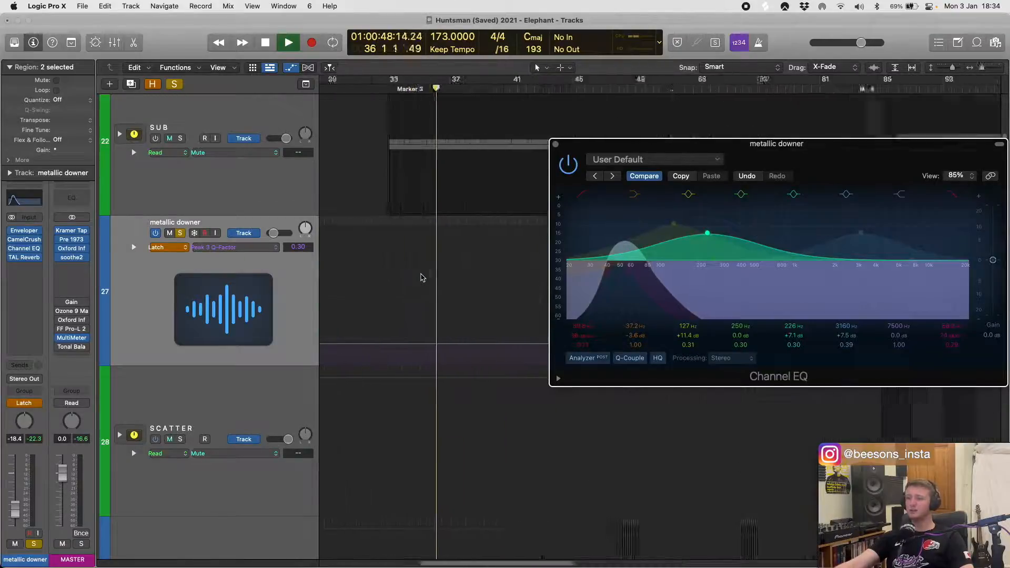
scroll(423, 278, up, 3)
scroll(402, 292, left, 5)
scroll(467, 295, right, 1)
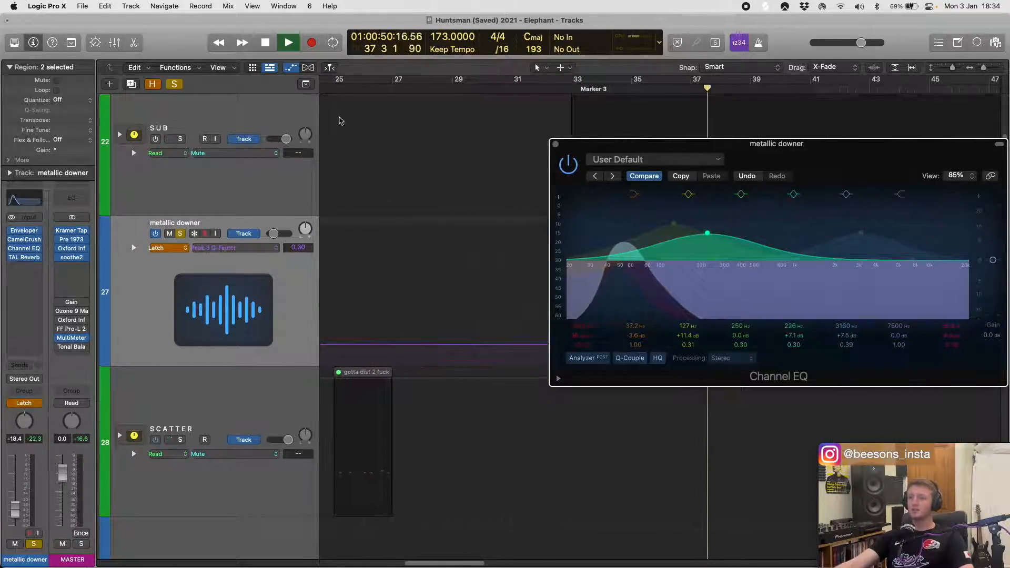
click(401, 89)
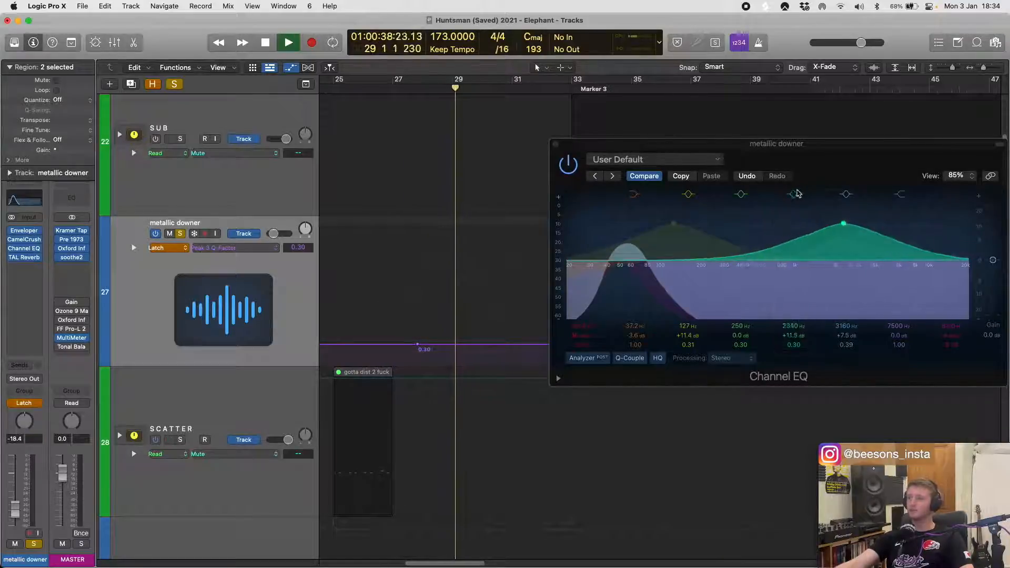
- Switch off the Channel EQ's Peak 3 band during playback, stop the transport and close the EQ
click(793, 195)
key(space)
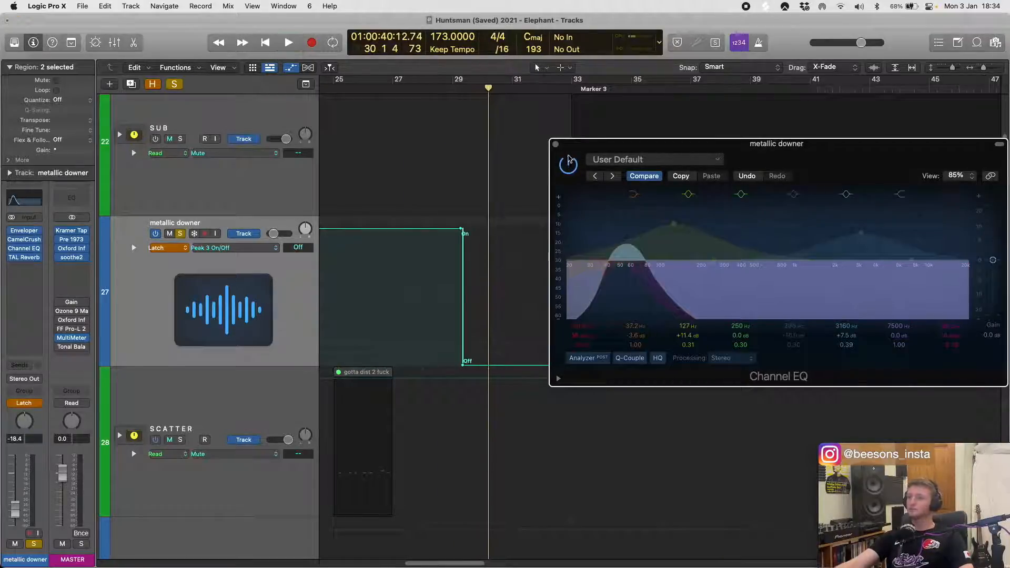
click(556, 144)
key(super+Left)
key(super+Left)
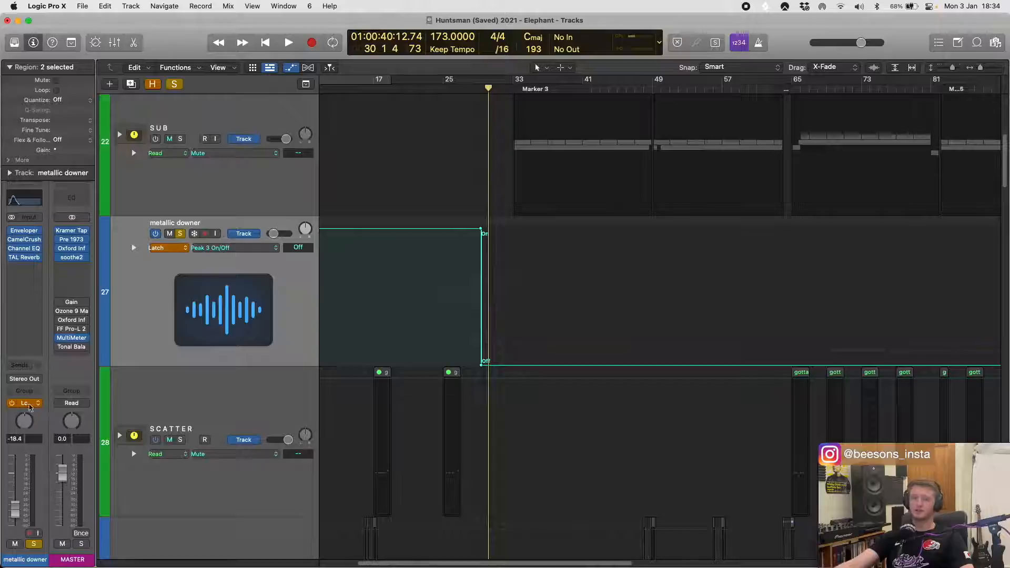
- Set the metallic downer track's automation mode back to Read and undo the recorded Peak 3 automation
click(35, 406)
click(22, 384)
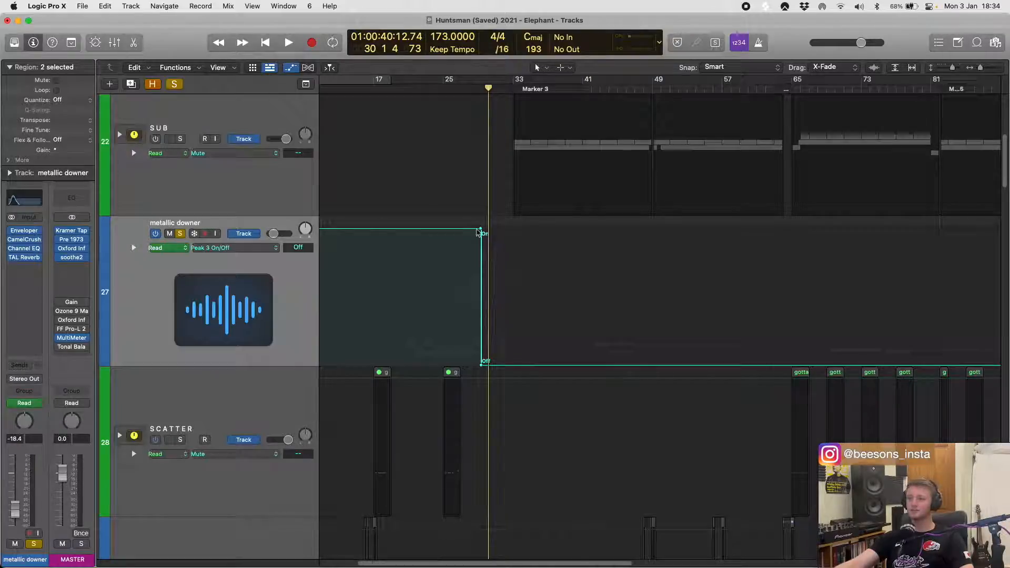
key(super+z)
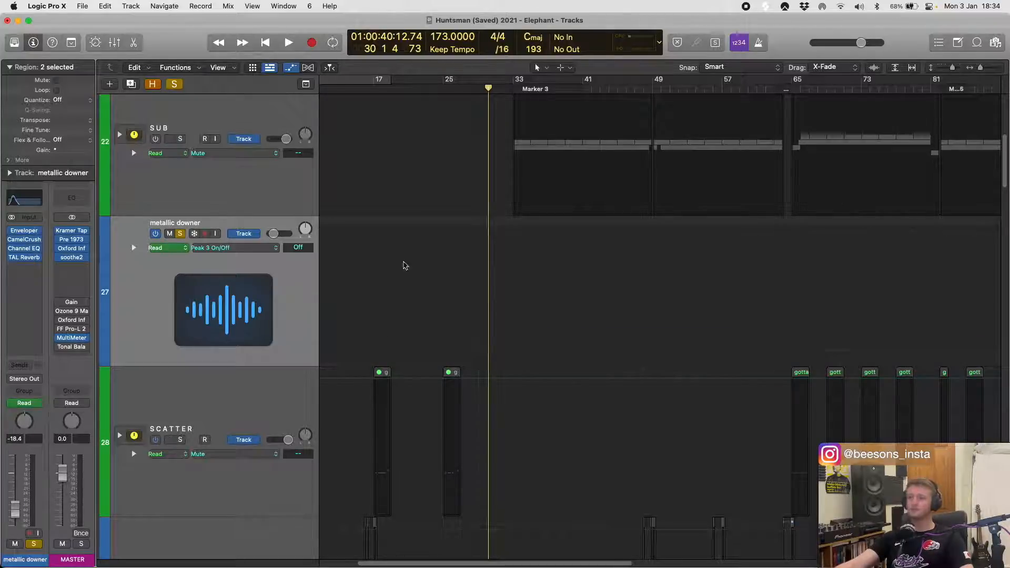
- Play the metallic downer region from the start of the project with cycle mode on
scroll(405, 266, left, 8)
scroll(437, 298, up, 3)
scroll(289, 289, left, 5)
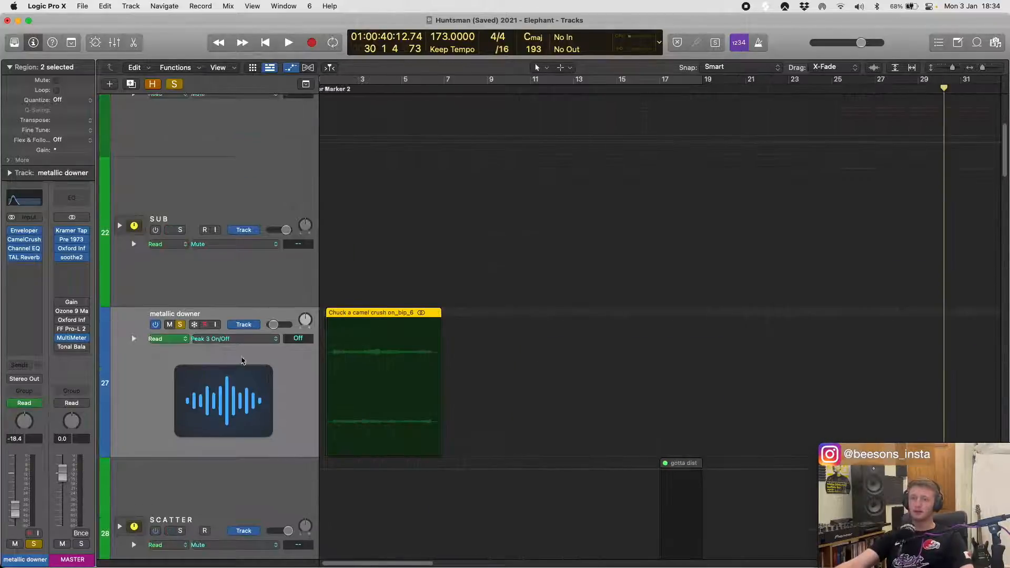
key(Return)
key(space)
key(c)
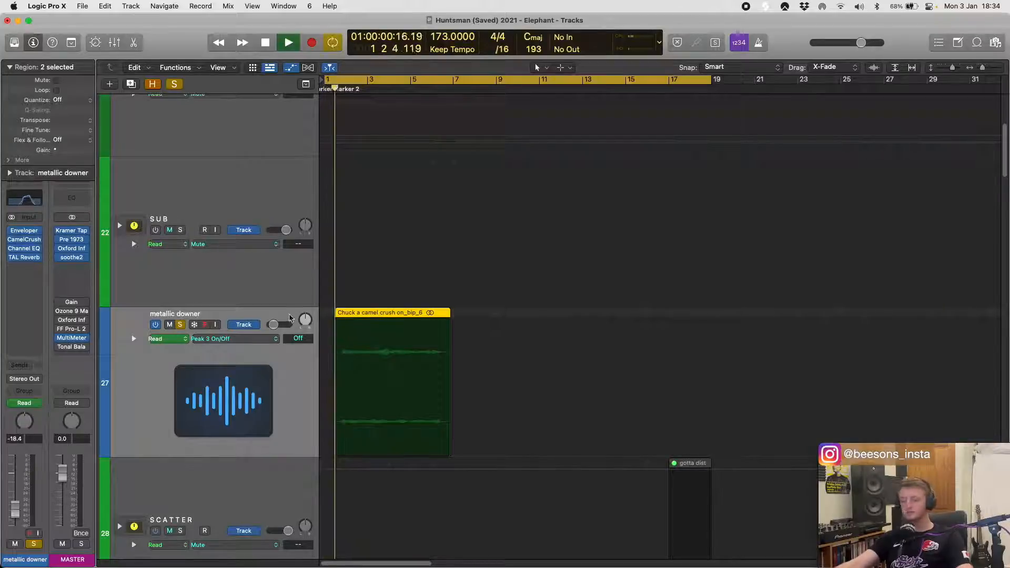
- Open the metallic downer track's TAL Reverb, Channel EQ and CamelCrusher, and widen the CamelCrusher window to show its sliders
click(22, 257)
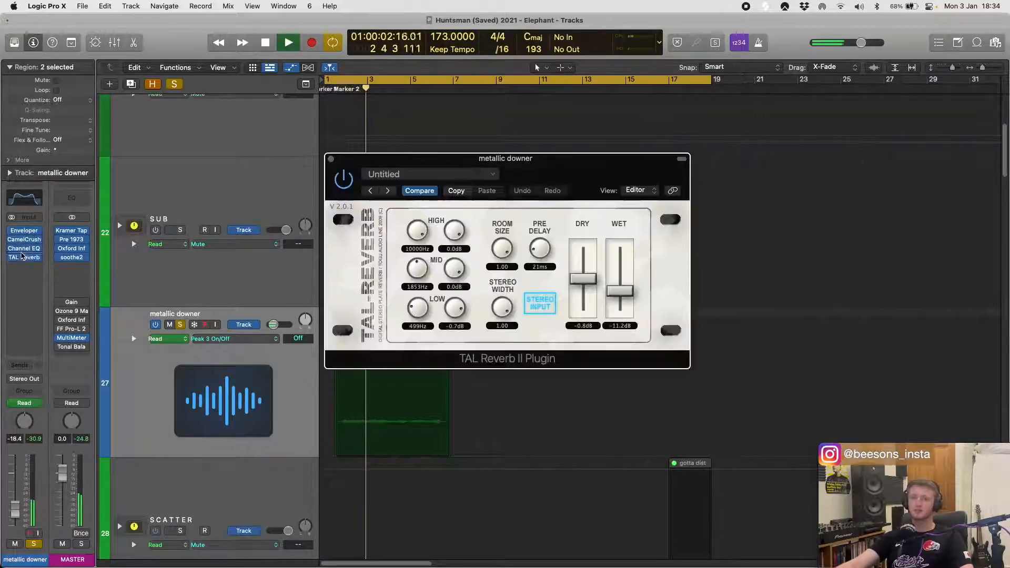
click(24, 249)
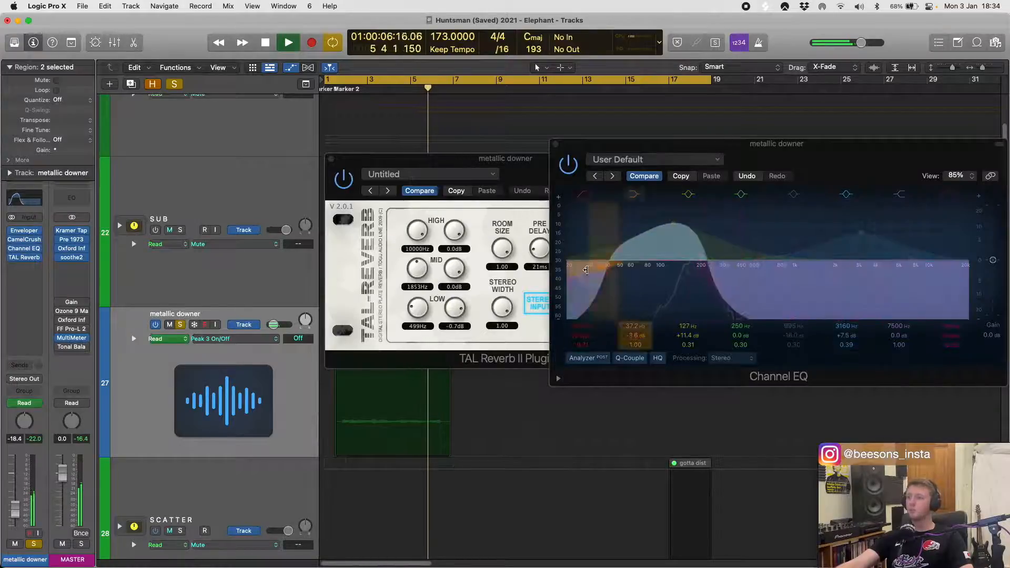
click(36, 240)
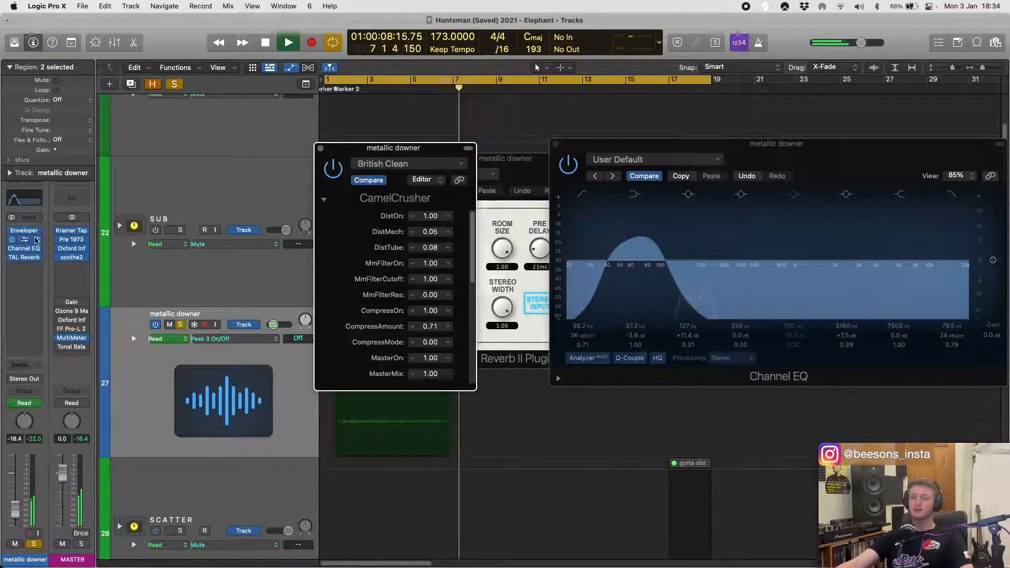
drag(476, 390, 562, 391)
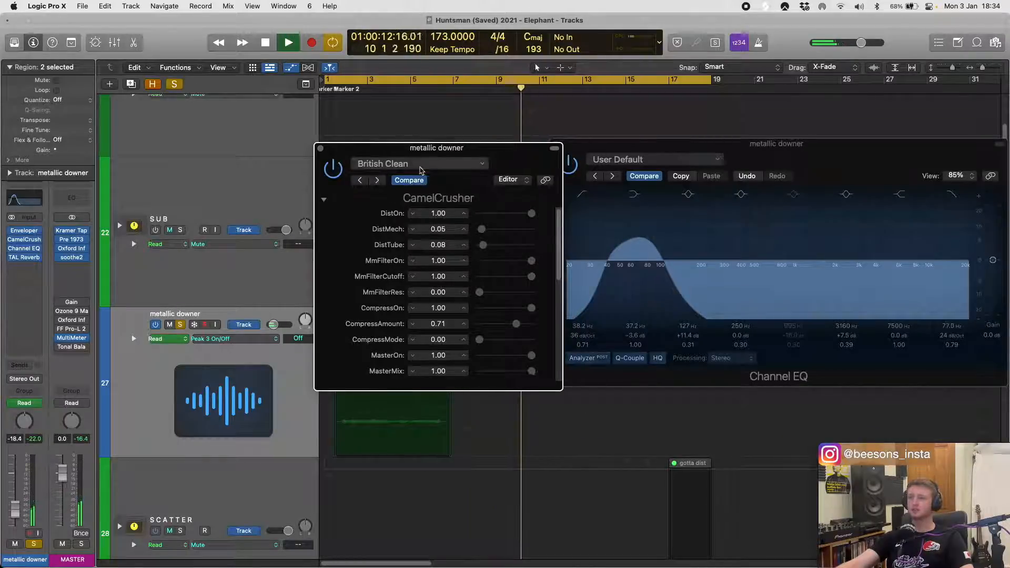
- Close the CamelCrusher, Channel EQ and TAL Reverb windows and stop playback
click(321, 151)
key(super+w)
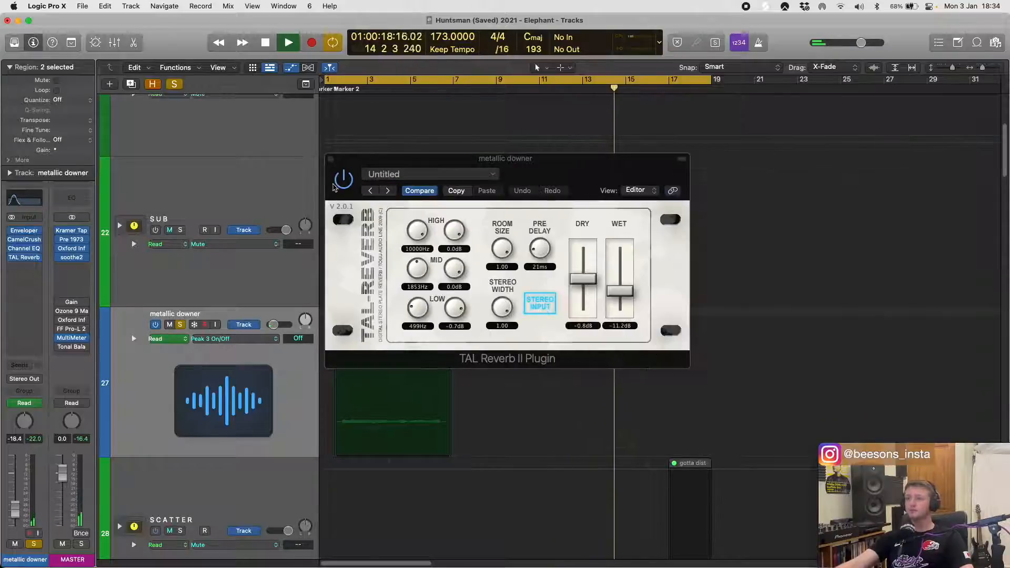
key(super+w)
key(space)
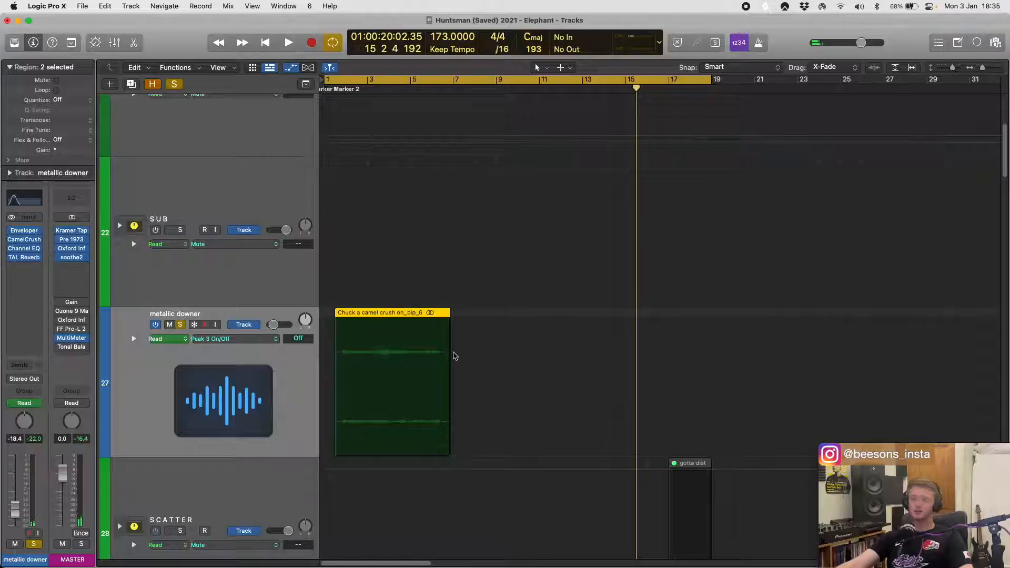
- Take the metallic downer track off solo with the whole arrangement in view
key(super+Up)
key(super+Up)
key(super+Left)
key(super+Left)
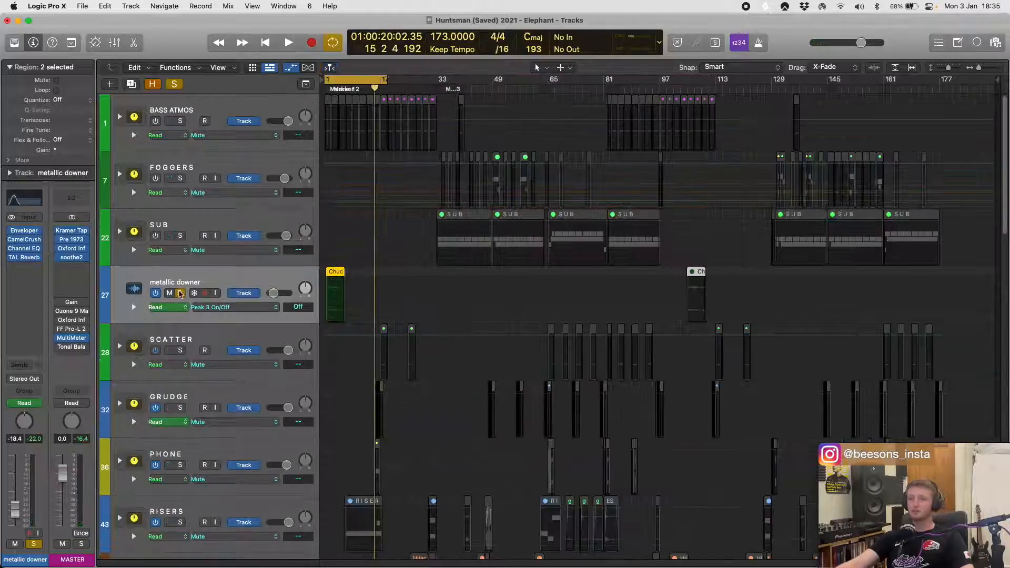
click(180, 293)
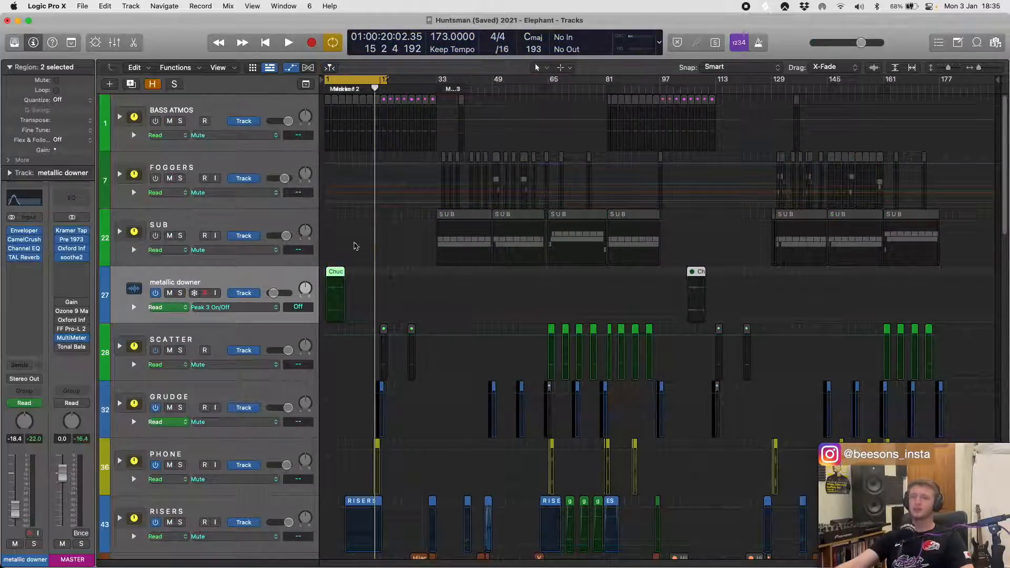
- Play the full mix from the start of the project, and mute the BASS ATMOS track stack
key(Return)
key(space)
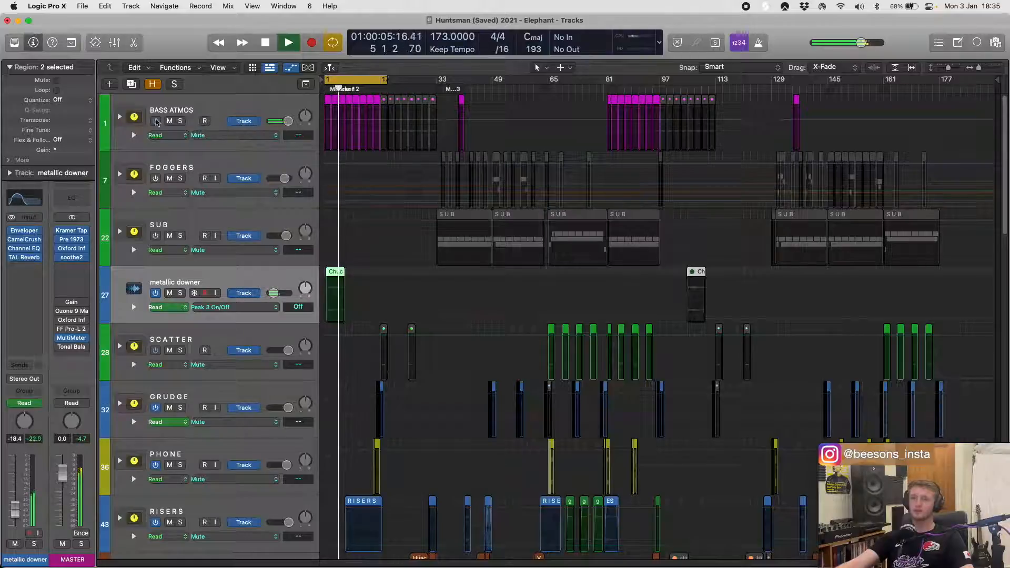
click(166, 119)
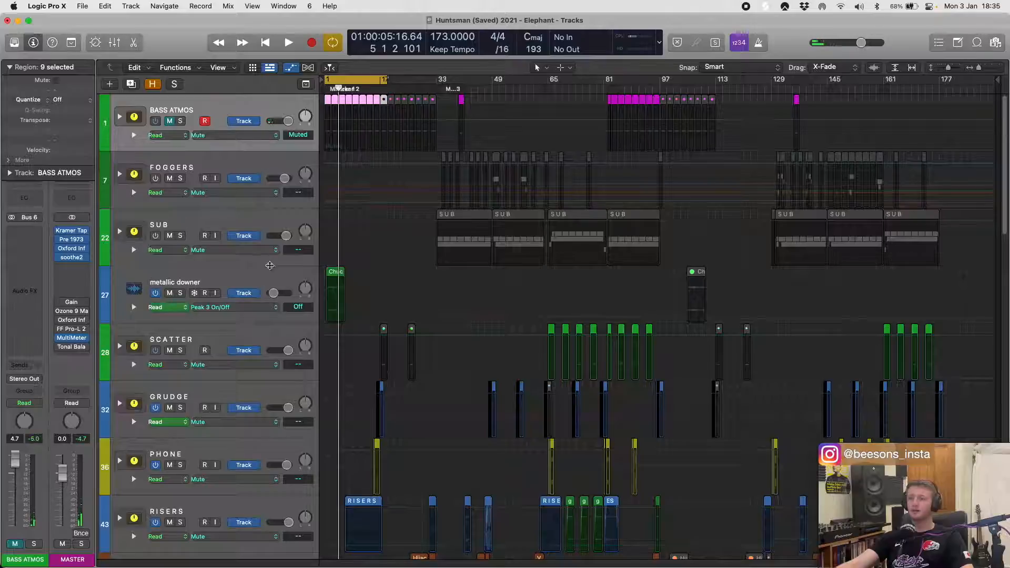
- Select the second metallic downer region, hide track automation, and select the metallic downer track
click(687, 271)
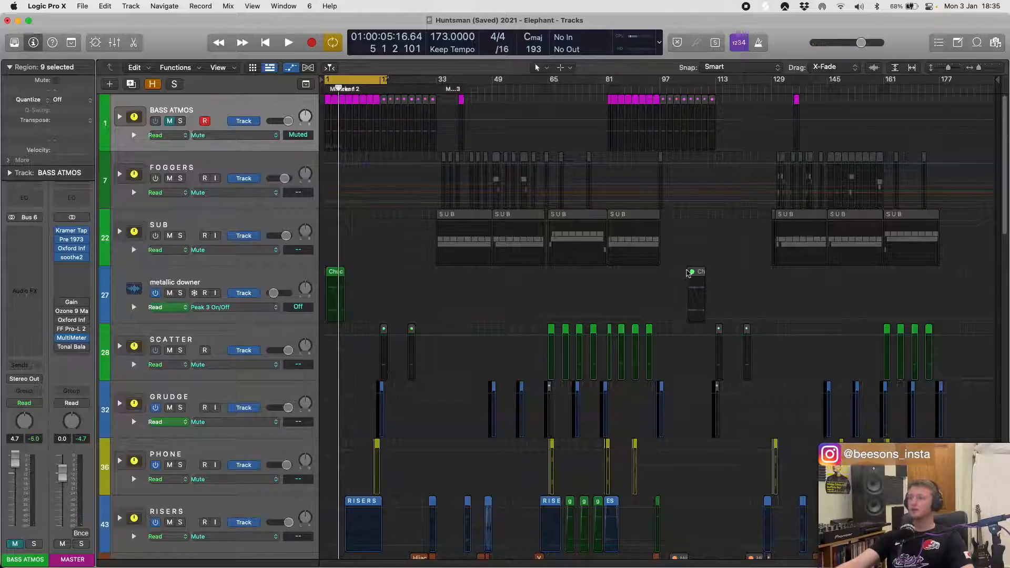
drag(733, 304, 733, 304)
scroll(715, 258, down, 15)
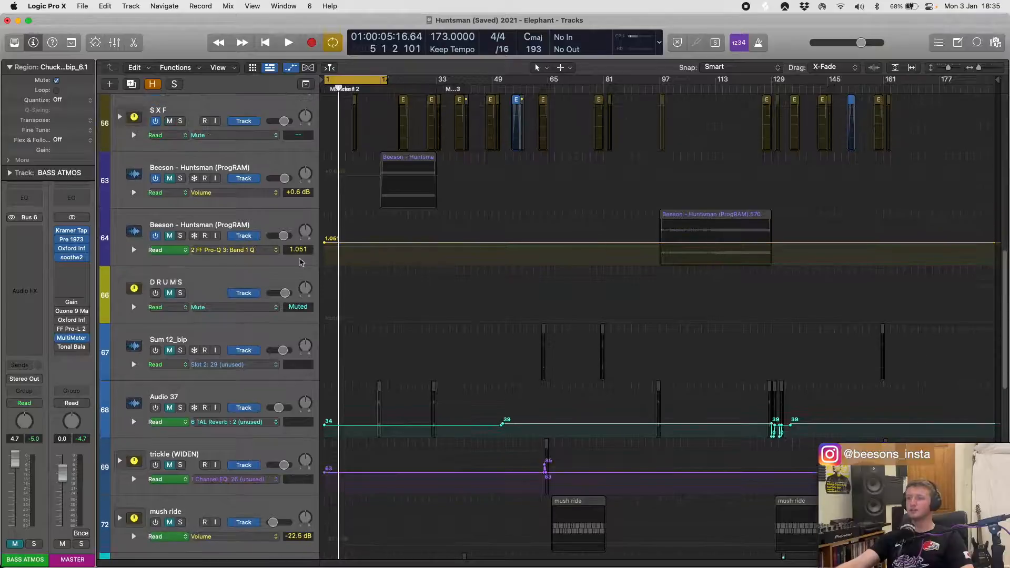
scroll(146, 268, up, 15)
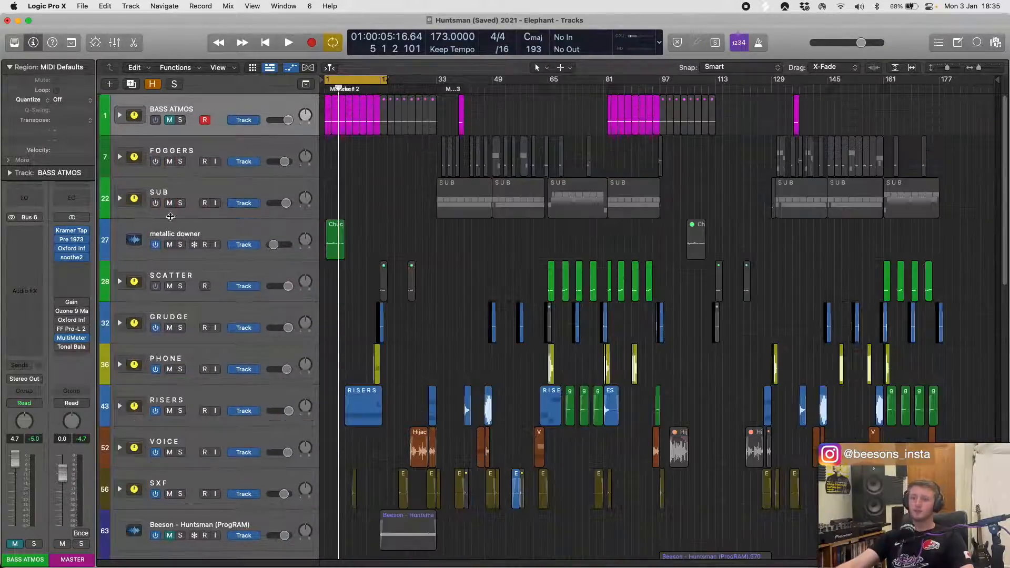
click(182, 228)
scroll(191, 245, down, 1)
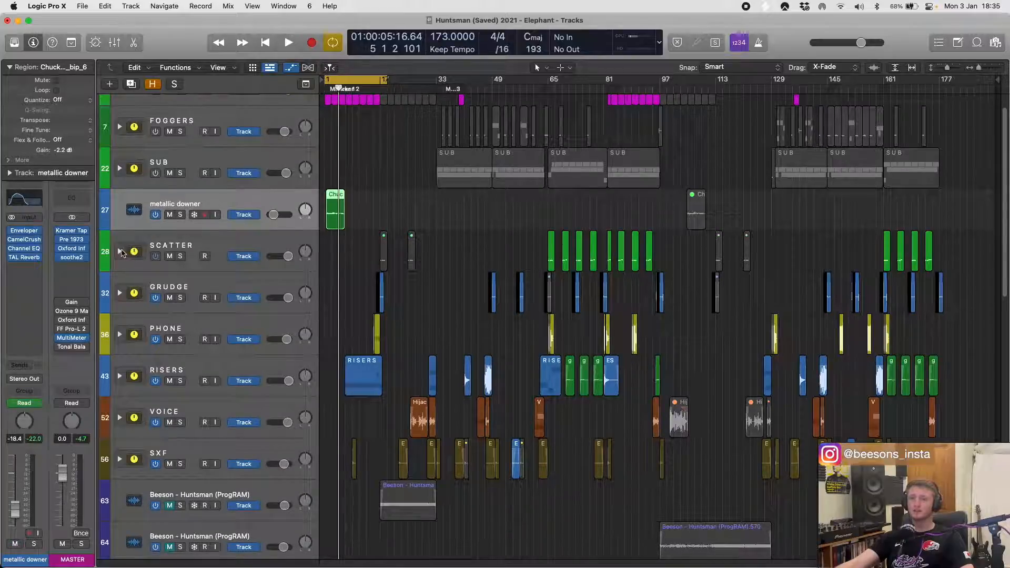
- Expand the SCATTER track stack and solo it
click(120, 251)
click(246, 243)
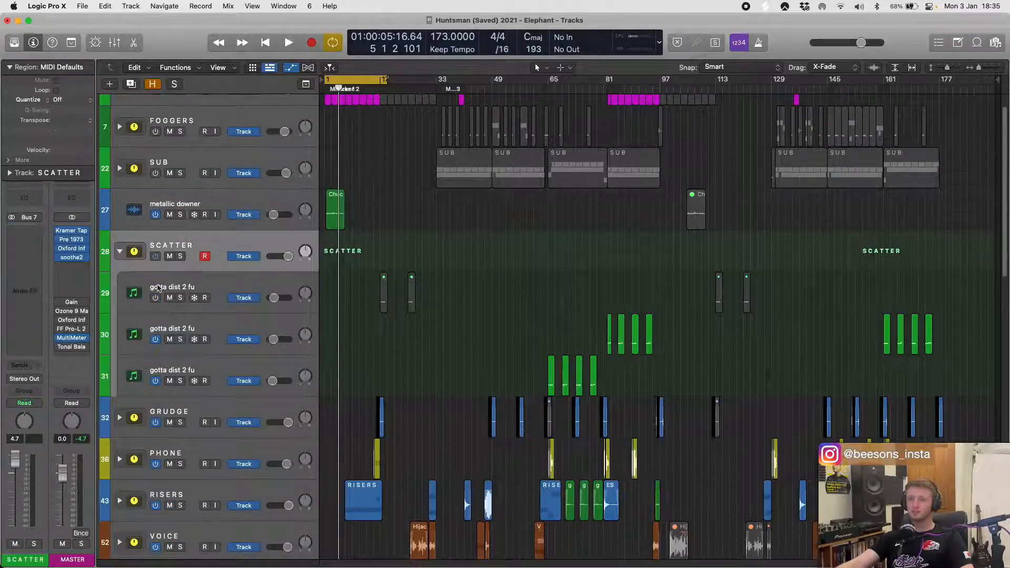
click(181, 257)
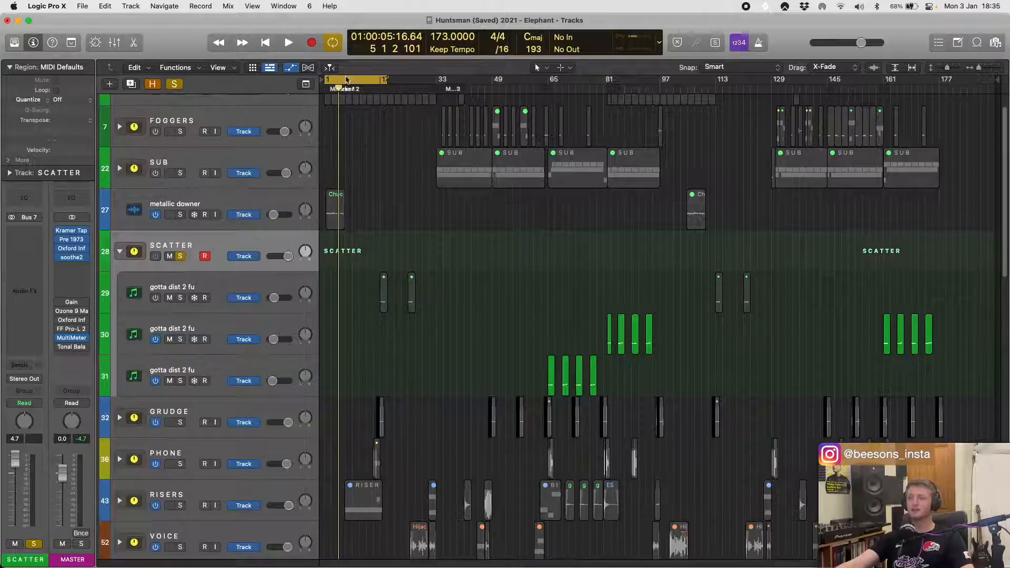
- Move the cycle range to start at bar 65, select the third SCATTER subtrack, and show track automation
drag(345, 80, 569, 96)
click(252, 363)
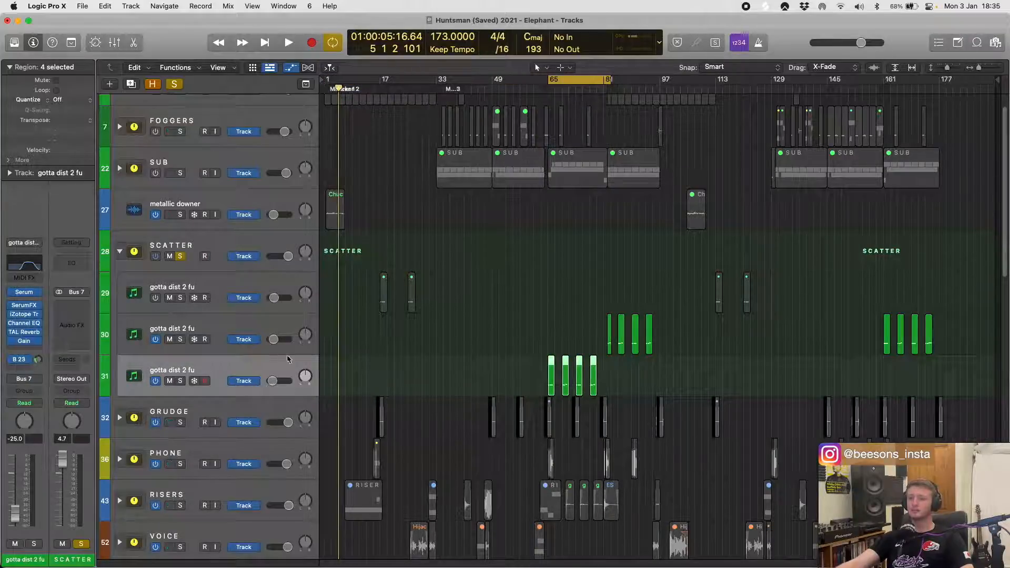
key(a)
scroll(545, 381, down, 10)
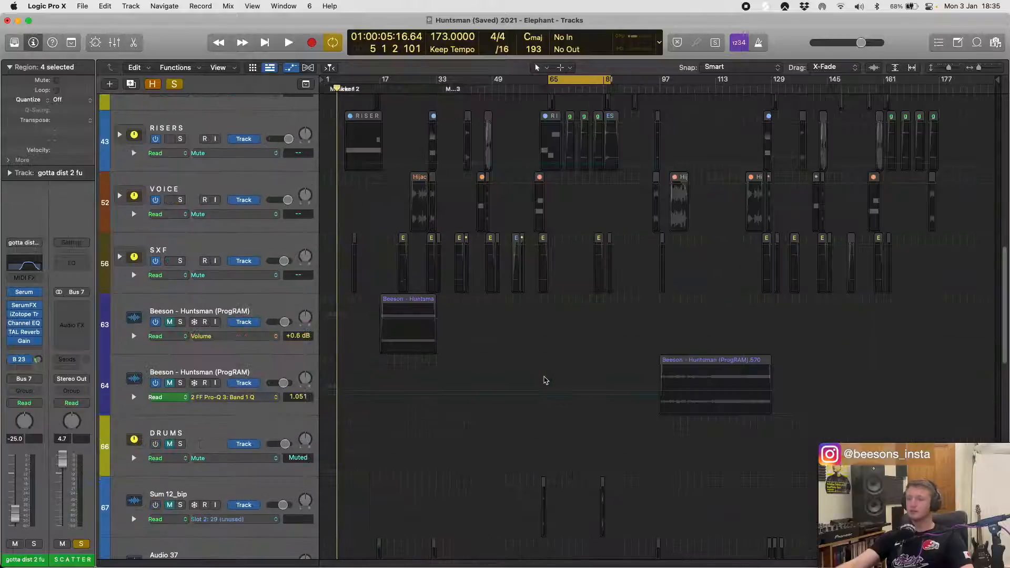
scroll(545, 380, up, 5)
scroll(549, 367, down, 15)
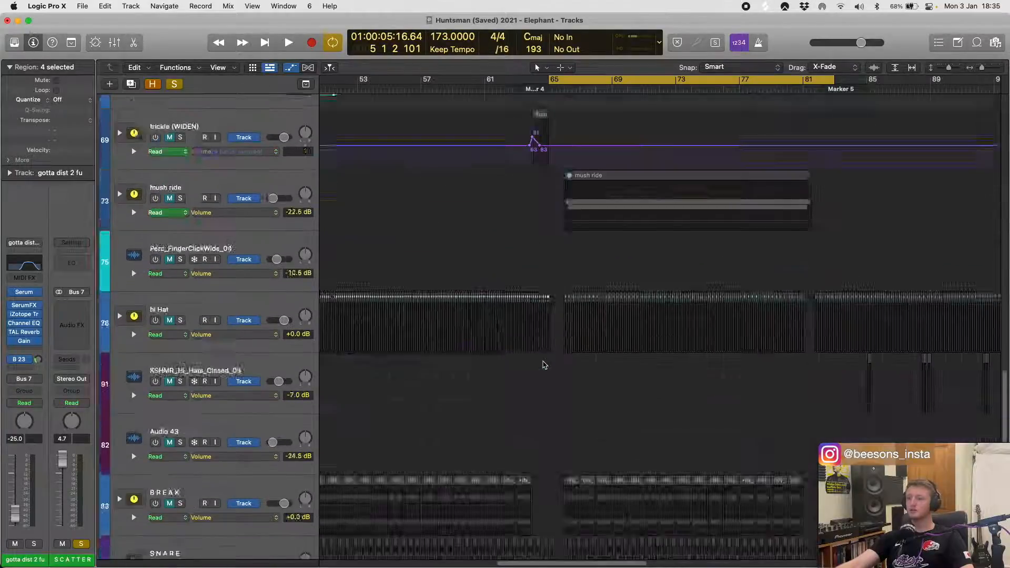
scroll(546, 366, up, 10)
scroll(545, 365, up, 15)
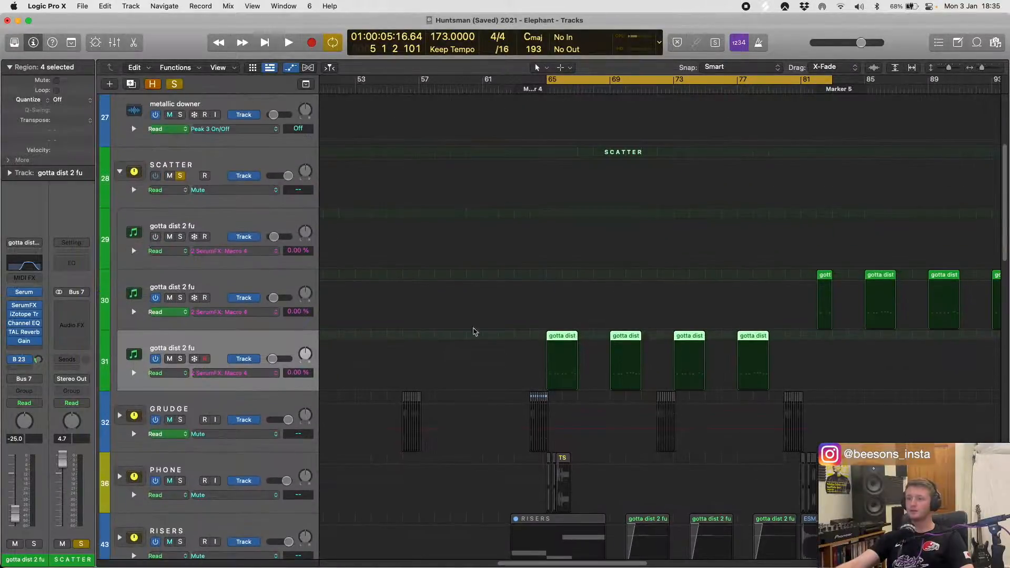
- Set the cycle range to the first region on track 31, play it, and zoom in on it
click(568, 337)
key(super+u)
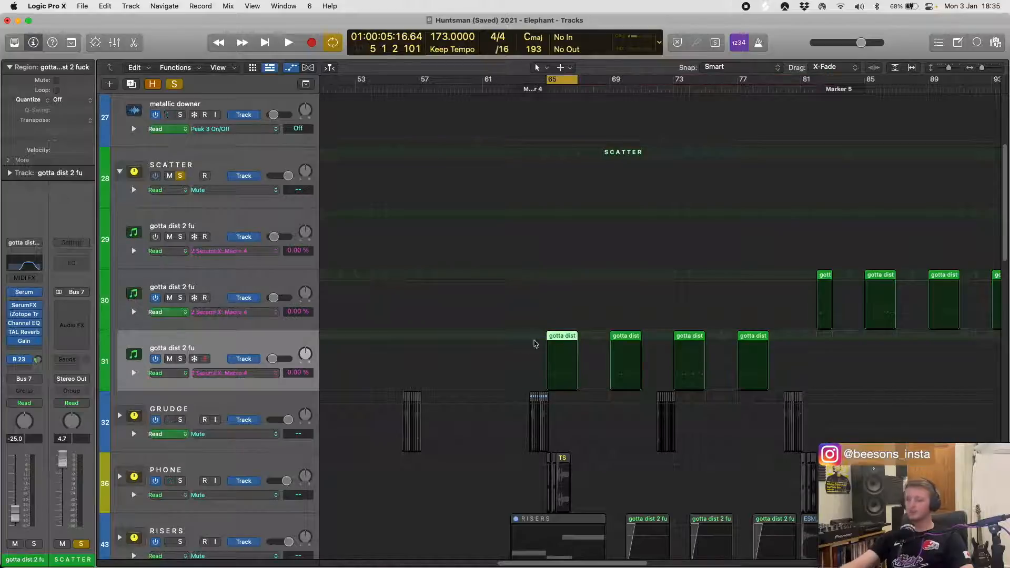
key(space)
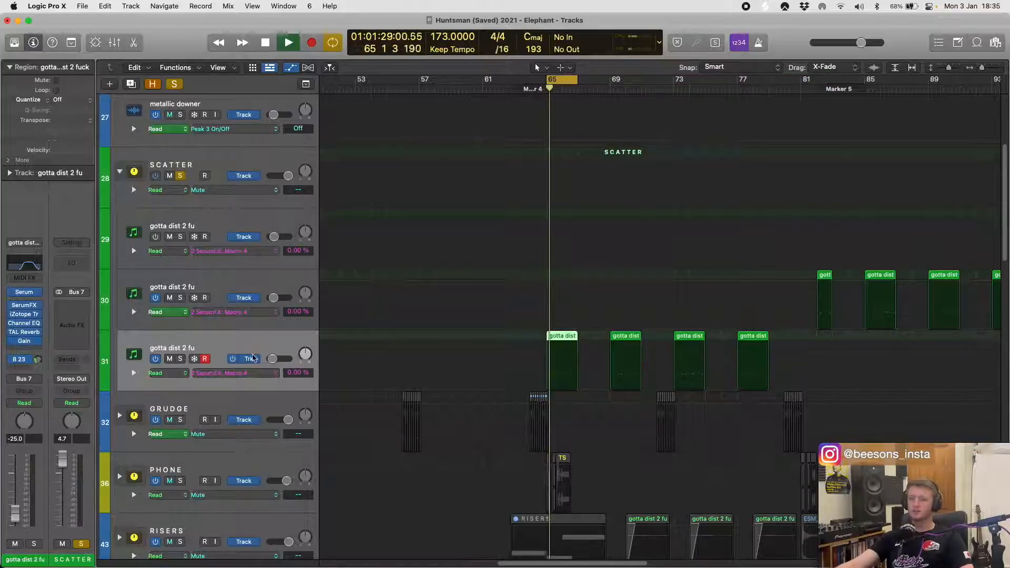
key(z)
key(space)
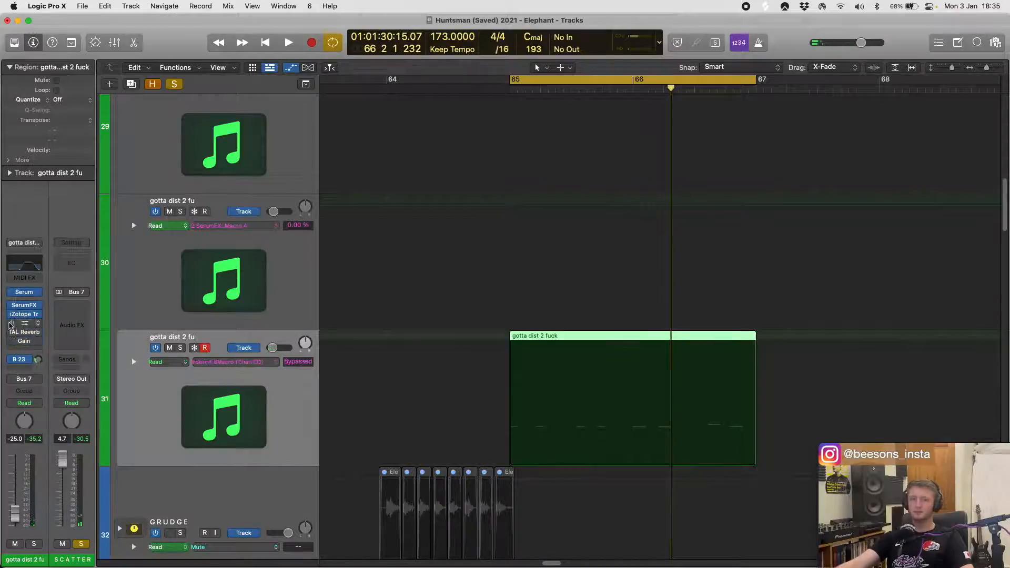
- Bypass SerumFX along with the other insert effects on track 31, and play the region with only the Serum synth
click(11, 305)
key(space)
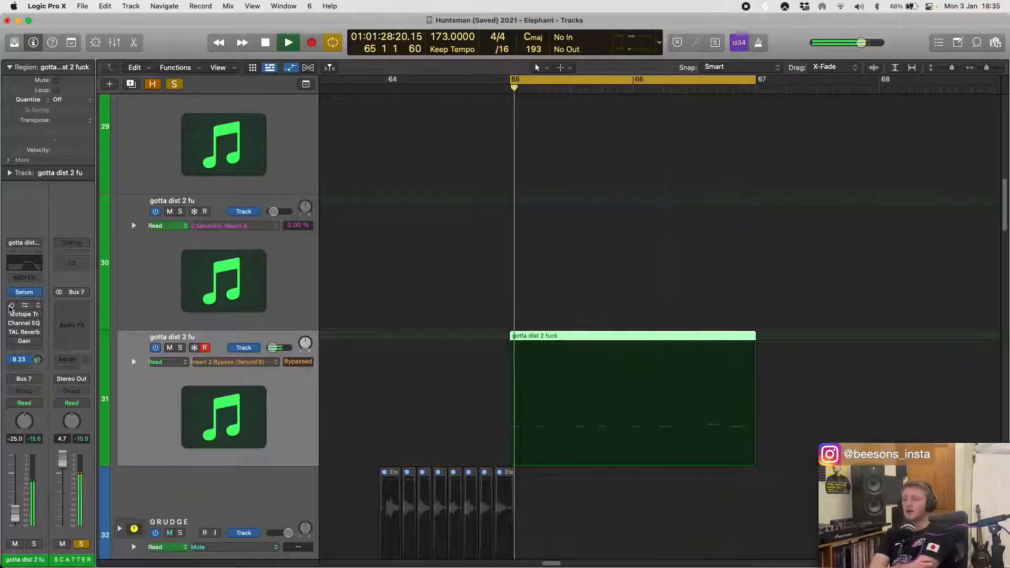
key(space)
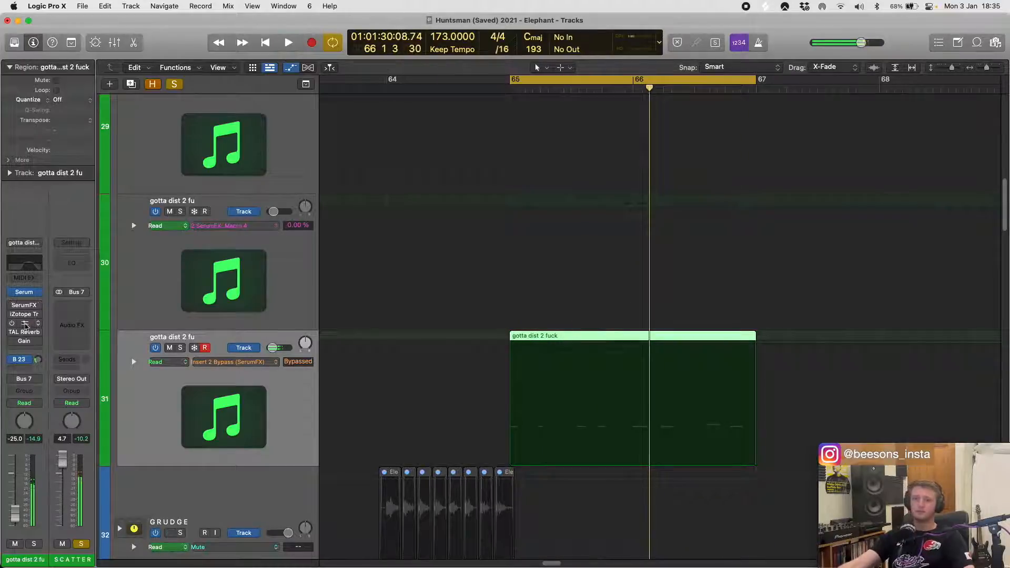
- Re-enable the SerumFX insert on track 31, open its window, and play the region with it
click(10, 305)
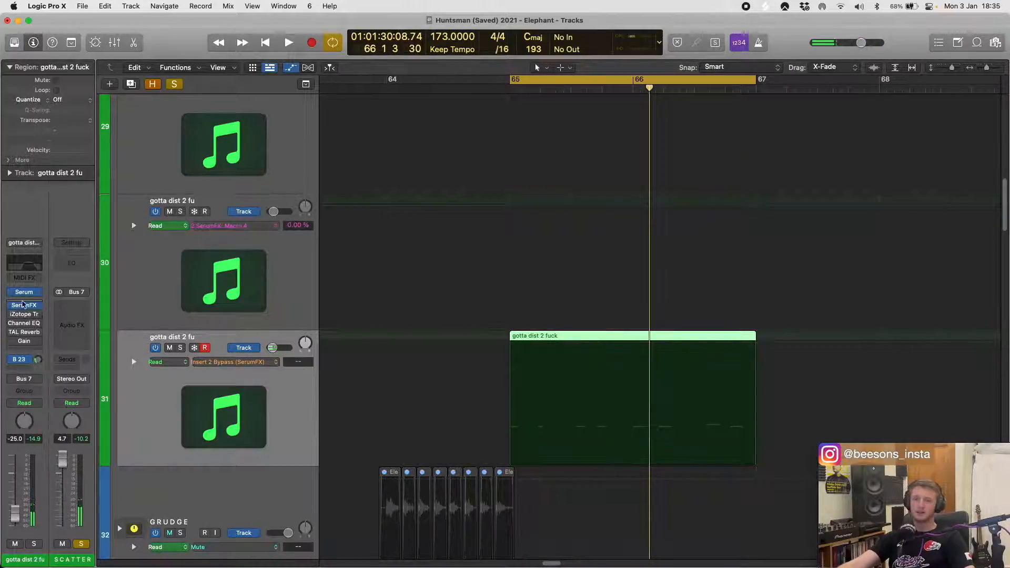
click(24, 306)
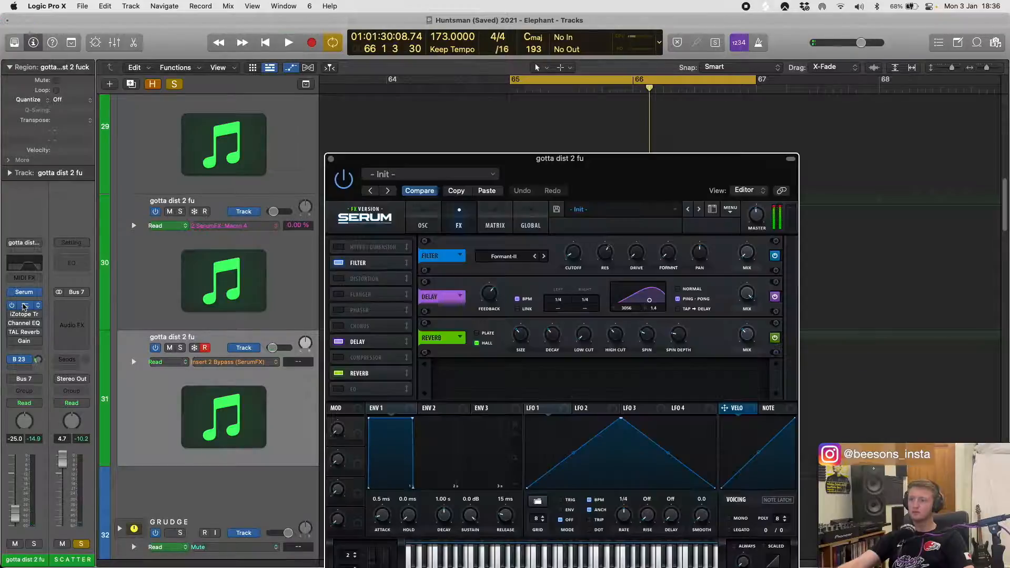
key(space)
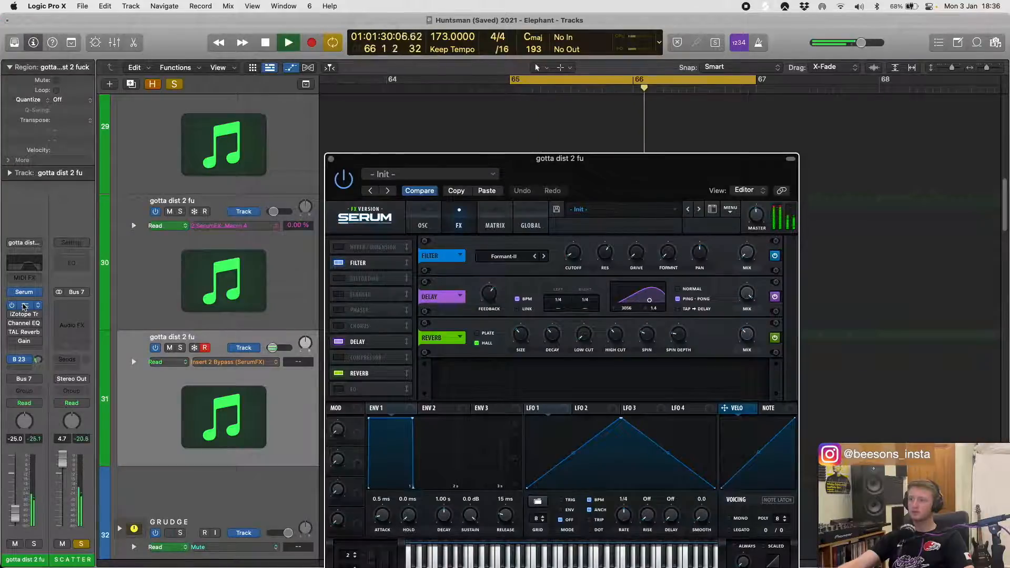
- Re-enable iZotope Trash 2 on track 31, play the region, and inspect the plug-in's settings before closing its window
click(8, 321)
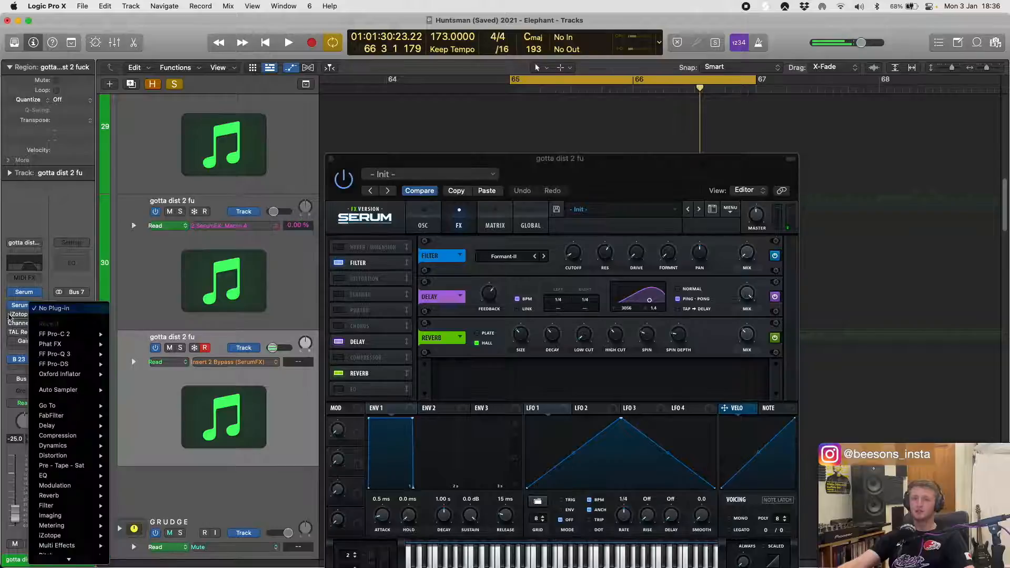
click(11, 316)
click(11, 315)
key(space)
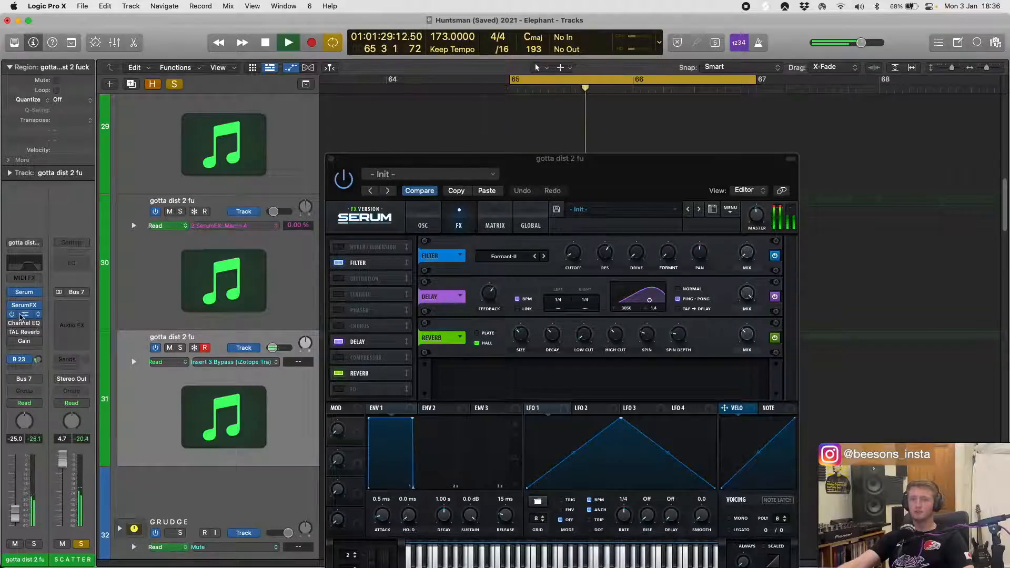
click(24, 314)
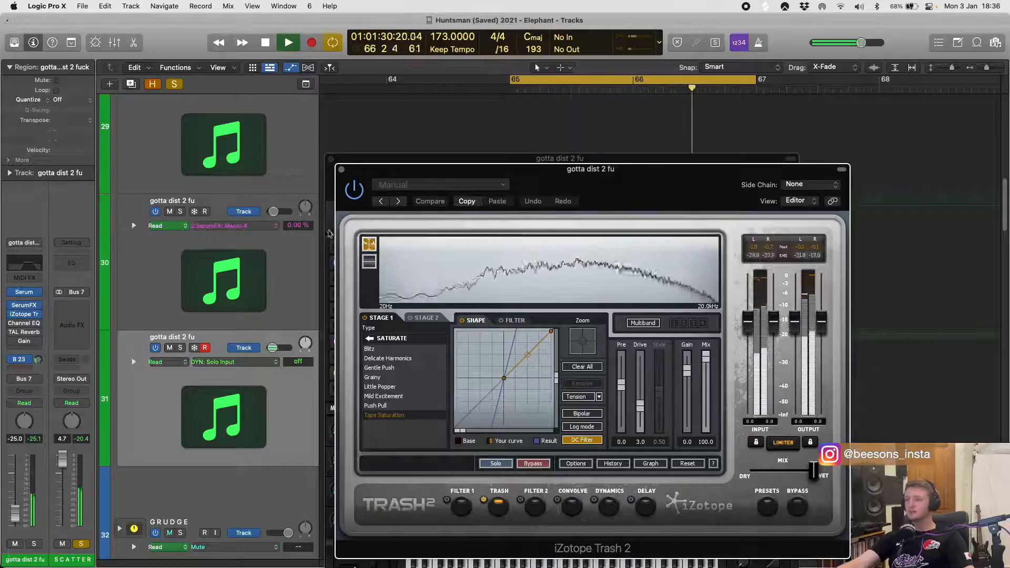
drag(353, 169, 340, 124)
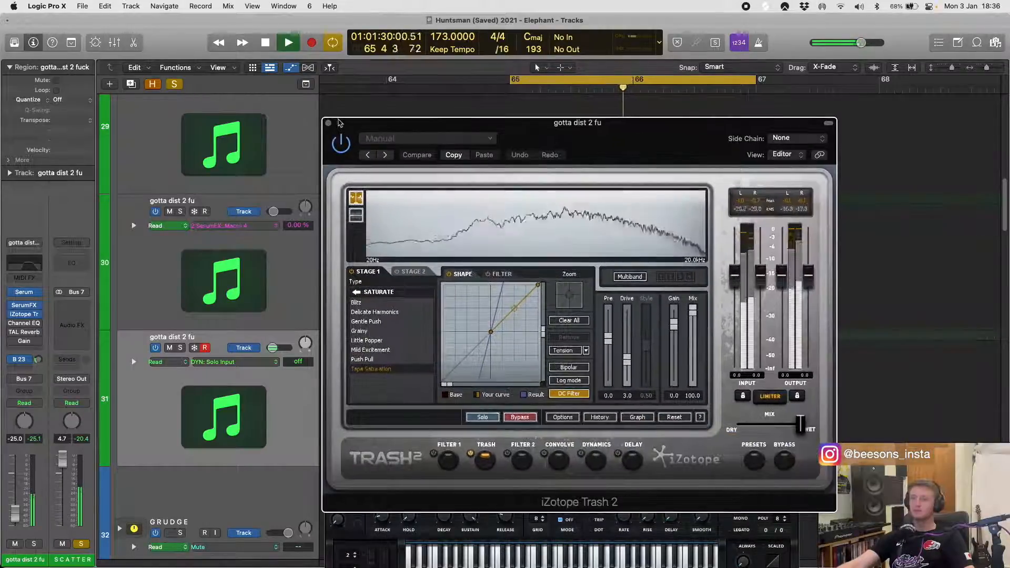
key(space)
click(329, 123)
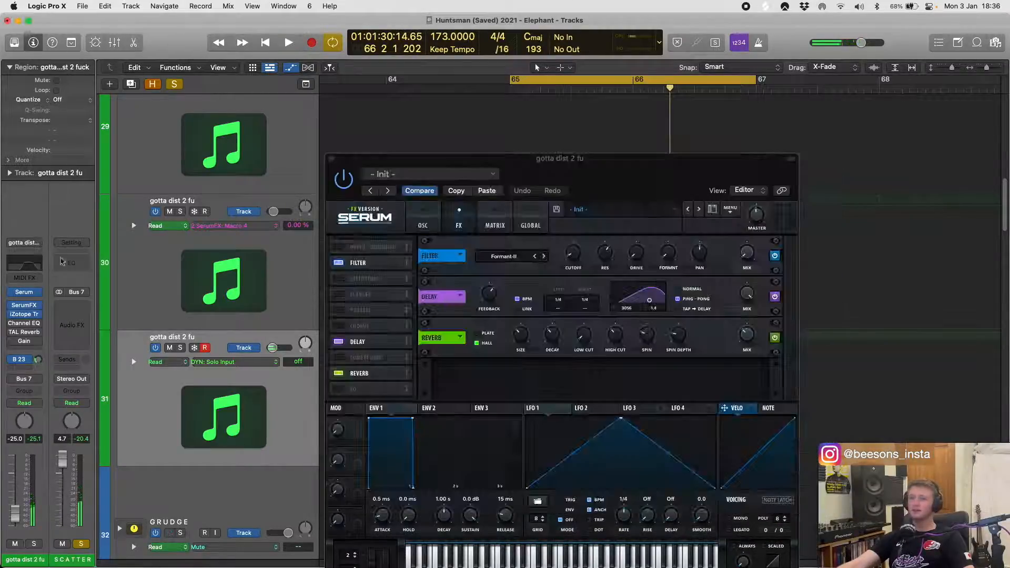
- Re-enable the remaining Channel EQ, TAL Reverb and Gain inserts on track 31 during playback, checking the TAL Reverb settings
key(space)
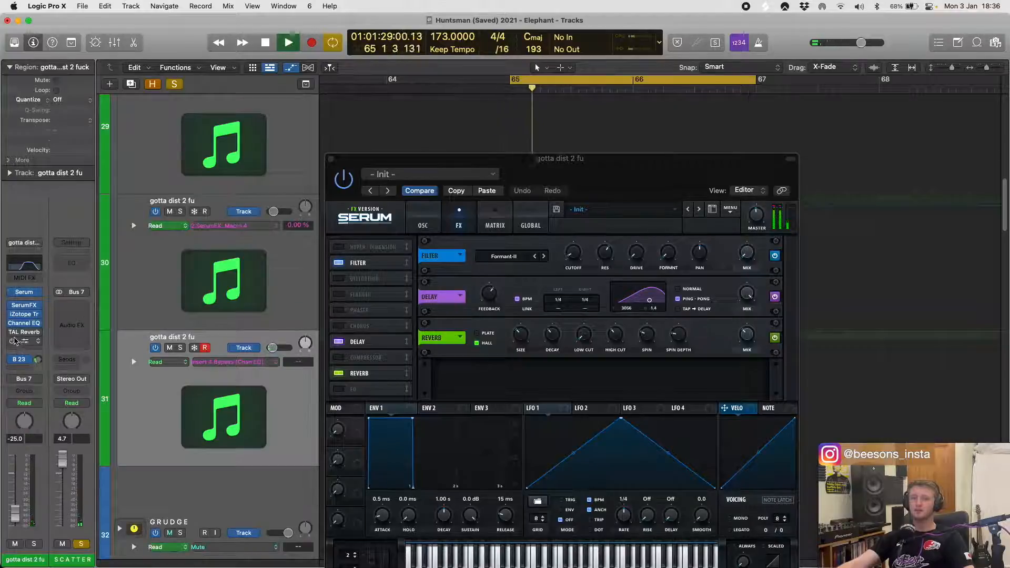
click(12, 332)
click(24, 333)
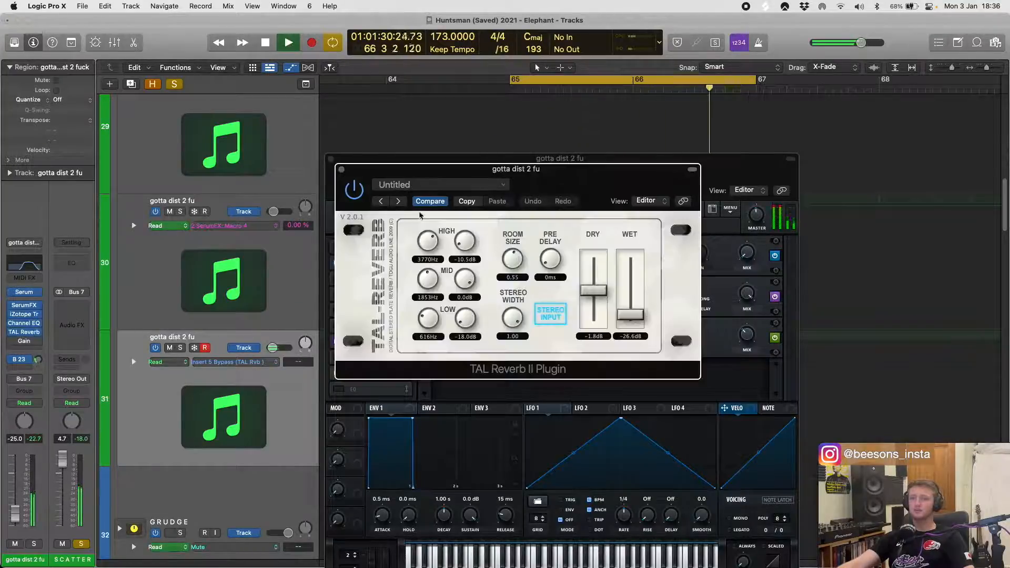
click(341, 169)
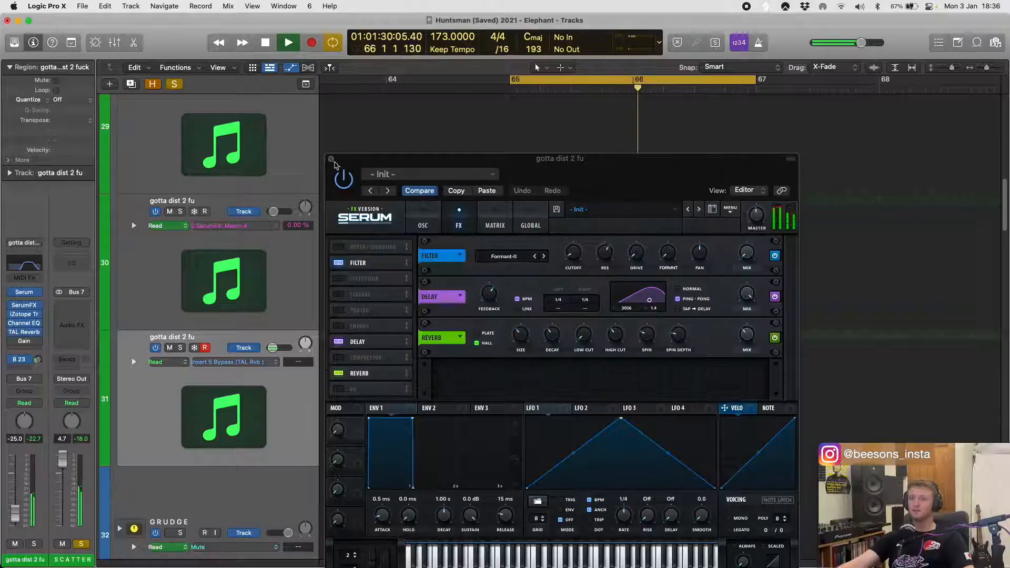
click(331, 158)
click(12, 341)
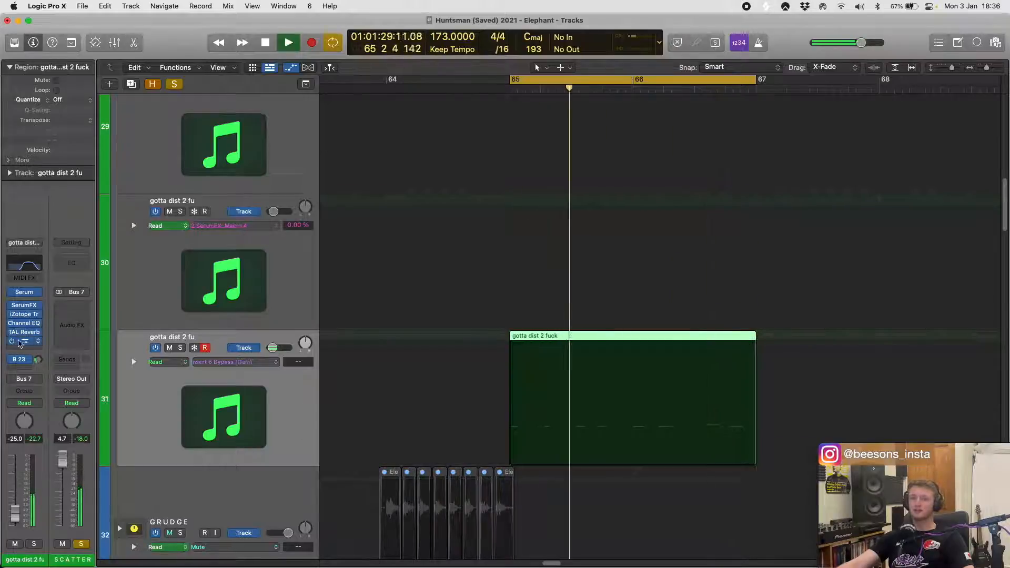
key(space)
- Hide track automation and examine how the track 31 regions are placed across the arrangement from bar 65
key(super+Up)
key(super+Up)
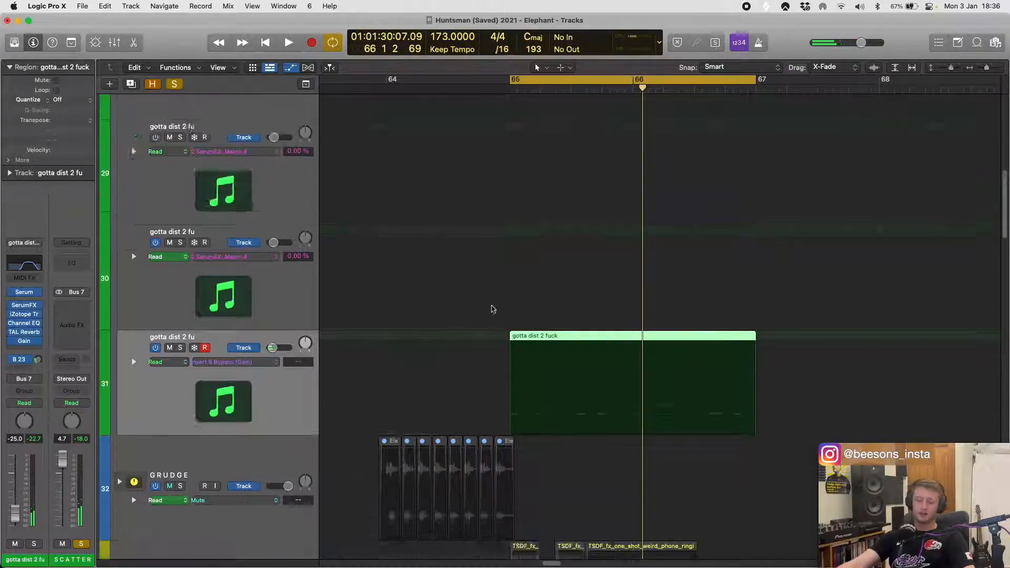
key(super+Left)
key(super+Left)
key(super+Left)
key(super+Left)
key(super+Up)
key(super+Up)
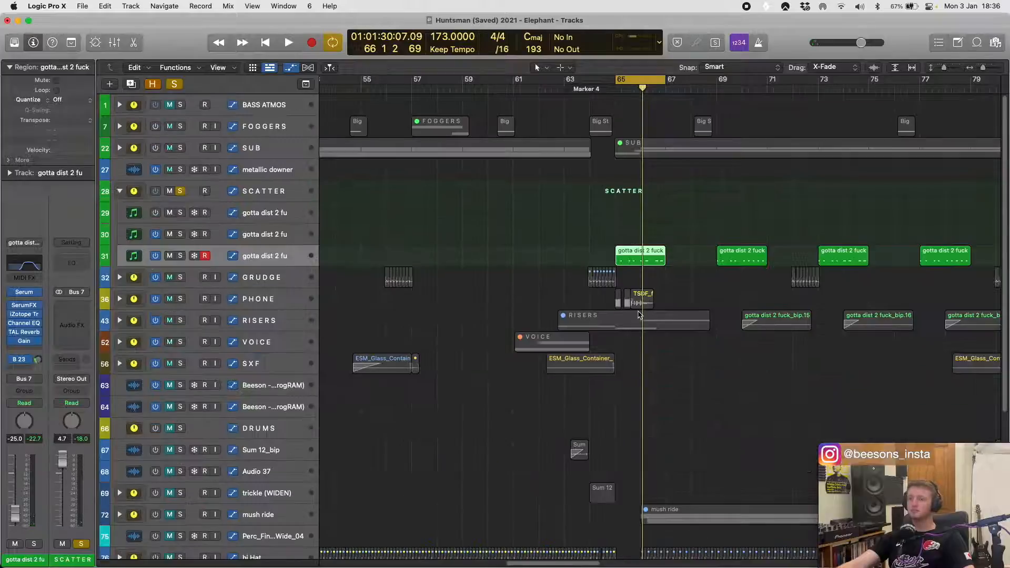
scroll(605, 305, right, 5)
scroll(583, 291, left, 3)
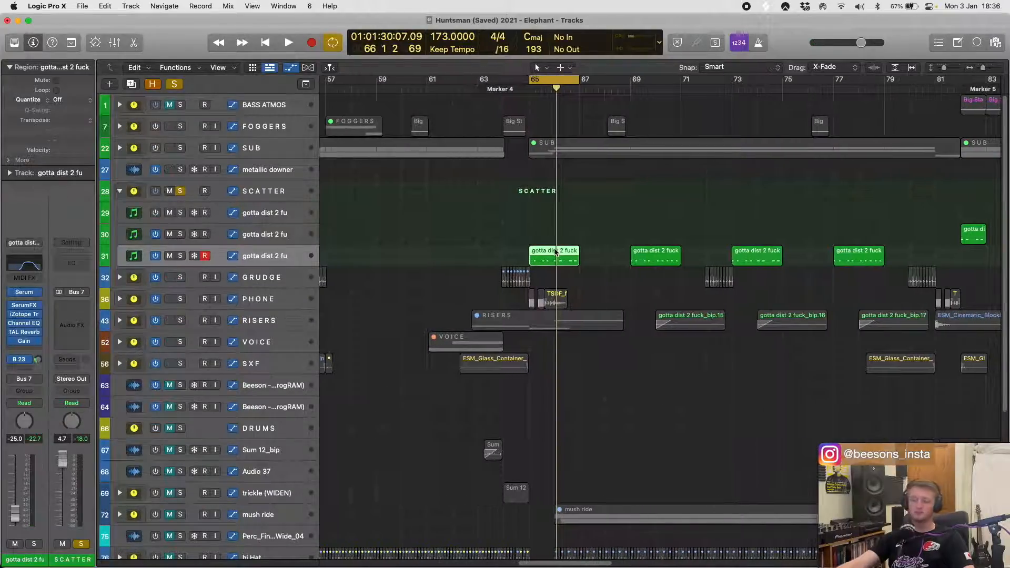
key(super+Down)
key(super+Down)
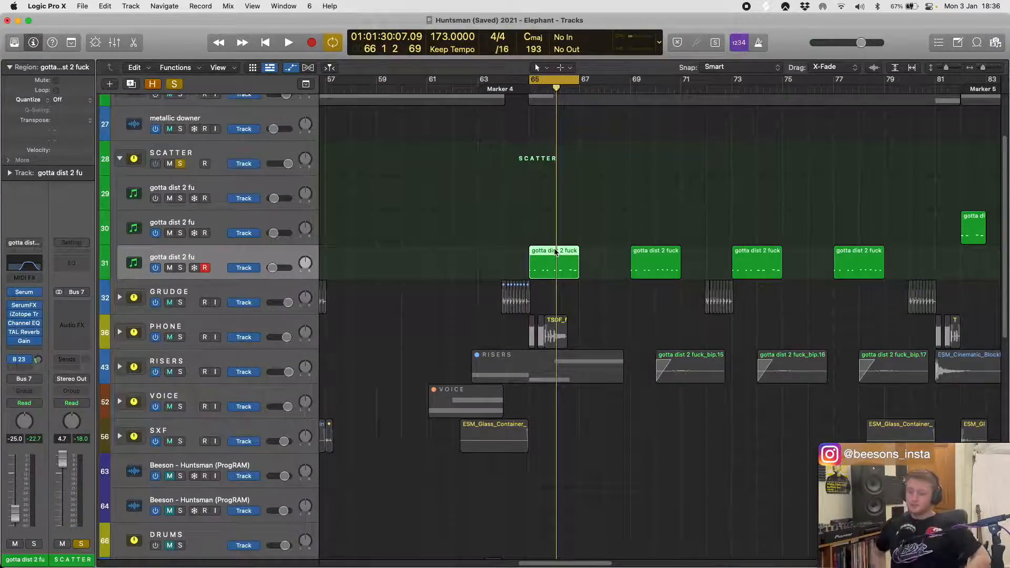
- Select the four track 30 regions from bar 81 and survey where the SCATTER regions occur across the whole song
key(super+Left)
key(super+Left)
key(super+Left)
key(super+Left)
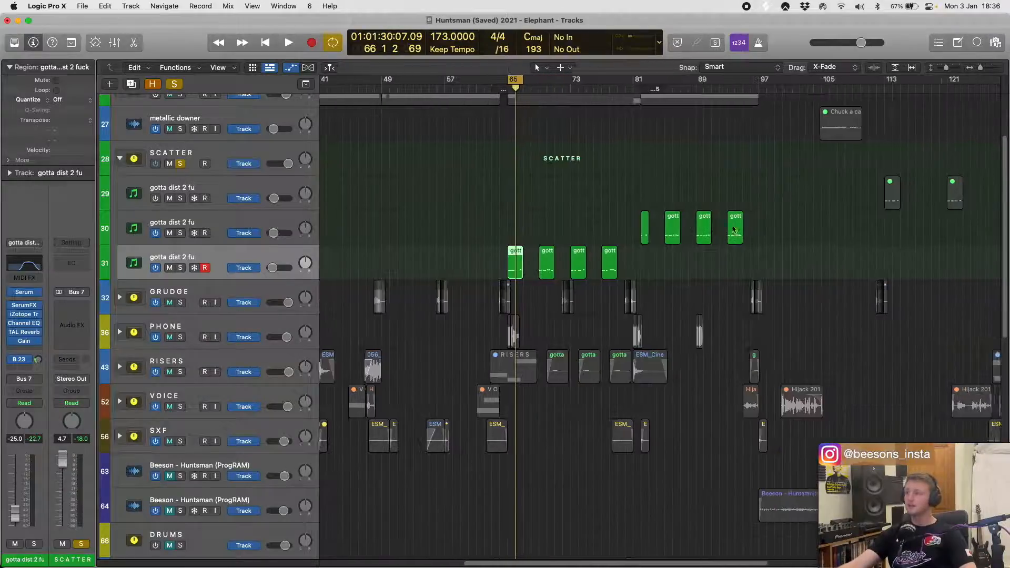
drag(614, 217, 808, 213)
scroll(808, 213, right, 10)
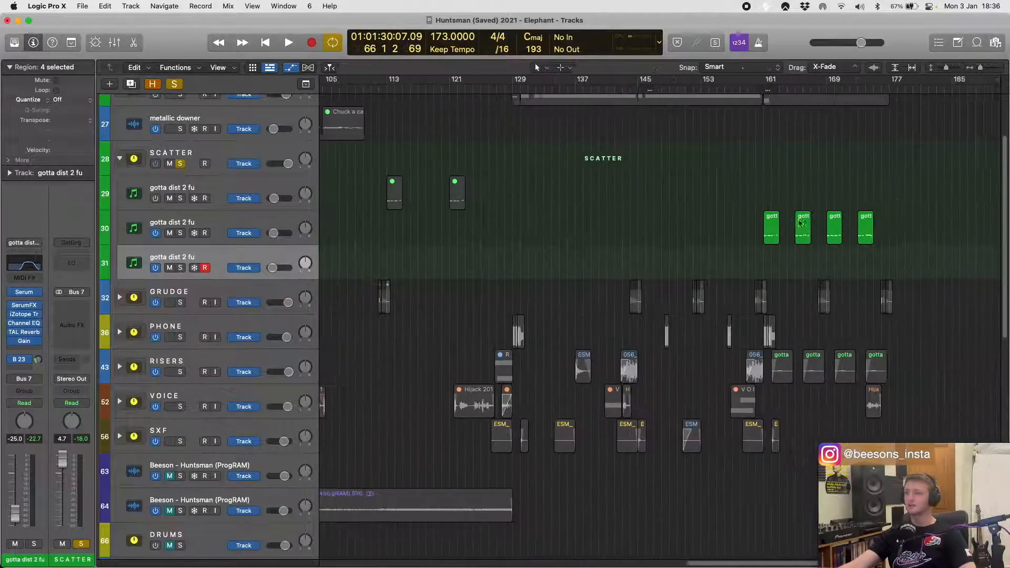
key(super+Left)
key(super+Left)
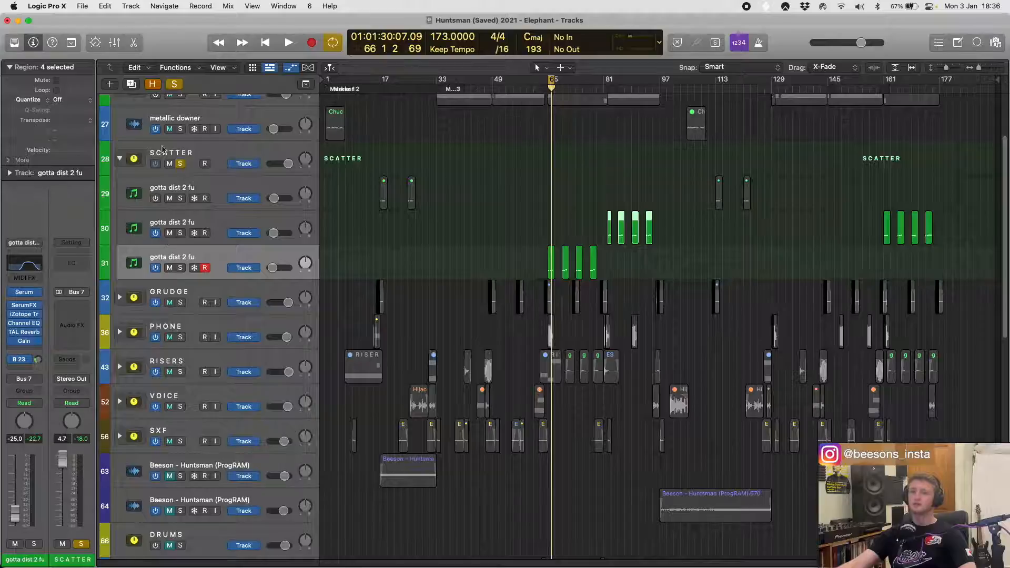
- Unsolo and collapse the SCATTER stack, and expand the GRUDGE stack with track automation shown
click(180, 164)
click(119, 159)
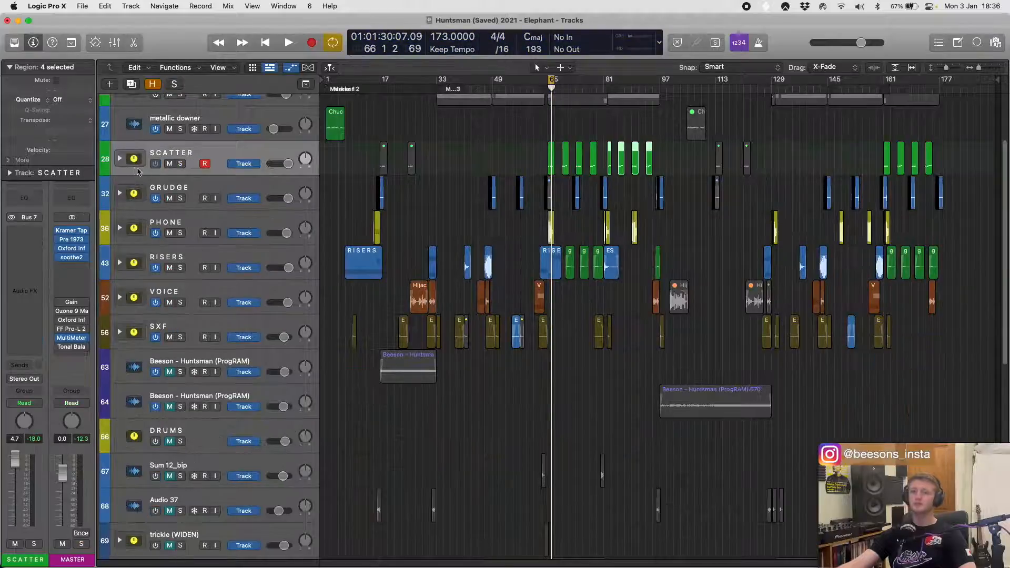
click(210, 190)
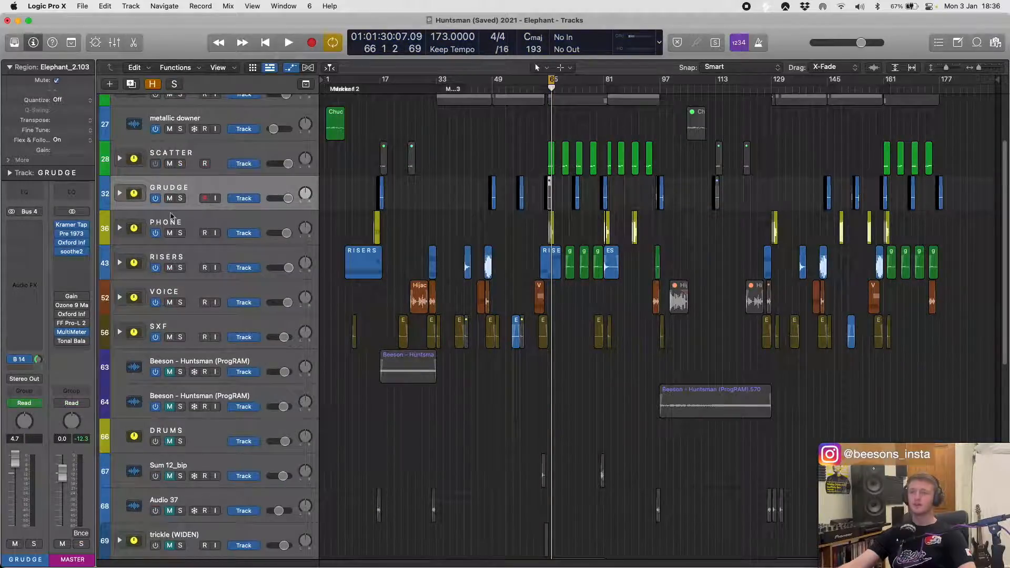
key(a)
click(120, 193)
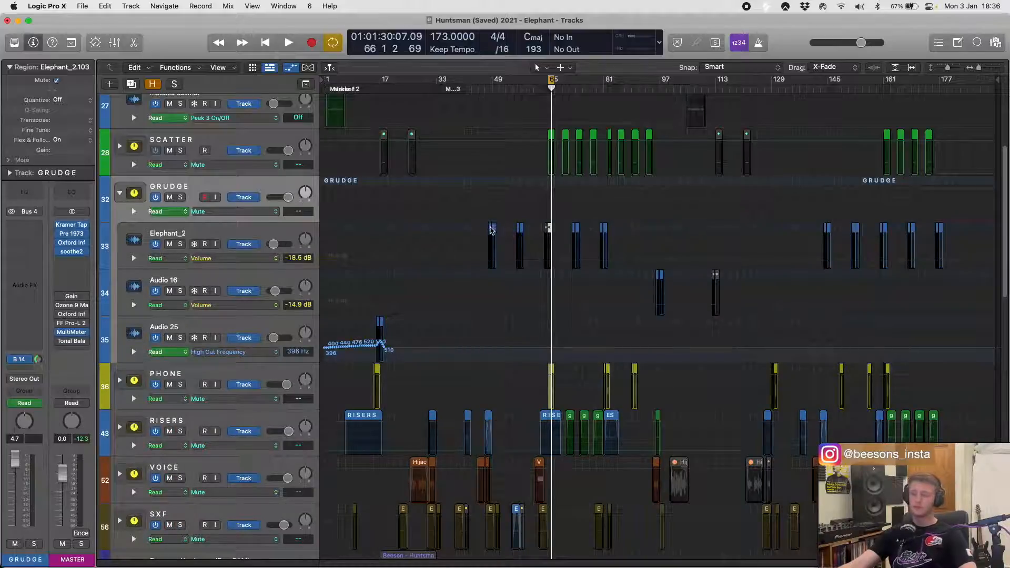
- Move the cycle range over the first group of Elephant_2 regions around bar 48
key(super+Down)
key(super+Down)
key(super+Down)
key(super+Down)
key(super+Right)
key(super+Right)
key(super+Right)
key(super+Right)
key(super+Right)
key(super+Right)
key(super+Right)
key(super+Right)
scroll(499, 224, left, 8)
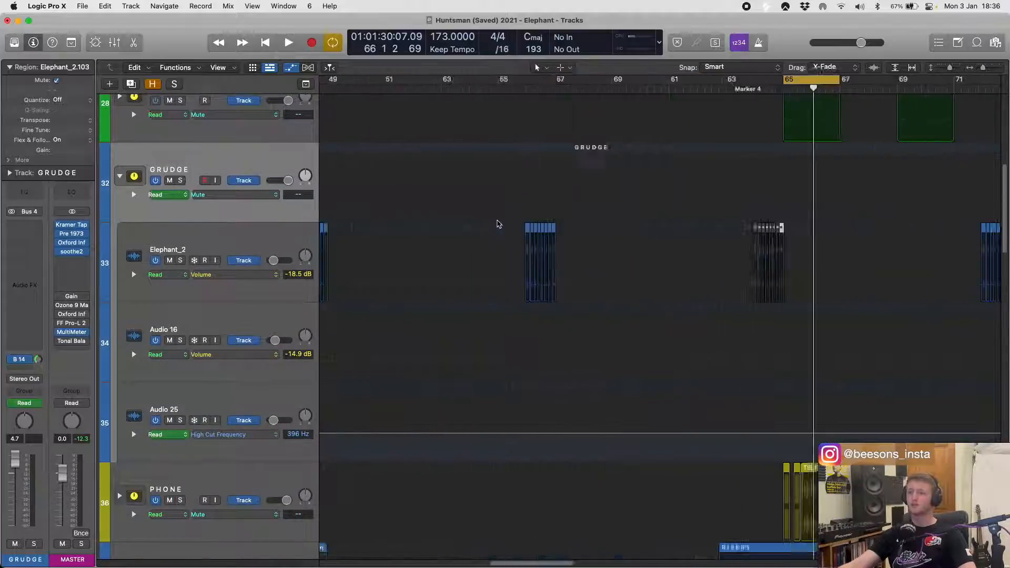
scroll(499, 225, left, 3)
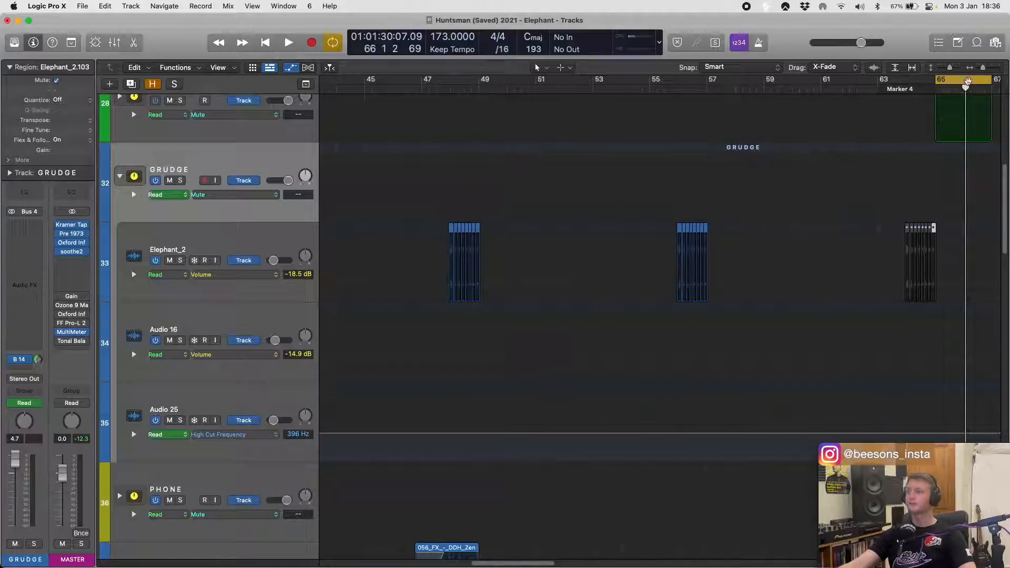
drag(964, 82, 465, 115)
- Select and solo the Elephant_2 track, and play its regions at bar 48
click(257, 246)
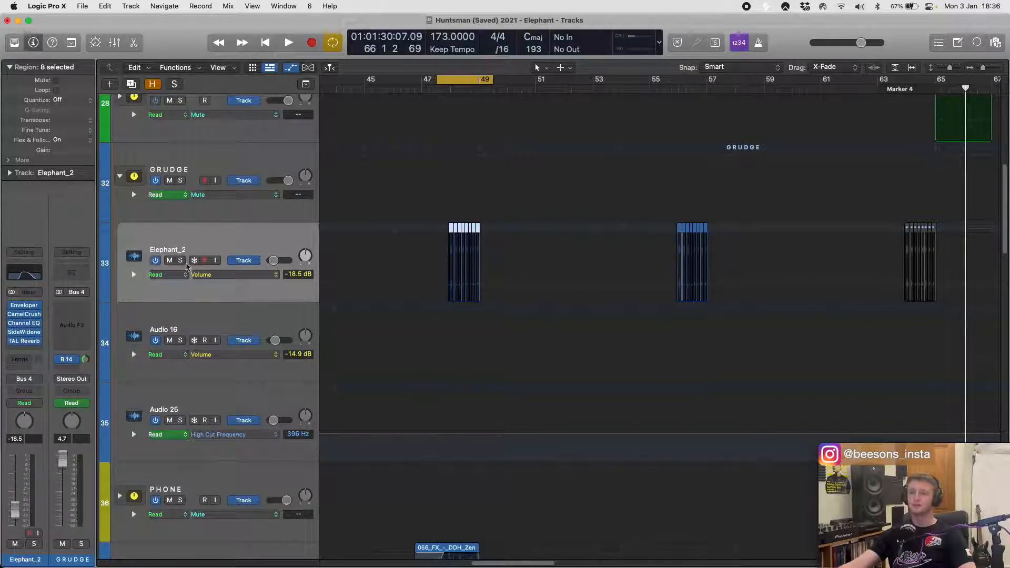
click(181, 260)
key(space)
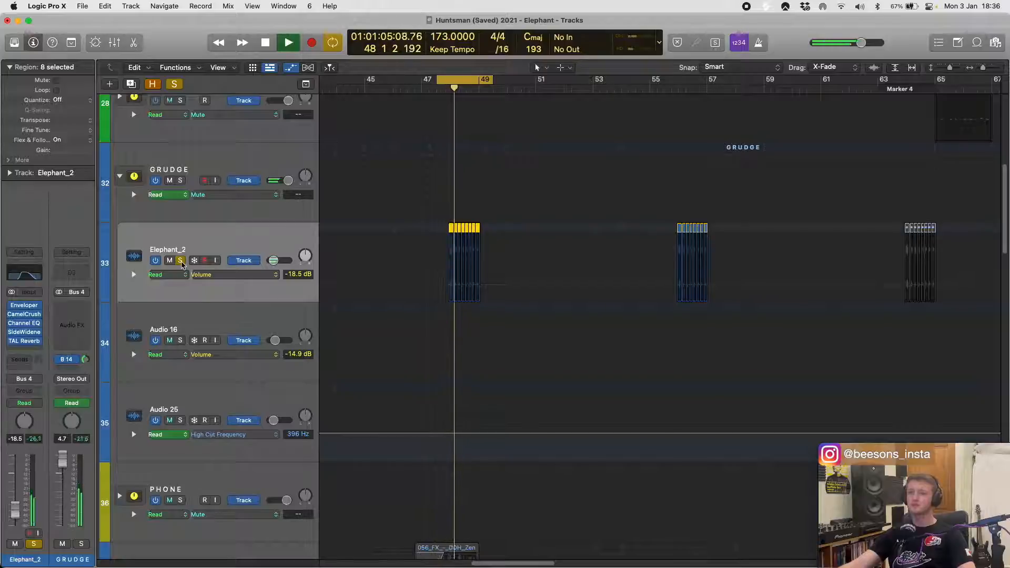
key(space)
scroll(428, 252, up, 4)
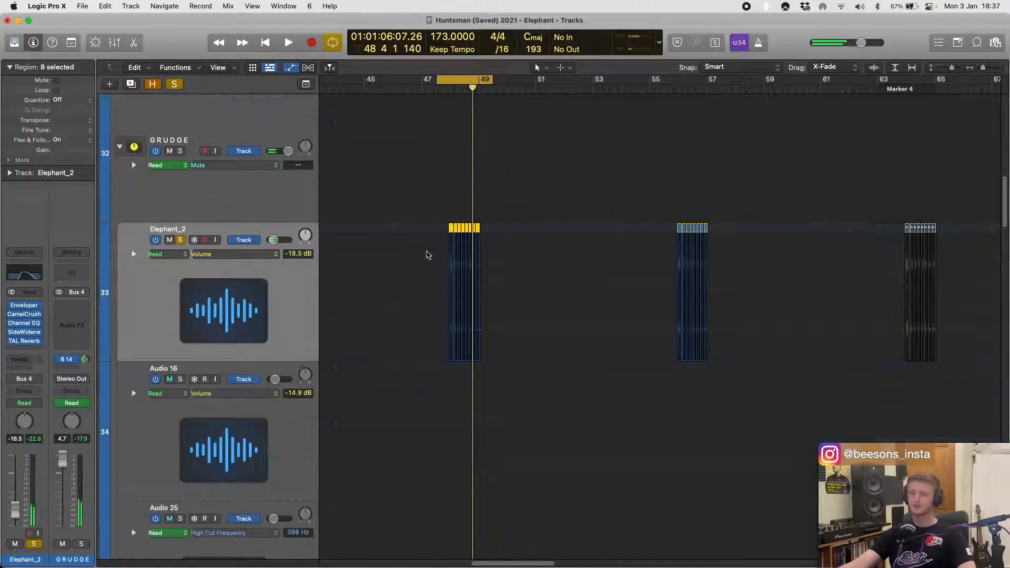
scroll(430, 252, right, 6)
key(h)
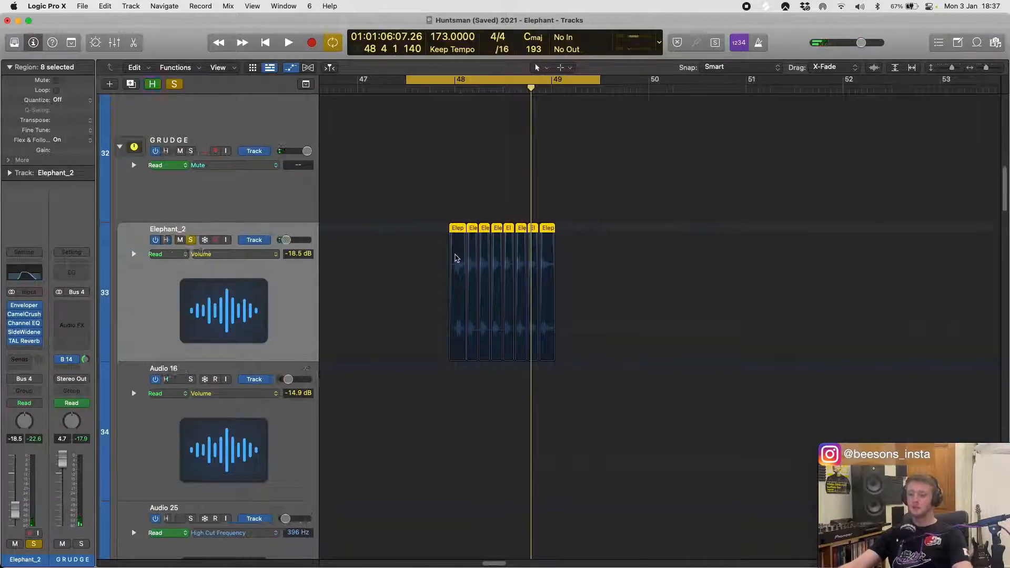
scroll(466, 271, down, 7)
scroll(467, 270, up, 7)
key(h)
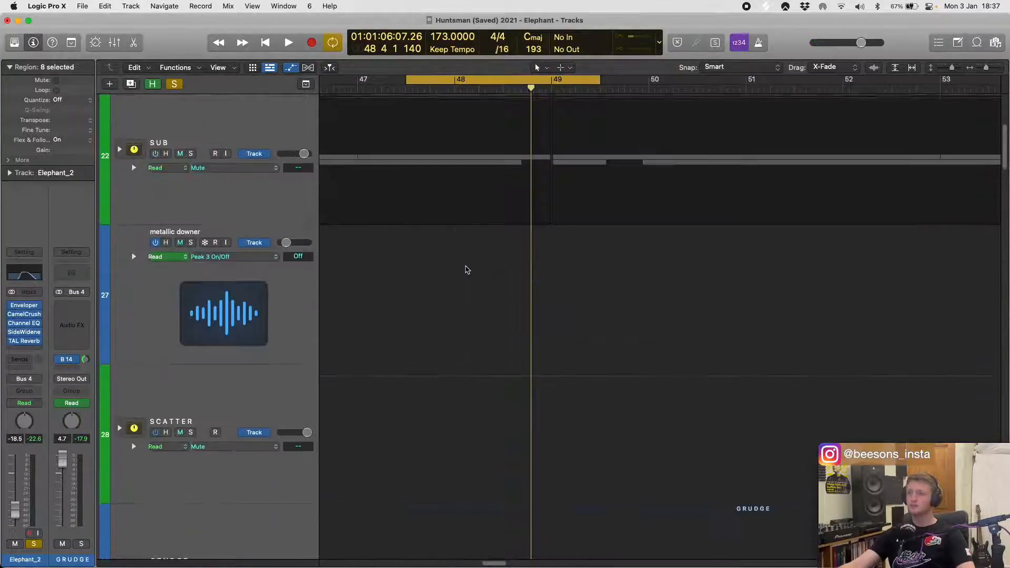
scroll(468, 268, down, 4)
scroll(448, 206, down, 3)
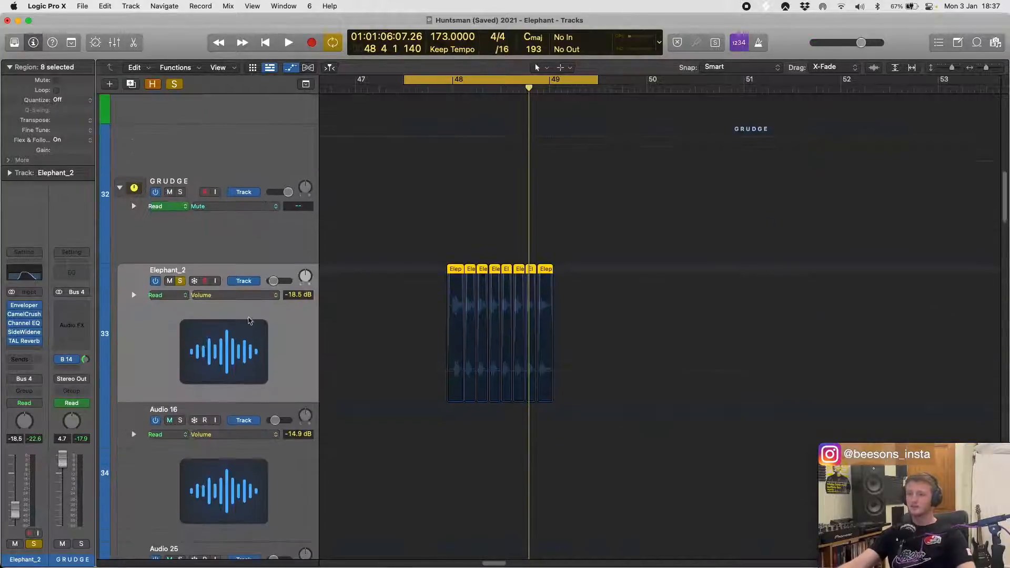
- Examine the waveforms and fades of the chopped Elephant_2 regions at bar 48 up close
key(super+Down)
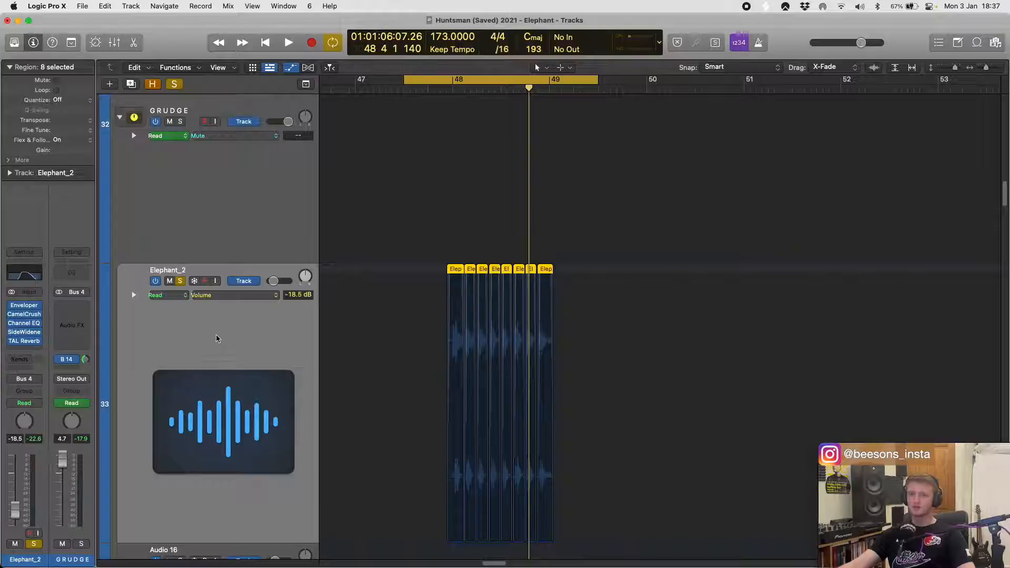
scroll(217, 338, down, 1)
scroll(205, 284, right, 1)
scroll(188, 198, up, 1)
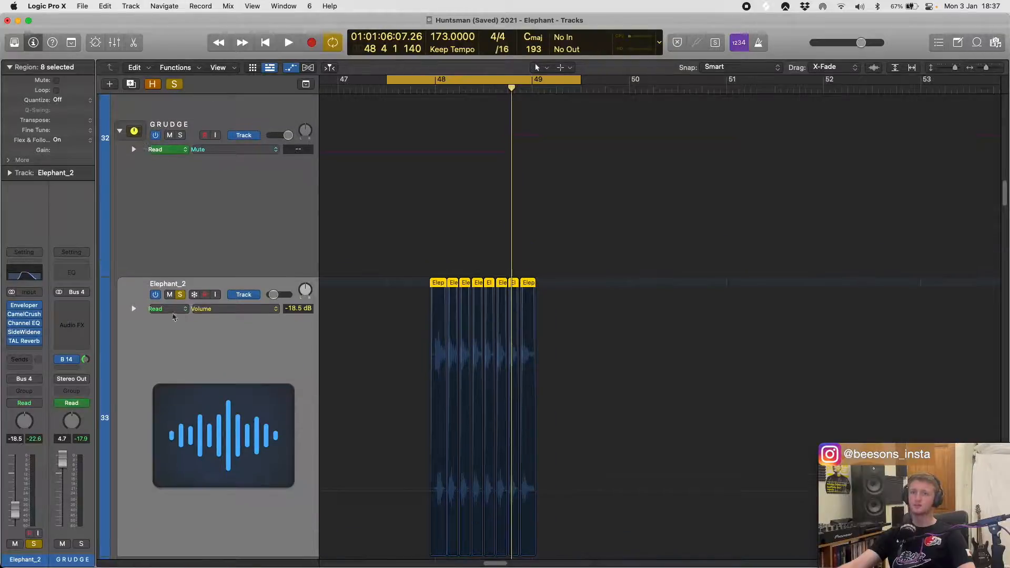
scroll(507, 357, up, 6)
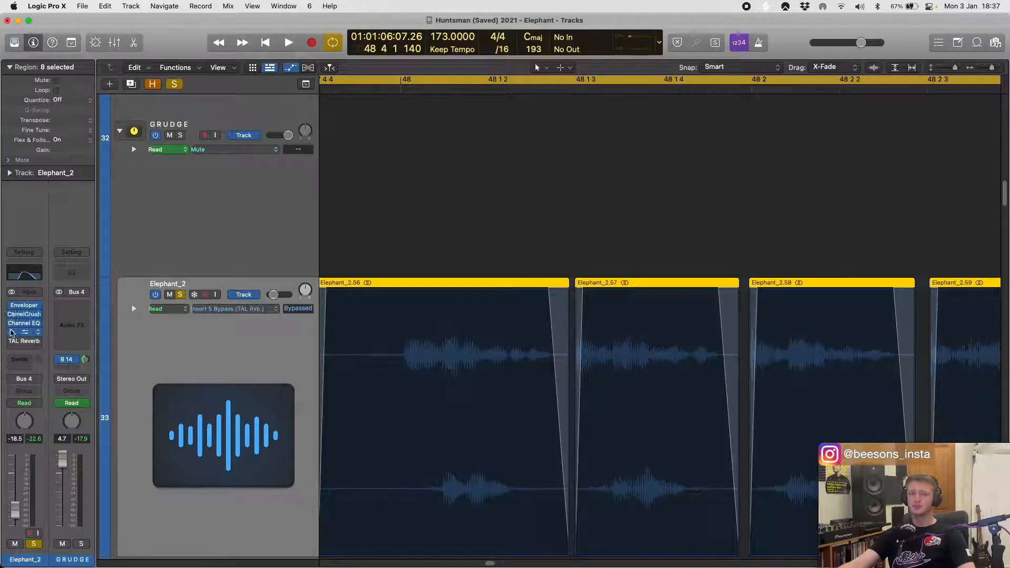
- Bypass all insert effects on the Elephant_2 track and play its chopped regions dry
key(space)
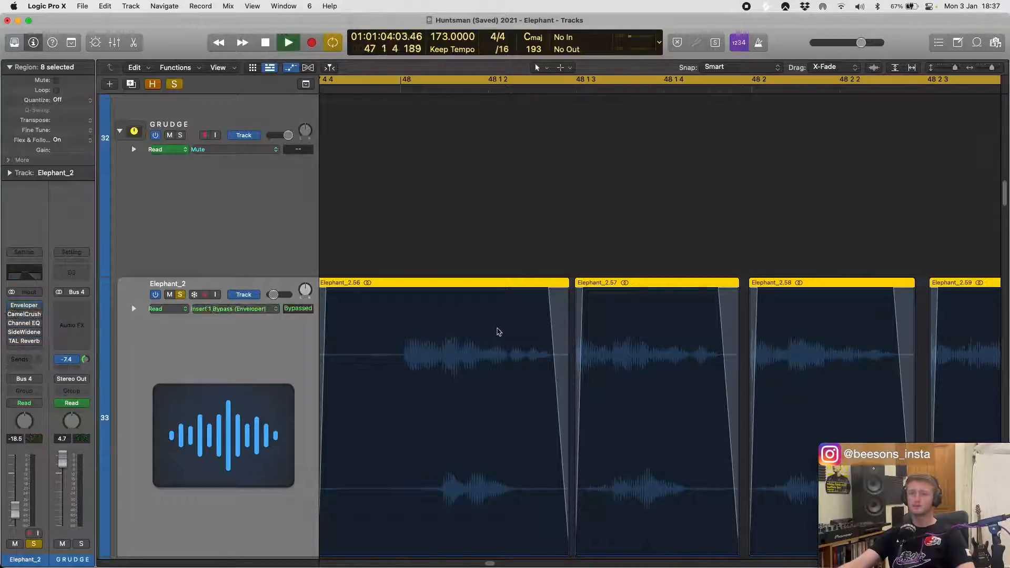
scroll(499, 334, down, 5)
scroll(528, 330, right, 5)
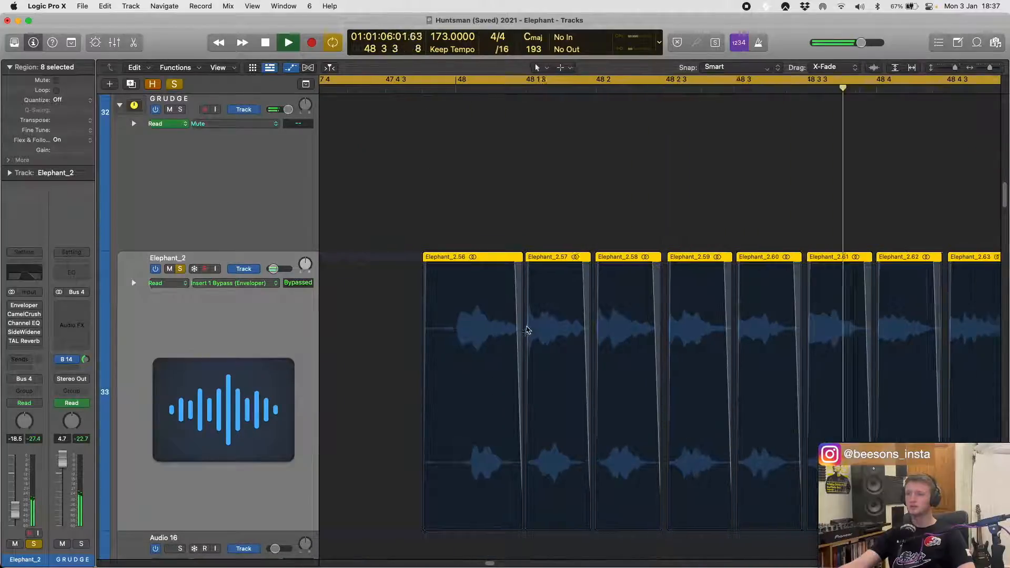
- Re-enable the Enveloper on the Elephant_2 track, open its settings, and play the chopped regions at bar 48 through it
scroll(528, 328, down, 2)
scroll(528, 328, left, 4)
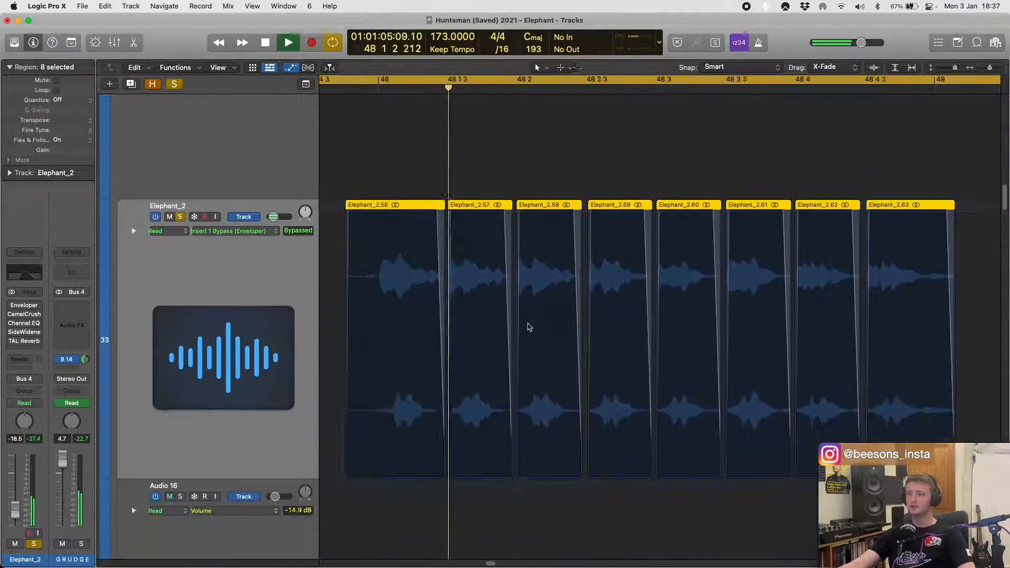
scroll(548, 336, right, 2)
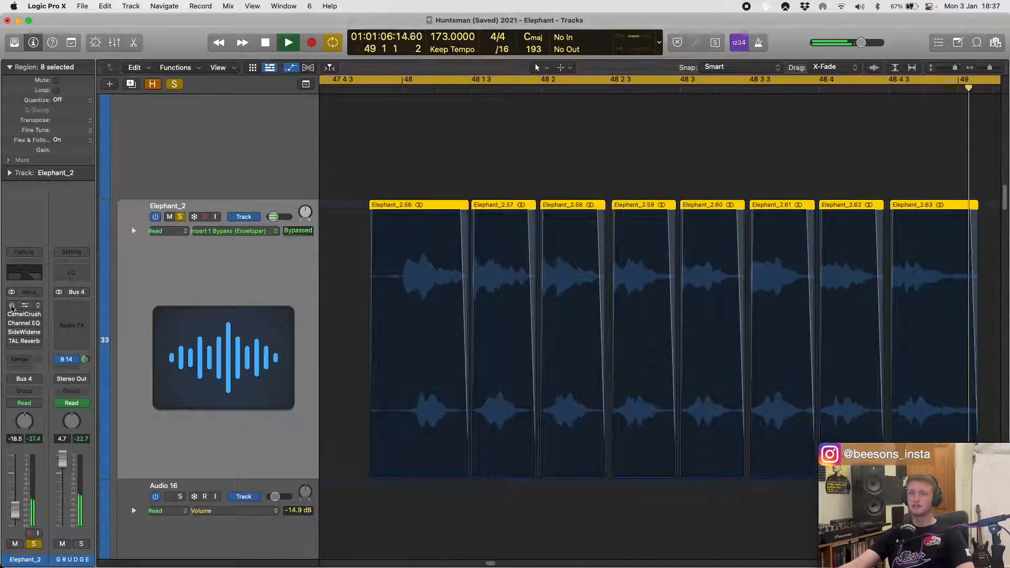
click(12, 307)
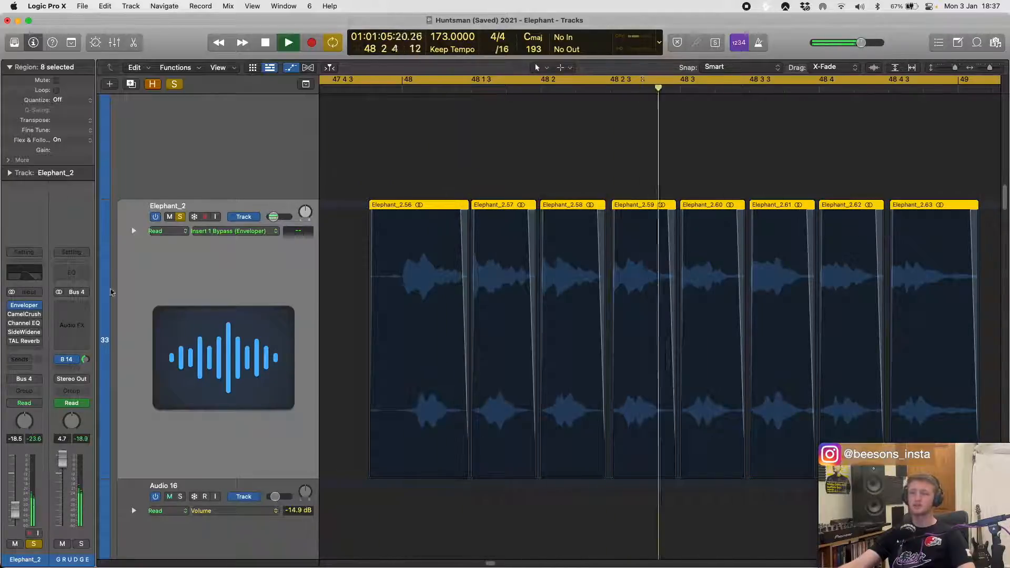
click(24, 307)
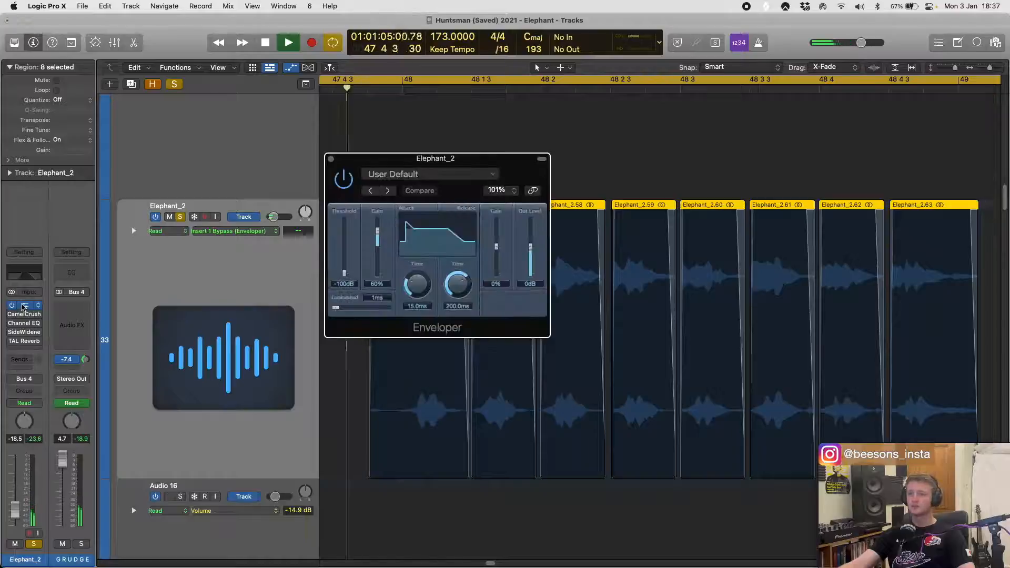
key(space)
click(22, 307)
click(22, 307)
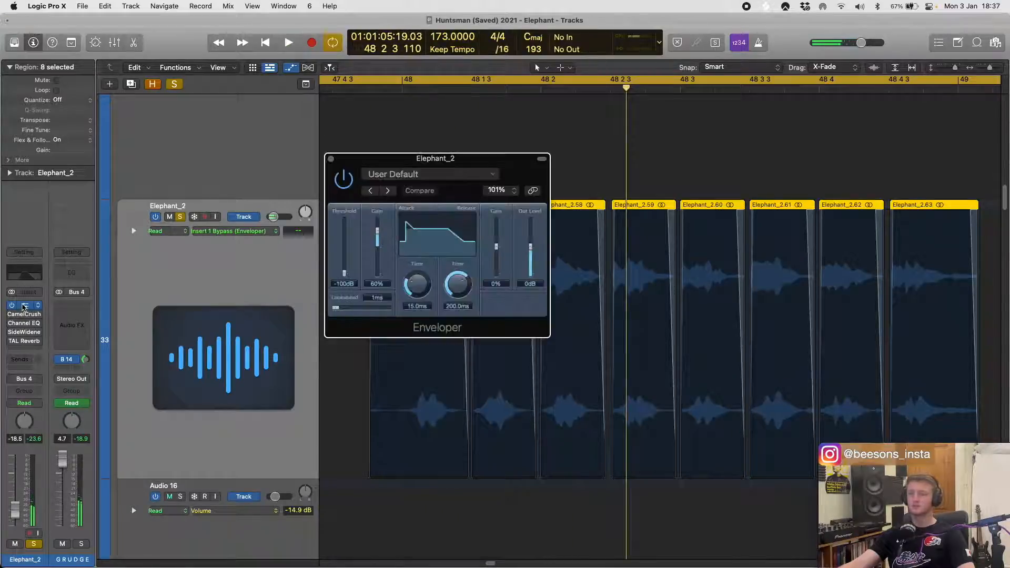
key(space)
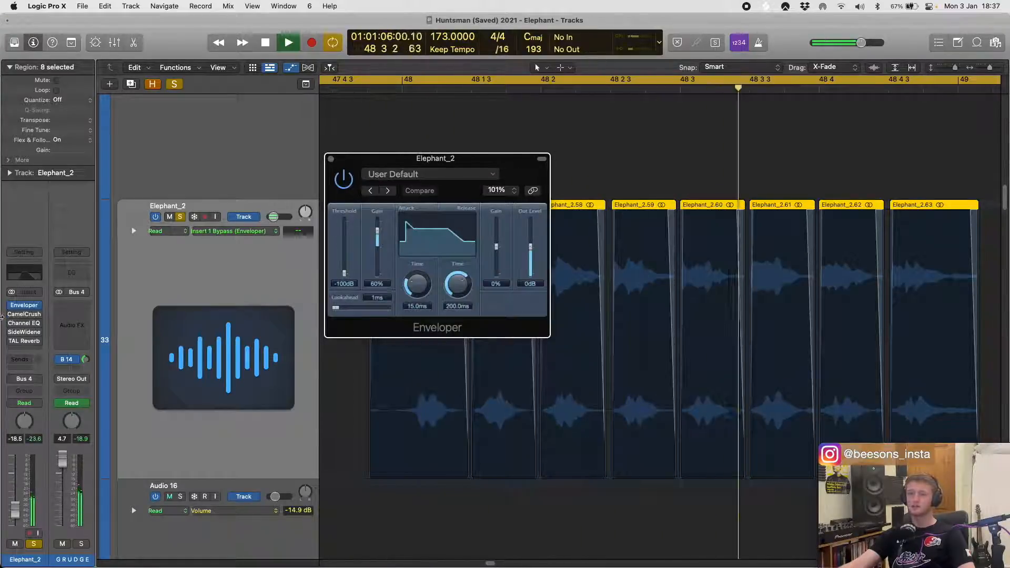
- Toggle the CamelCrusher on Elephant_2 and compare playback with the GRUDGE stack's bus 14 delay send off
click(12, 315)
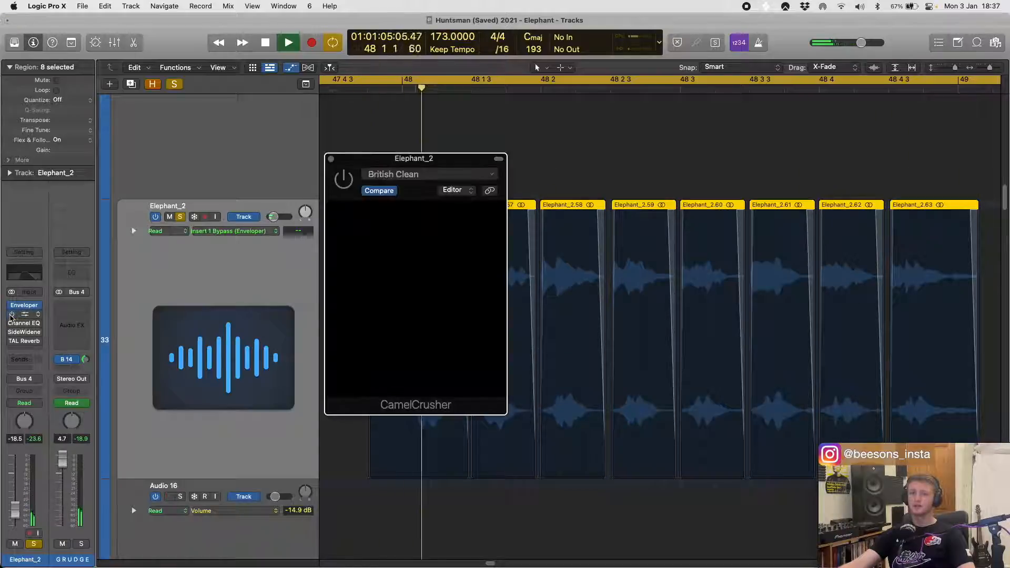
click(11, 314)
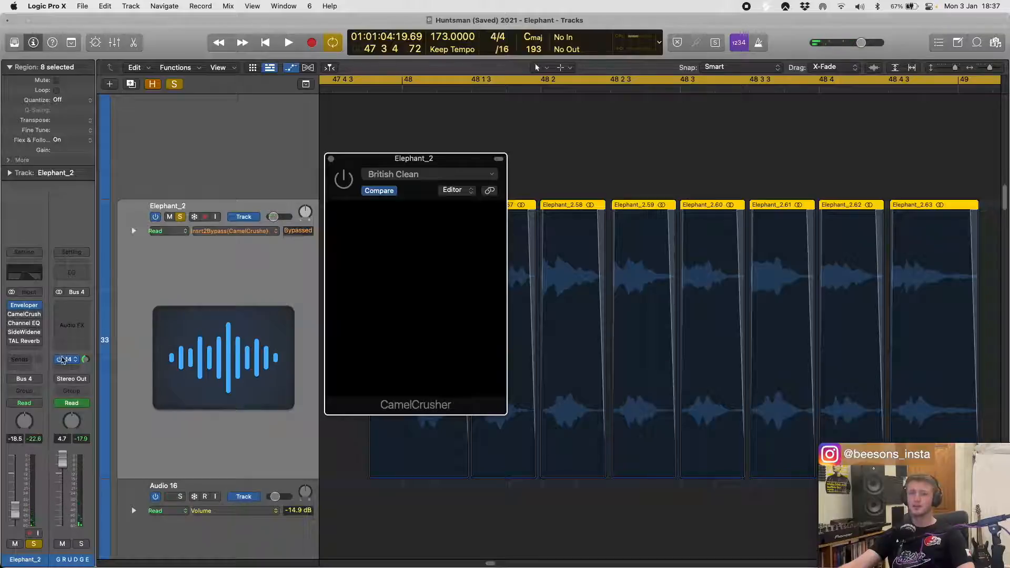
key(space)
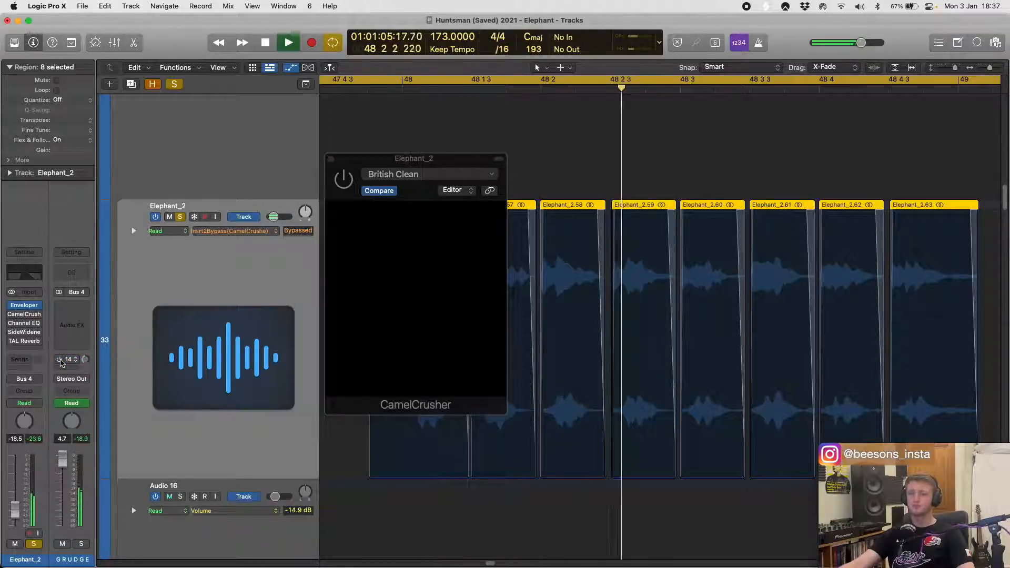
key(space)
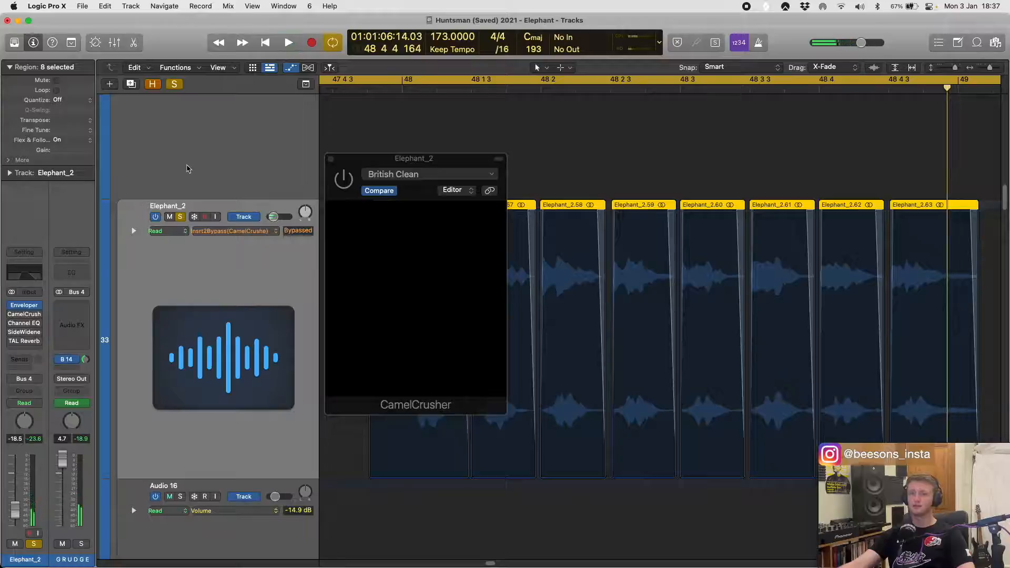
key(Up)
key(Down)
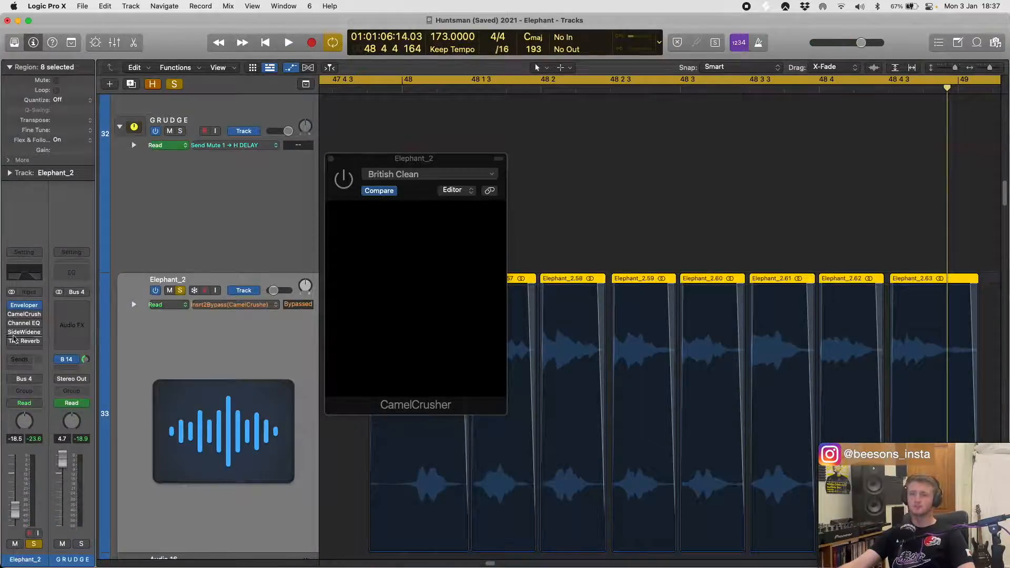
- Re-enable the CamelCrusher and Channel EQ on Elephant_2, and play the regions with the Channel EQ curve open
click(18, 315)
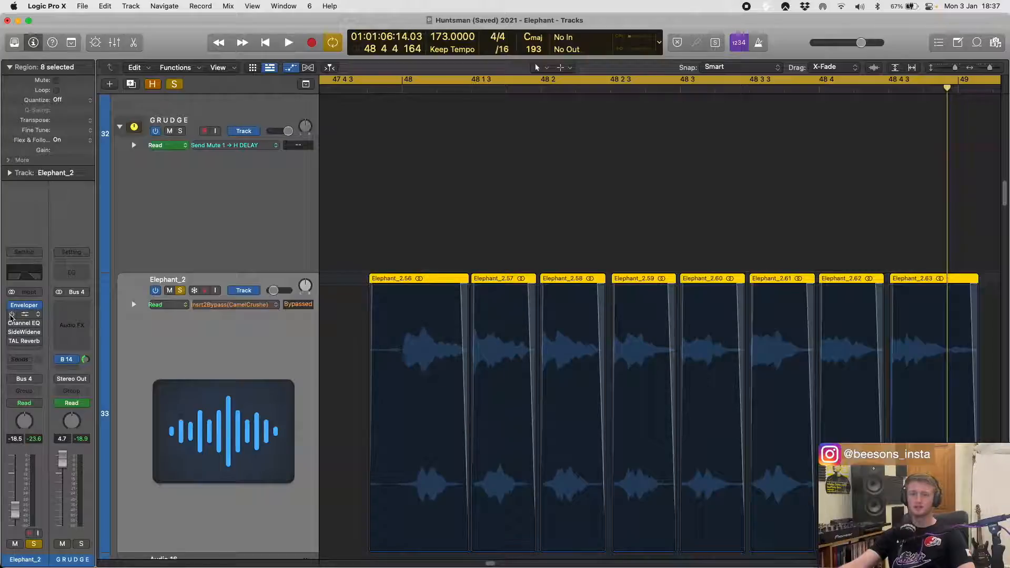
click(12, 315)
key(space)
click(12, 323)
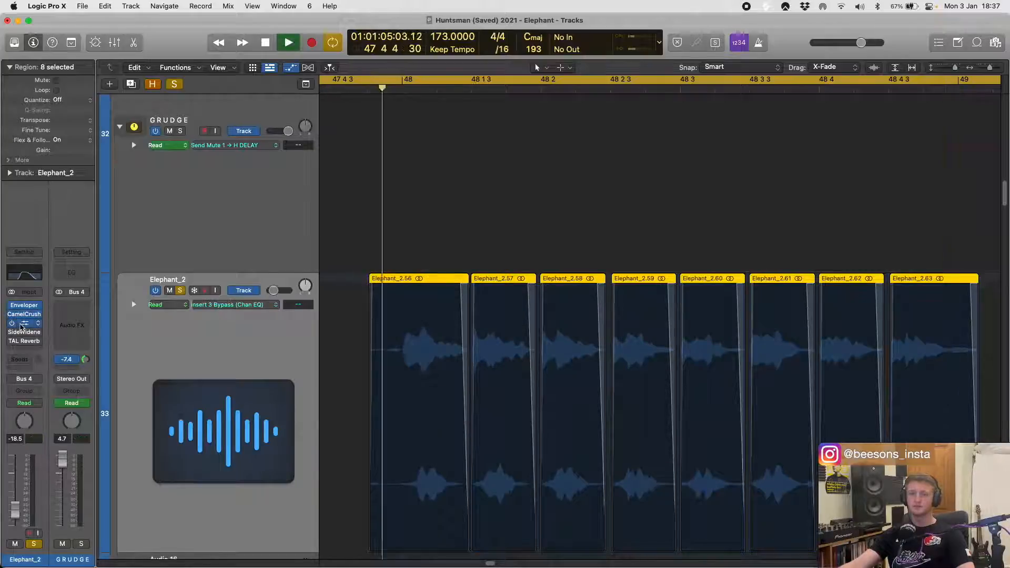
click(21, 325)
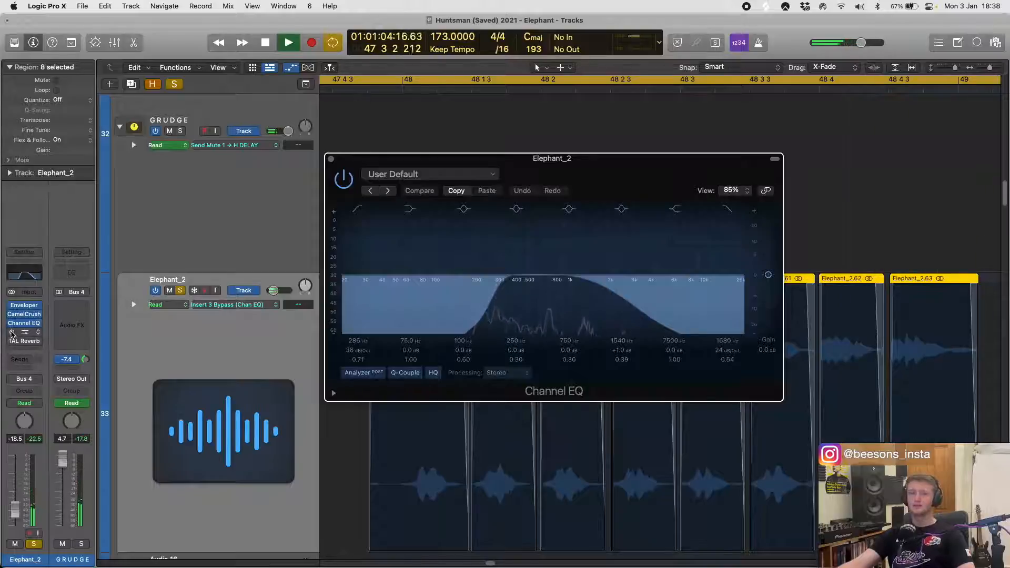
- Re-enable the SideWidener on Elephant_2, view its settings during playback, and close the open plug-in windows
click(13, 332)
click(19, 333)
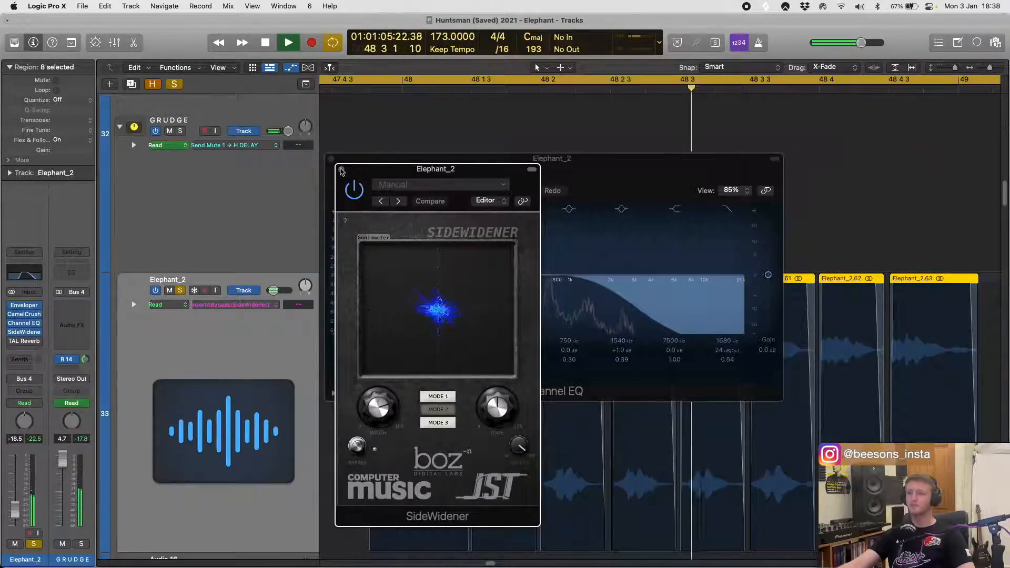
click(341, 169)
click(332, 159)
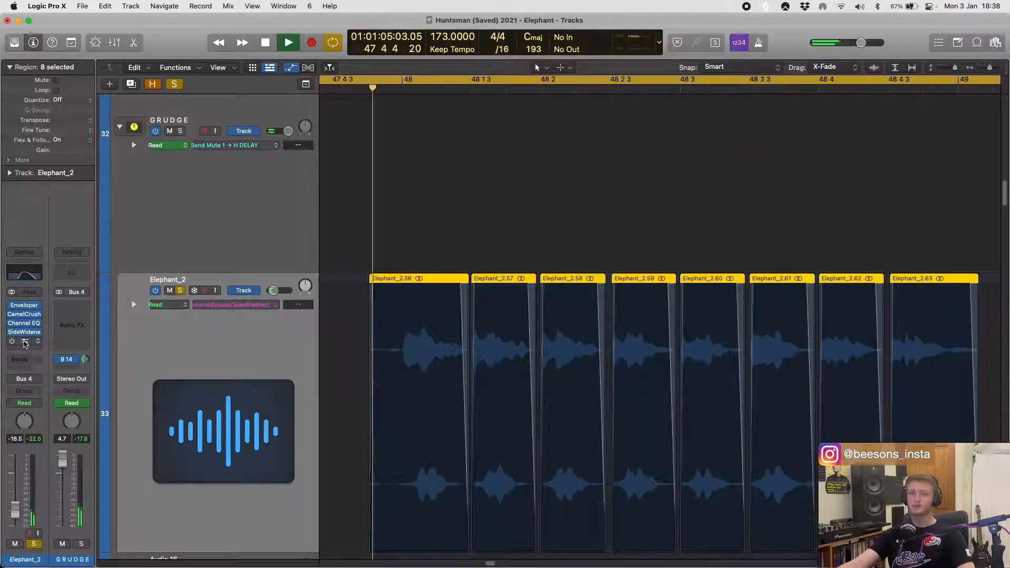
- Re-enable the TAL Reverb on Elephant_2, inspect its settings while the regions play, and close its window
click(14, 341)
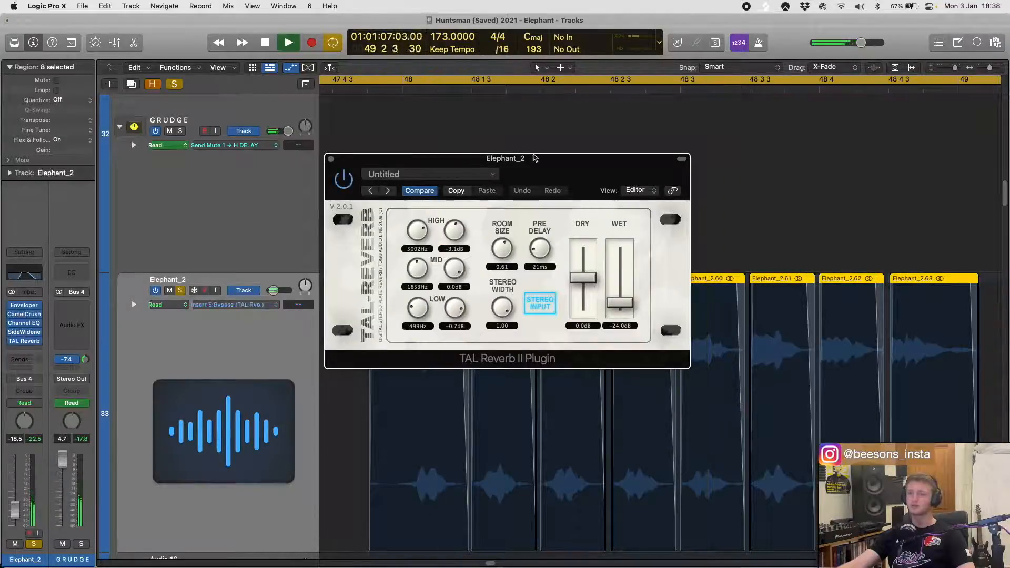
drag(537, 158, 555, 156)
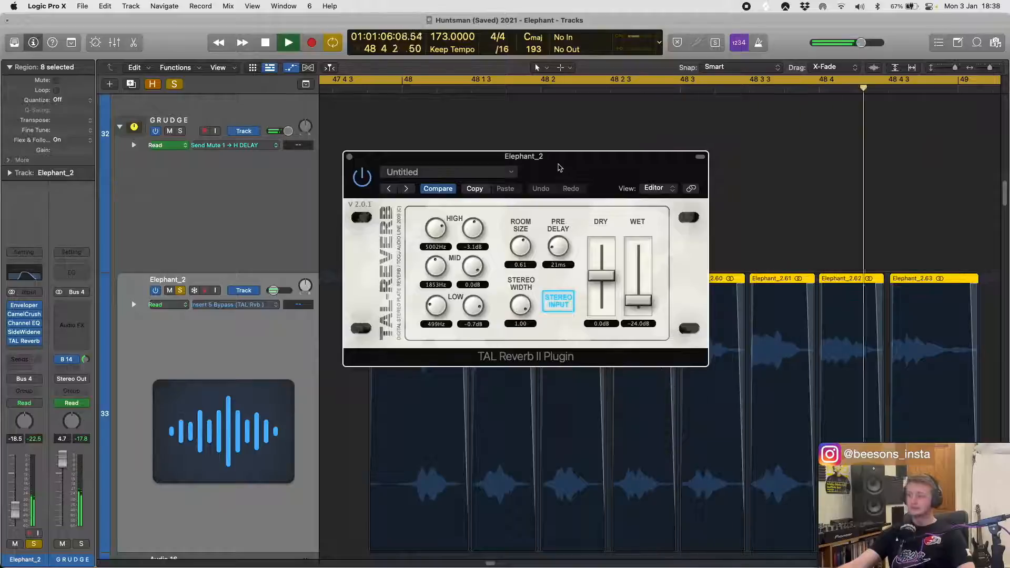
click(350, 157)
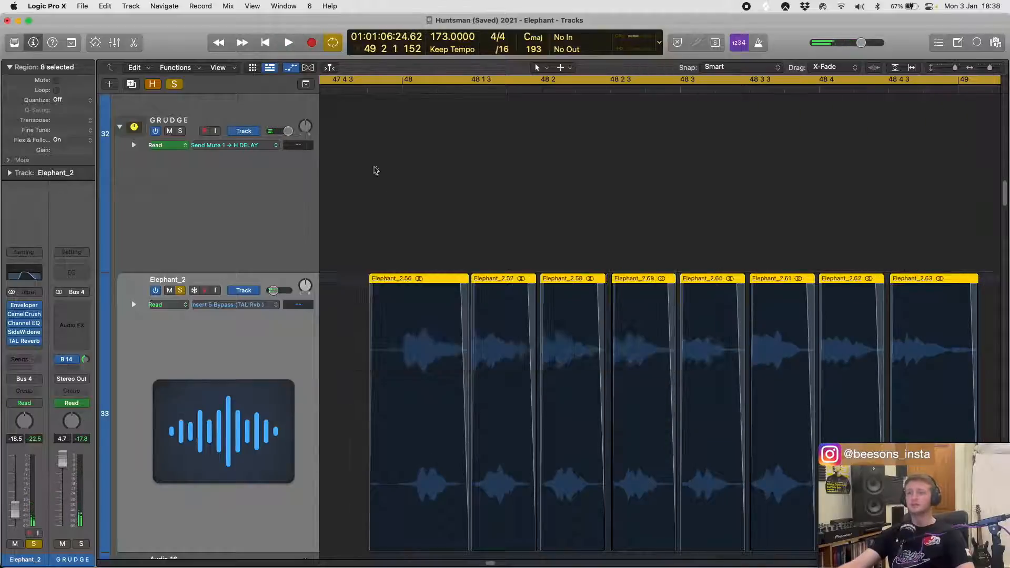
- Check where the Elephant_2 regions sit across the arrangement, and solo the Audio 16 track in place of Elephant_2
scroll(453, 347, down, 5)
scroll(509, 349, down, 10)
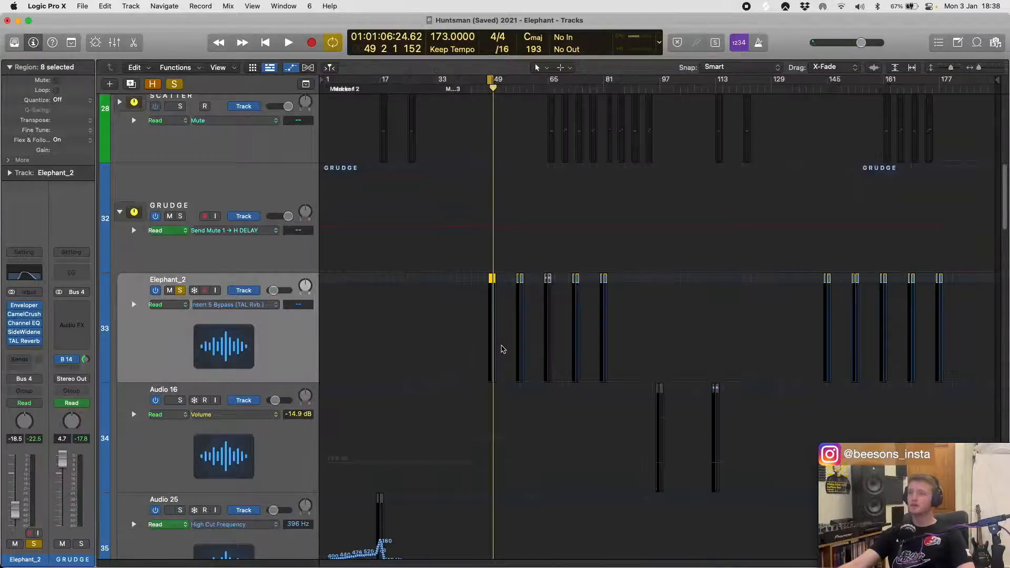
scroll(509, 345, up, 5)
scroll(510, 346, right, 20)
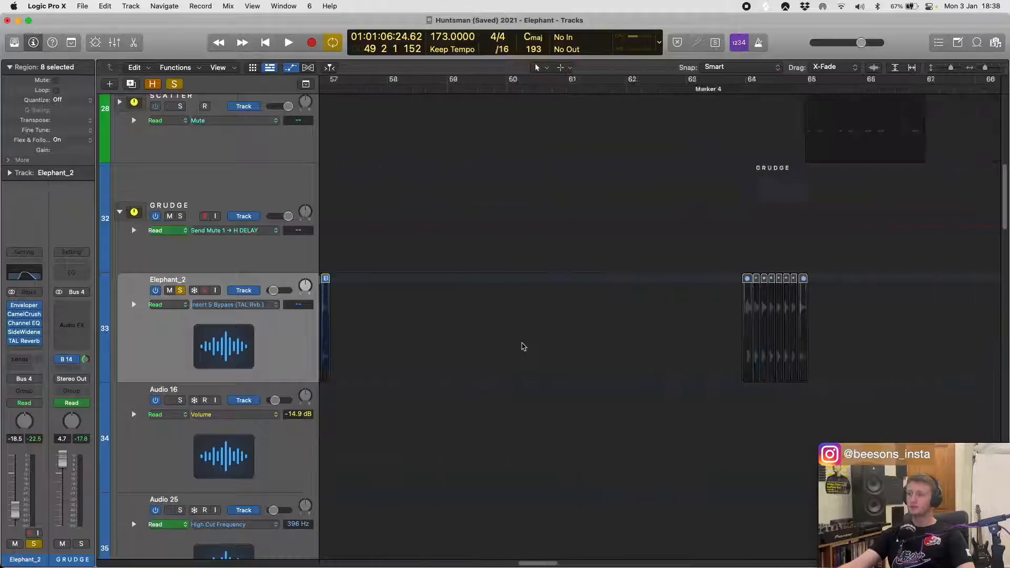
scroll(526, 346, down, 10)
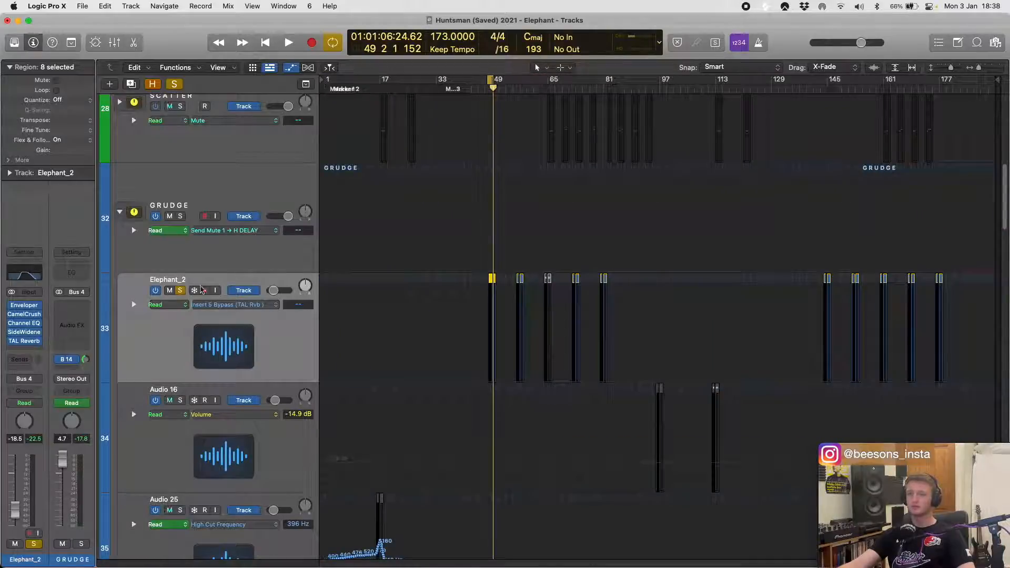
click(180, 291)
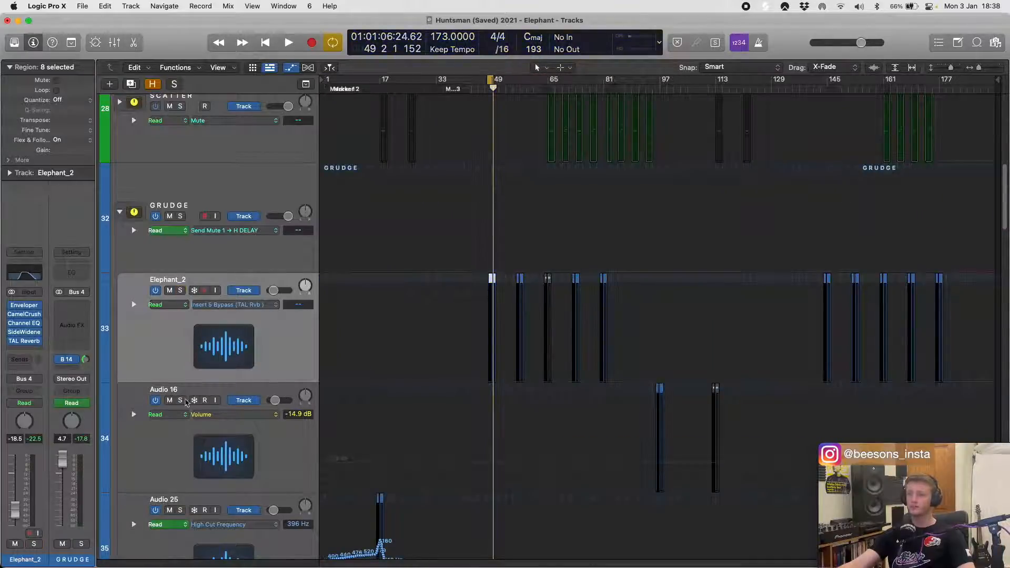
click(180, 401)
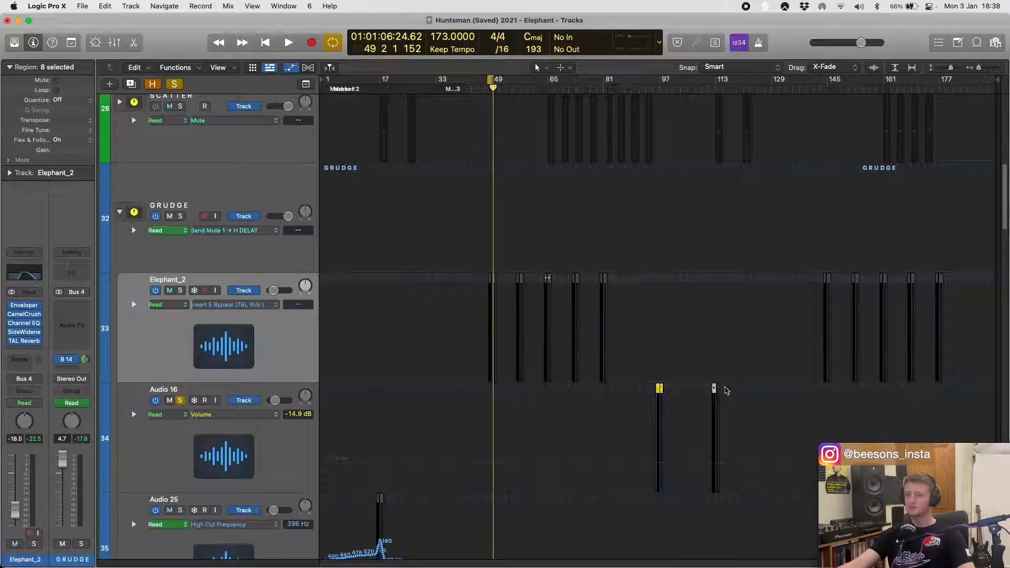
- Select Audio 16's two region groups, set the cycle range around them from bar 95 to 113, and play them
drag(726, 390, 711, 387)
key(u)
key(space)
scroll(702, 388, up, 5)
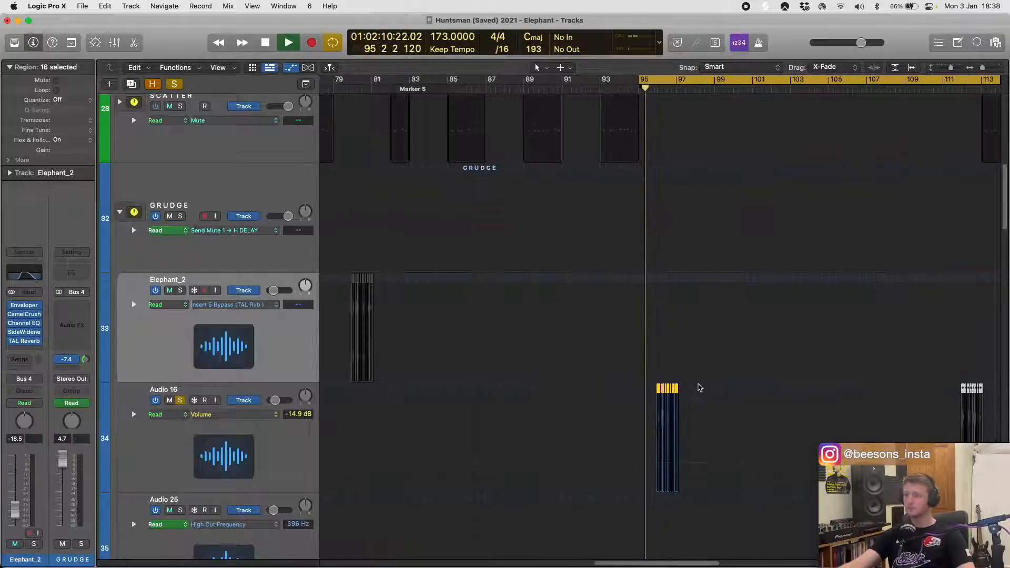
key(super+Right)
click(265, 446)
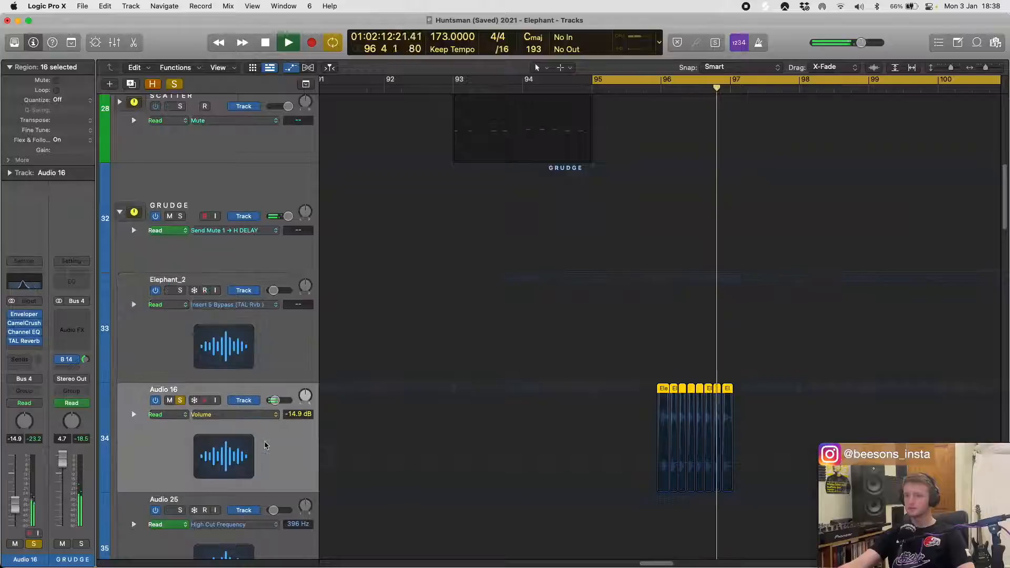
- Stop playback, inspect the Channel EQ curve on Audio 16, and unsolo the track
key(space)
click(20, 287)
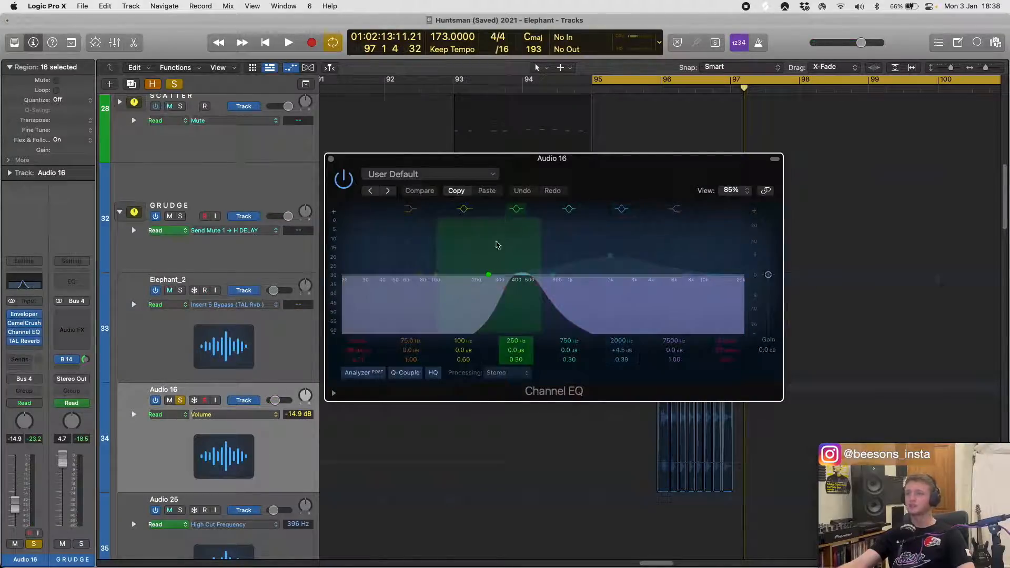
click(331, 159)
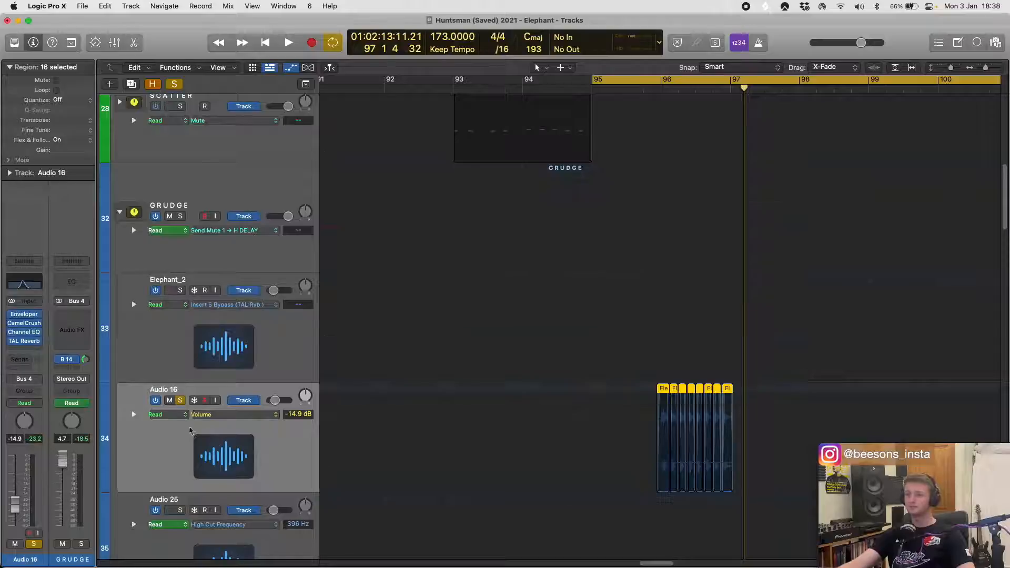
click(180, 401)
- Select the Audio 25 regions near bar 16 and set the cycle range around them
key(z)
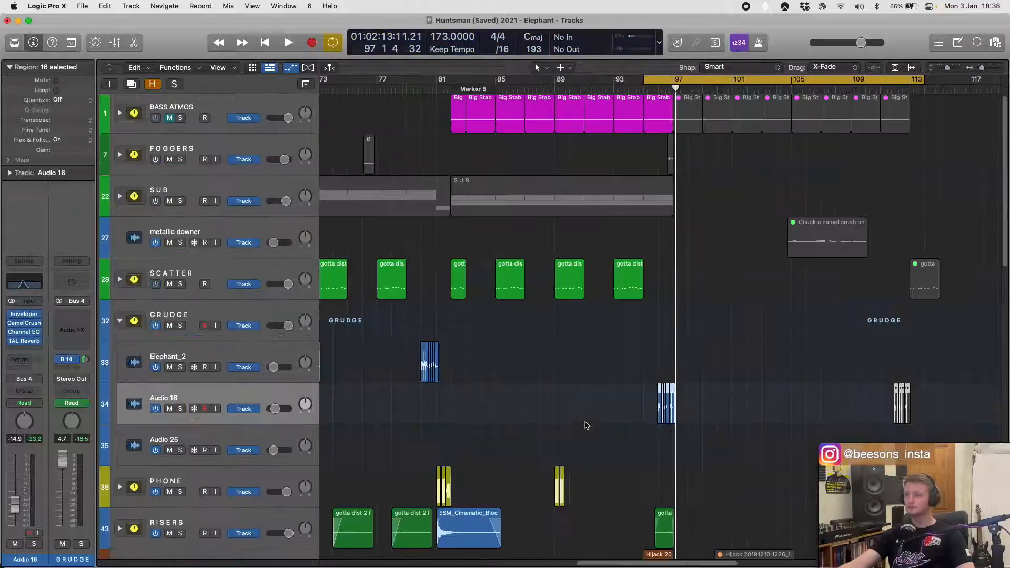
key(super+Left)
key(super+Left)
key(super+Left)
key(super+Left)
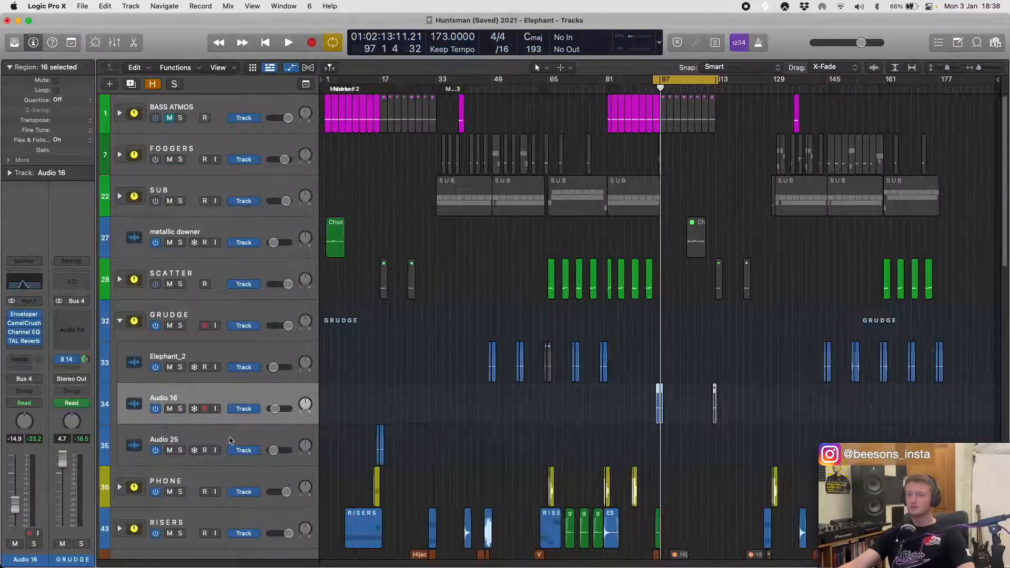
click(426, 449)
click(380, 445)
key(super+u)
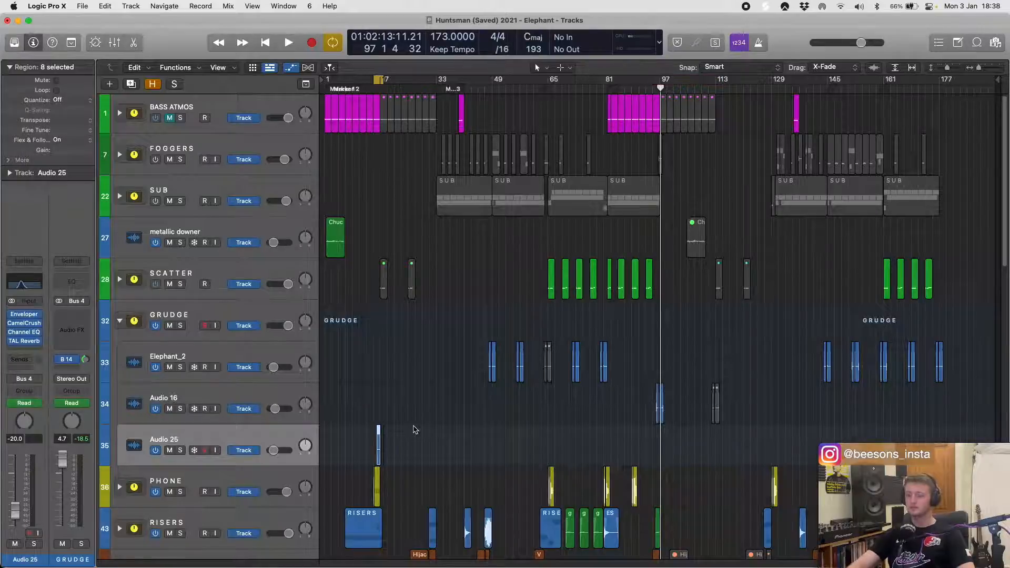
- Solo the Audio 25 track, play its chopped regions near bar 16, and unsolo it
key(z)
click(181, 451)
key(space)
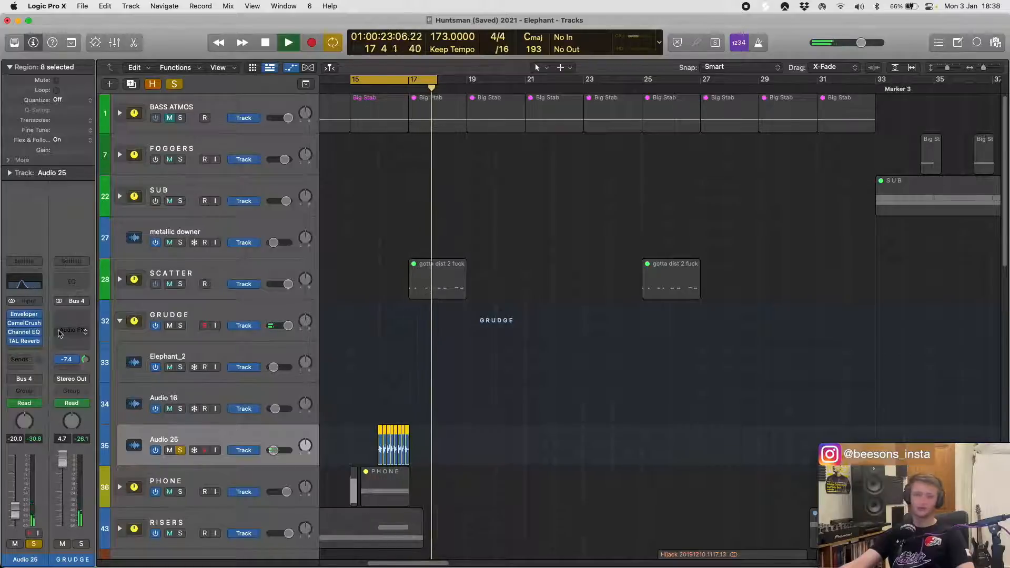
key(space)
click(178, 451)
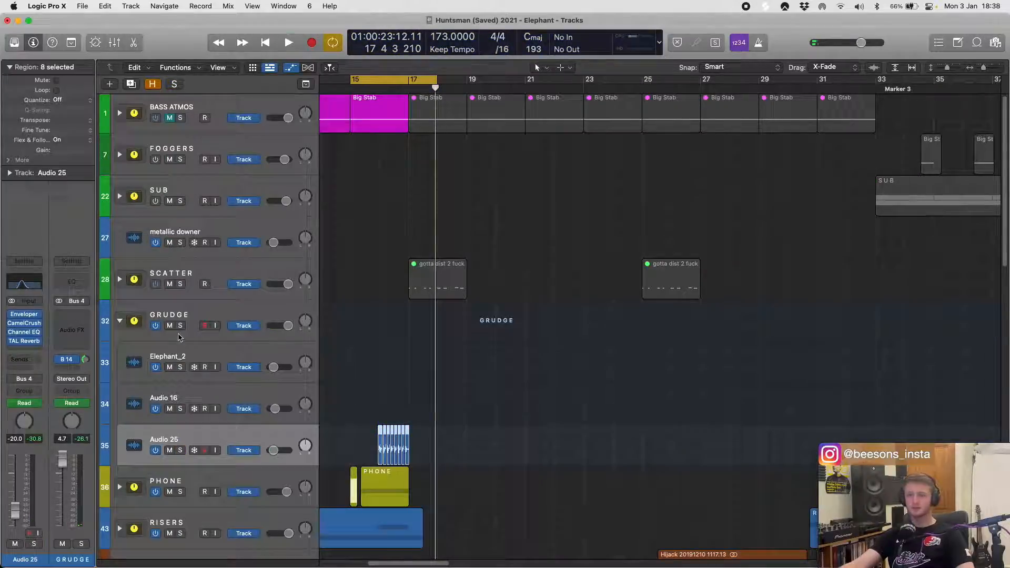
- Collapse the GRUDGE track stack to a single row in the arrangement
click(120, 322)
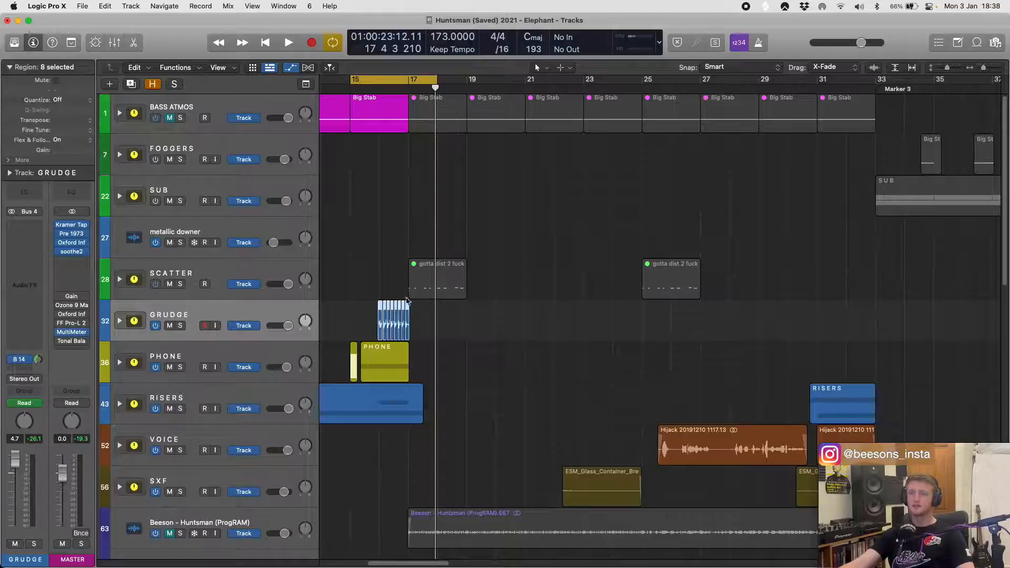
key(super+Left)
key(super+Left)
key(super+Left)
key(super+Left)
key(super+Up)
key(super+Up)
key(super+Up)
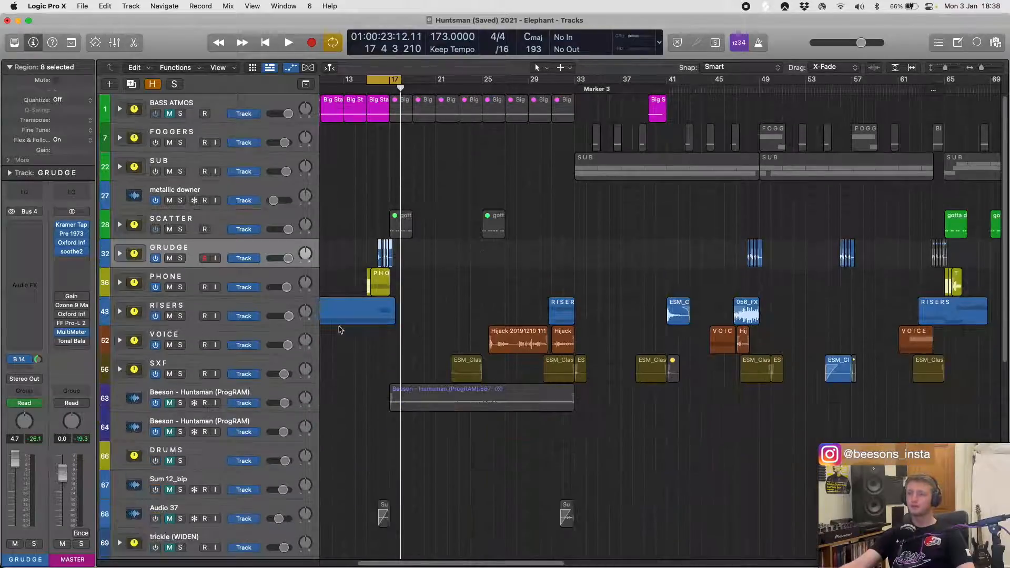
- Expand the PHONE track stack and set the cycle range around its selected regions near bar 65
click(120, 283)
scroll(434, 303, down, 5)
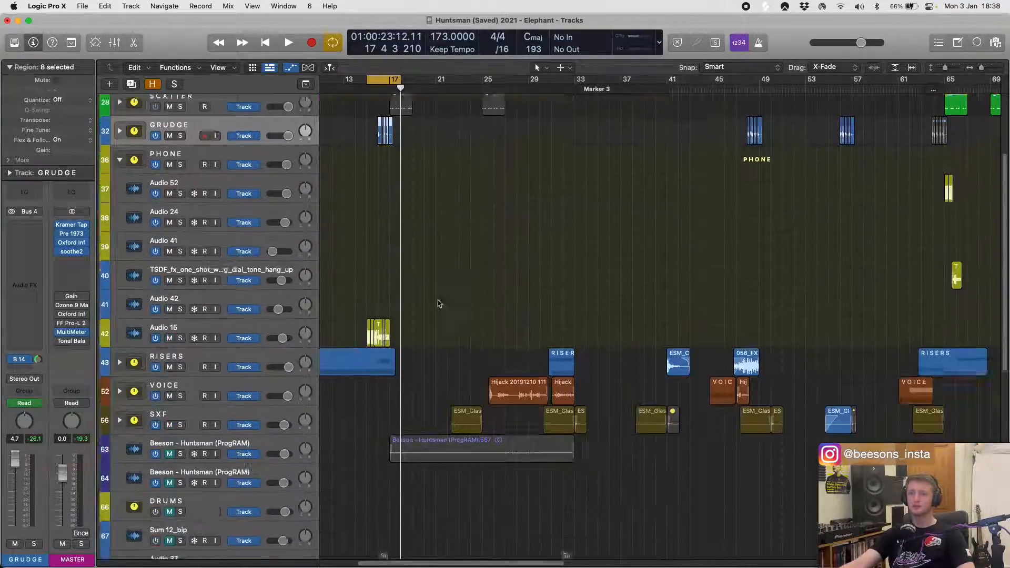
scroll(437, 300, up, 5)
scroll(432, 307, down, 1)
scroll(433, 311, right, 10)
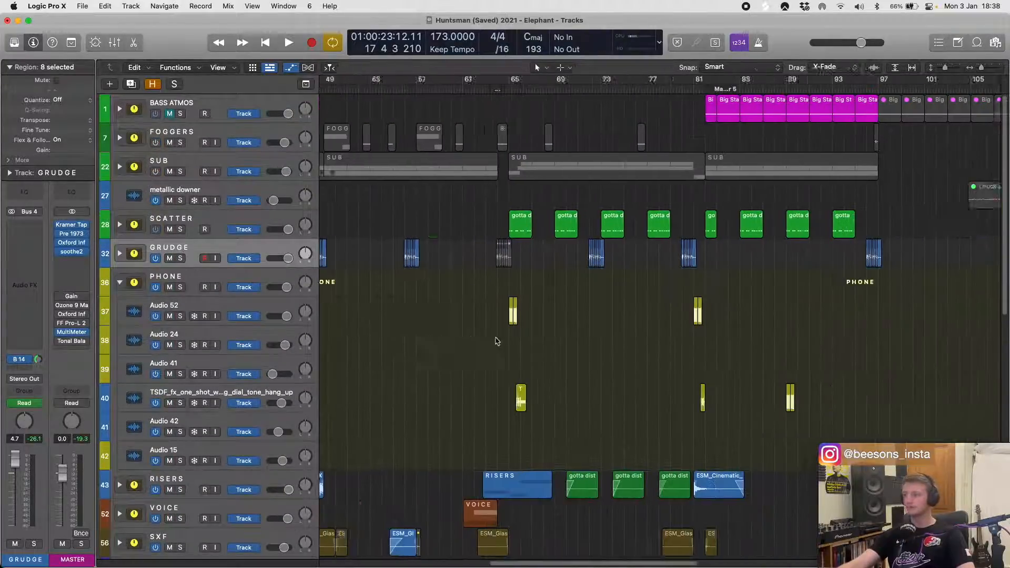
drag(431, 317, 494, 403)
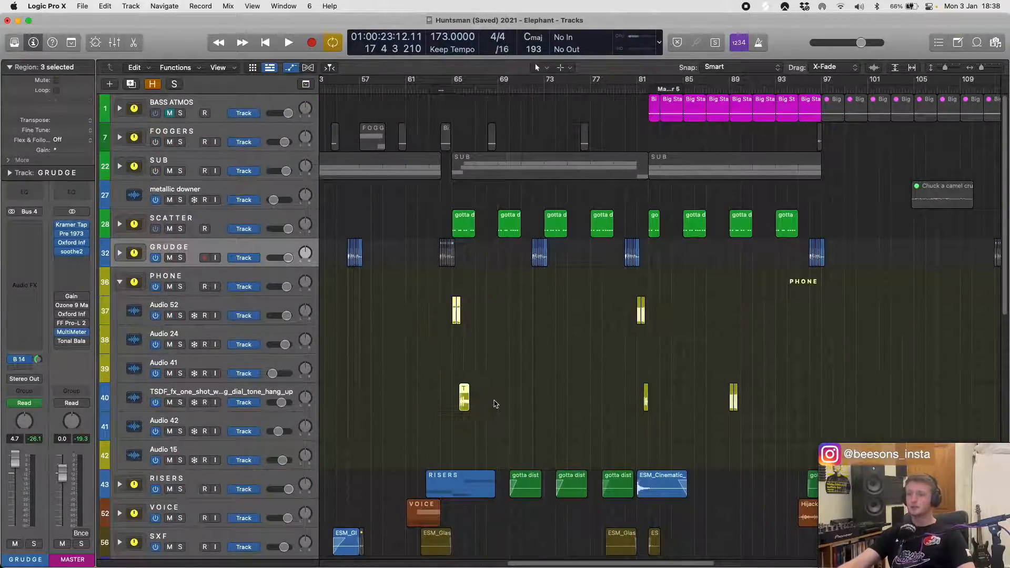
key(super+Right)
key(super+Right)
key(super+Right)
key(super+Right)
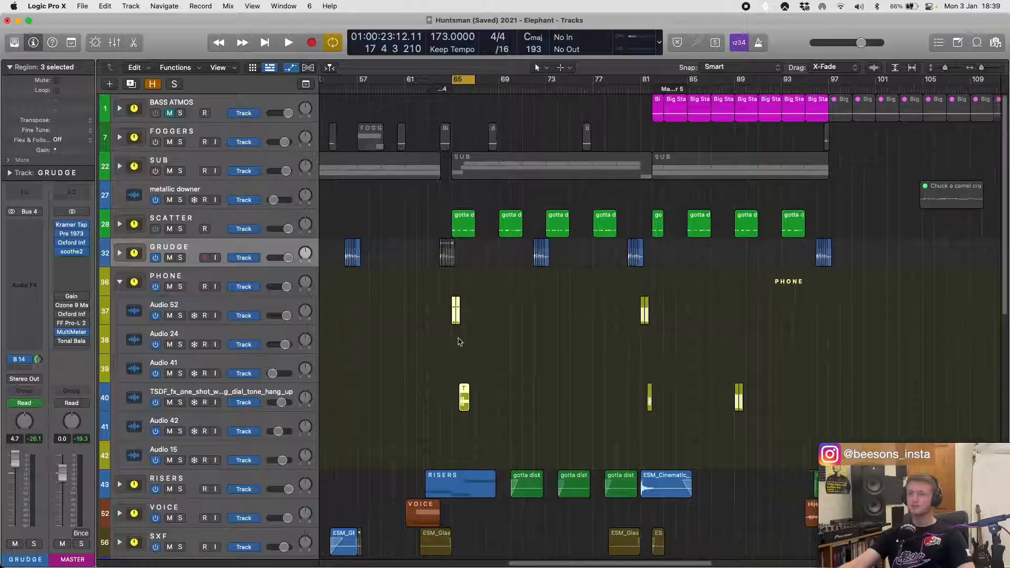
- Solo the PHONE stack, play its regions from bar 65, and unsolo it
click(190, 287)
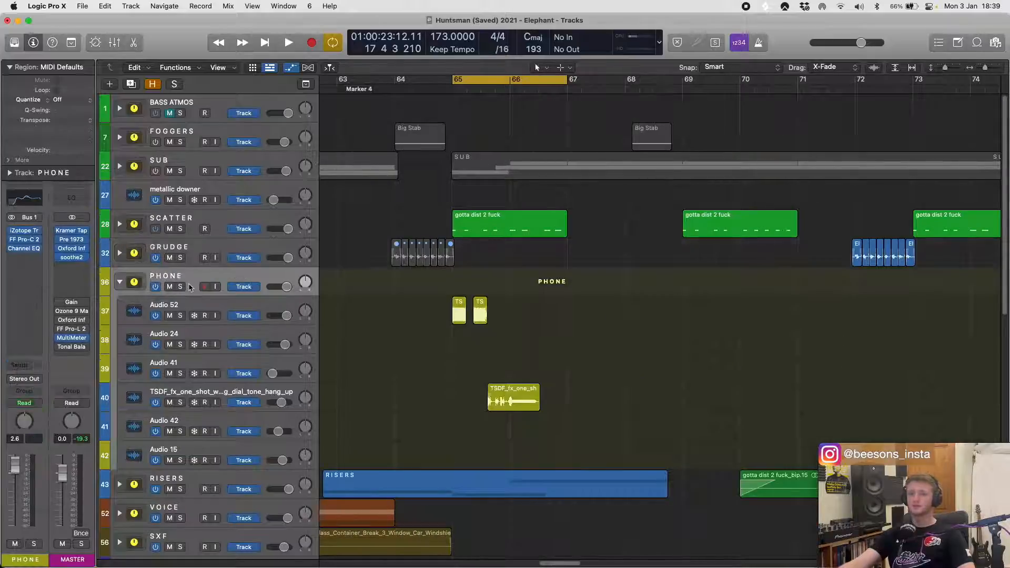
click(181, 287)
key(space)
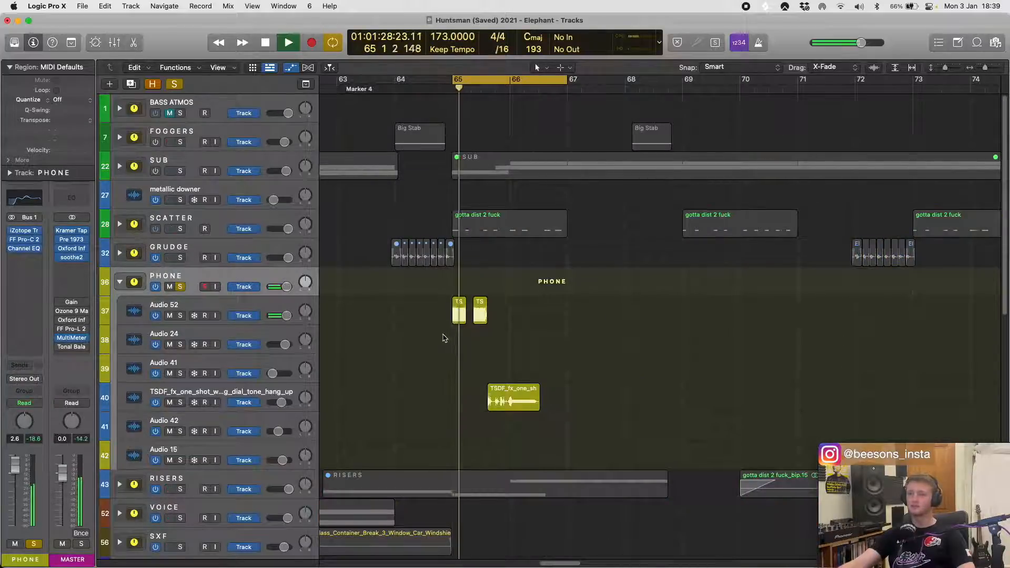
key(space)
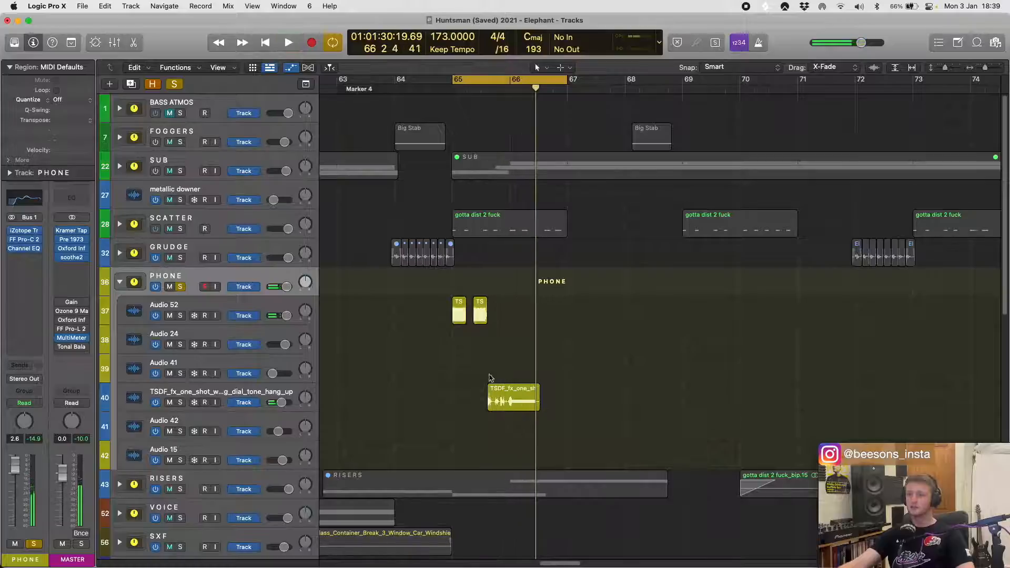
click(181, 287)
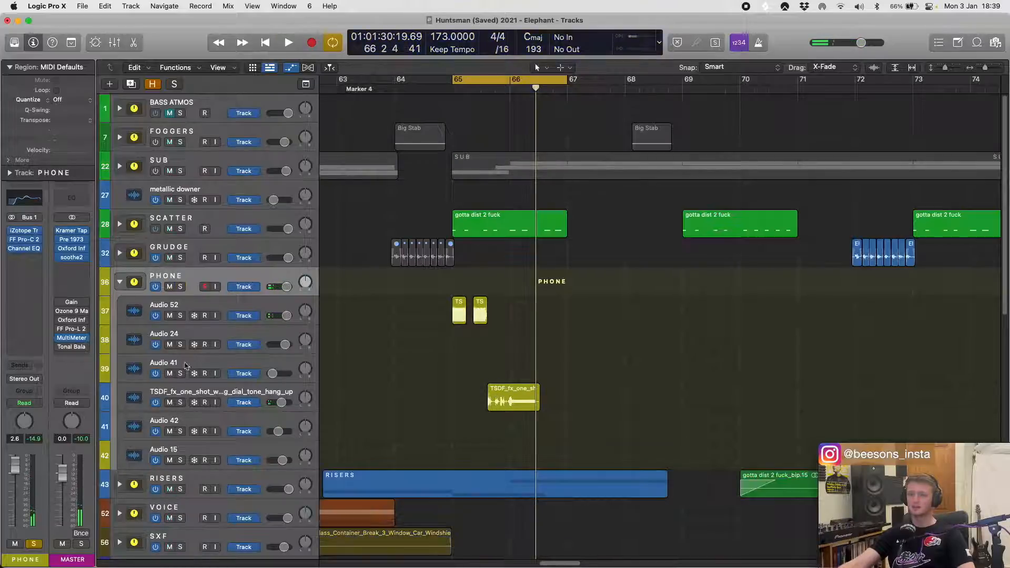
- Solo the TSDF phone hang-up track, extend its region's start back into bar 64, and play the longer sample
click(181, 403)
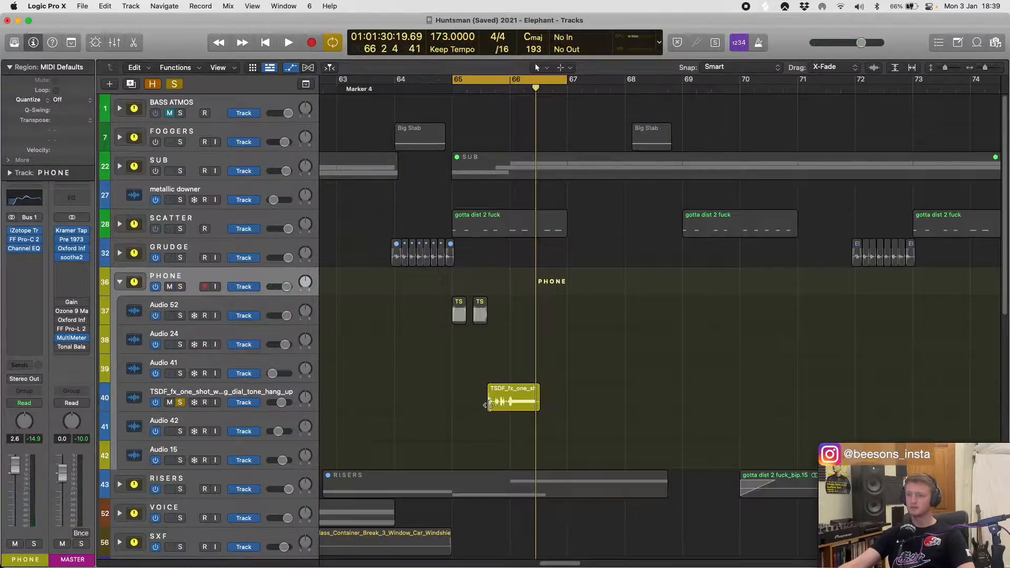
drag(490, 405, 408, 384)
key(space)
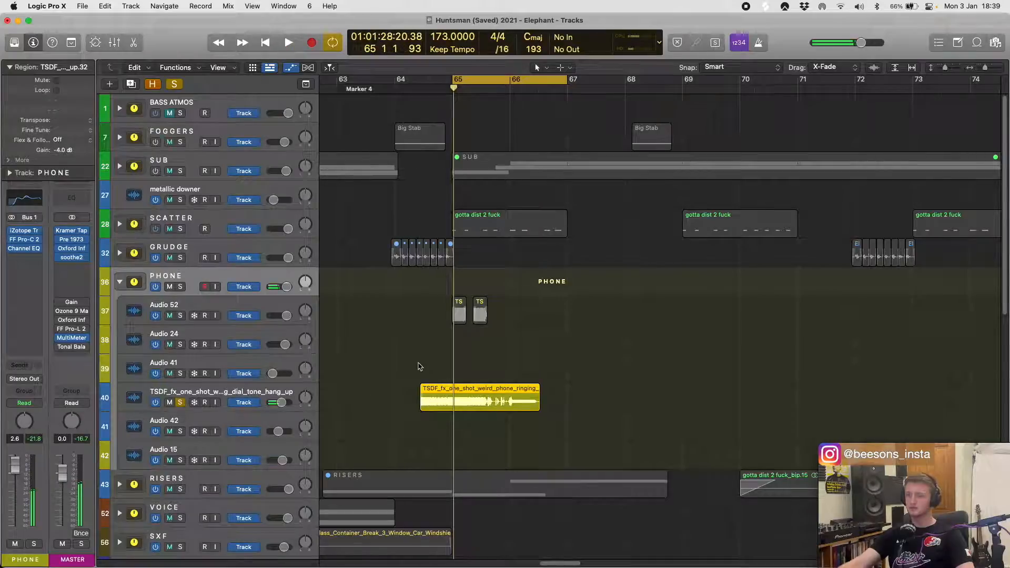
key(super+u)
key(space)
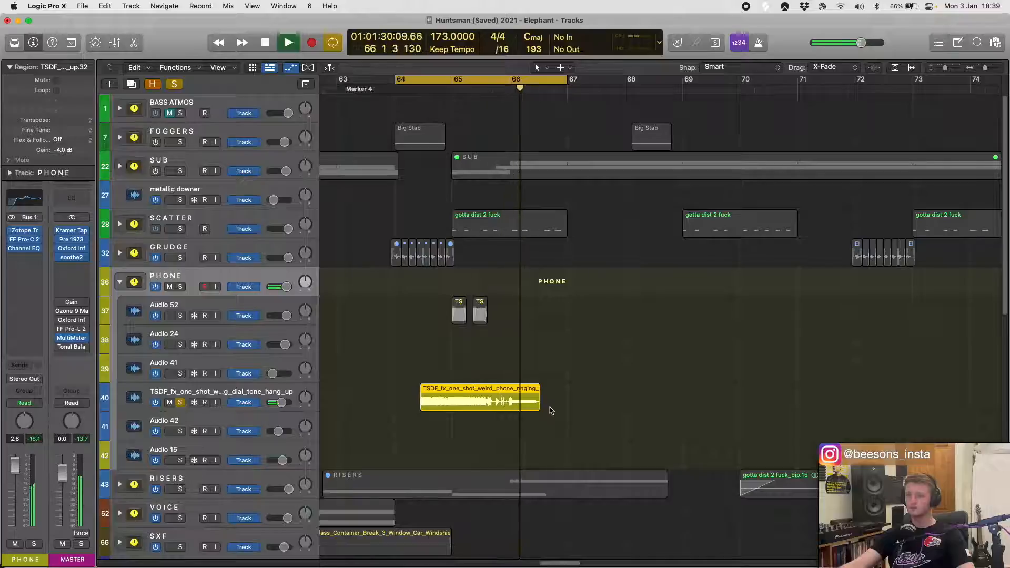
key(space)
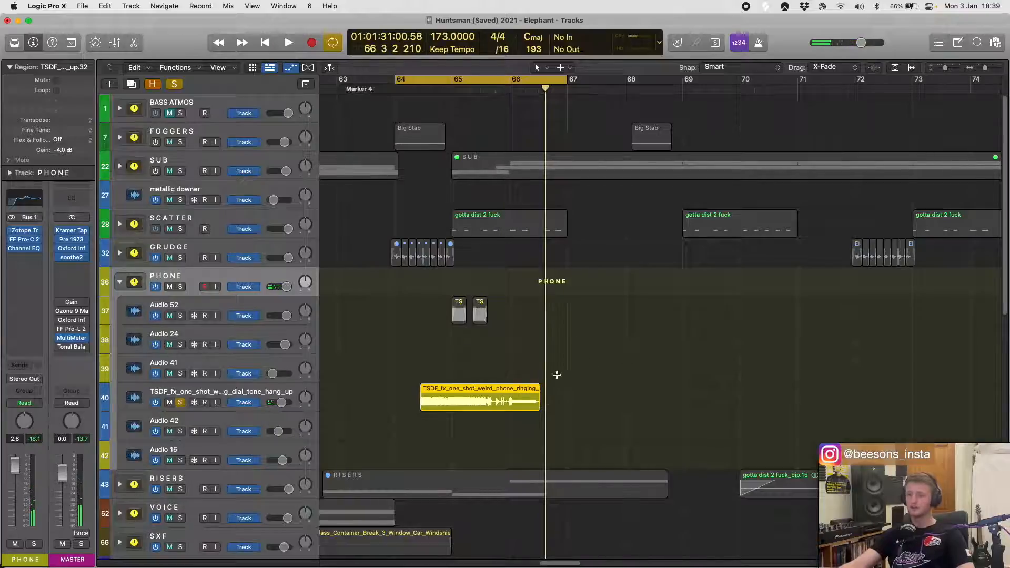
- Undo the extension of the TSDF phone region's start and unsolo its track
key(super+z)
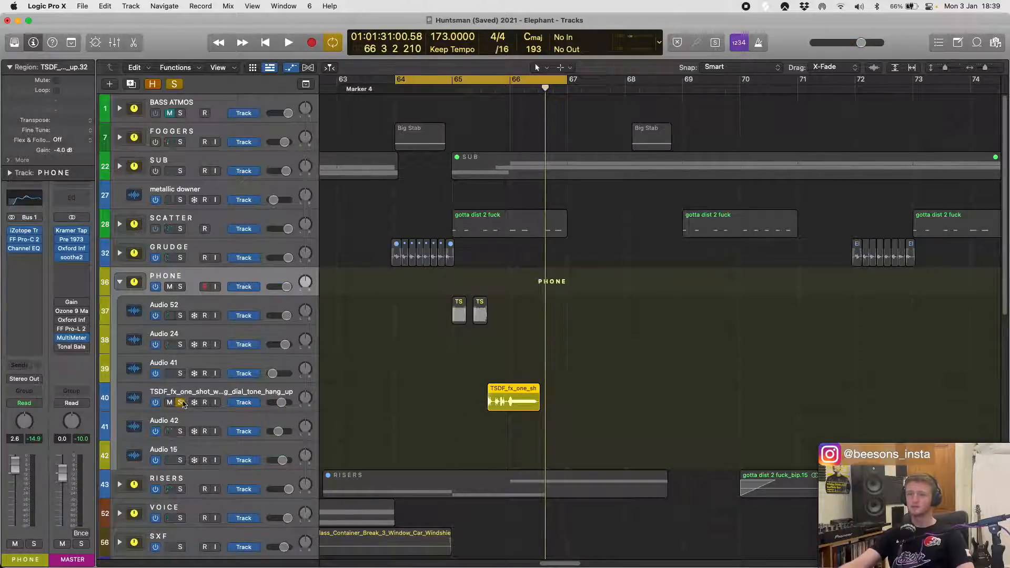
click(180, 403)
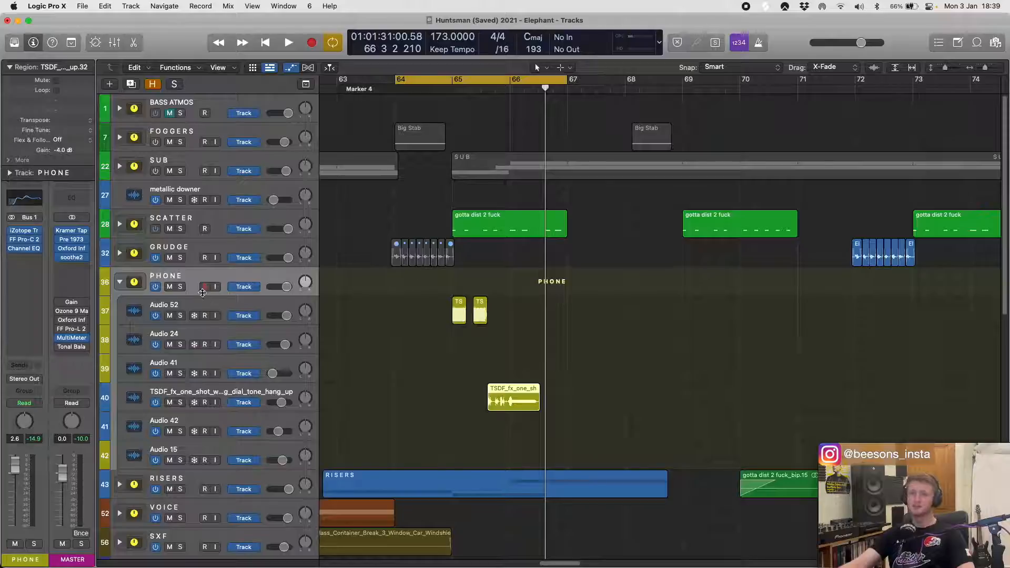
- Solo the PHONE stack again and play its Audio 52 and TSDF regions around bar 65
click(180, 287)
key(space)
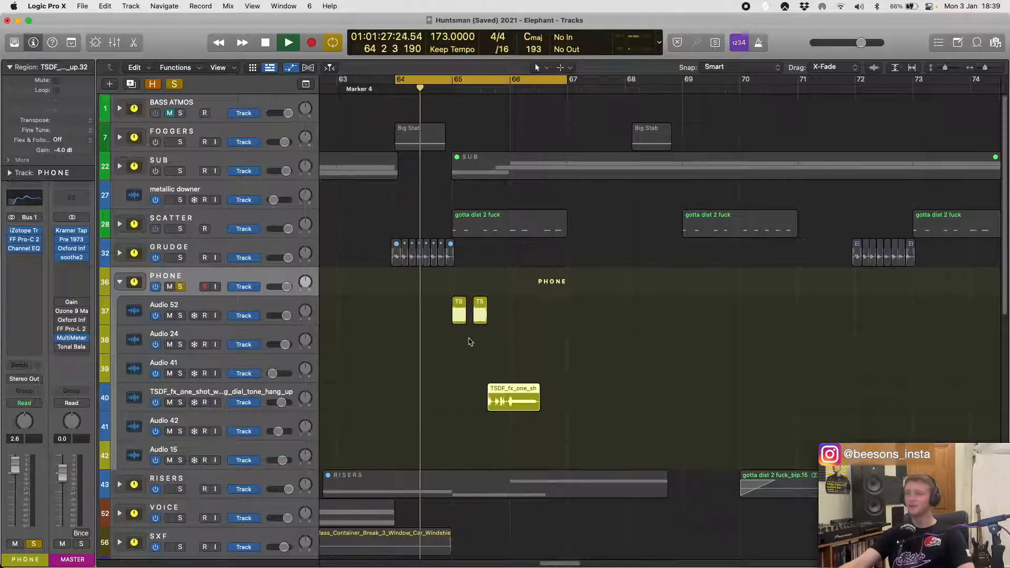
scroll(431, 346, up, 5)
scroll(437, 336, down, 1)
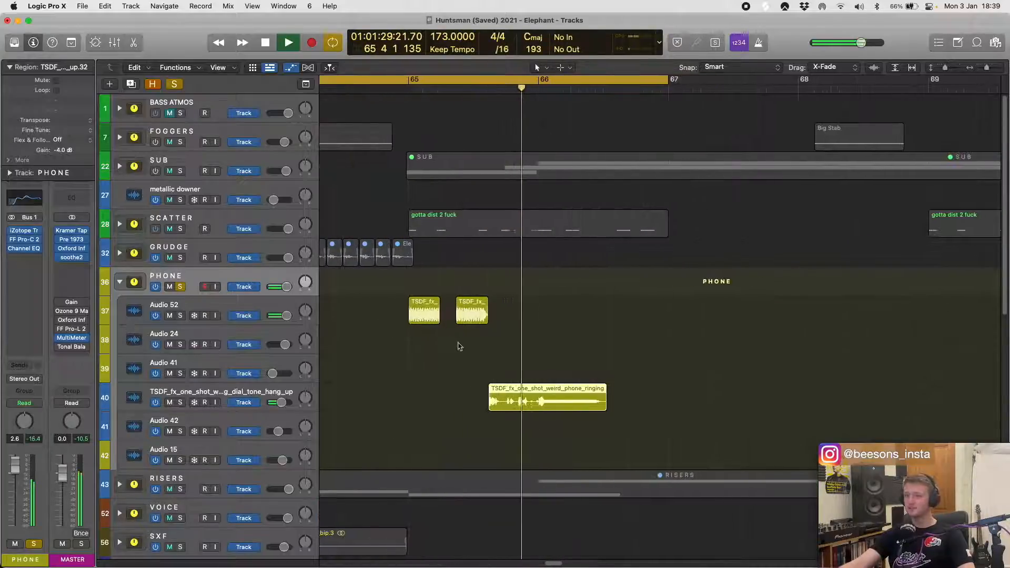
scroll(521, 356, down, 3)
scroll(520, 357, down, 3)
scroll(505, 282, down, 4)
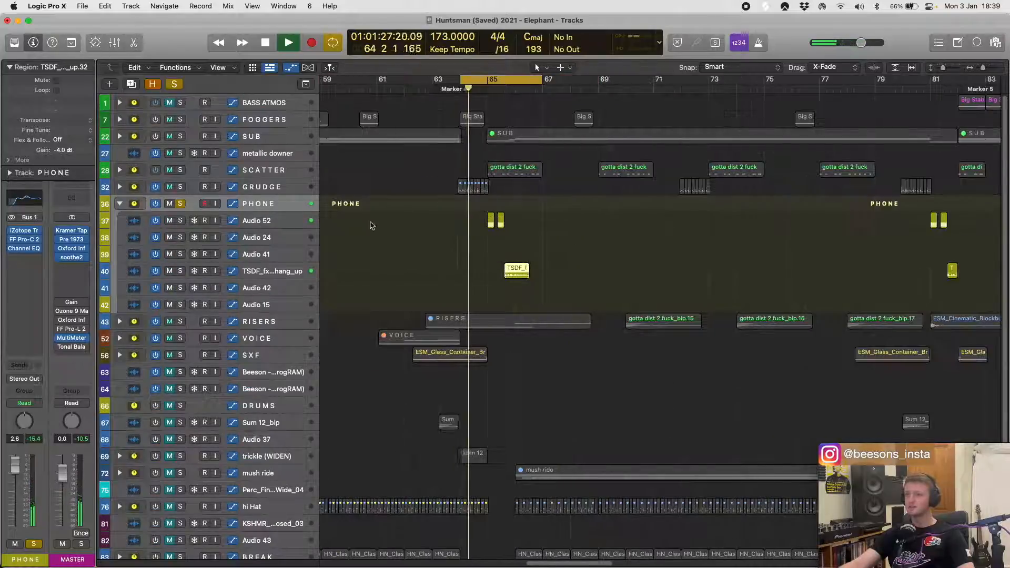
key(space)
- Compare the PHONE stack's sound with its iZotope plug-in bypassed and enabled during playback
click(282, 225)
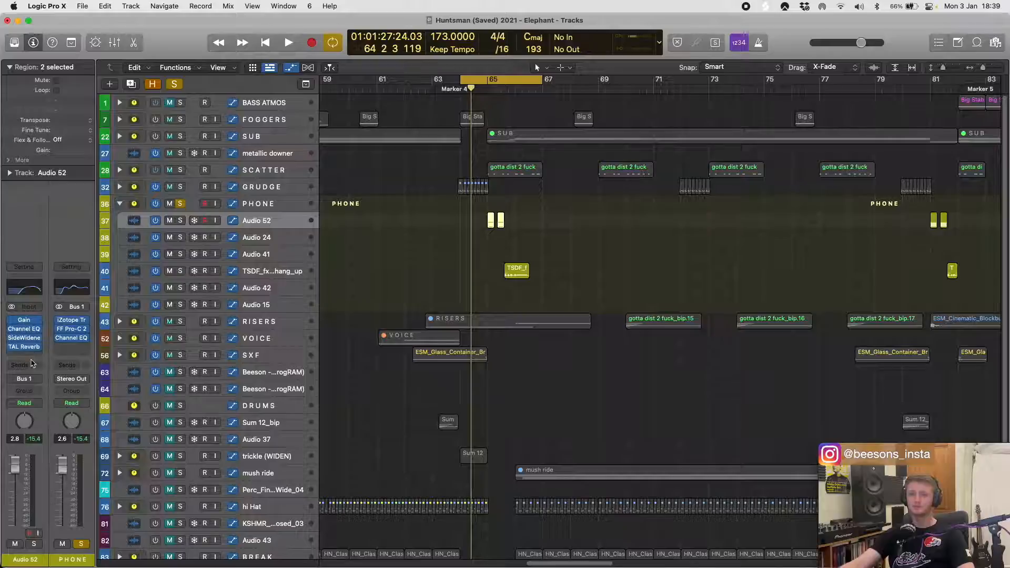
click(256, 208)
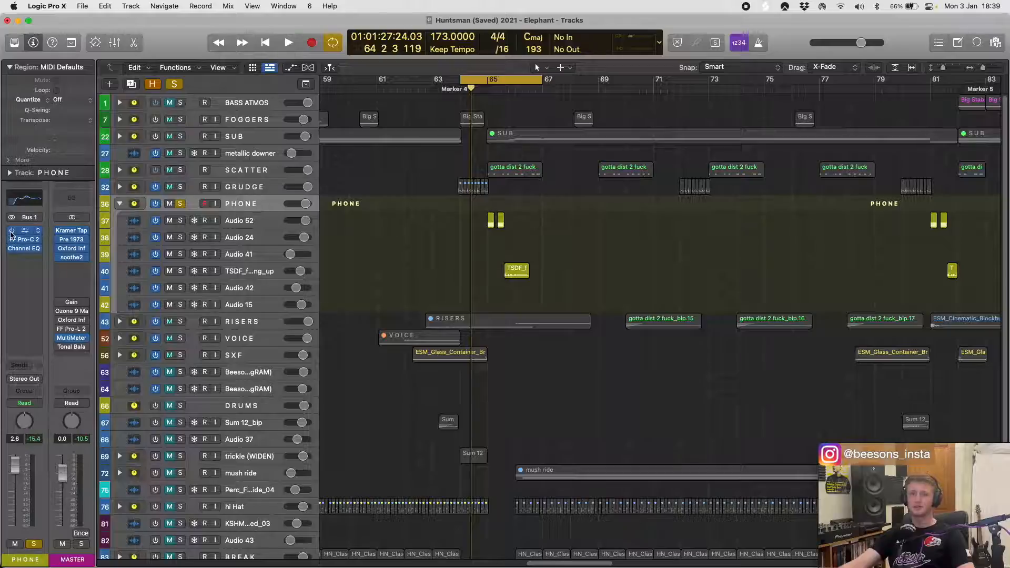
key(space)
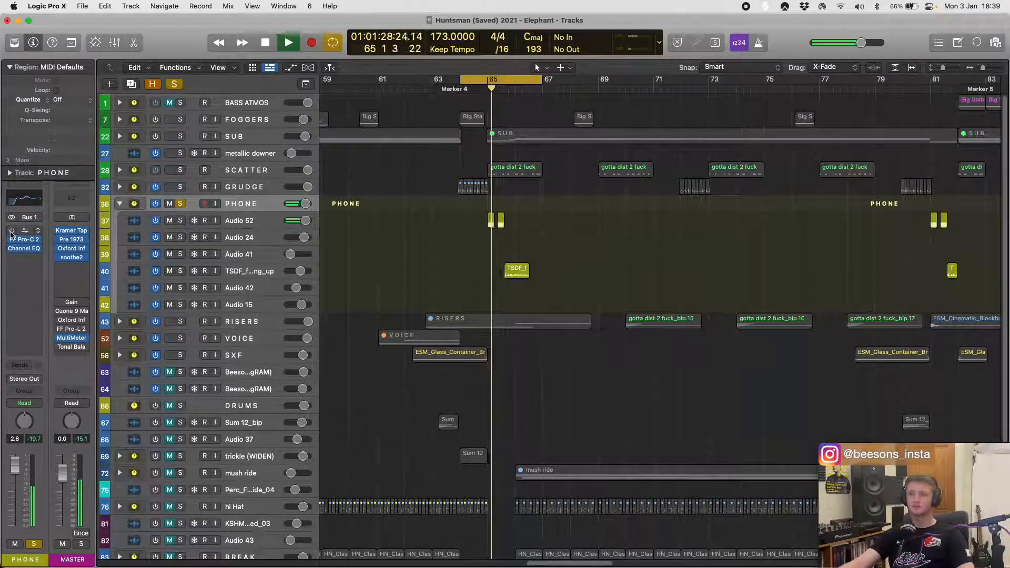
click(11, 232)
key(space)
key(space)
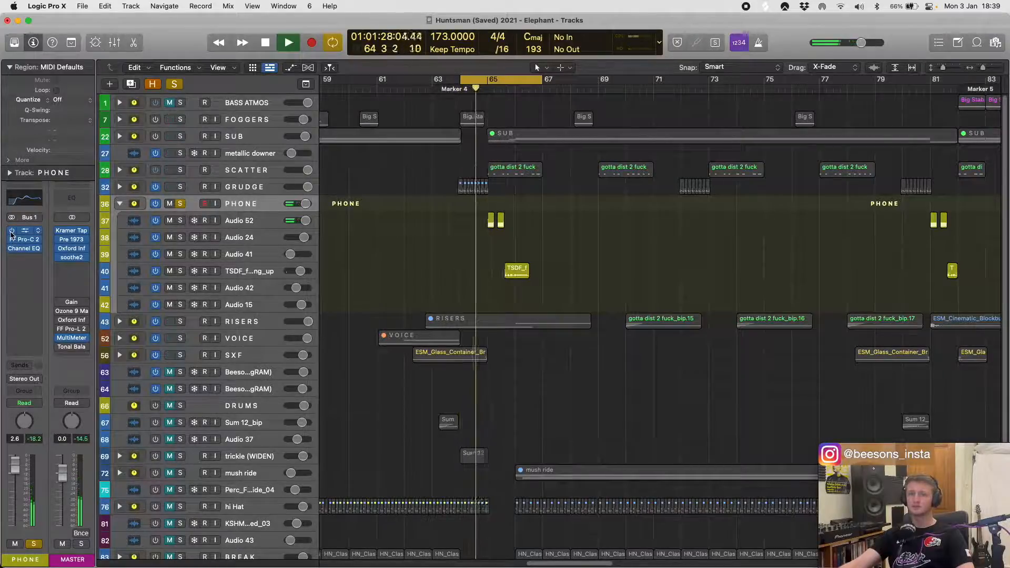
key(space)
- Select the Audio 52 track and move the cycle range's start to bar 65
click(262, 223)
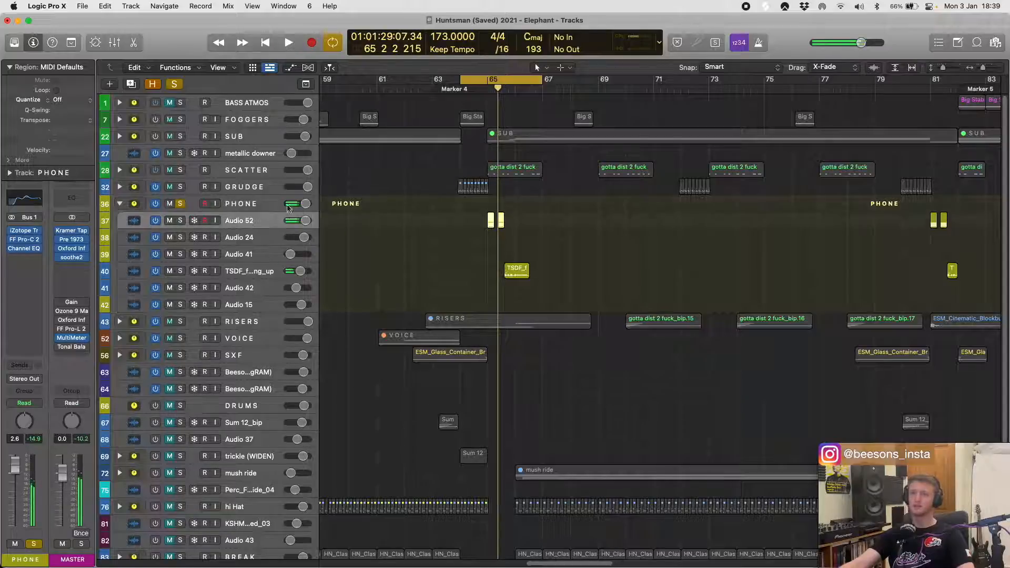
drag(466, 83, 490, 82)
key(super+Right)
key(super+Right)
key(super+Right)
key(super+Right)
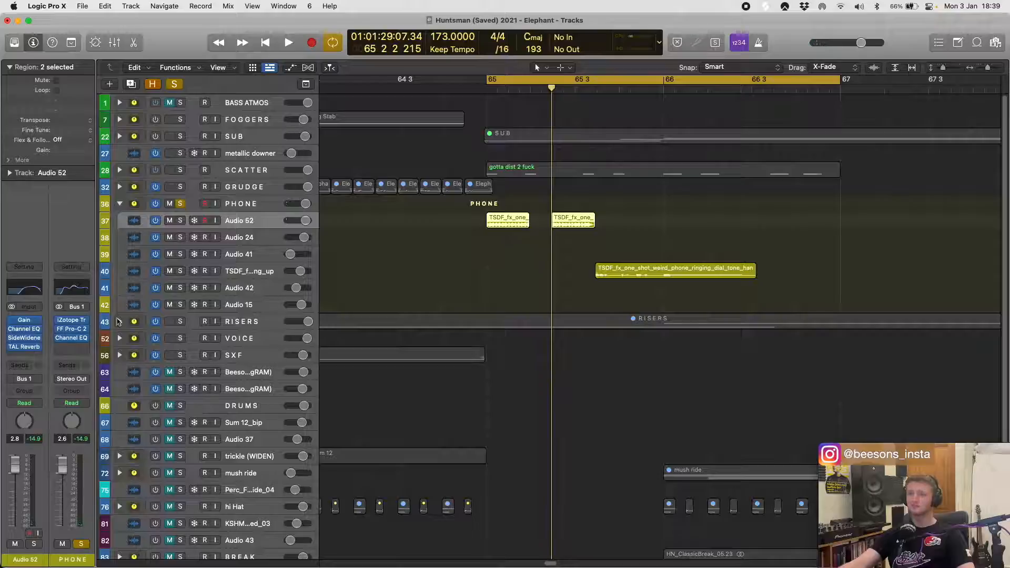
- Open Audio 52's Gain, Channel EQ and SideWidener plug-ins to inspect their settings
key(super+Down)
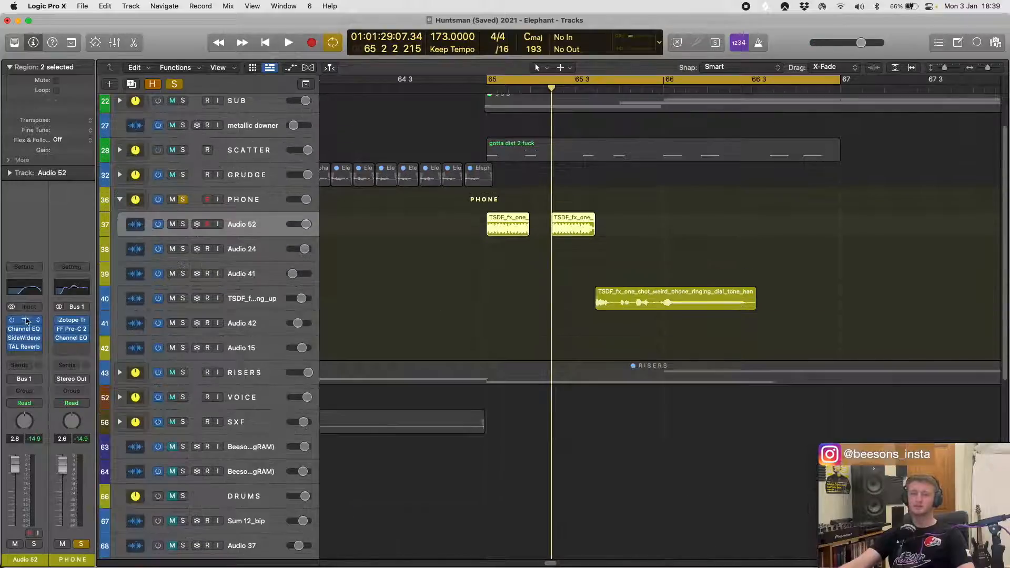
click(25, 320)
click(24, 329)
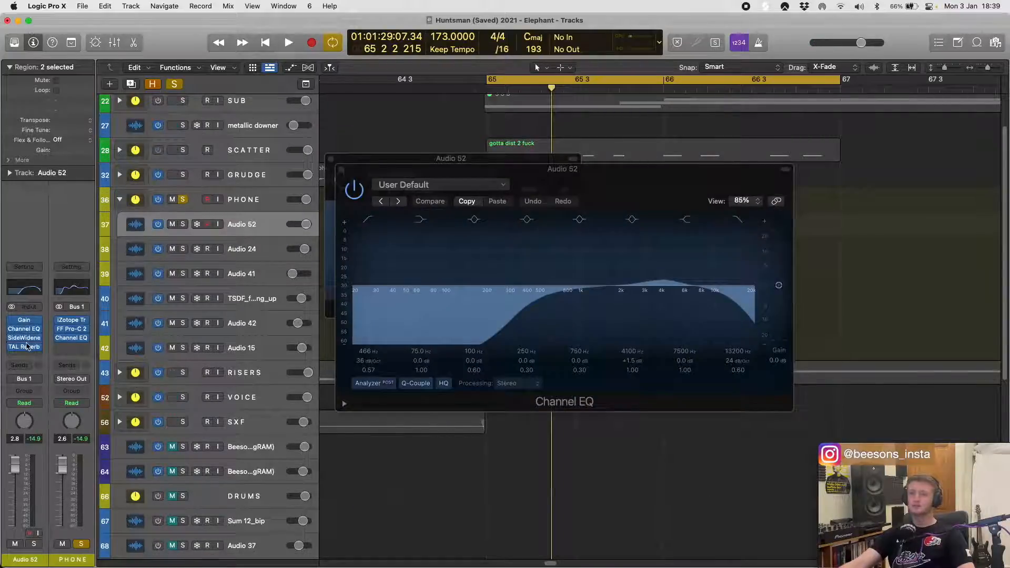
click(25, 338)
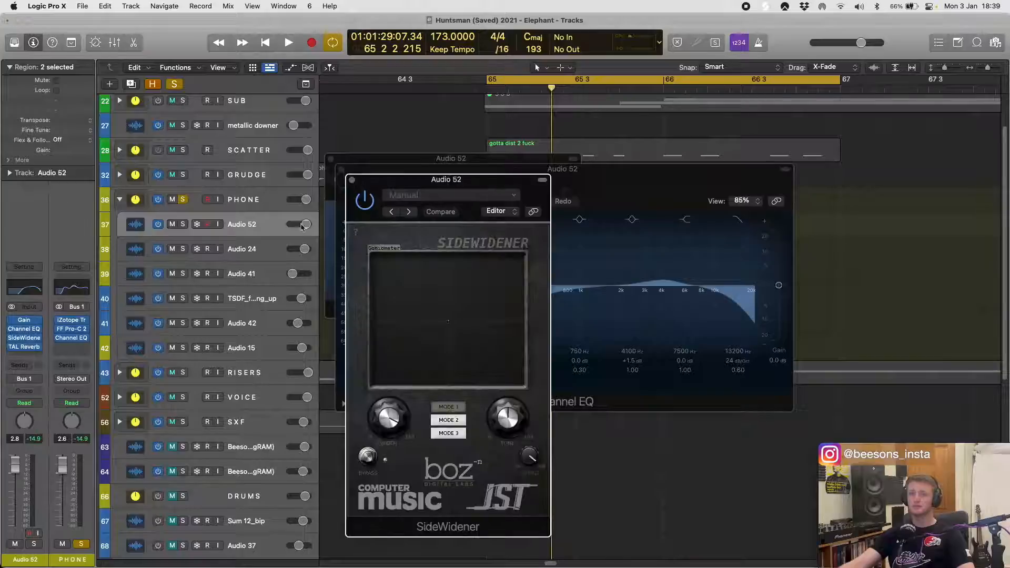
- Play the Audio 52 phone sound while comparing it with SideWidener bypassed and enabled
key(space)
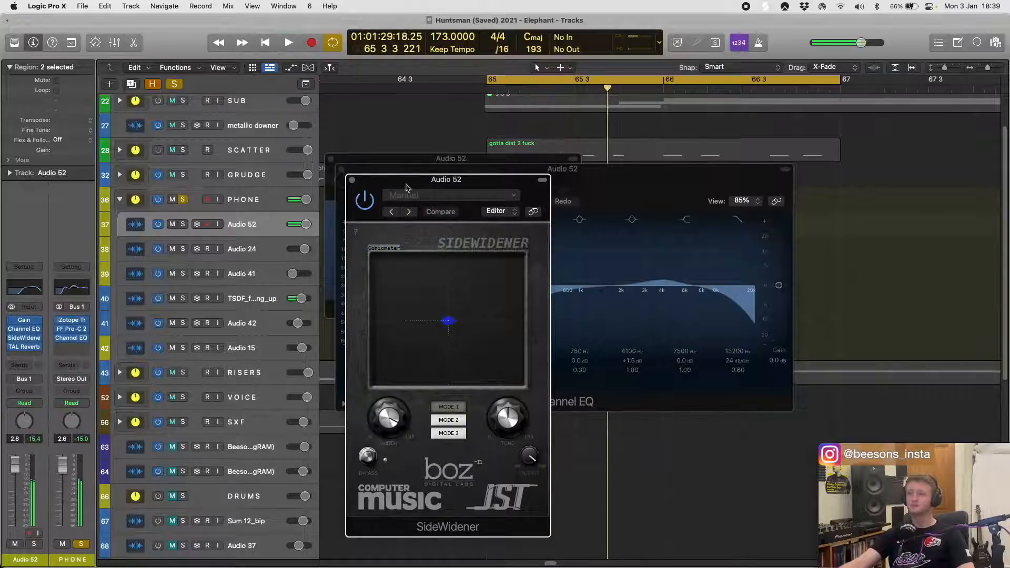
key(space)
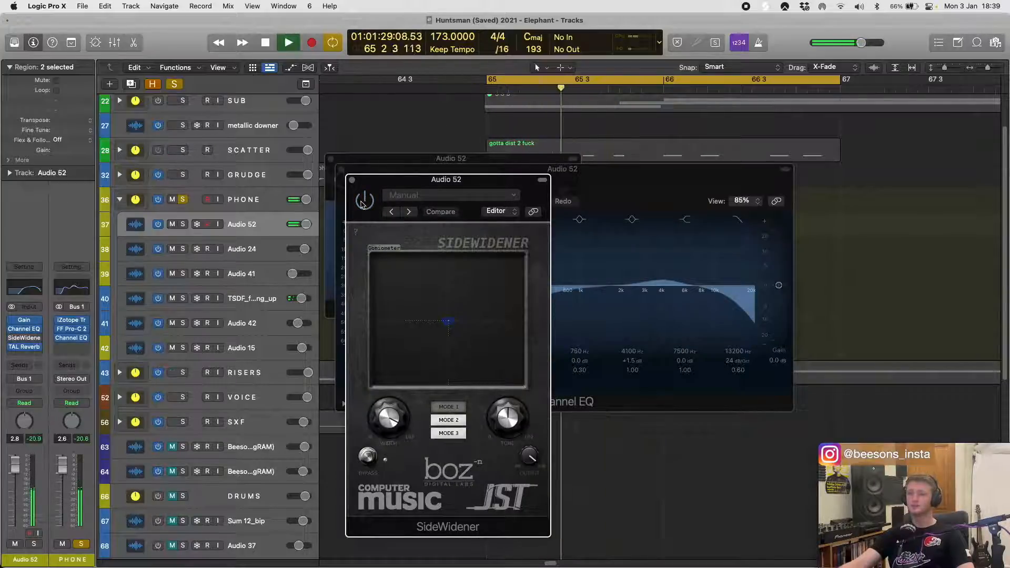
key(space)
click(363, 205)
key(space)
key(space)
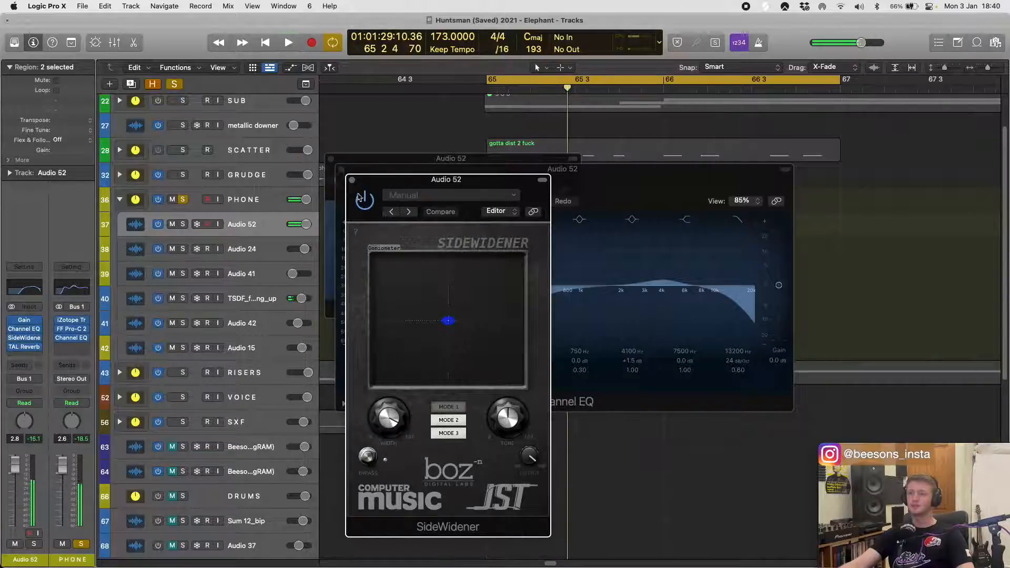
- Close Audio 52's open plug-in windows and inspect its TAL Reverb II settings
click(352, 181)
click(341, 170)
click(332, 158)
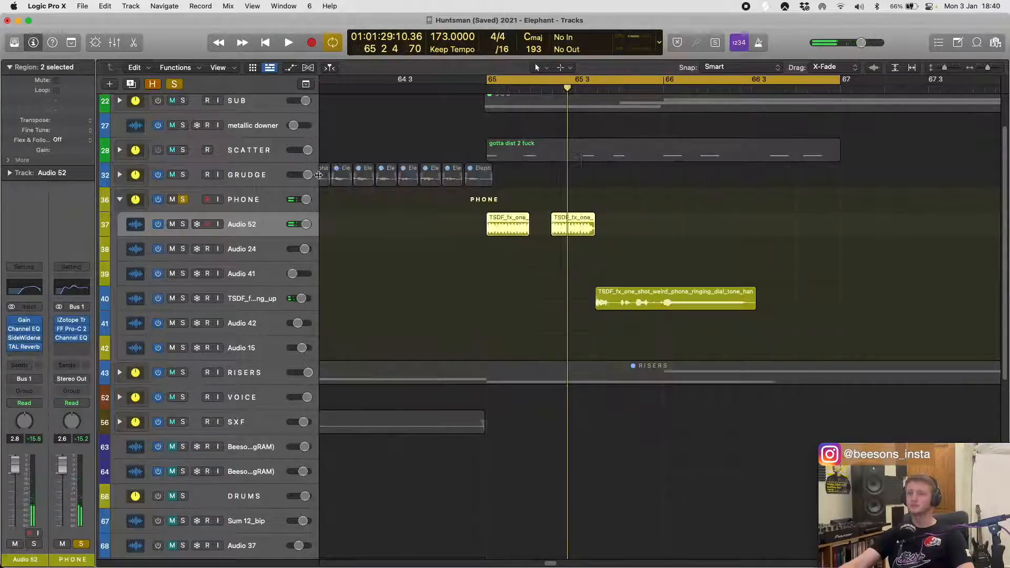
click(25, 347)
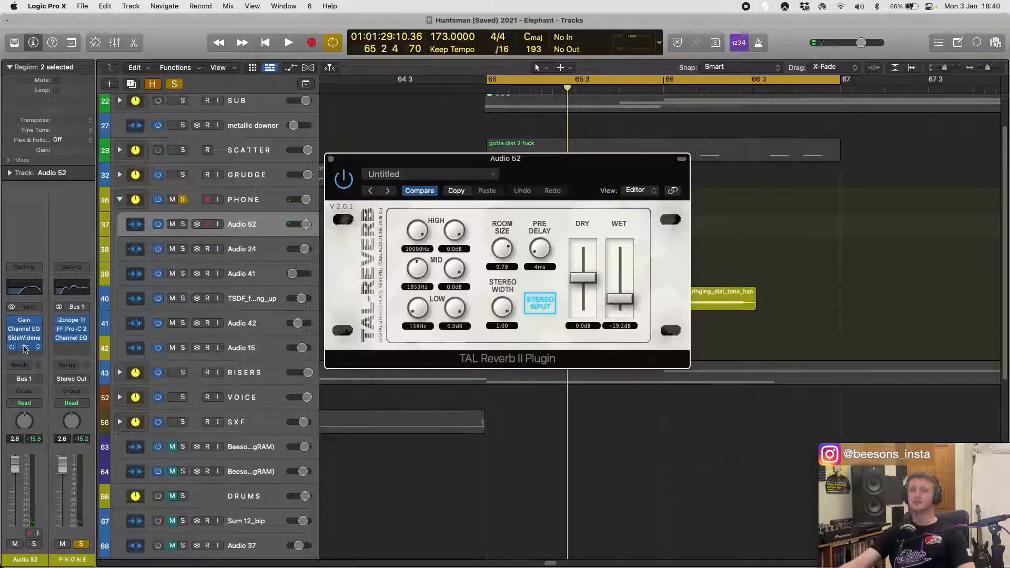
click(331, 159)
- Select the Audio 24 and Audio 41 regions near bar 129 and set the cycle range around them
scroll(542, 288, down, 10)
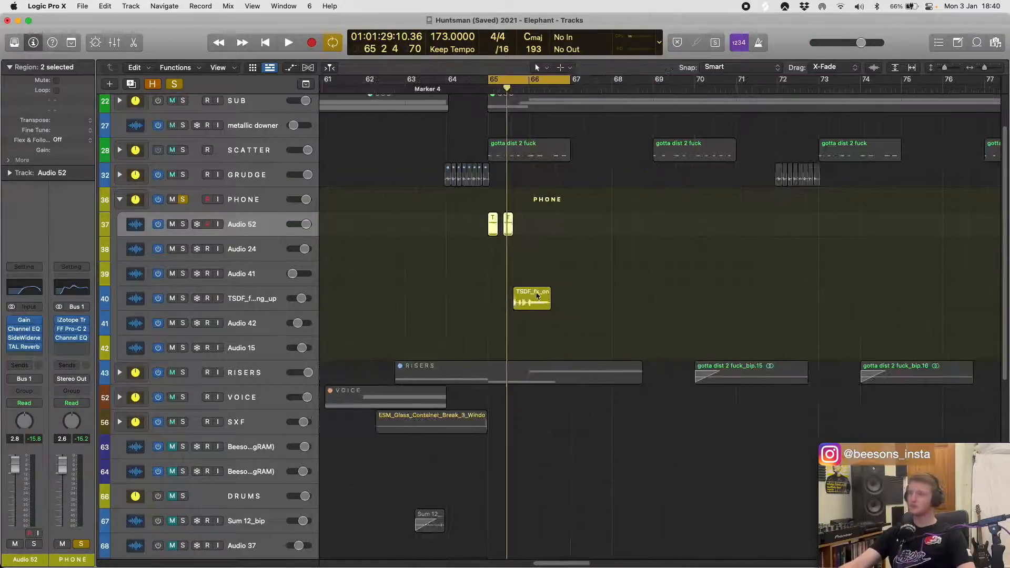
drag(699, 252, 821, 271)
key(u)
- Play the Audio 24 and Audio 41 phone regions near bar 129 with the PHONE stack soloed
key(space)
scroll(821, 272, up, 5)
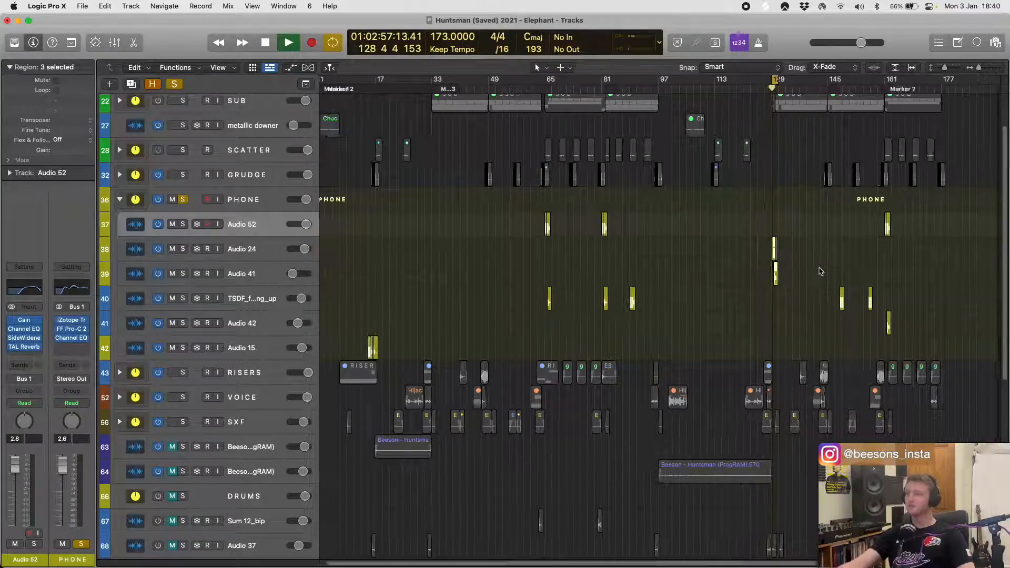
scroll(737, 279, up, 4)
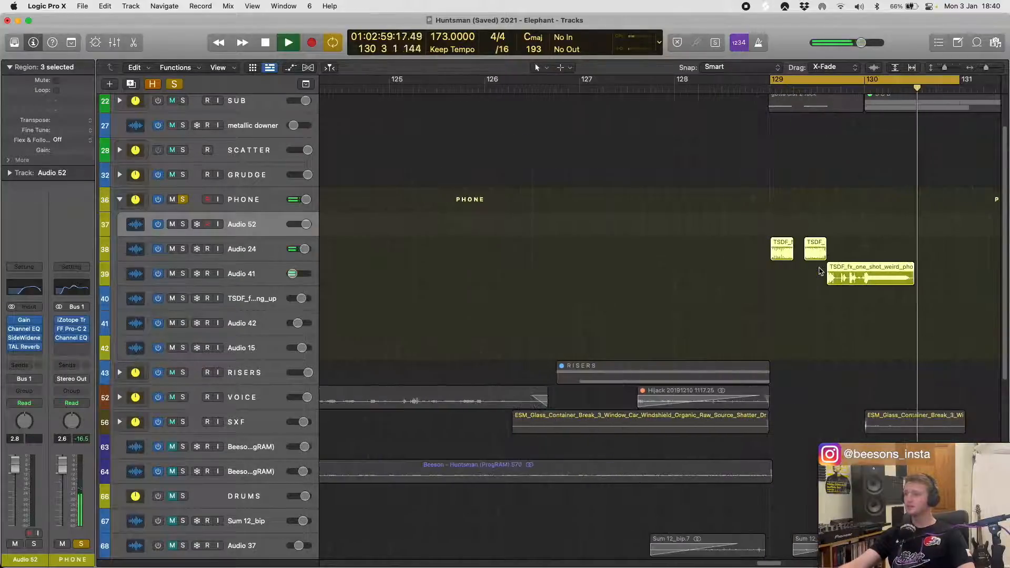
key(space)
scroll(653, 286, down, 6)
scroll(453, 236, down, 3)
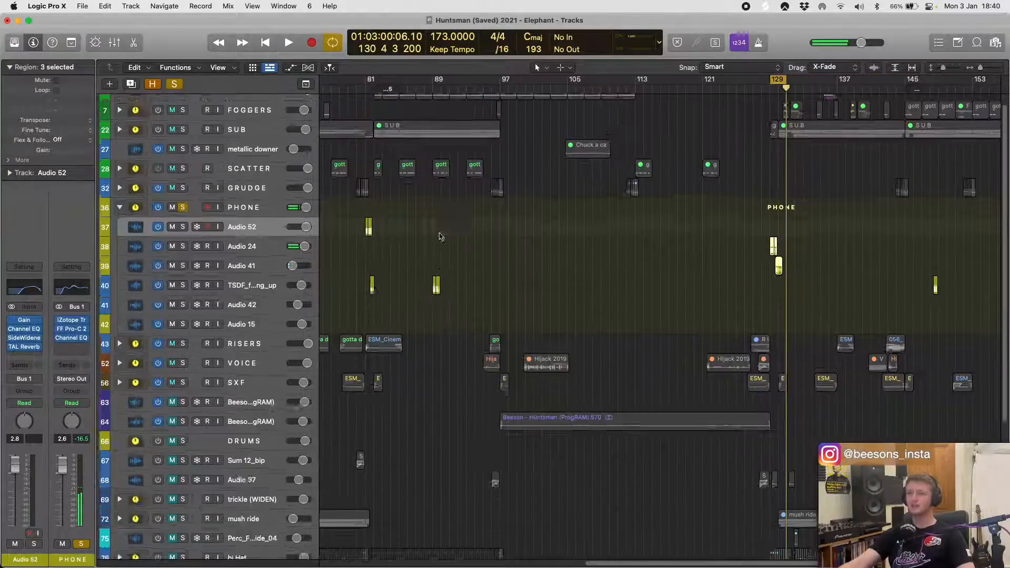
- Select the two Audio 24 phone regions at bar 129 and play them with the PHONE stack soloed
scroll(395, 242, left, 5)
scroll(606, 199, up, 8)
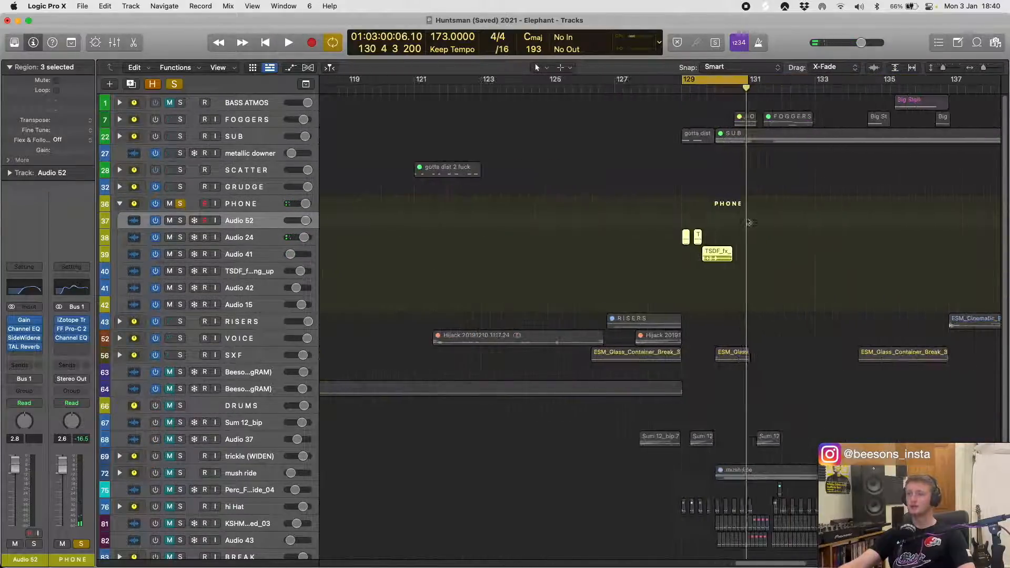
scroll(721, 226, up, 5)
scroll(690, 179, up, 4)
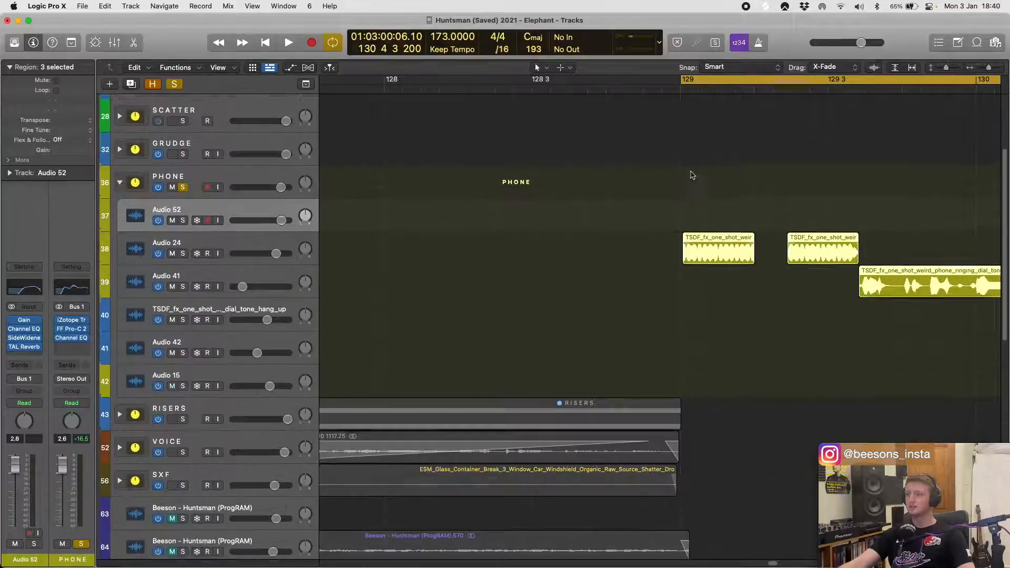
drag(668, 287, 814, 318)
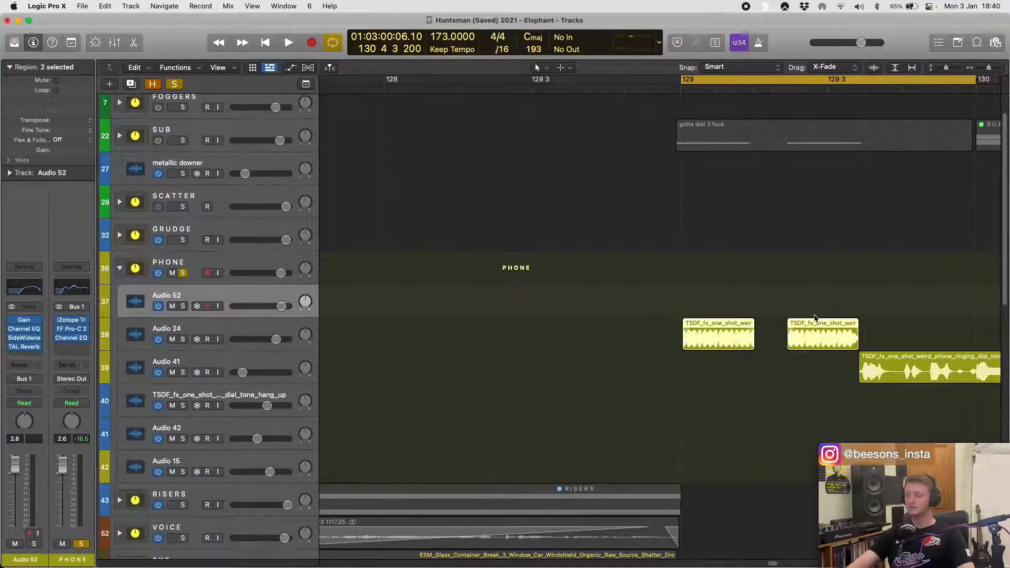
key(space)
key(space)
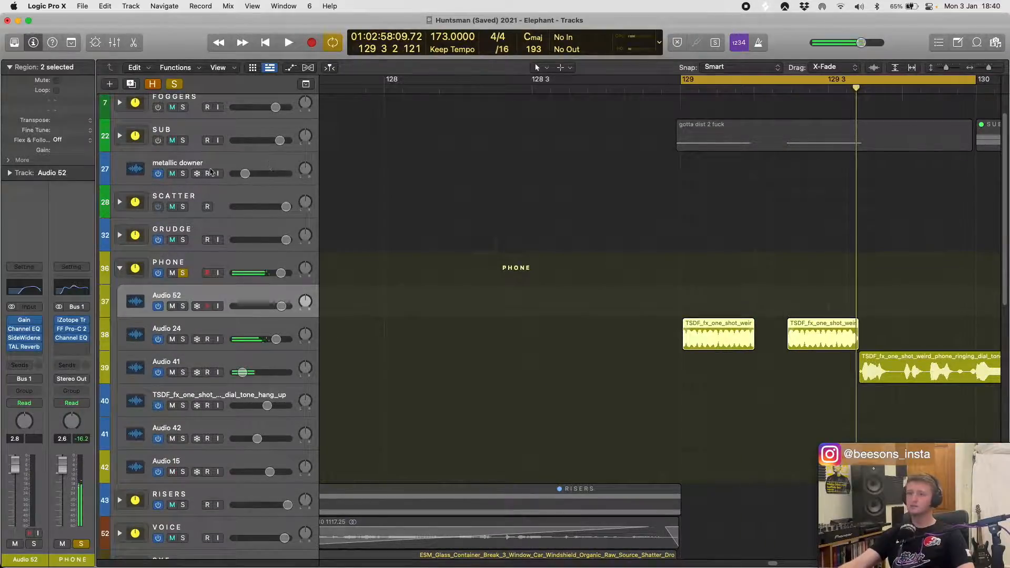
- Play bar 129 with the SUB stack soloed alongside PHONE, and turn SUB's solo back off
key(space)
key(space)
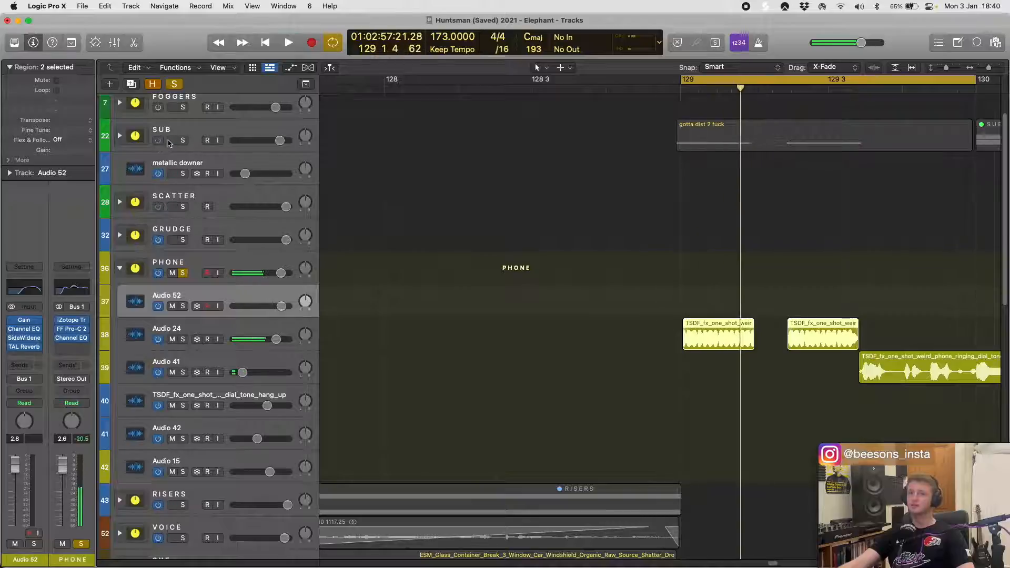
click(183, 140)
key(space)
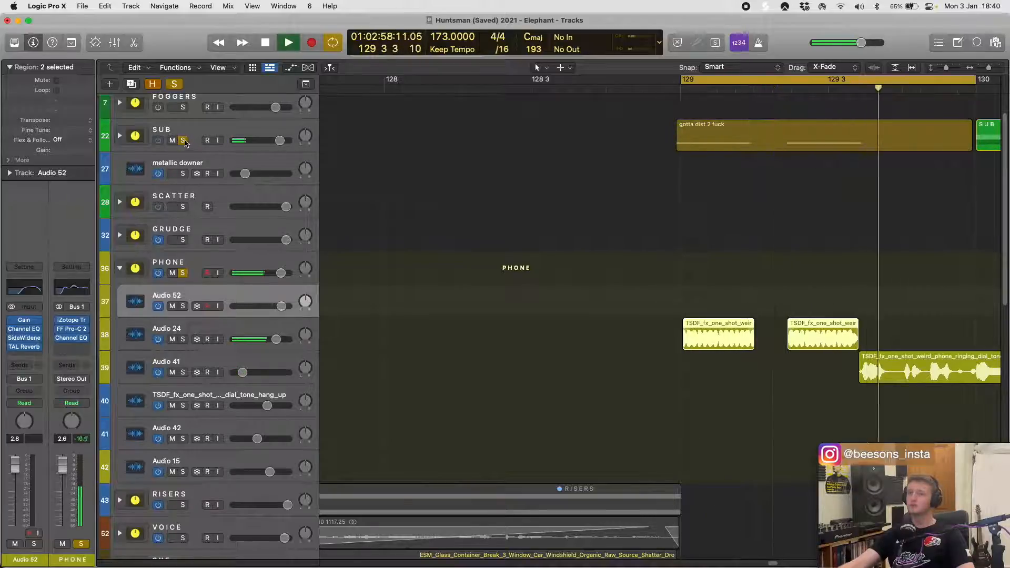
key(space)
click(183, 141)
- Turn off the PHONE stack's solo, select the stack and open its iZotope Trash 2 plug-in
scroll(642, 293, down, 8)
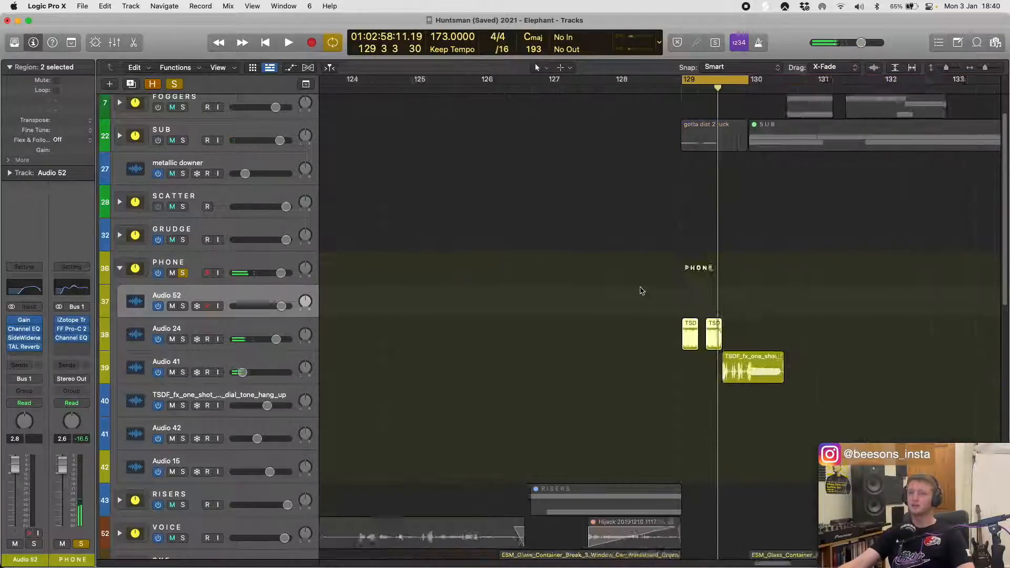
scroll(654, 276, down, 5)
scroll(641, 282, down, 8)
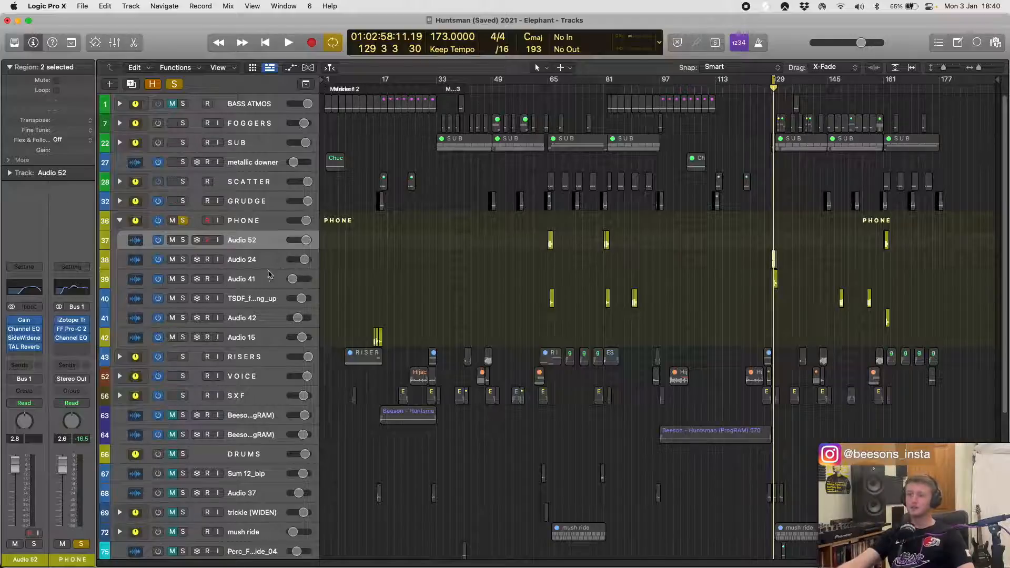
click(295, 278)
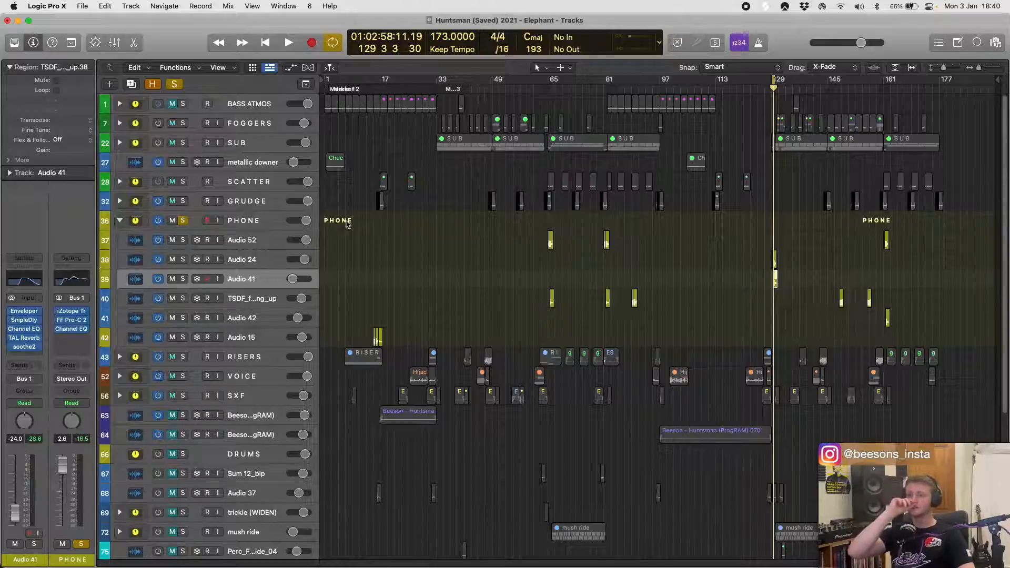
click(177, 221)
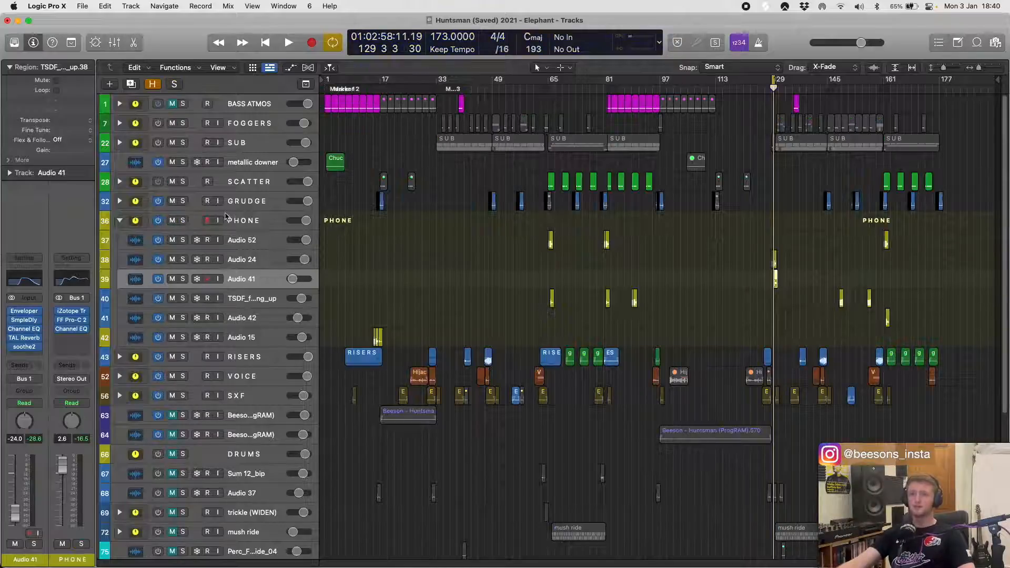
click(141, 222)
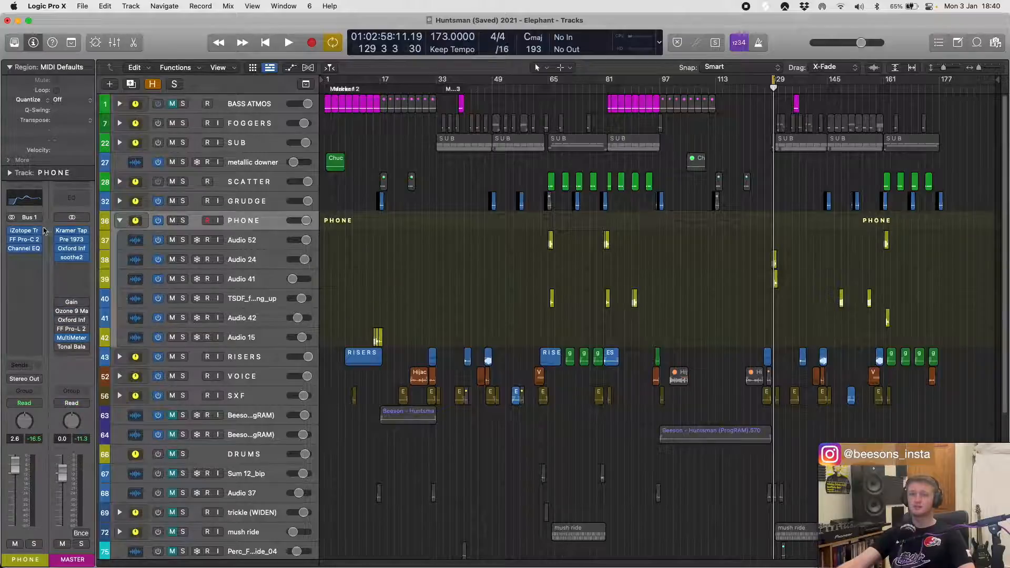
click(28, 232)
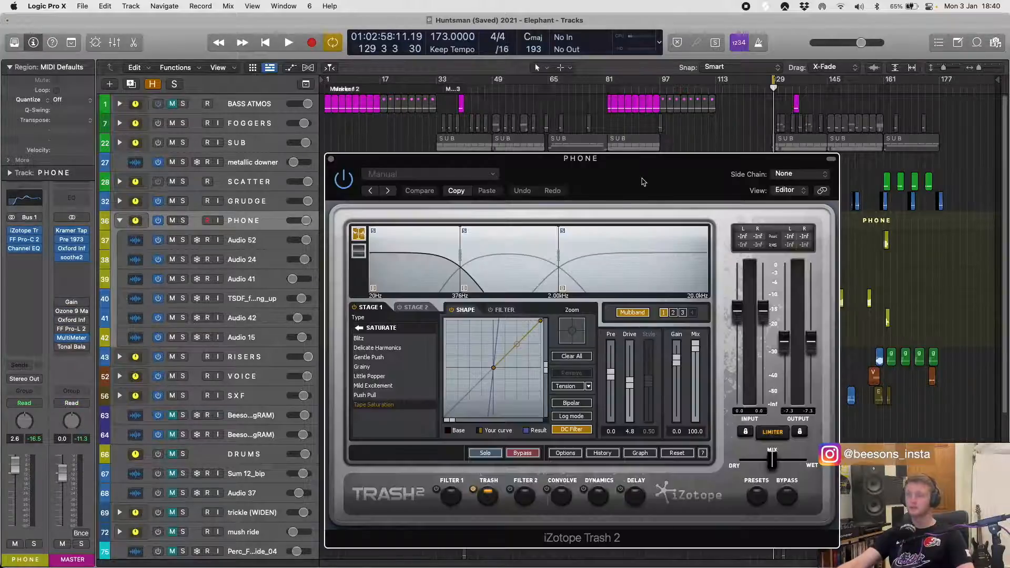
- Solo and play the PHONE stack while inspecting the saturation settings of Trash 2's three bands
key(s)
key(space)
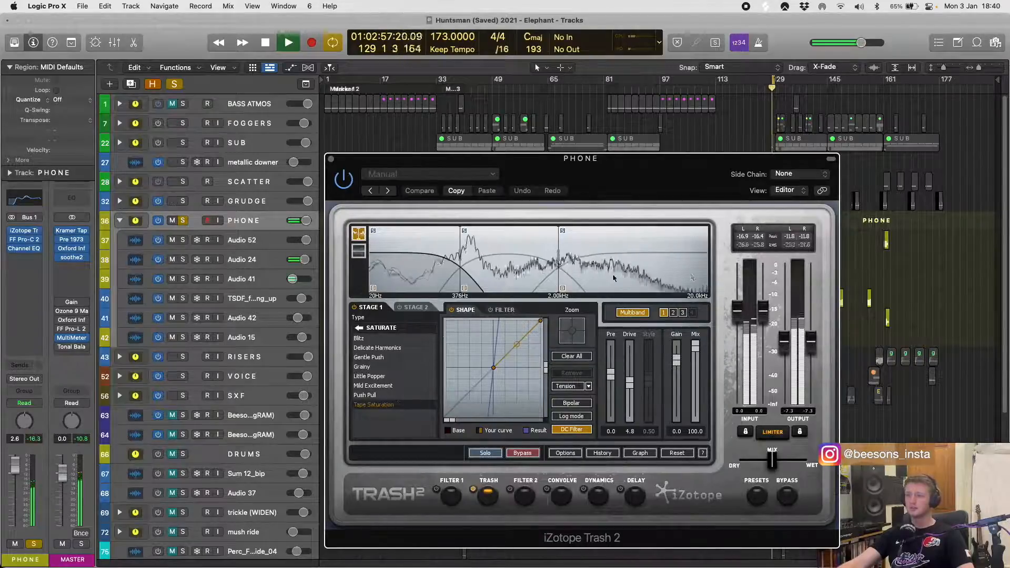
click(674, 313)
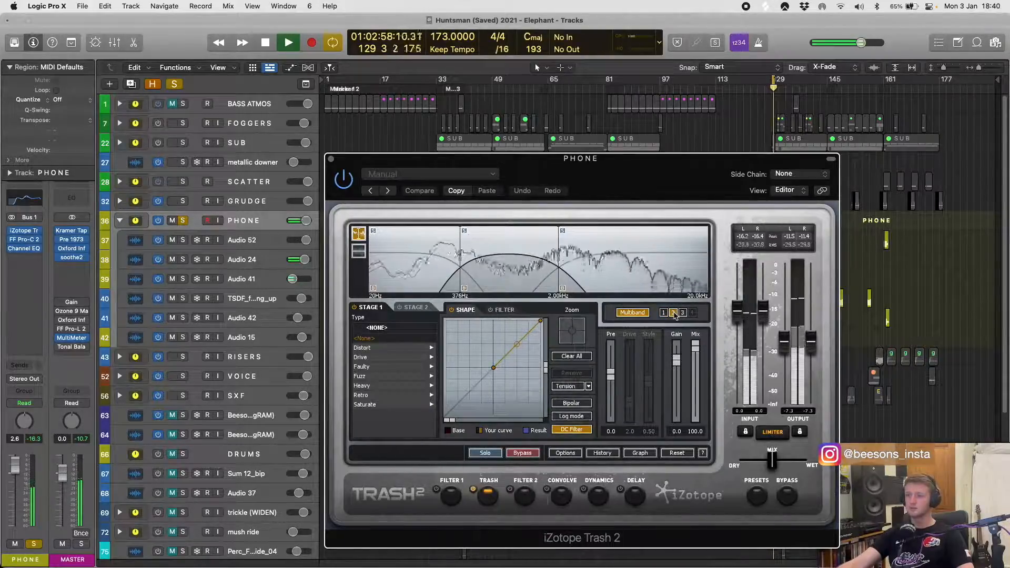
click(682, 313)
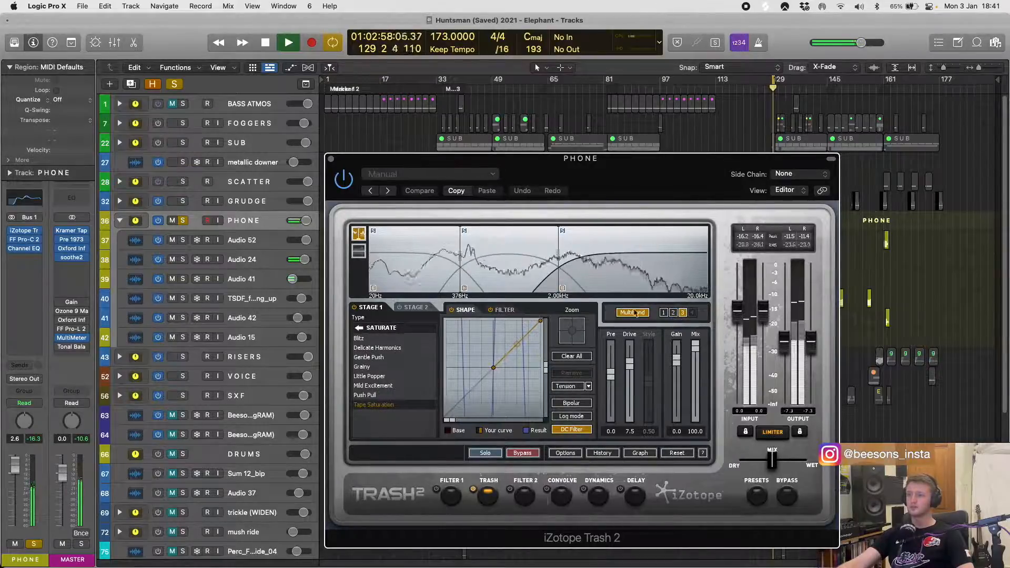
click(664, 312)
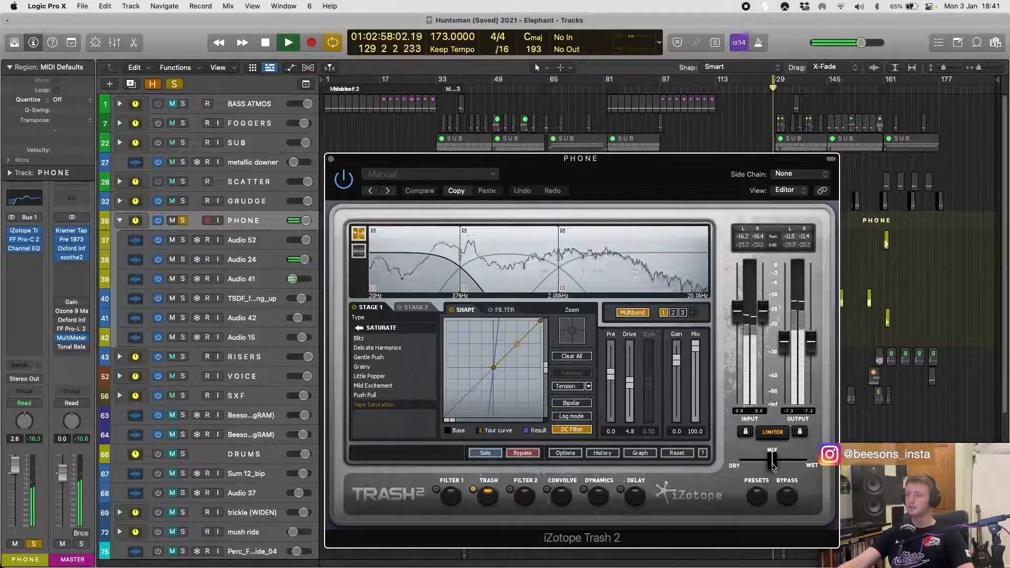
- Try a slightly wetter Mix setting in the PHONE stack's Trash 2, undo it and close the plug-in
mouse_move(772, 460)
mouse_down()
mouse_move(810, 464)
mouse_move(721, 467)
mouse_move(803, 462)
mouse_move(744, 463)
mouse_move(776, 461)
mouse_up()
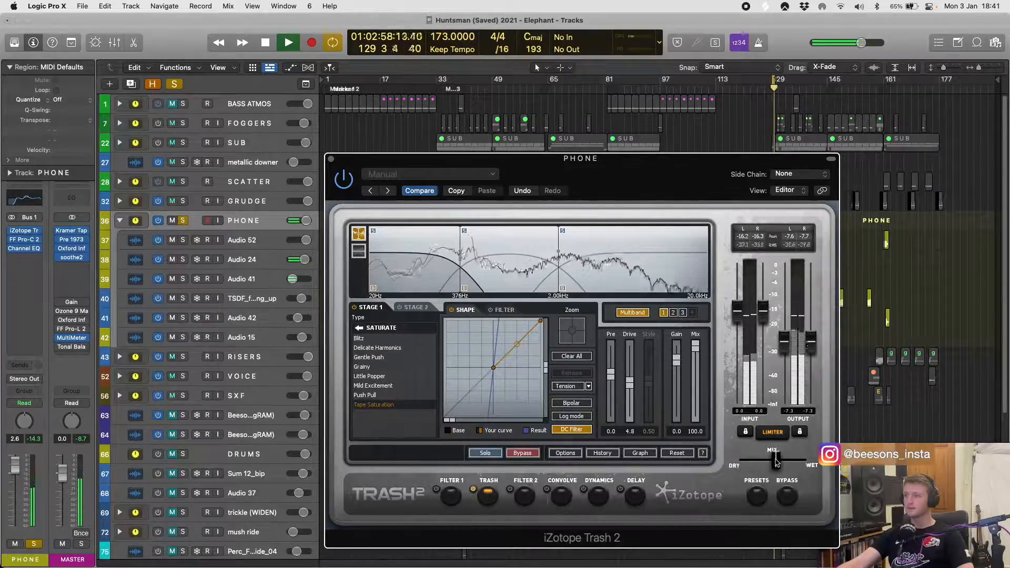
click(522, 191)
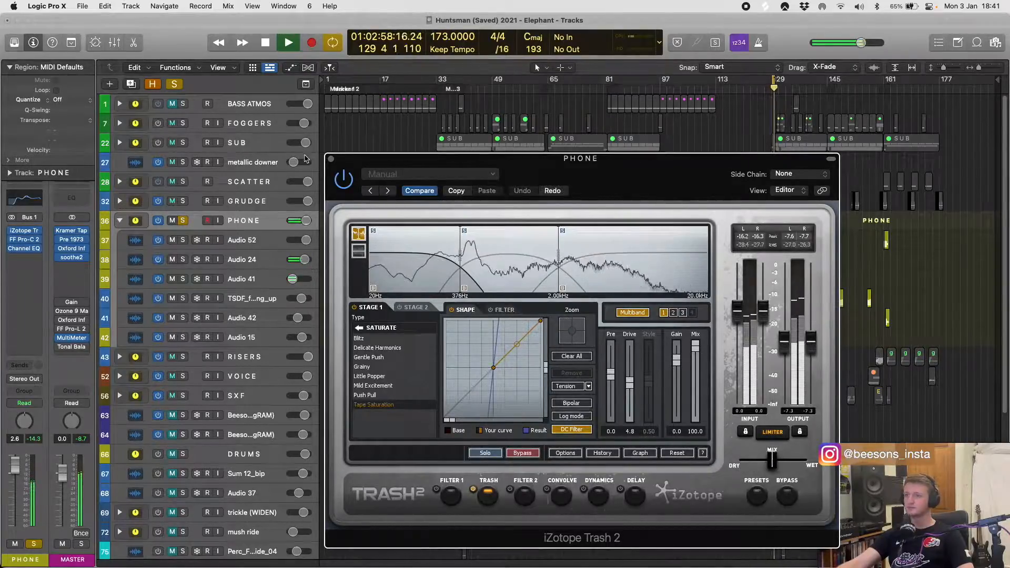
click(331, 159)
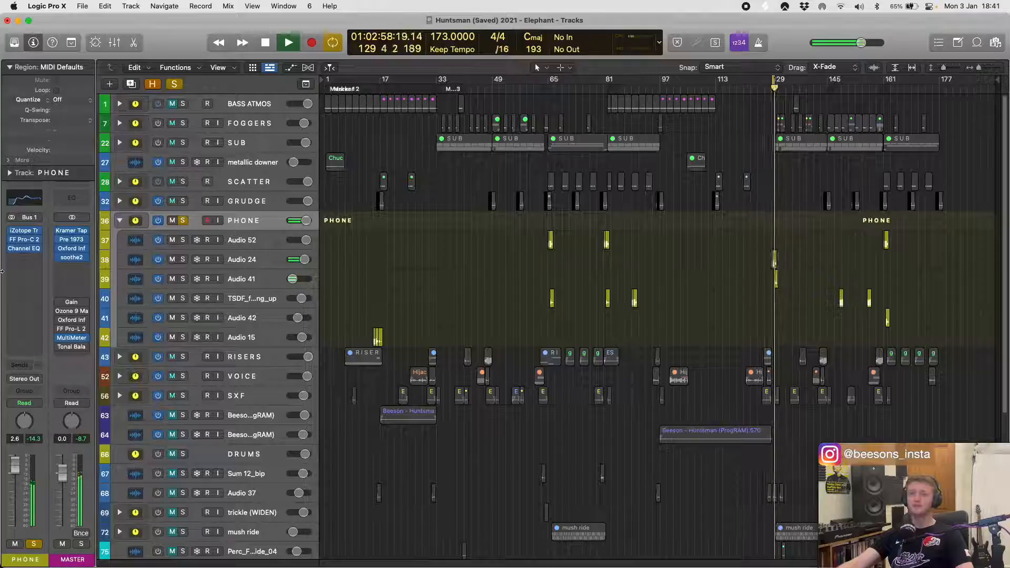
- Inspect the PHONE stack's FF Pro-C 2 compression during playback, stop the playback and close the plug-in
click(24, 242)
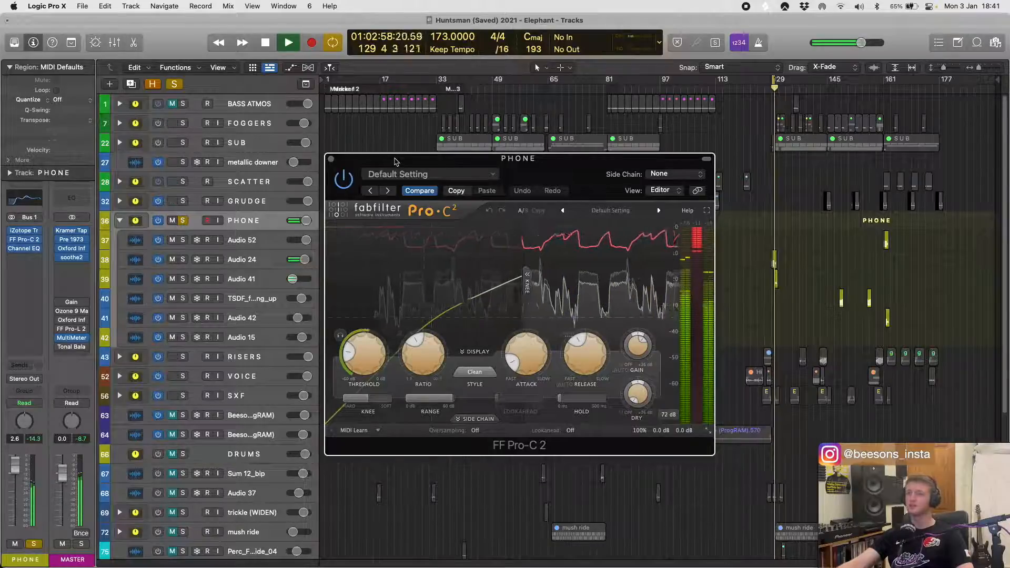
key(space)
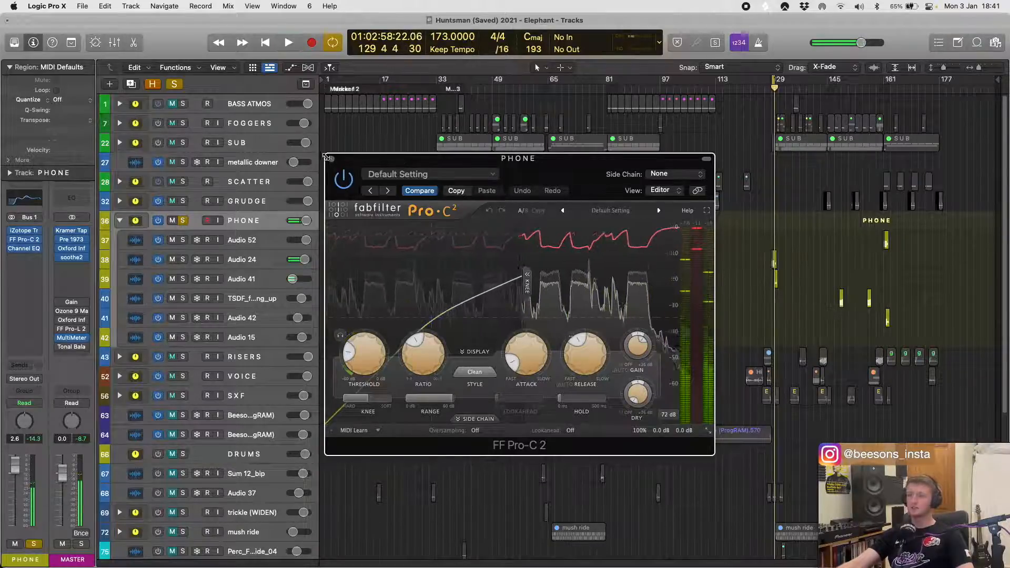
click(330, 158)
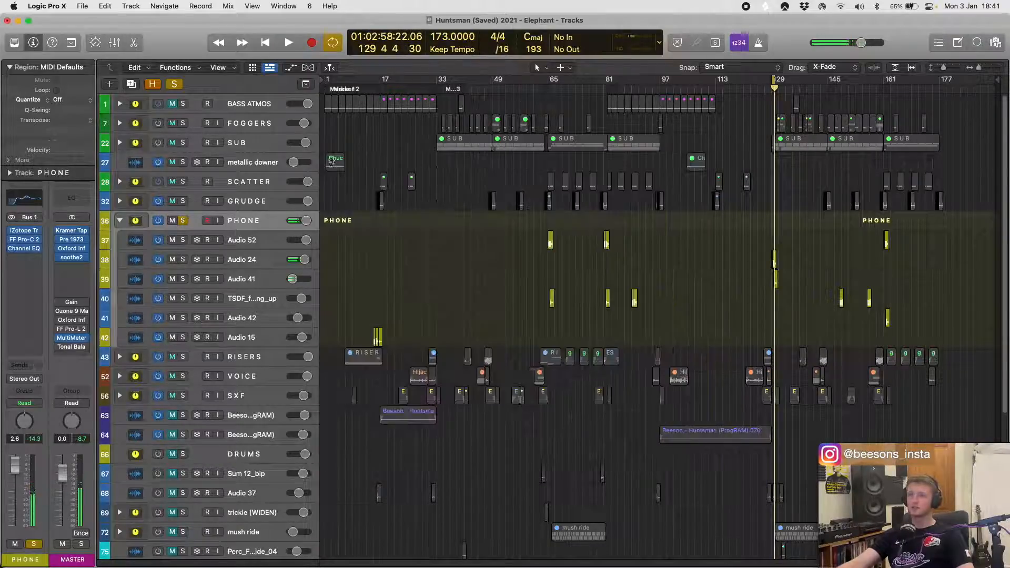
- Play the PHONE stack while inspecting its Channel EQ, compare it bypassed and enabled, and close the plug-in
click(23, 251)
key(space)
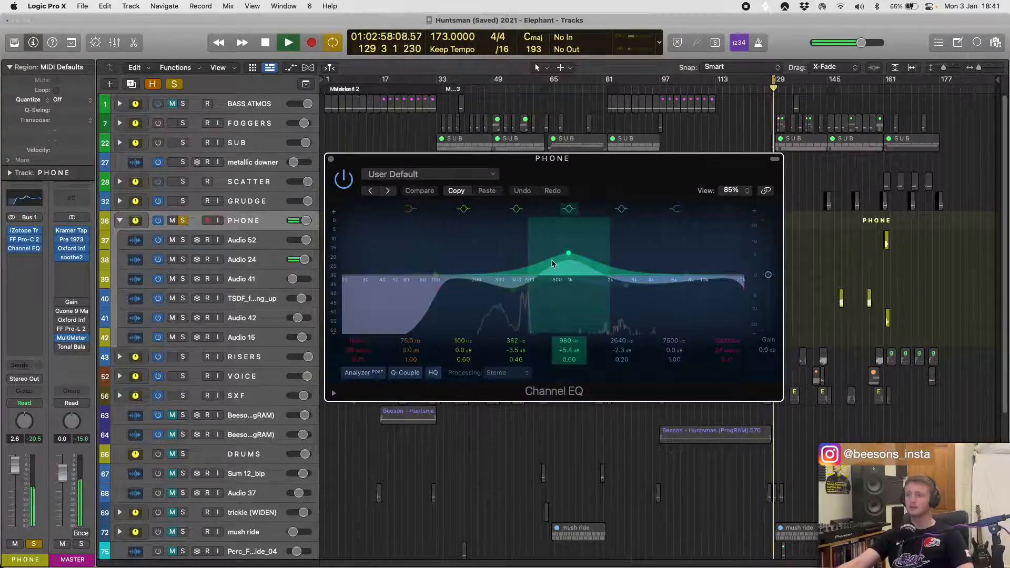
key(space)
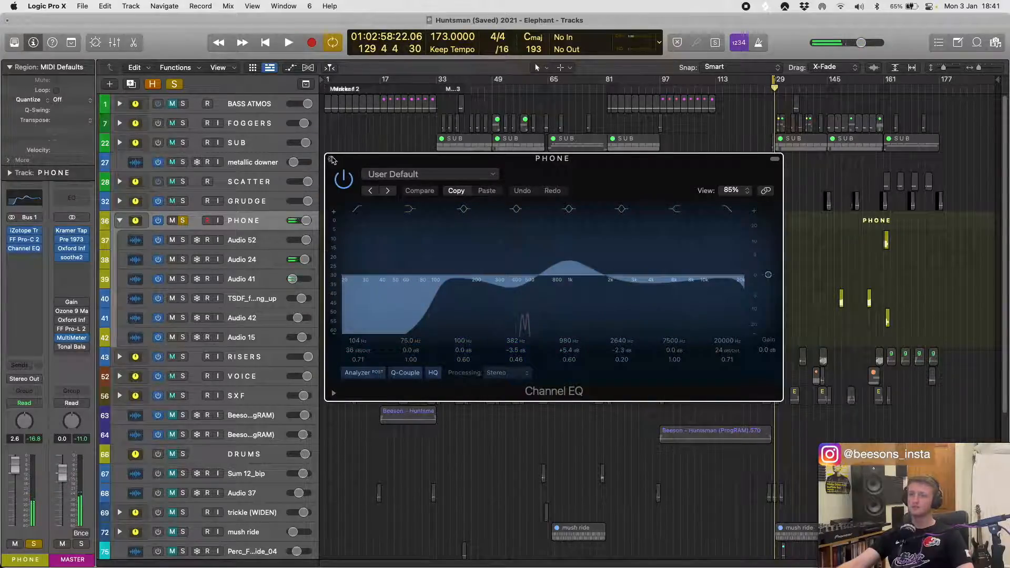
key(space)
click(343, 180)
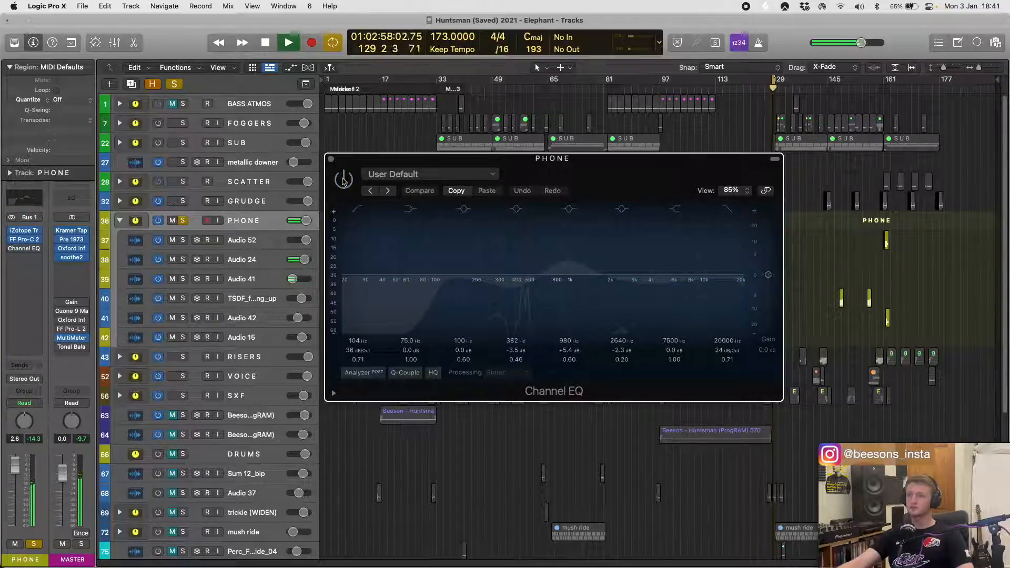
click(344, 180)
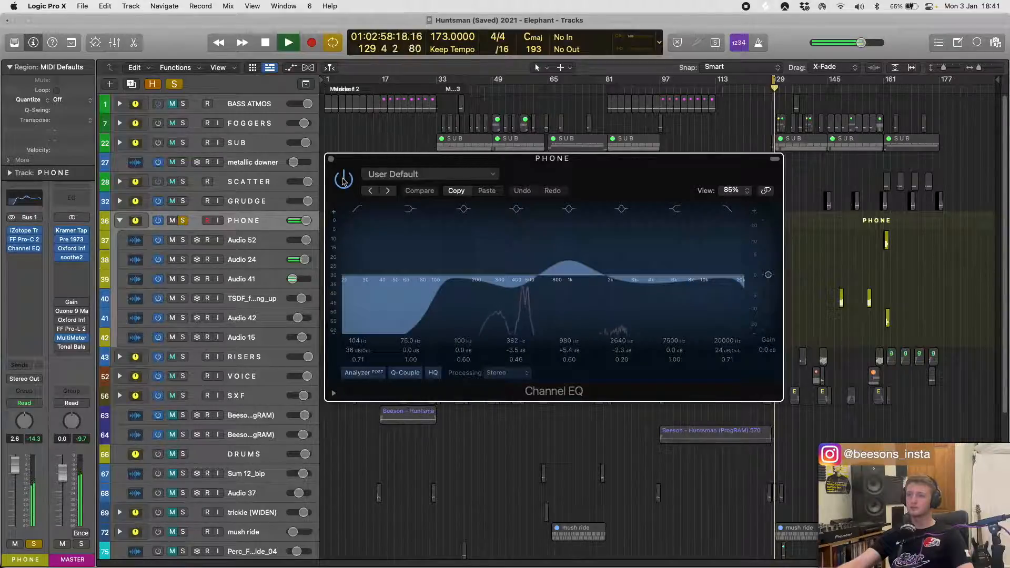
key(space)
click(331, 159)
- Select the five Audio 15 regions before bar 17 and set the cycle range around them
scroll(328, 294, down, 3)
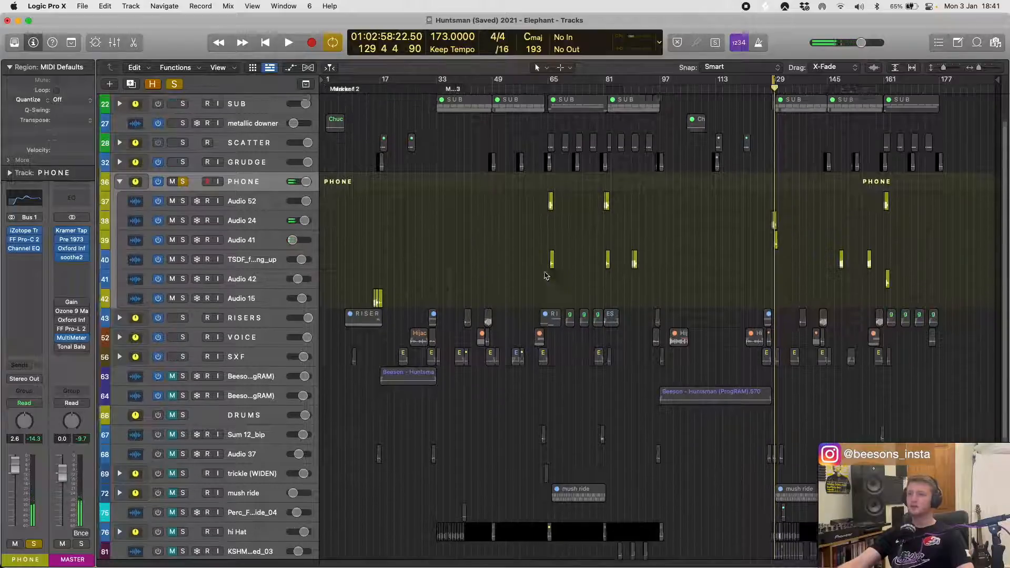
drag(344, 292, 422, 276)
key(super+u)
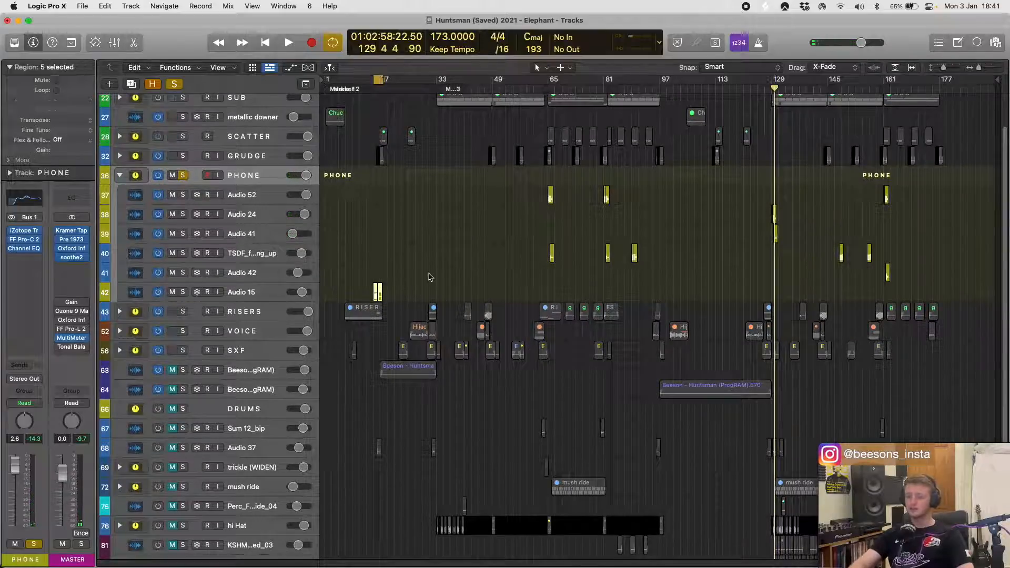
- Play the Audio 15 phone regions from bar 15 and examine their waveforms up close on the selected track
key(space)
scroll(421, 278, up, 1)
key(super+Right)
key(super+Right)
key(super+Right)
key(super+Right)
click(256, 291)
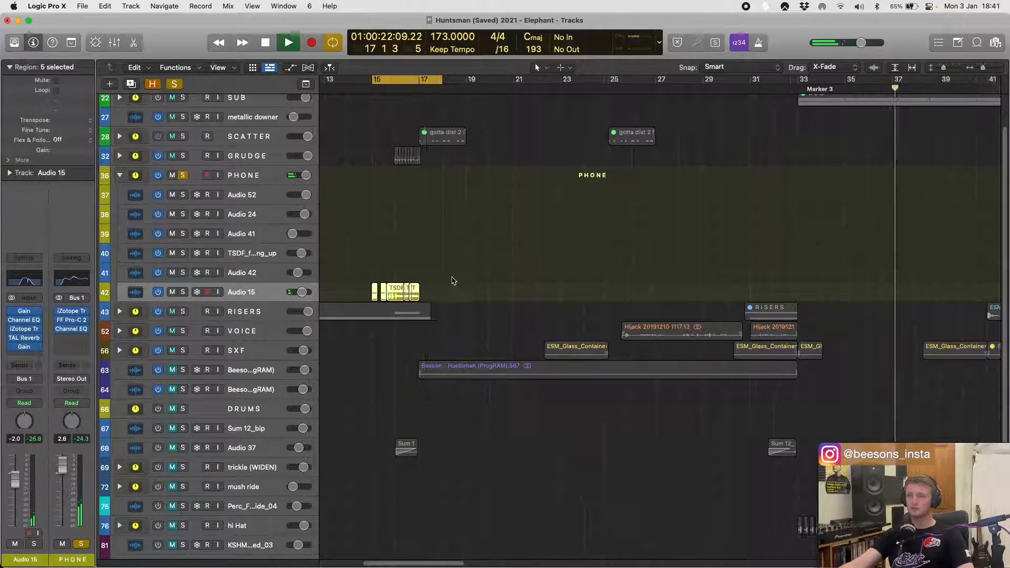
key(z)
key(space)
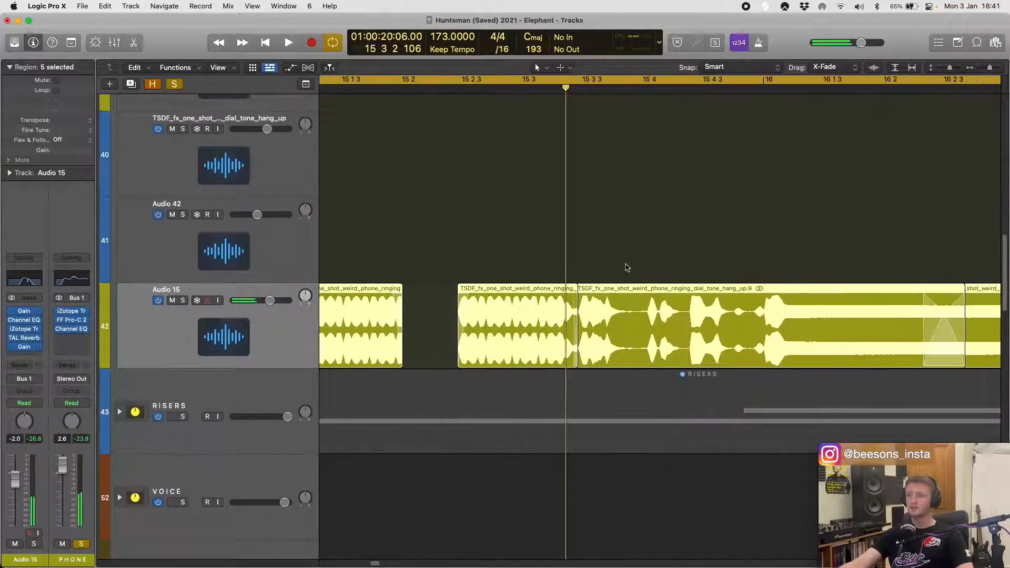
- Deselect the Audio 15 regions and review the available Drag modes, leaving X-Fade selected
scroll(654, 271, right, 10)
click(679, 269)
key(super+Left)
key(super+Left)
key(super+Left)
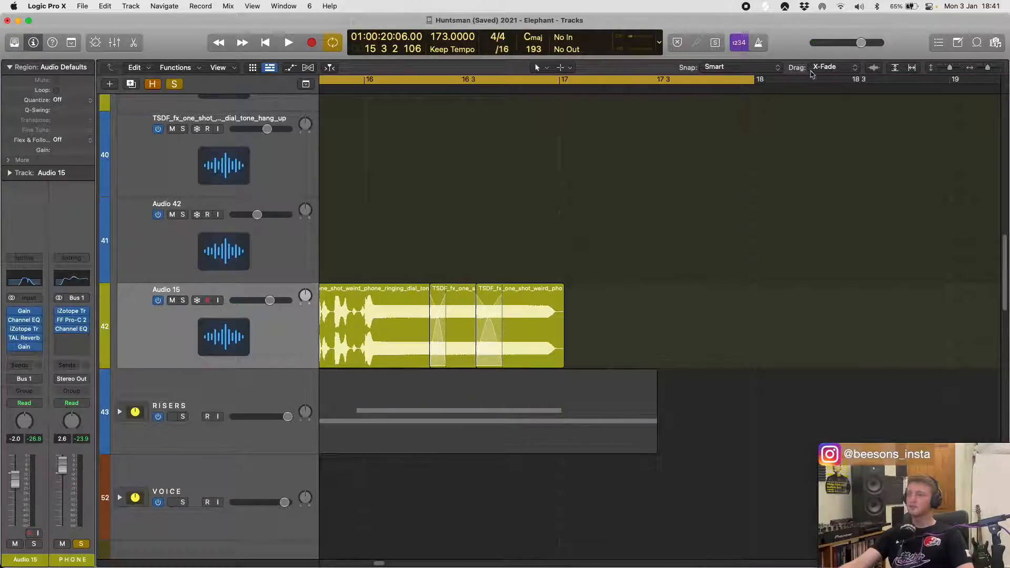
click(824, 68)
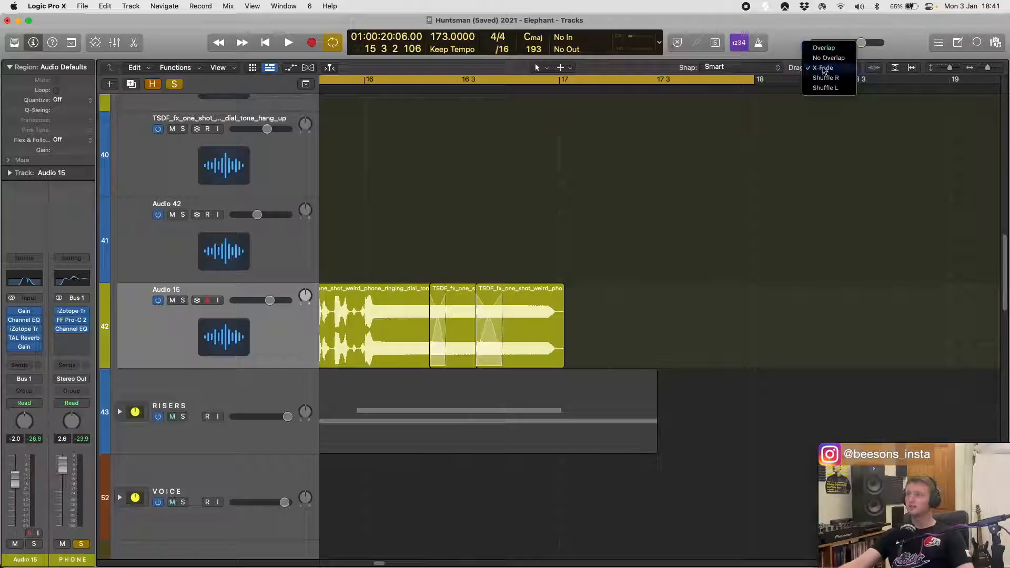
click(593, 245)
scroll(448, 324, left, 2)
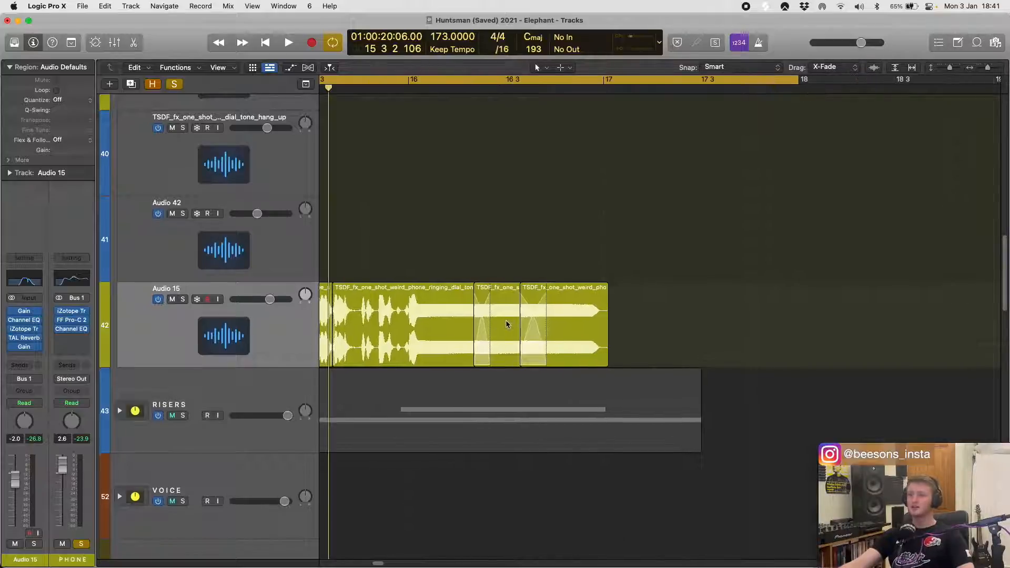
- Move the short crossfaded Audio 15 region to about bar 17 2, try overlapping the final region with the preceding one, and undo that overlap
drag(508, 324, 687, 313)
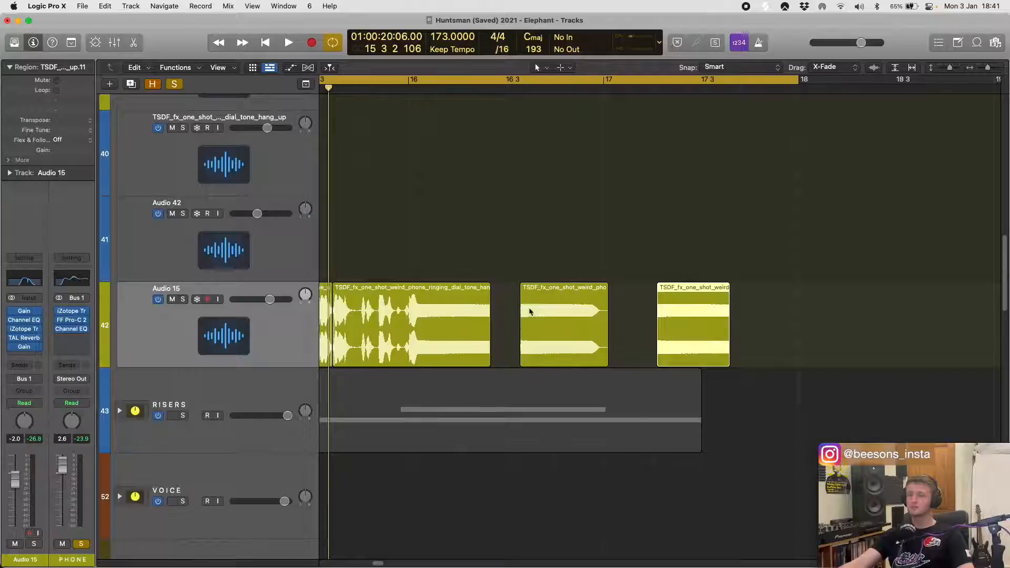
drag(568, 311, 507, 315)
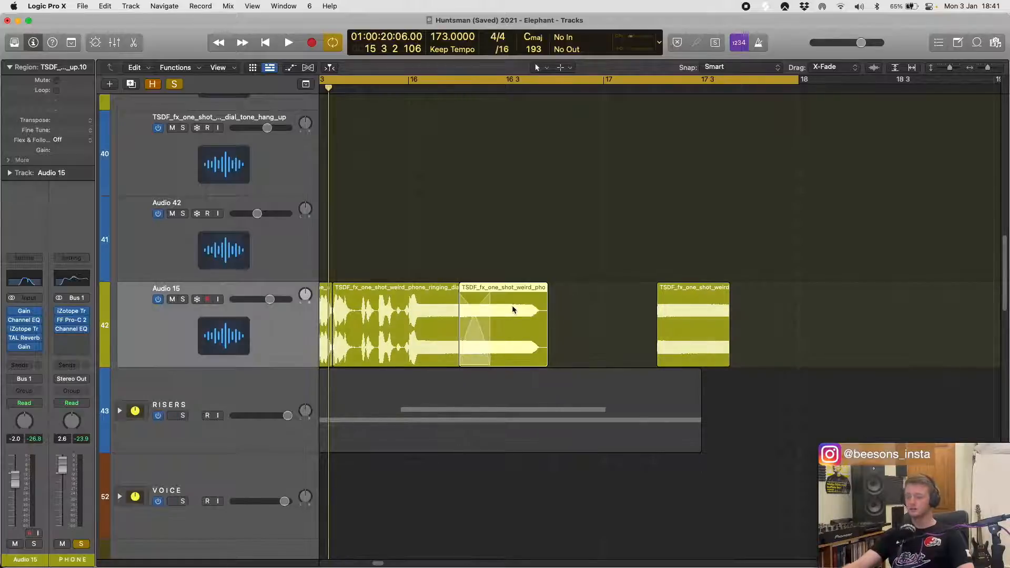
key(super+z)
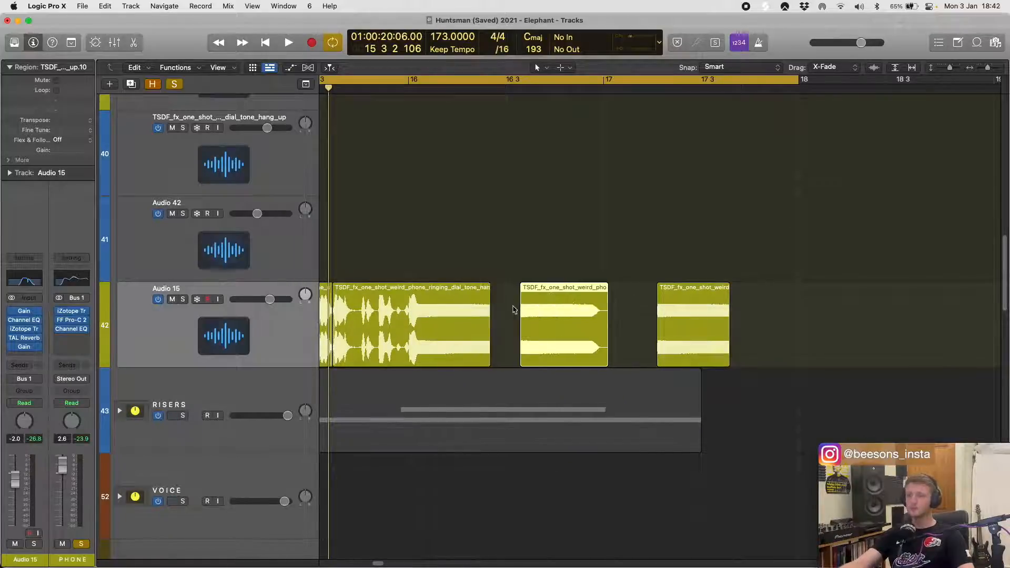
- Delete the two loose Audio 15 regions around bar 17 and extend the remaining dial-tone region to end at about bar 16 3
drag(519, 249, 703, 312)
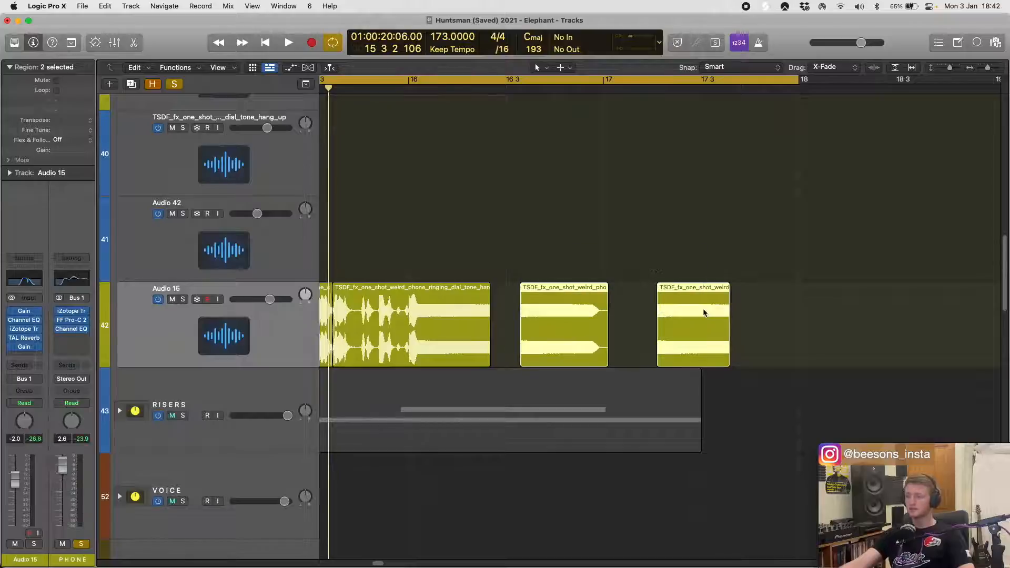
key(Delete)
click(485, 358)
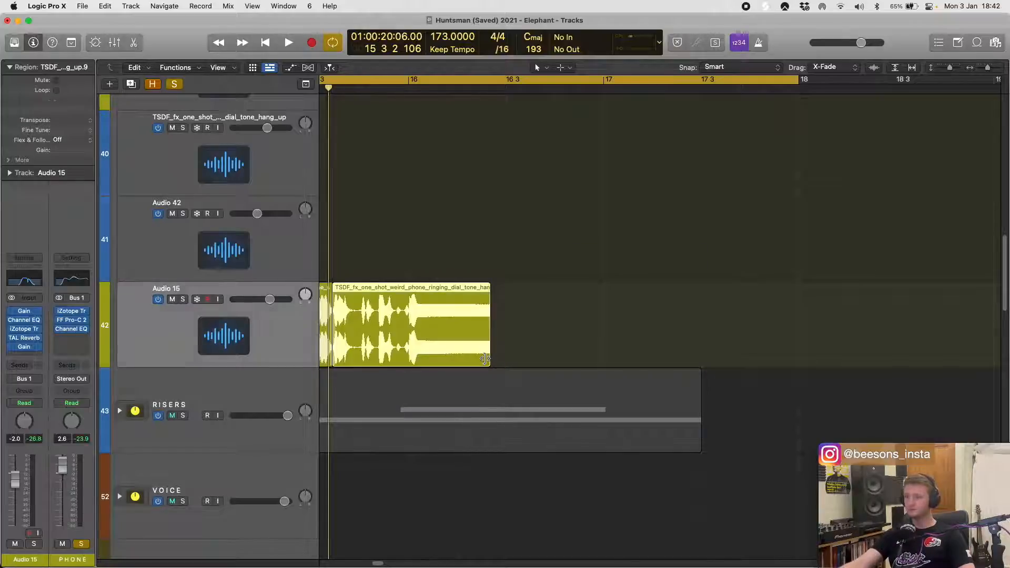
drag(485, 360, 583, 360)
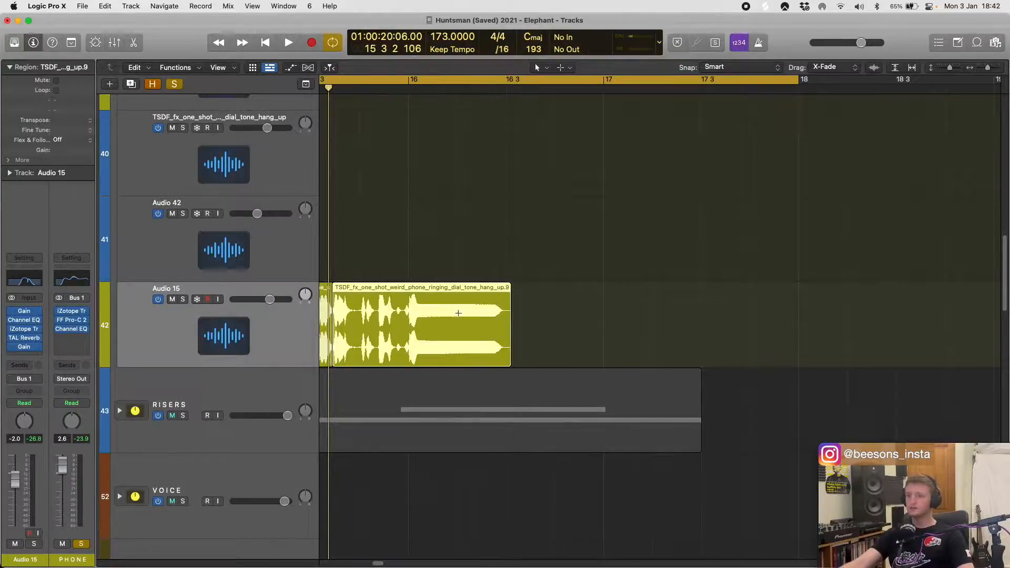
- Add two copies of the dial-tone tail after the last Audio 15 region, overlap all three with crossfades, and play the result
drag(432, 310, 543, 313)
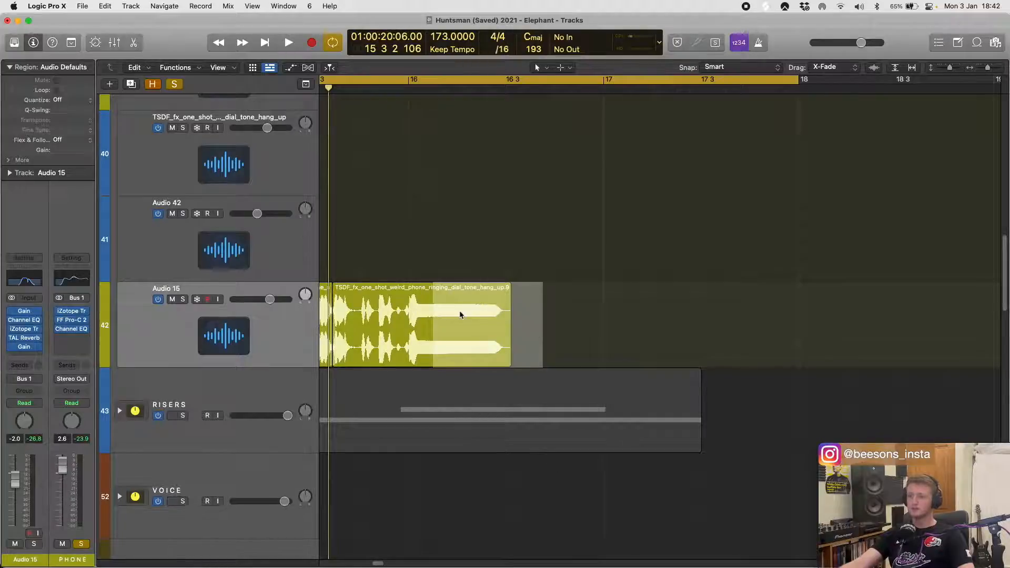
drag(474, 342, 480, 362)
click(557, 298)
drag(533, 341, 510, 359)
drag(593, 348, 520, 342)
click(476, 255)
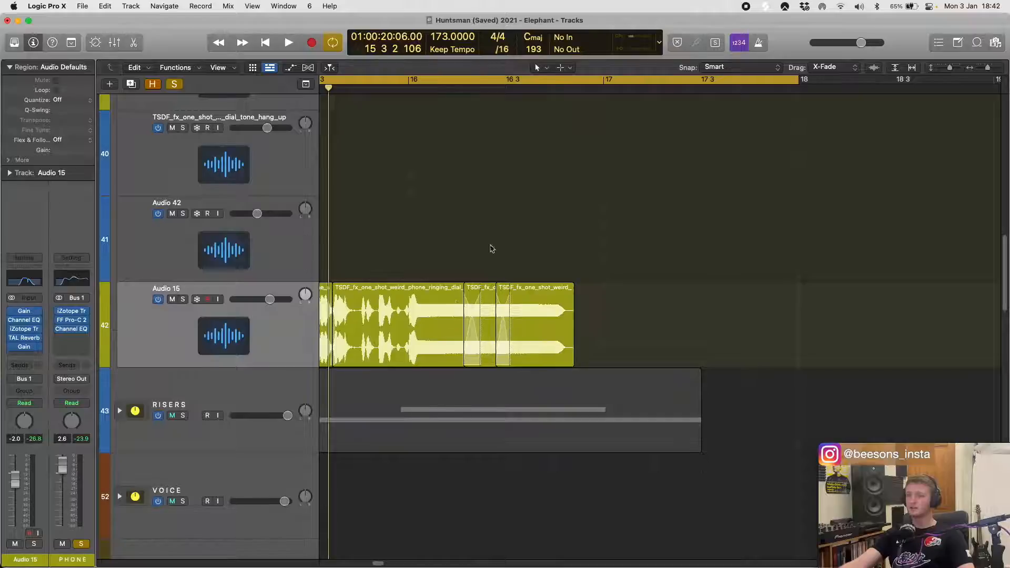
key(space)
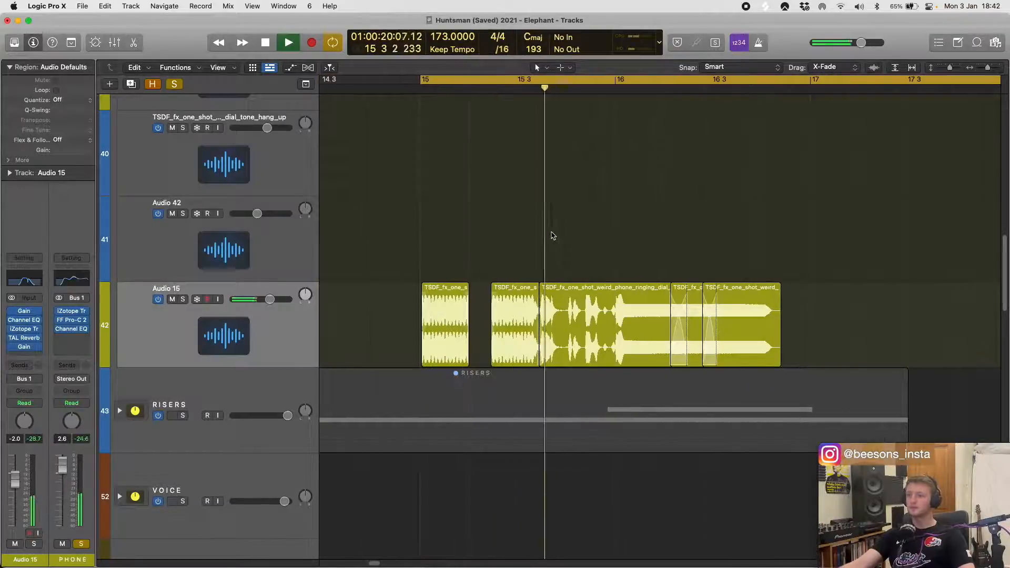
key(space)
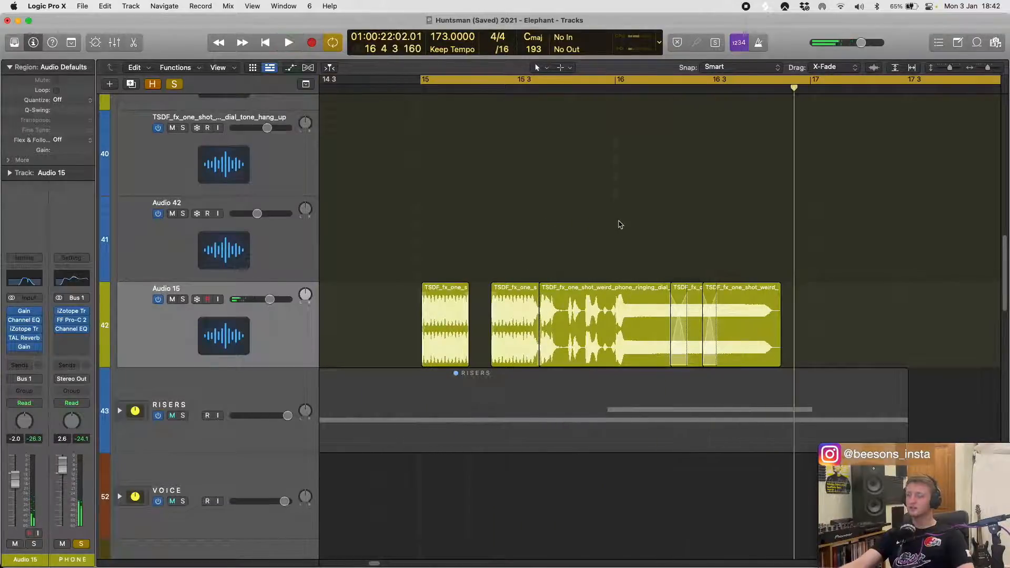
- Undo the crossfades and the added dial-tone copies on Audio 15
key(super+z)
key(super+z)
key(super+z)
key(super+z)
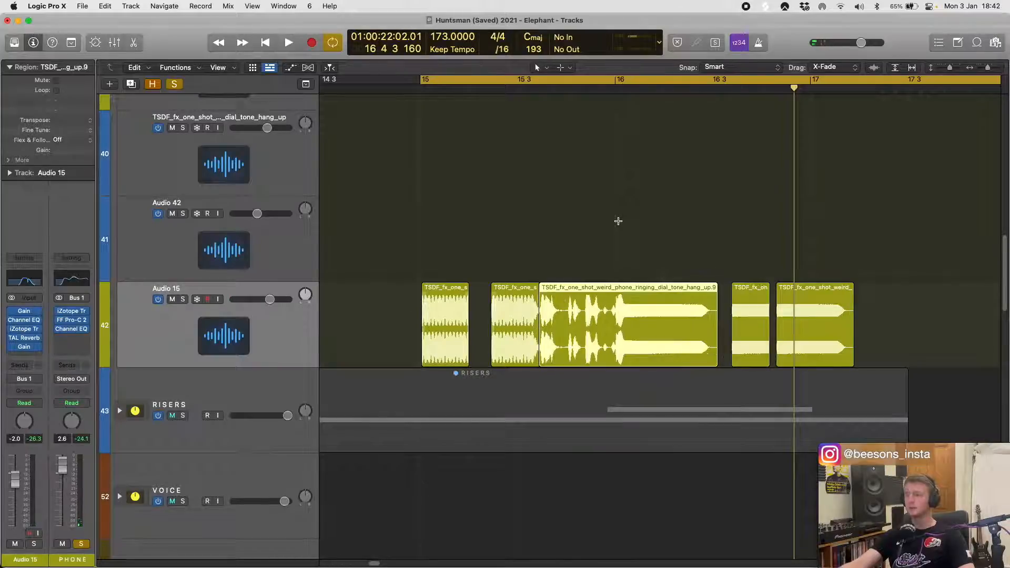
key(super+z)
key(super+z)
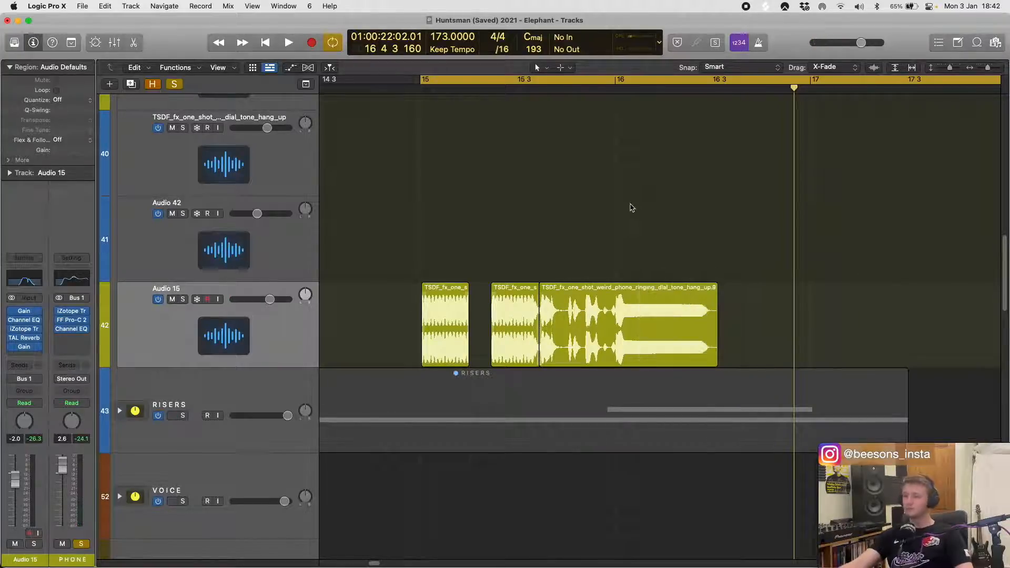
- Turn off solo on the PHONE stack and select the phone regions across the rest of the arrangement
ctrl+alt+click(559, 213)
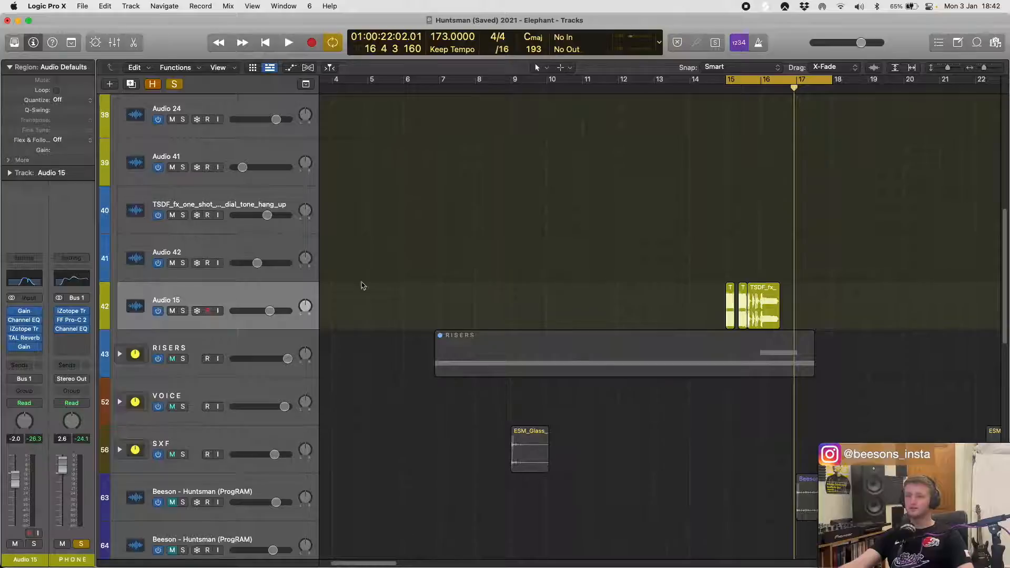
scroll(532, 256, right, 6)
scroll(480, 264, left, 8)
scroll(480, 263, down, 5)
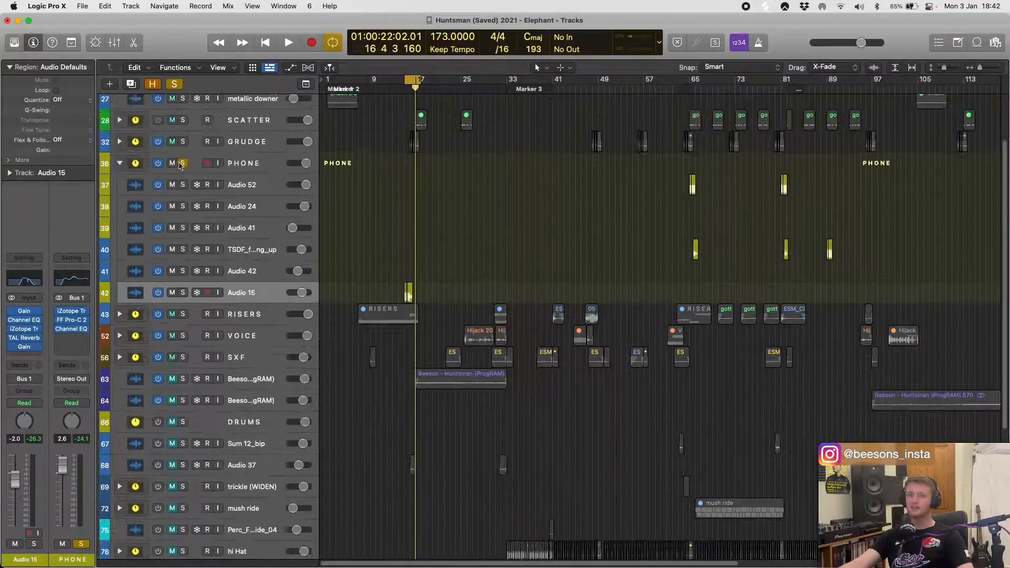
click(183, 164)
scroll(506, 211, up, 5)
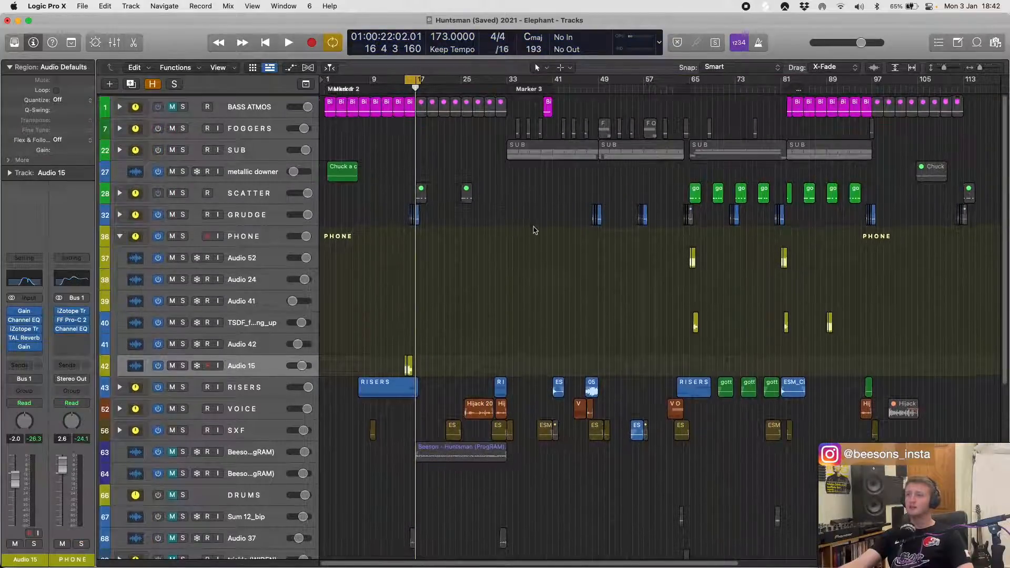
scroll(545, 235, right, 3)
scroll(547, 235, down, 3)
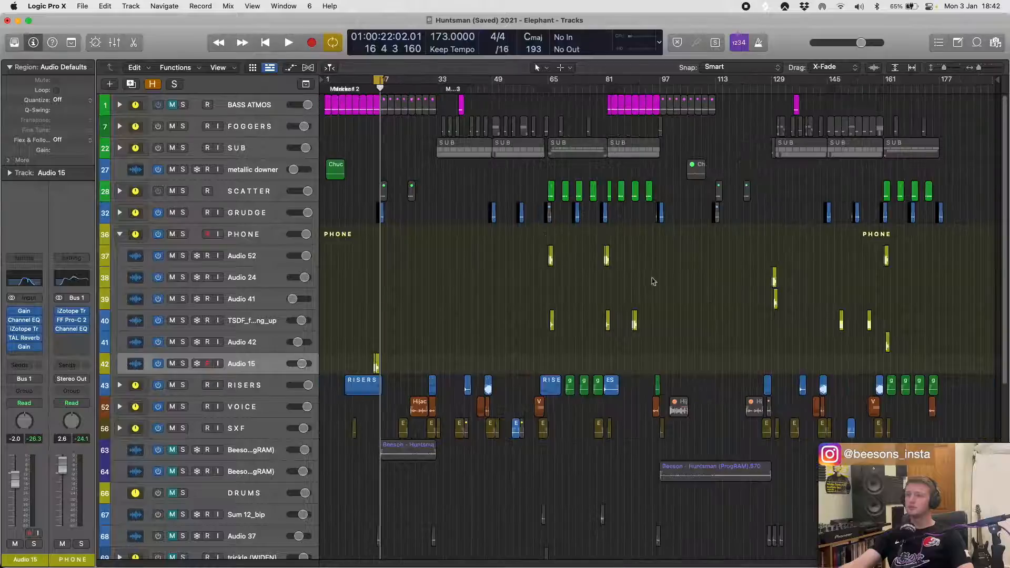
drag(508, 262, 927, 334)
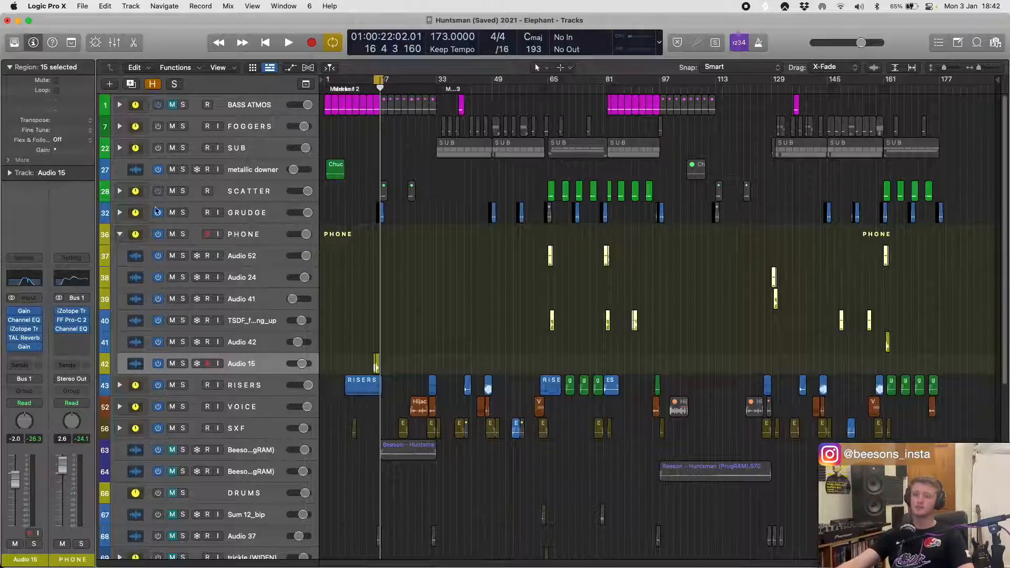
- Collapse the PHONE stack, then select and expand the RISERS stack
click(134, 230)
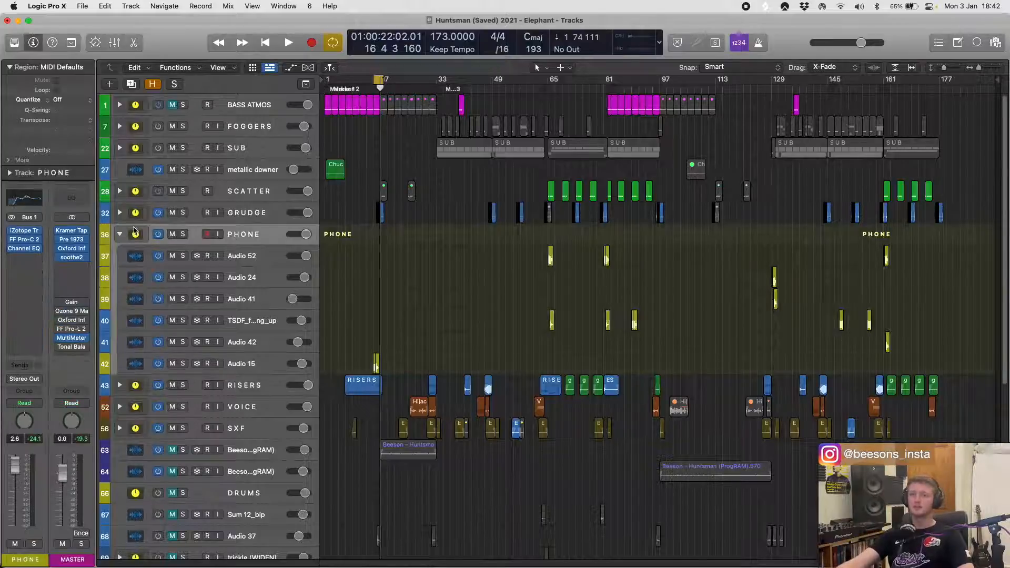
click(119, 235)
click(230, 256)
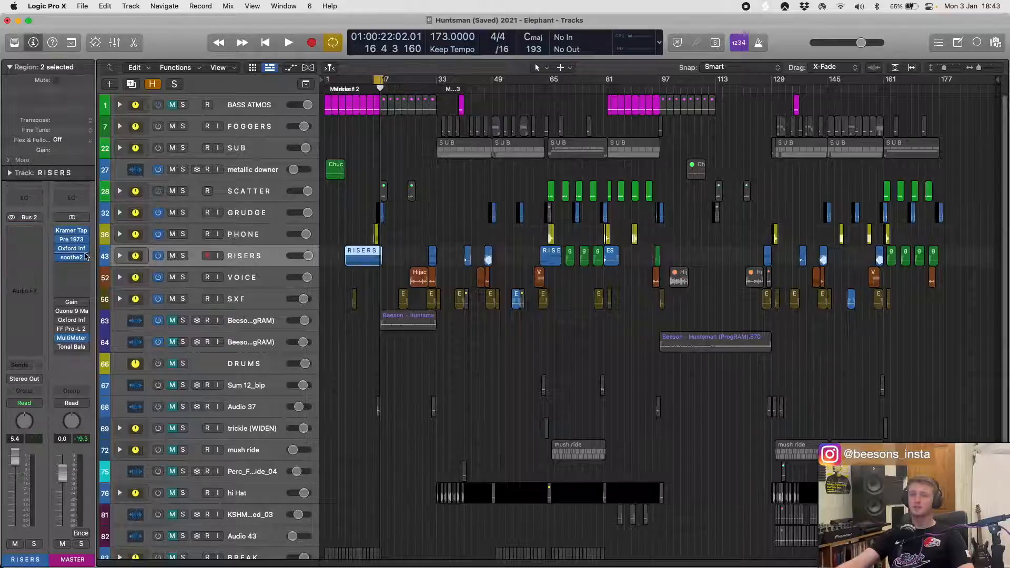
click(119, 256)
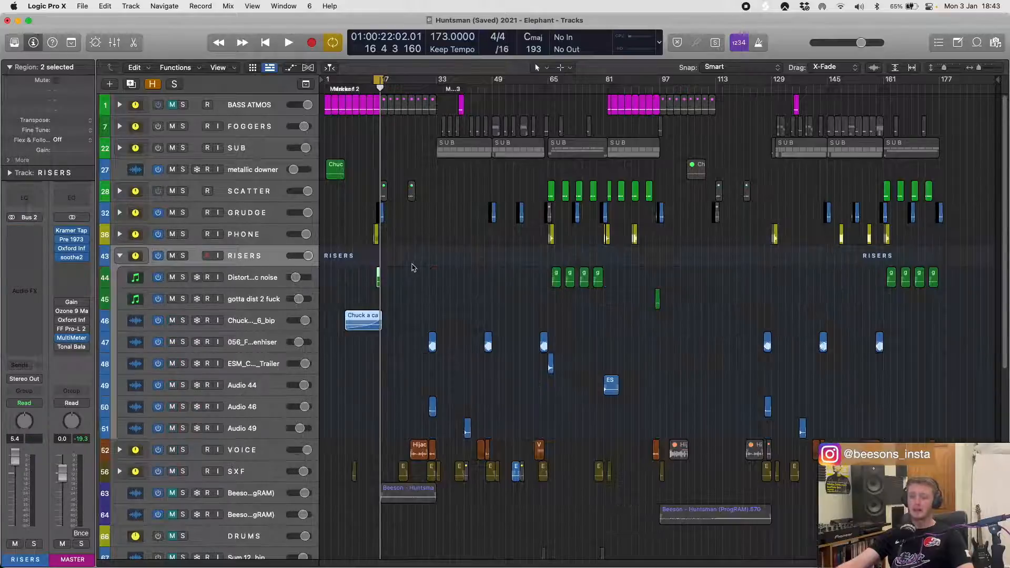
- Solo the Distorted metalic noise track and play its region between bars 16 and 17
scroll(412, 268, up, 10)
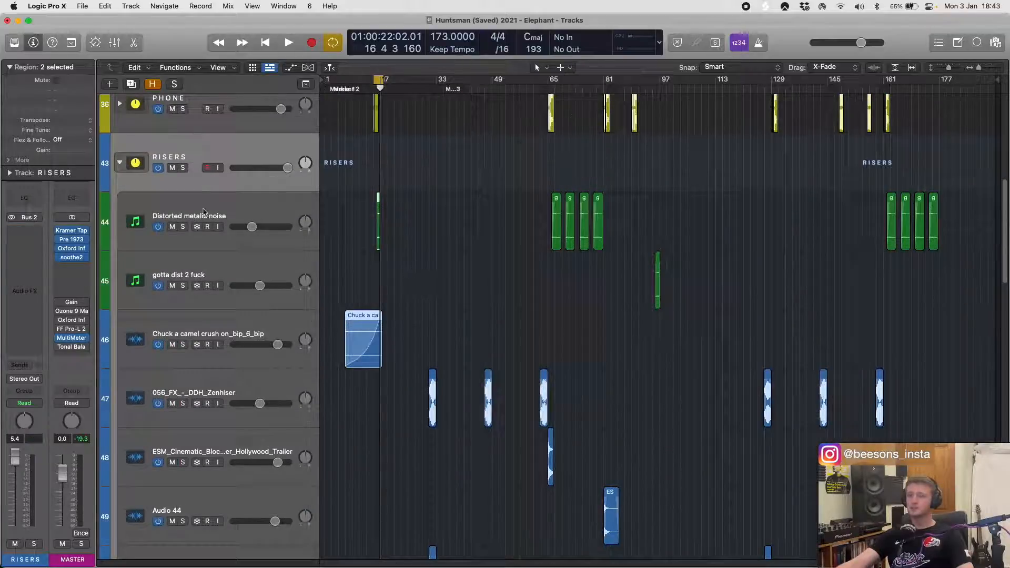
click(204, 211)
scroll(356, 211, up, 10)
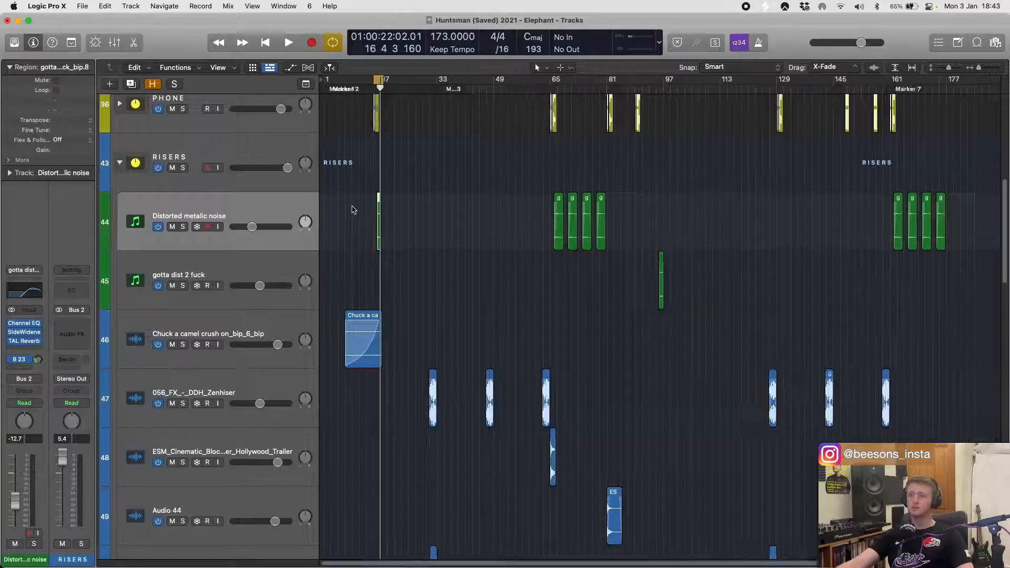
click(180, 226)
key(space)
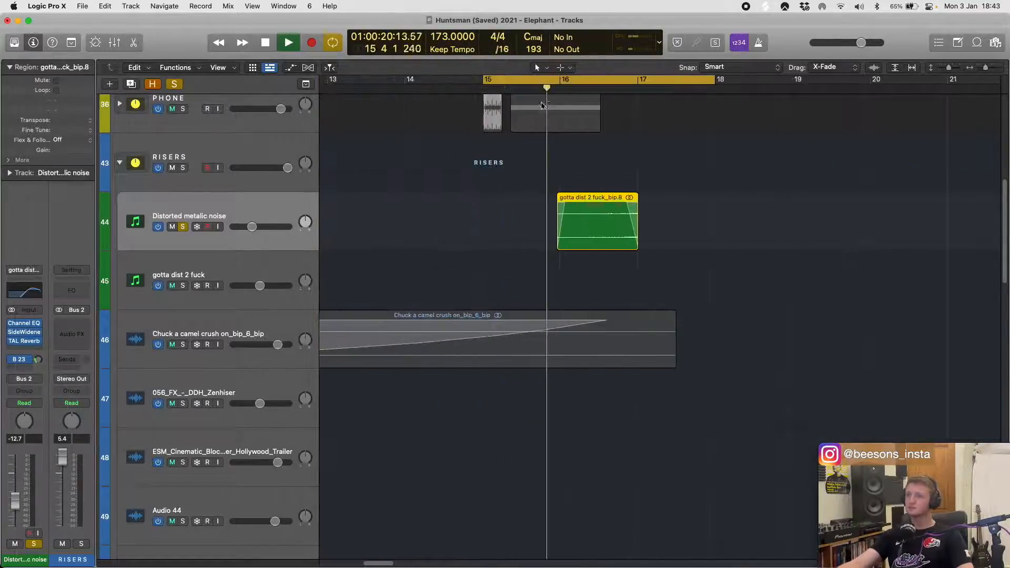
scroll(584, 229, down, 5)
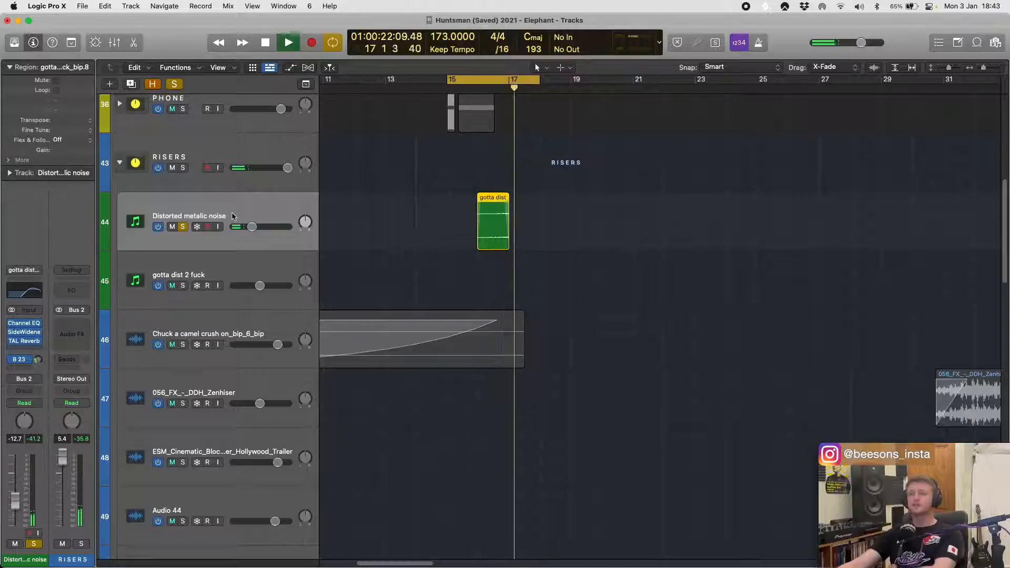
key(space)
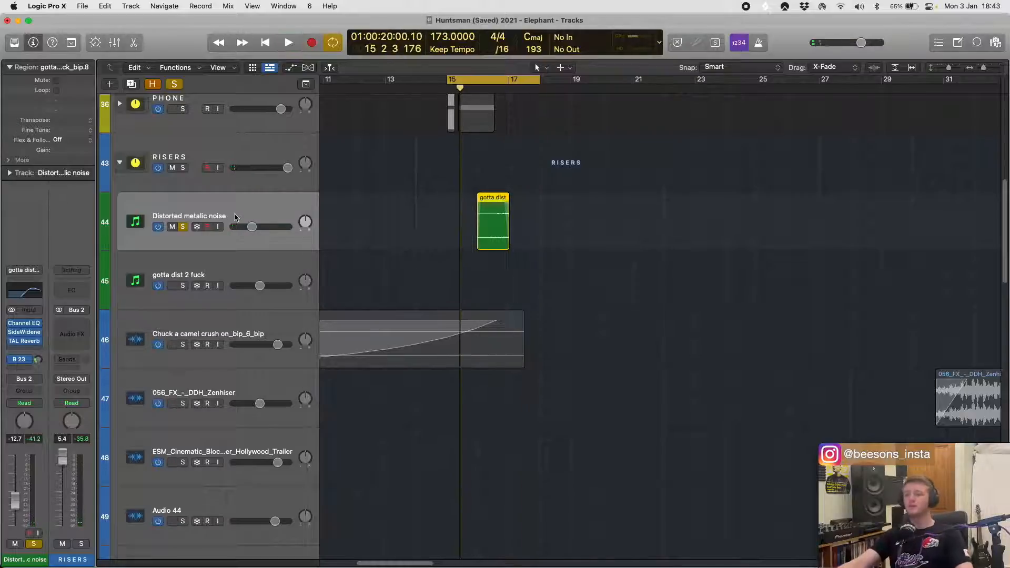
- Reveal the hidden tracks and the track hide controls, and hide them again
key(super+Left)
key(super+Left)
scroll(552, 229, down, 3)
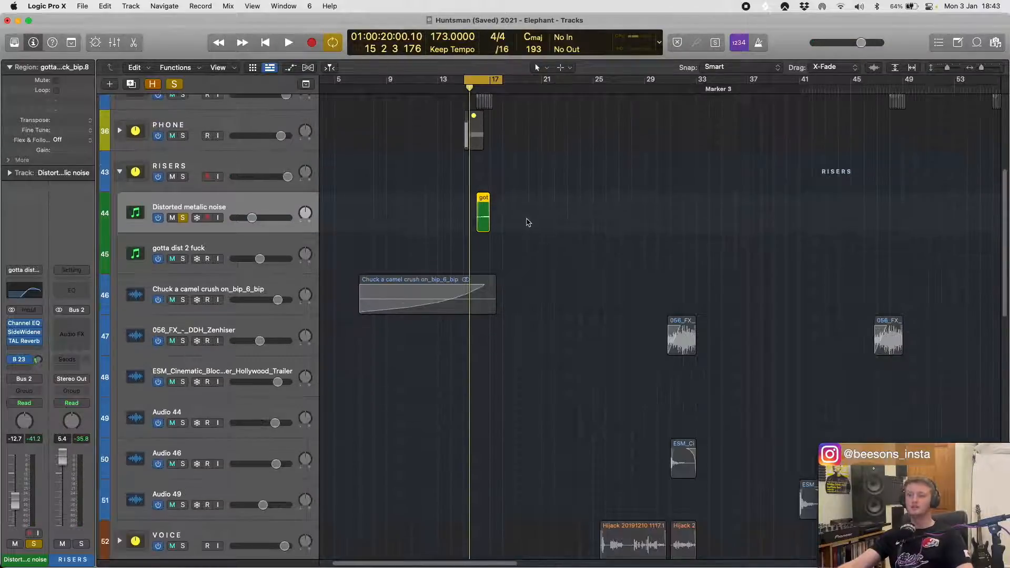
key(h)
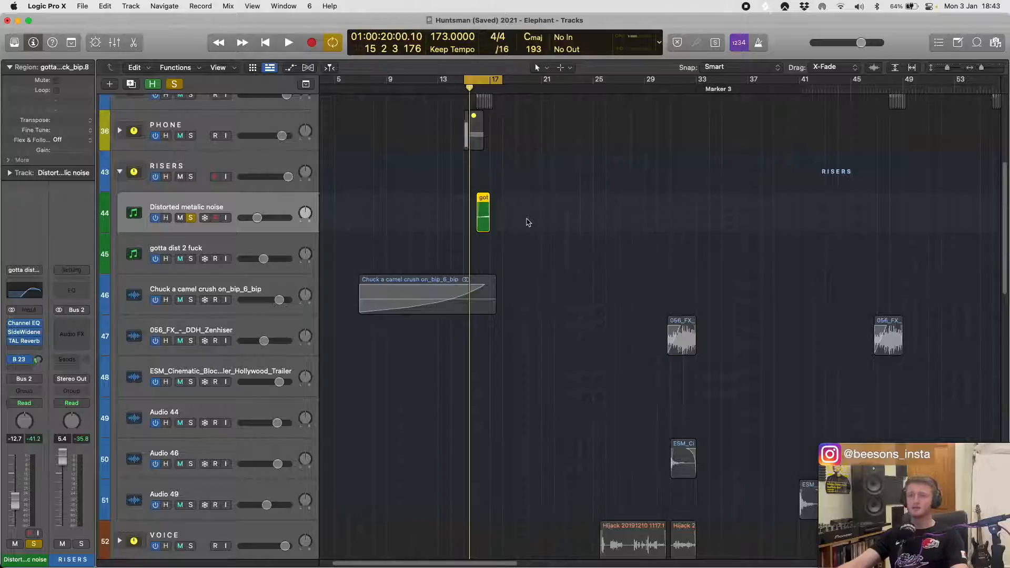
key(h)
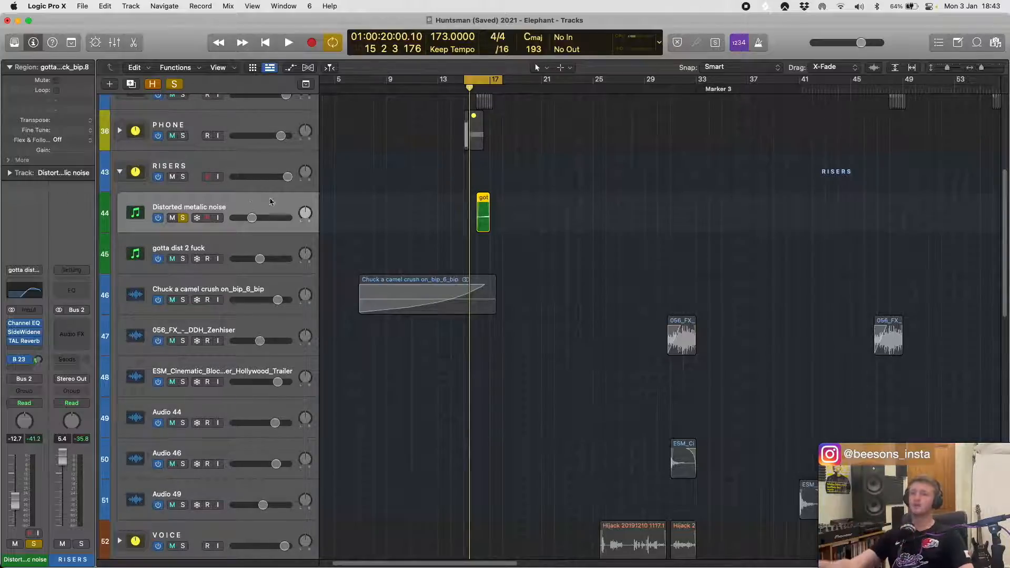
- Replay the Distorted metalic noise region and examine its waveform and fades up close
key(space)
scroll(552, 214, right, 5)
scroll(553, 214, up, 4)
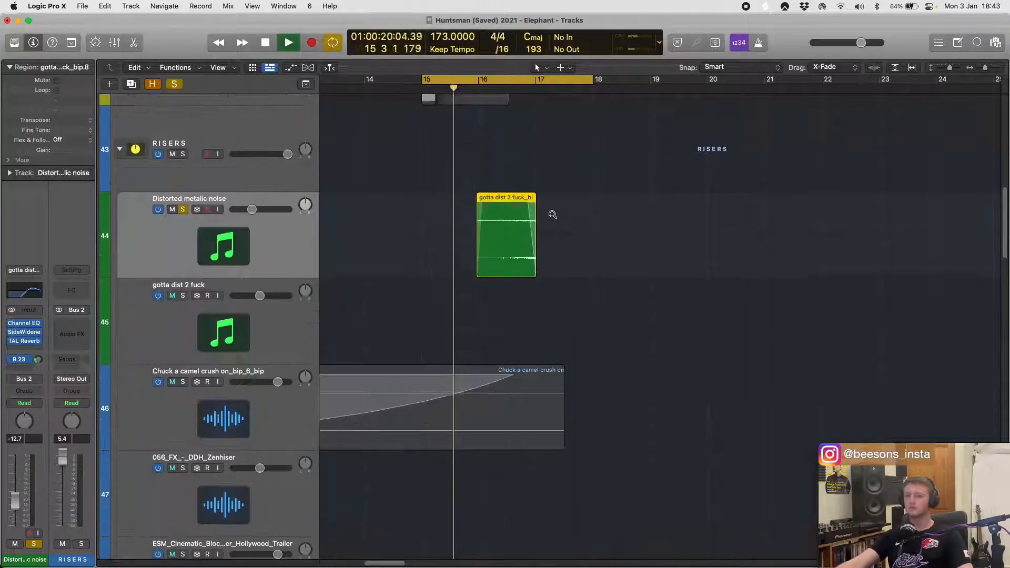
scroll(542, 237, right, 5)
key(space)
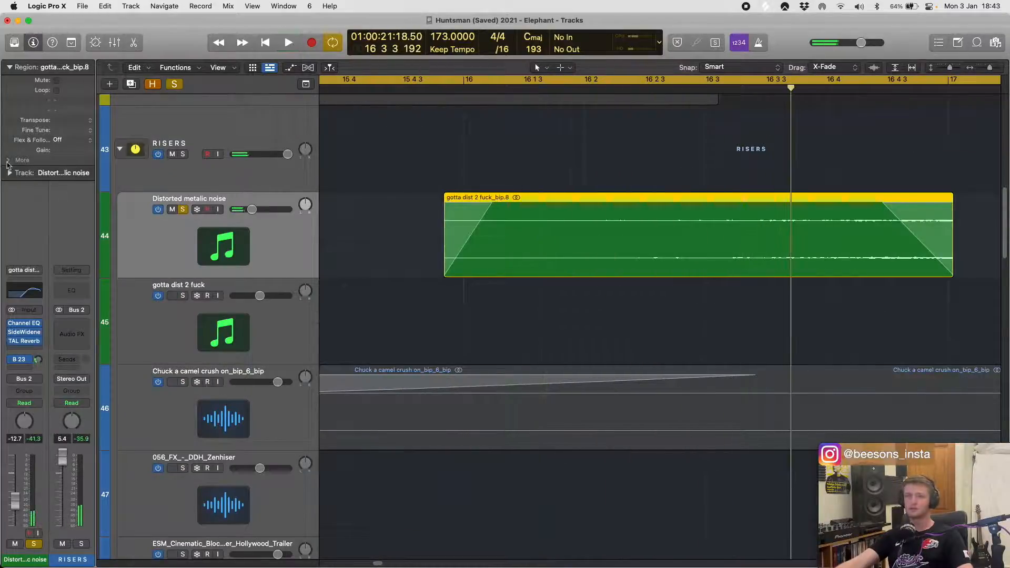
- Check the additional region parameters of the Distorted metalic noise region and play it once more
click(9, 160)
click(7, 160)
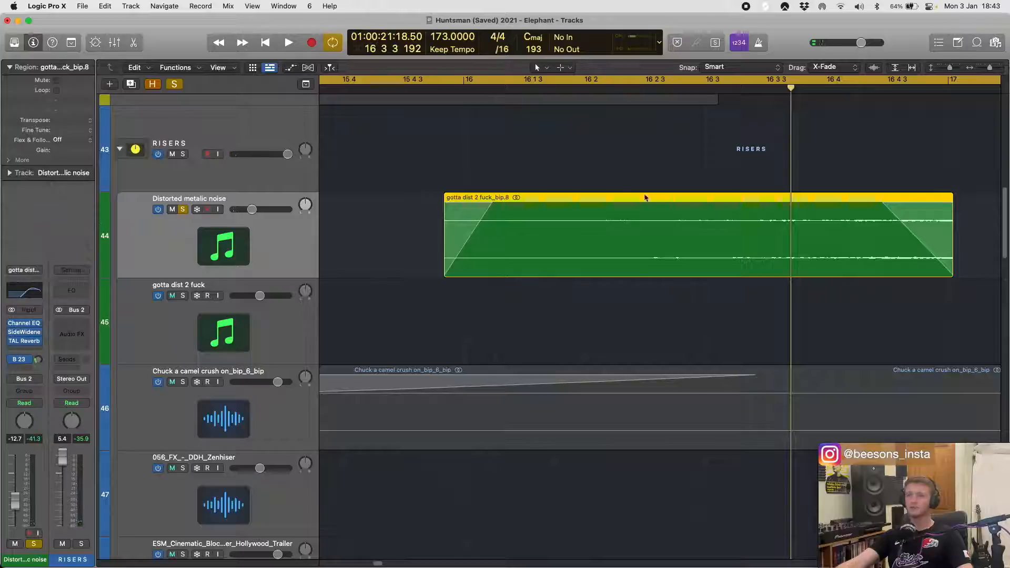
scroll(648, 200, left, 5)
key(space)
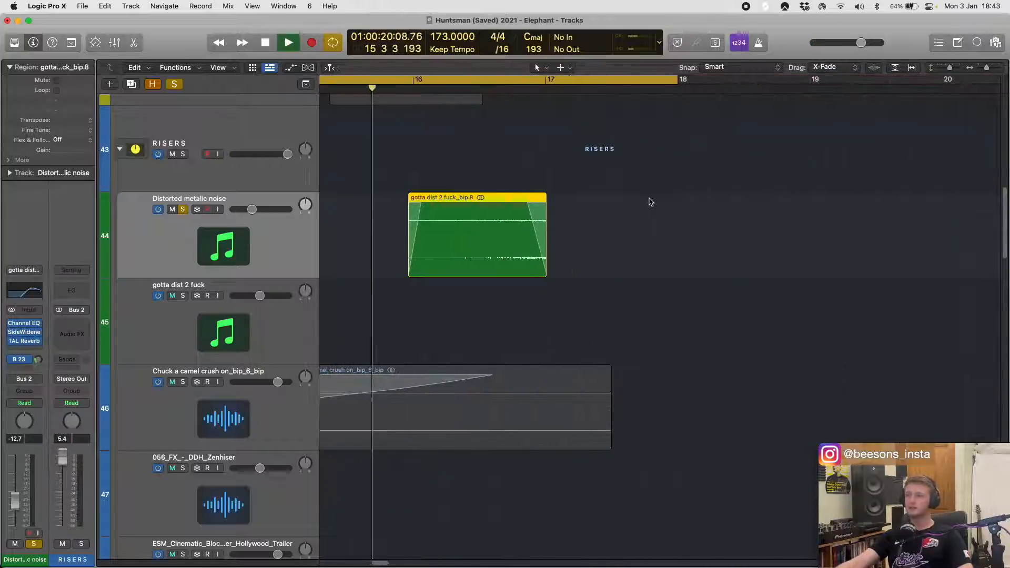
key(space)
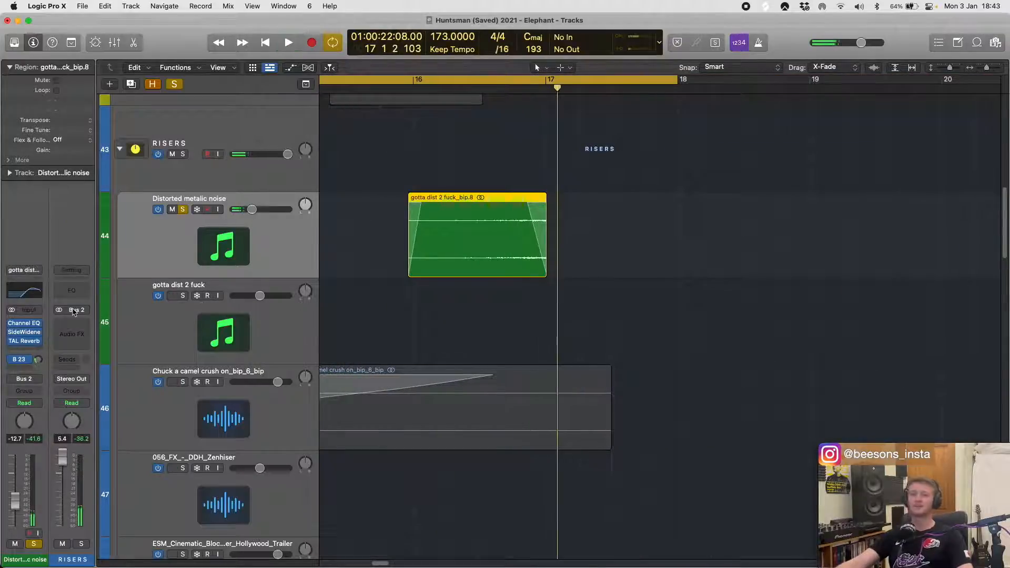
- Open the Channel EQ, SideWidener and TAL Reverb settings on Distorted metalic noise and play the track through them
click(24, 323)
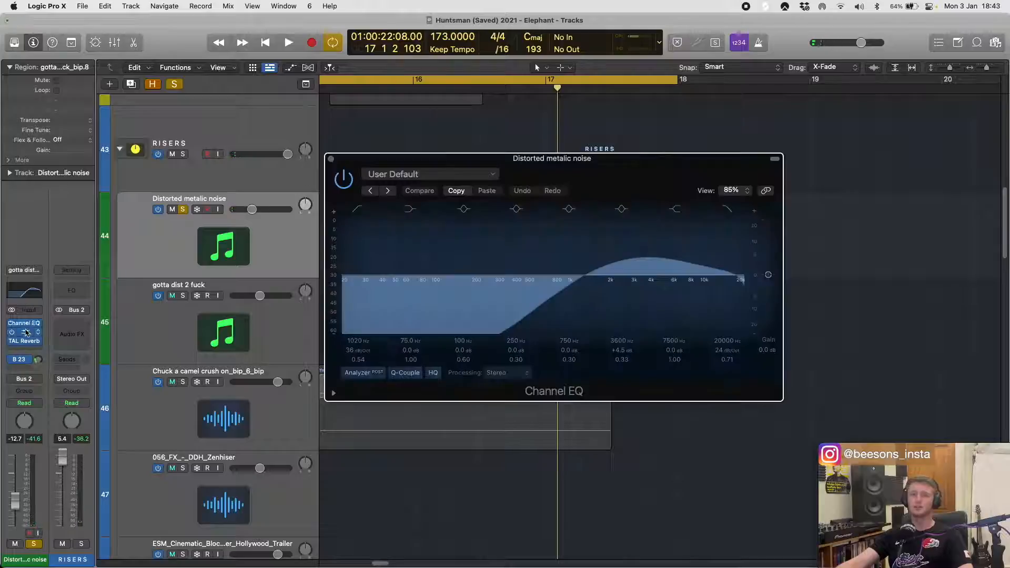
click(26, 334)
key(space)
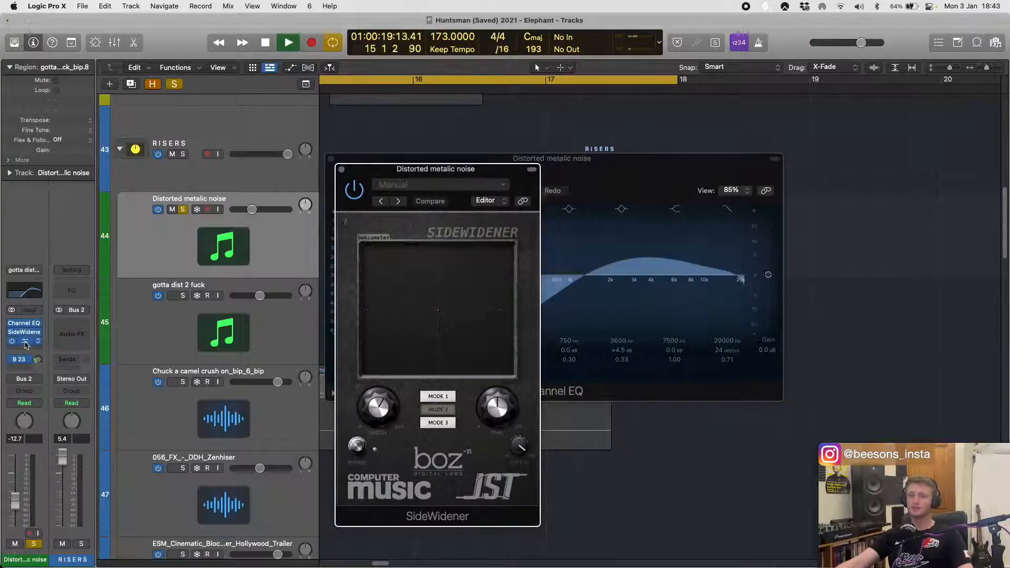
click(25, 342)
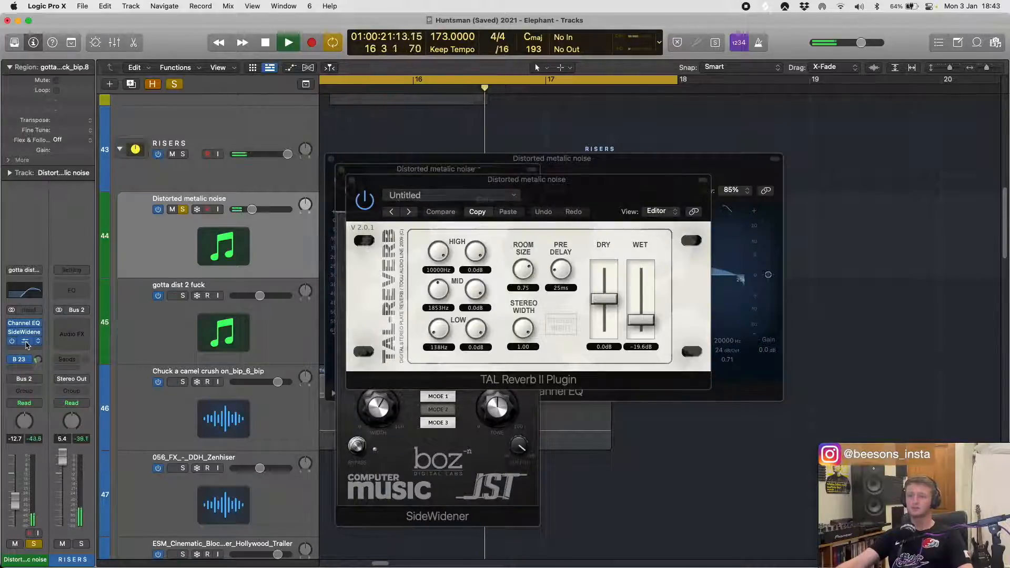
- Play Distorted metalic noise with its three plug-ins bypassed for comparison, and re-enable them
key(space)
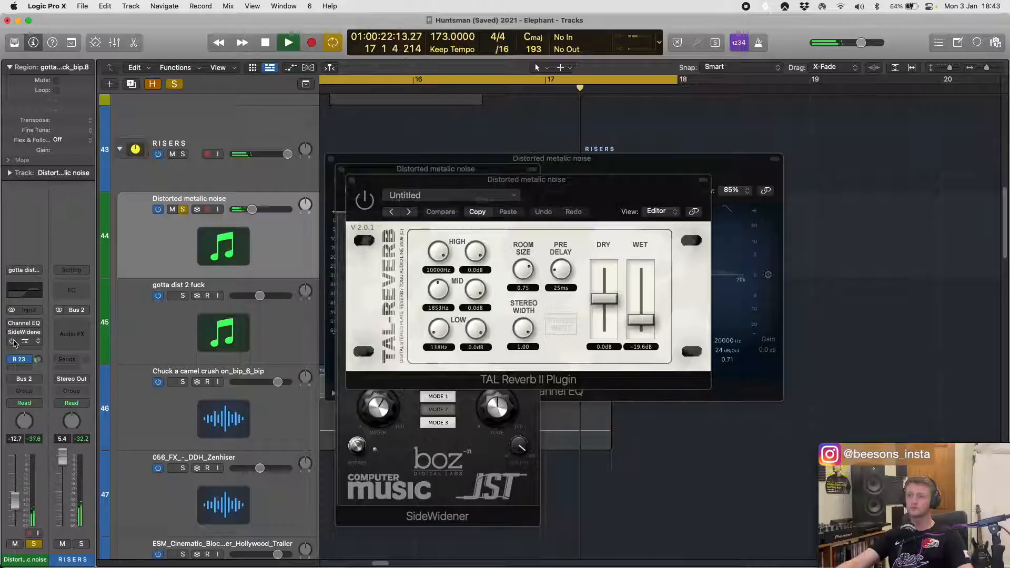
key(space)
drag(12, 324, 12, 333)
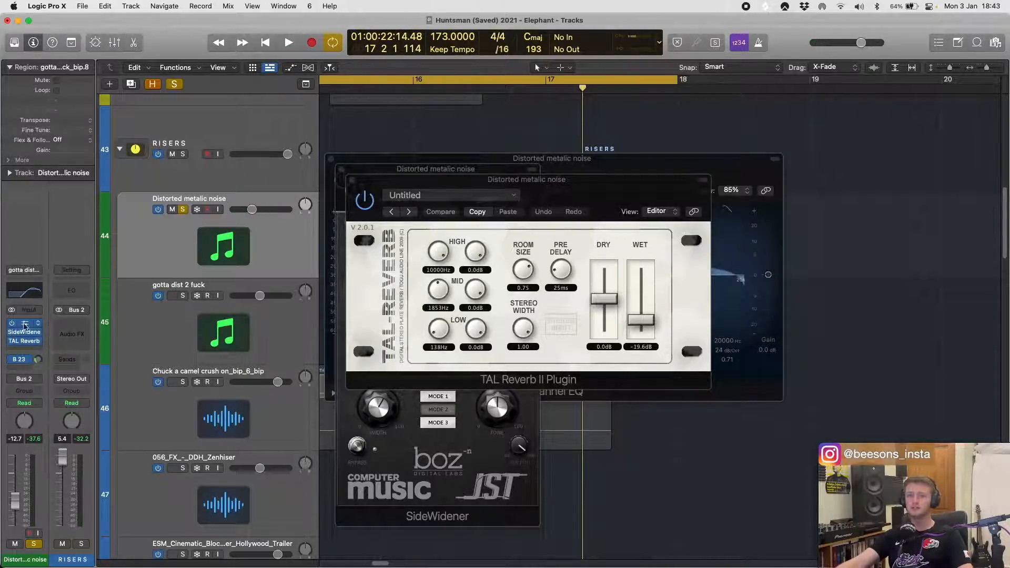
- Close the Channel EQ, SideWidener and TAL Reverb windows of the Distorted metalic noise track
click(24, 325)
click(24, 332)
click(24, 342)
- Loop the four Distorted metalic noise regions between bars 65 and 81, and play them unsoloed within the full arrangement
scroll(580, 243, down, 10)
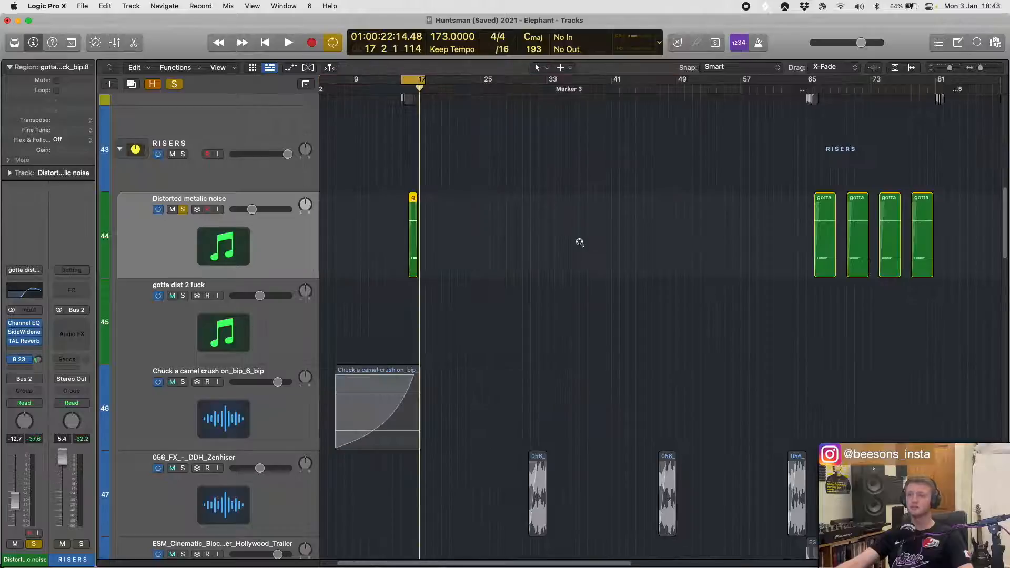
scroll(579, 242, down, 5)
drag(771, 214, 994, 205)
key(super+u)
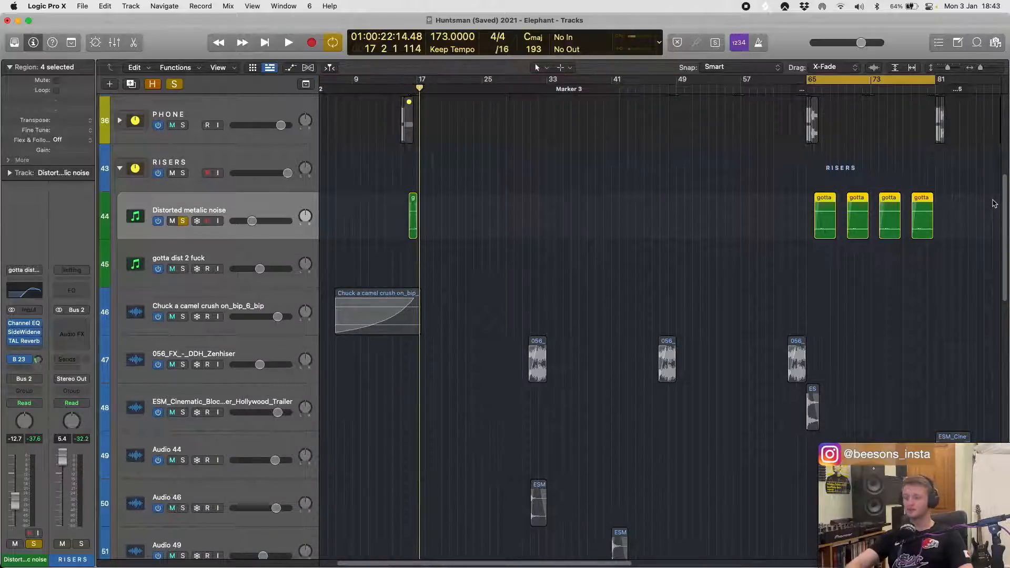
key(space)
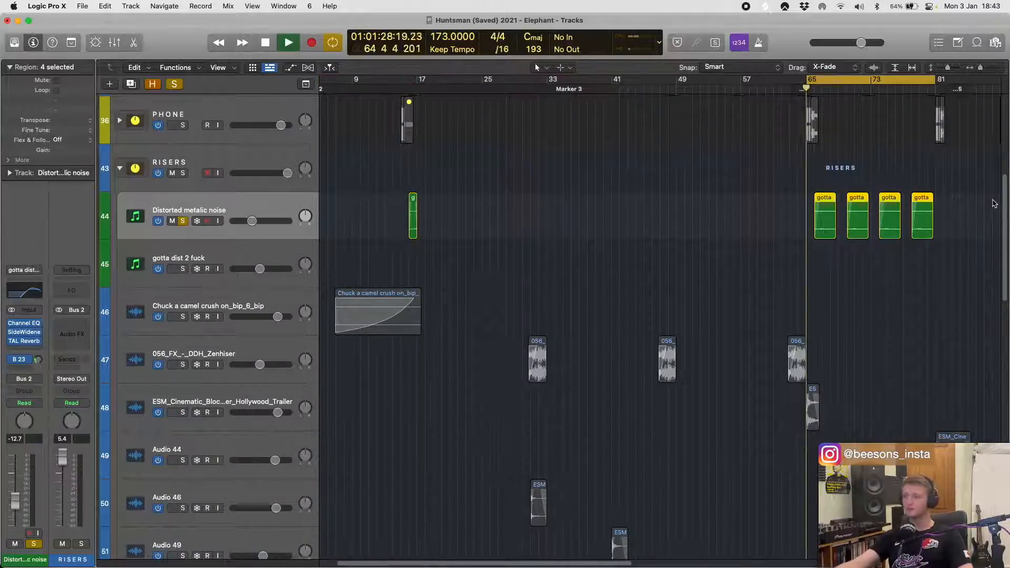
click(181, 223)
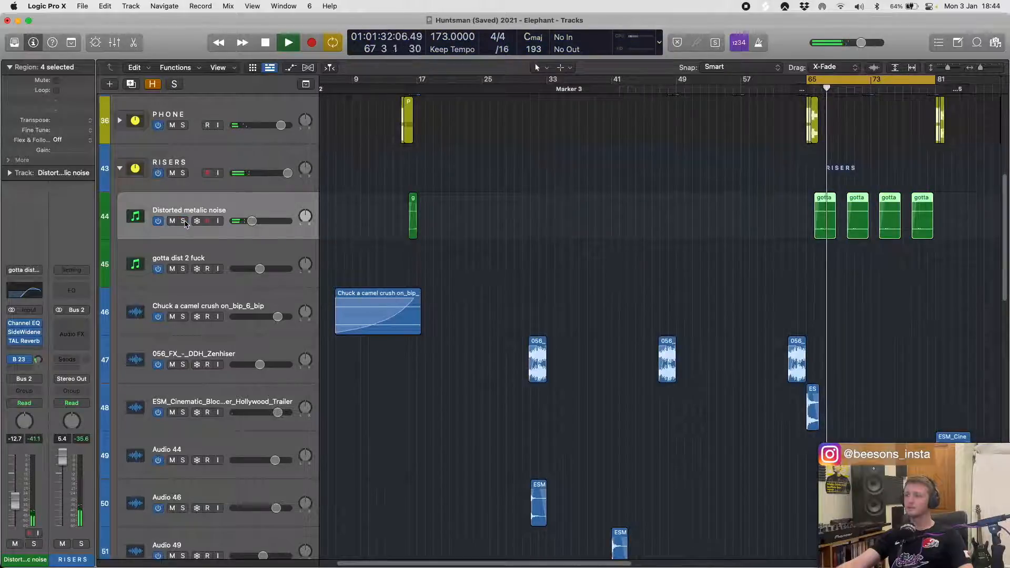
scroll(711, 218, down, 3)
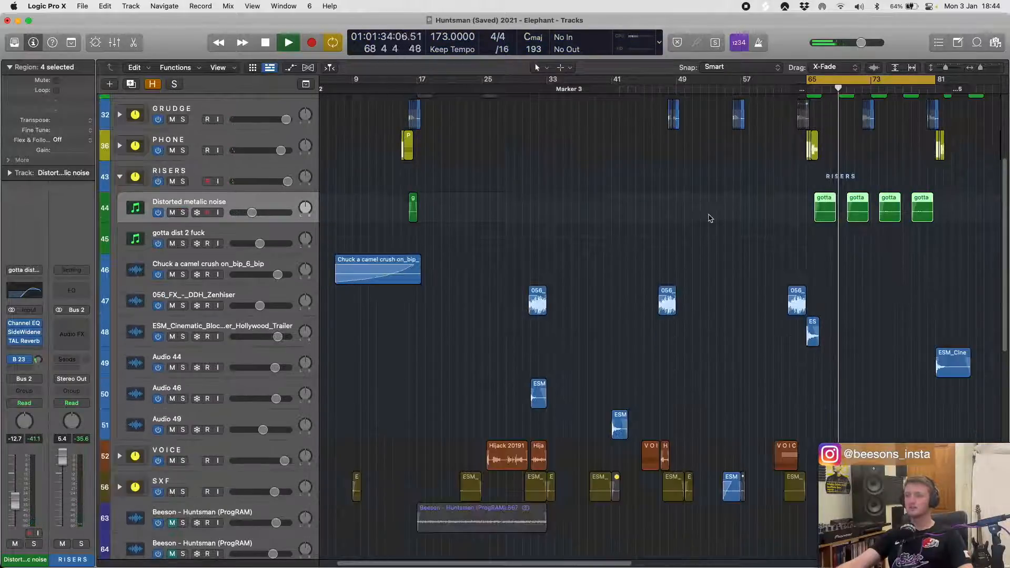
scroll(711, 218, up, 3)
scroll(710, 218, down, 3)
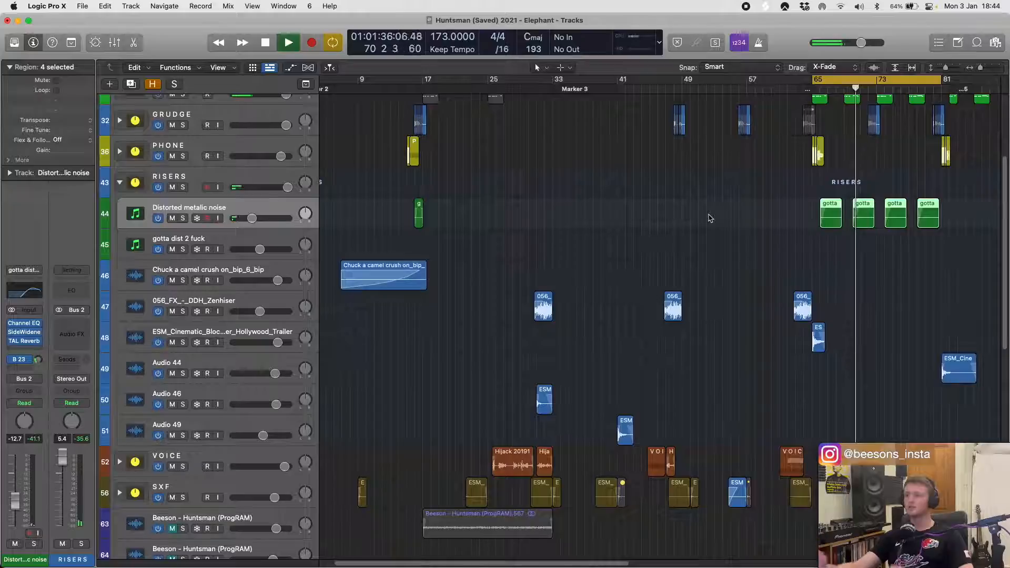
scroll(711, 219, left, 2)
key(space)
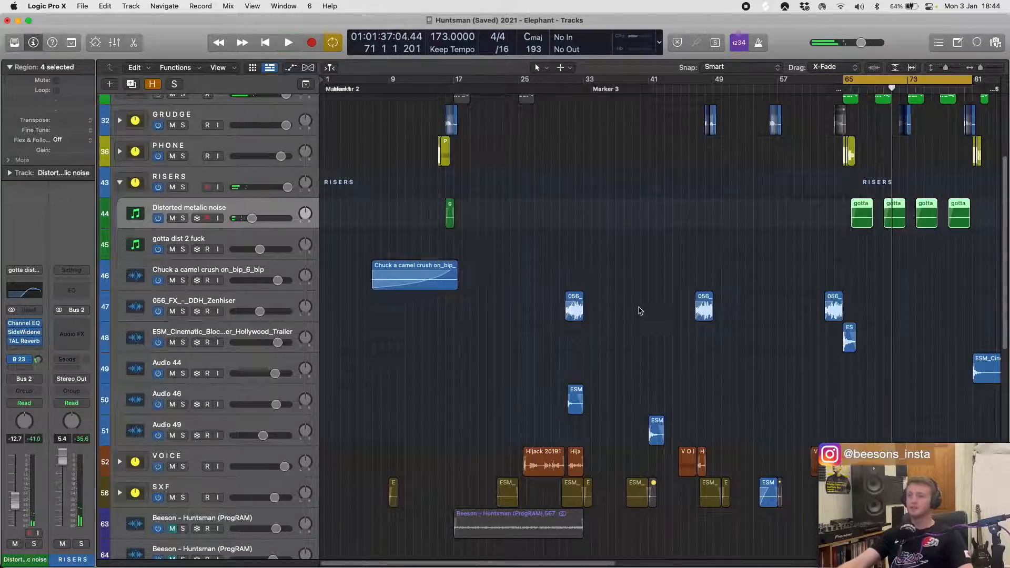
- Loop the single region on the gotta dist 2 fuck track near bar 96, solo it, play it and view it up close
scroll(640, 311, down, 5)
click(657, 243)
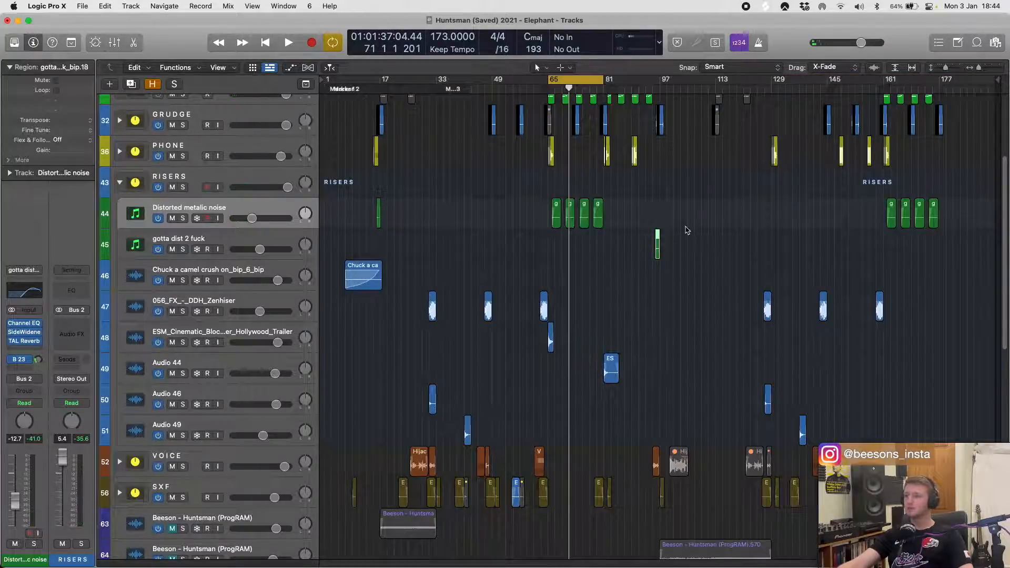
key(super+u)
key(ctrl+s)
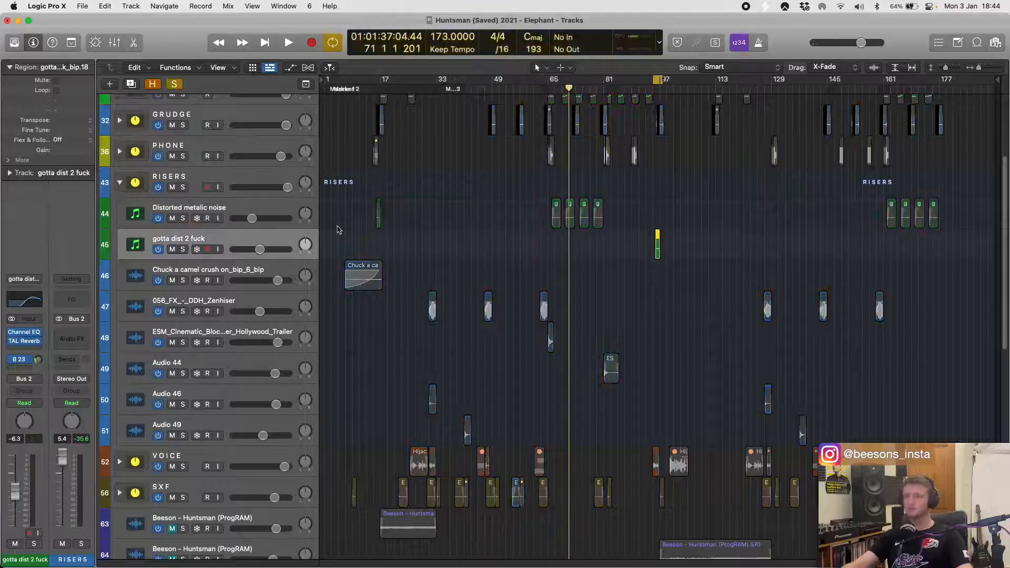
key(space)
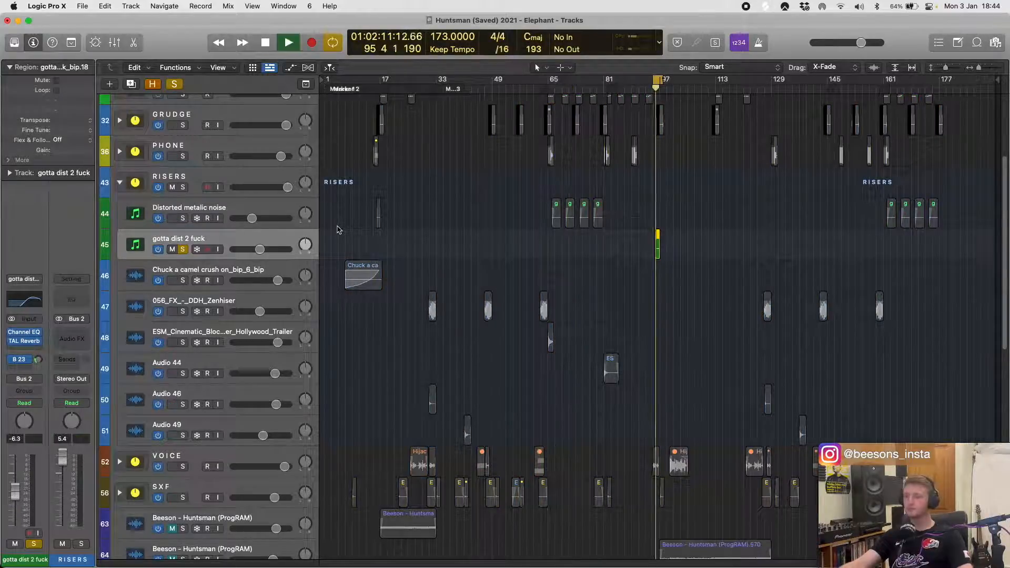
key(super+Right)
key(super+Right)
key(super+Right)
key(super+Right)
key(super+Right)
key(super+Right)
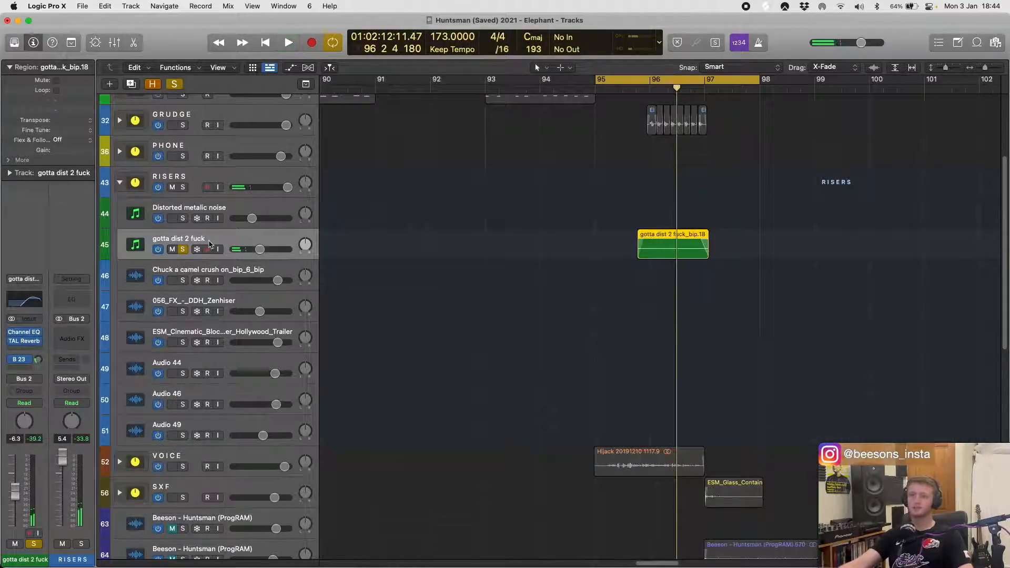
- Check the track's Bus 23 send to F Dist and play through it while viewing its CamelCrusher, OTT and Single Band EQ settings
click(20, 359)
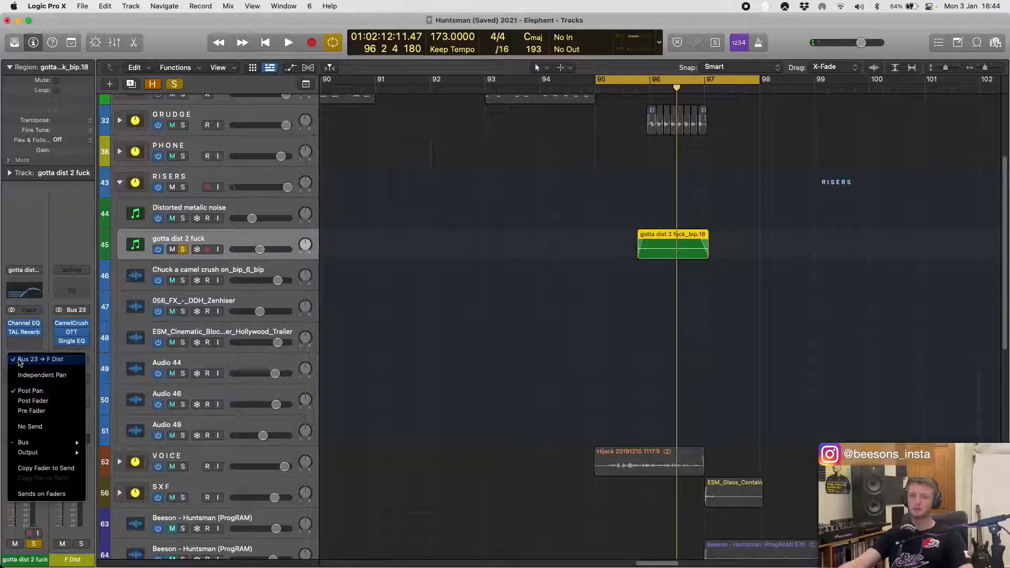
key(Escape)
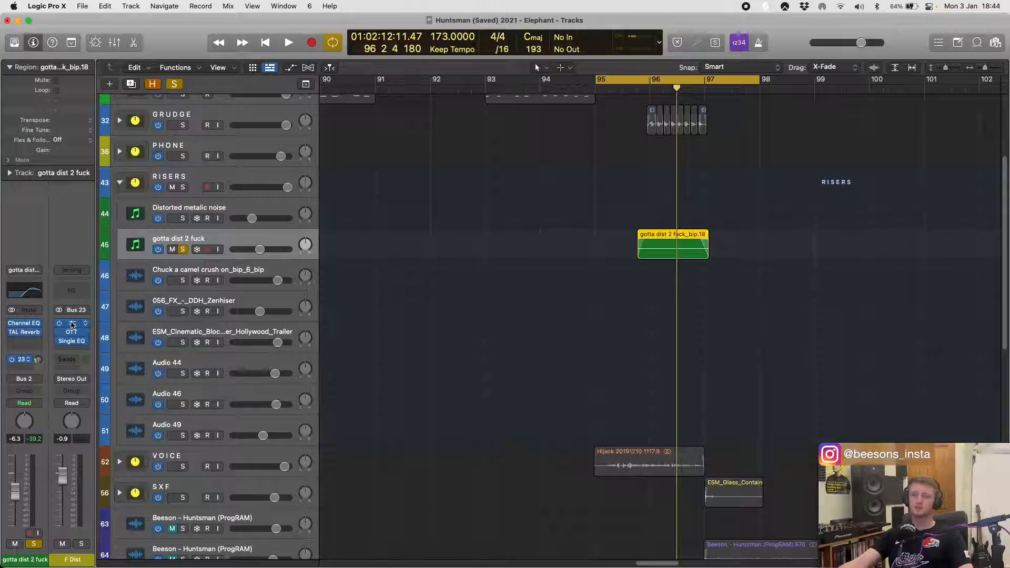
key(space)
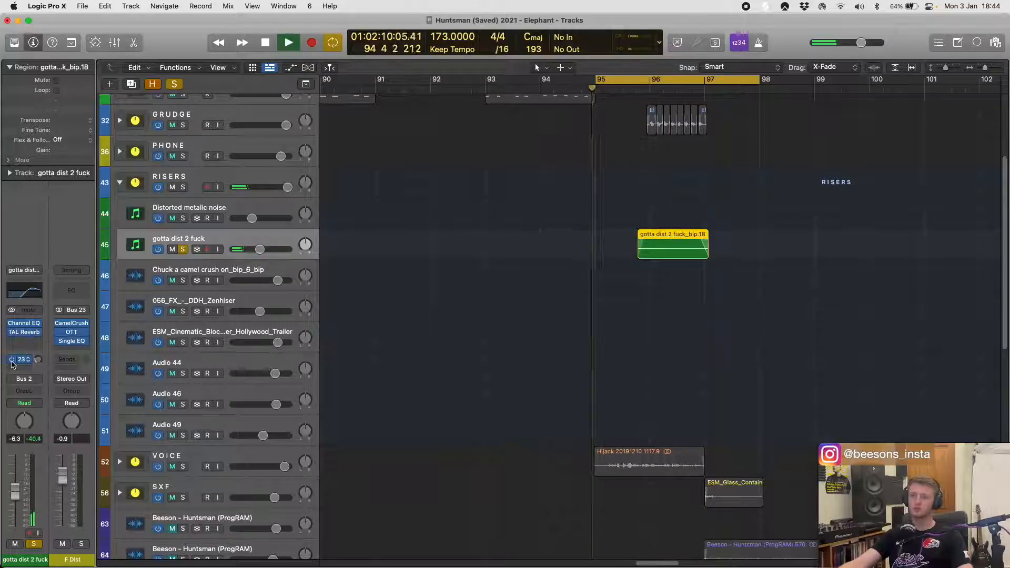
click(72, 323)
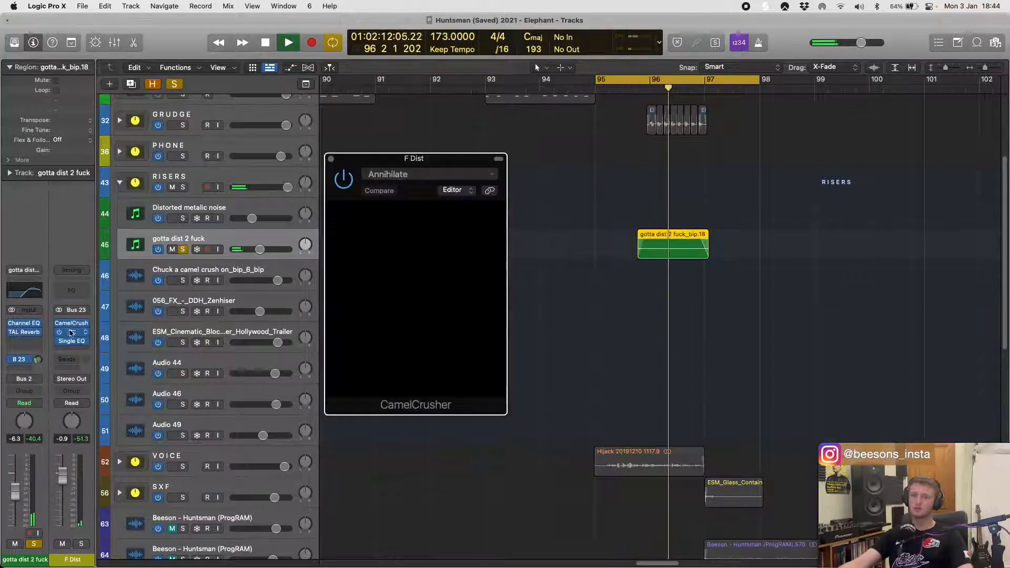
click(72, 333)
click(72, 340)
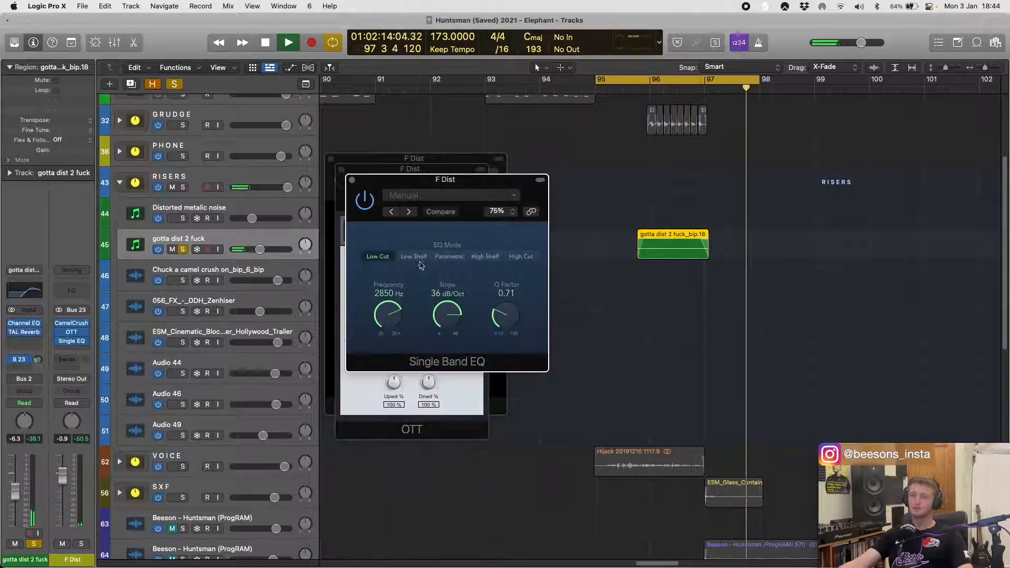
key(space)
click(352, 180)
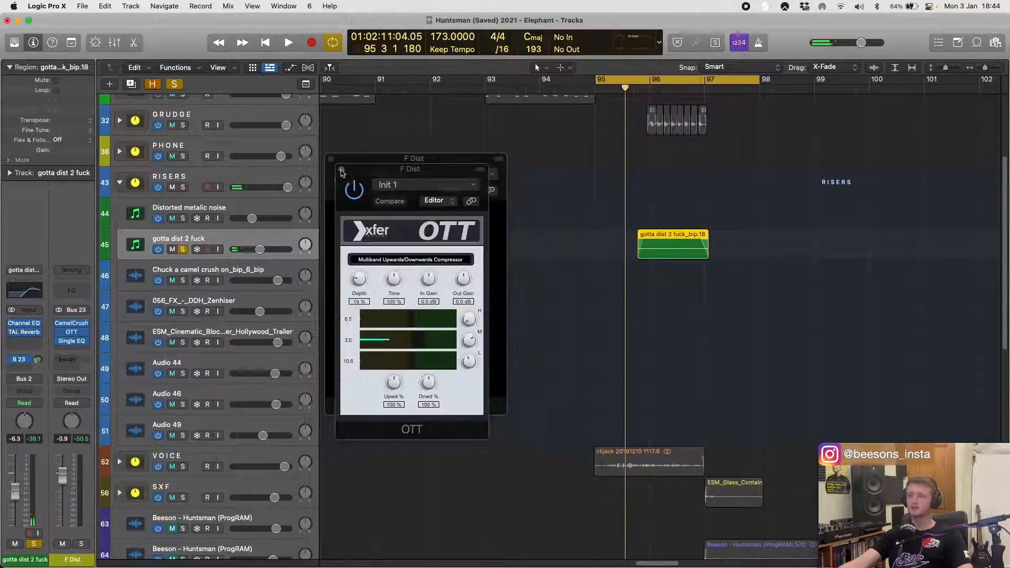
click(341, 170)
click(332, 159)
- Unsolo the gotta dist 2 fuck track and solo the Chuck a camel crush on_bip_6_bip track in the RISERS stack
ctrl+alt+click(656, 280)
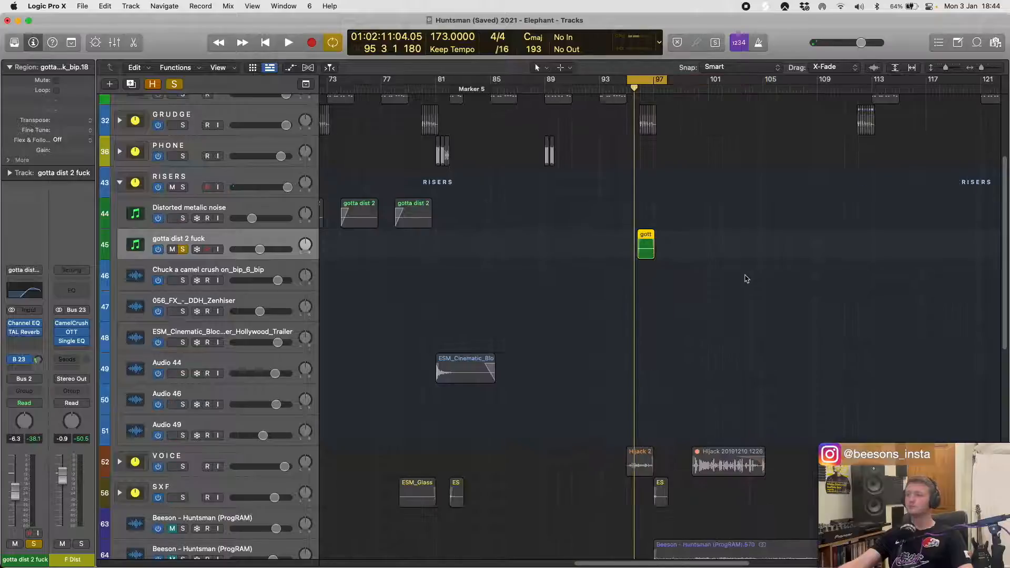
ctrl+alt+click(748, 279)
ctrl+alt+click(718, 288)
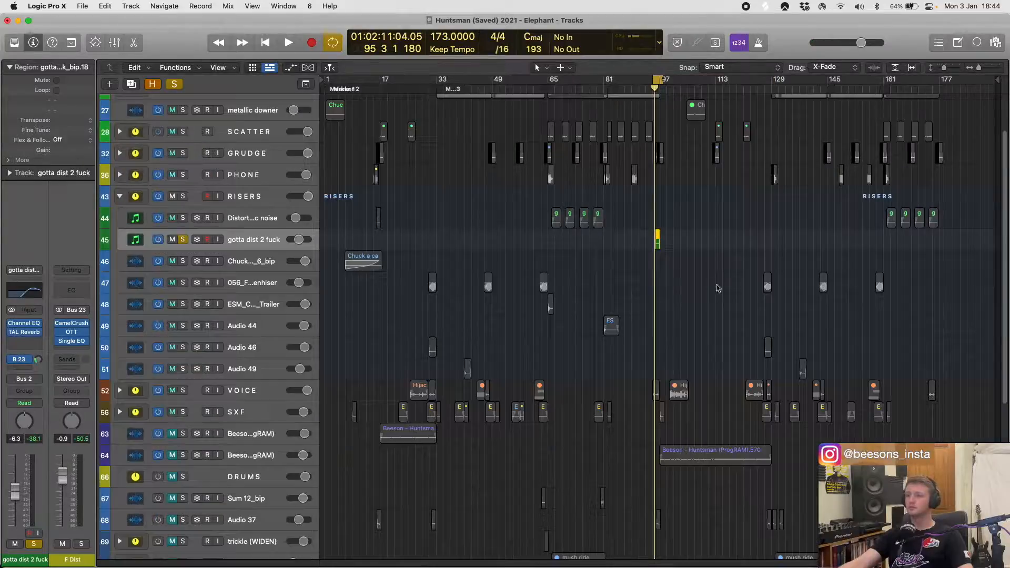
click(180, 241)
click(236, 265)
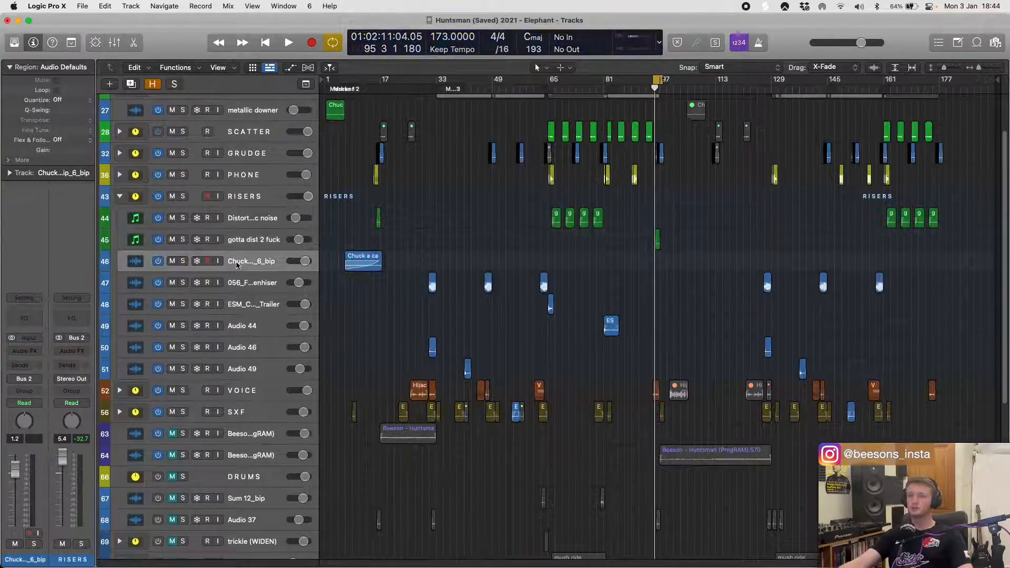
click(184, 262)
- Examine the long fade-in on the Chuck a camel crush on_bip_6_bip region up close and play the region soloed
scroll(368, 286, up, 6)
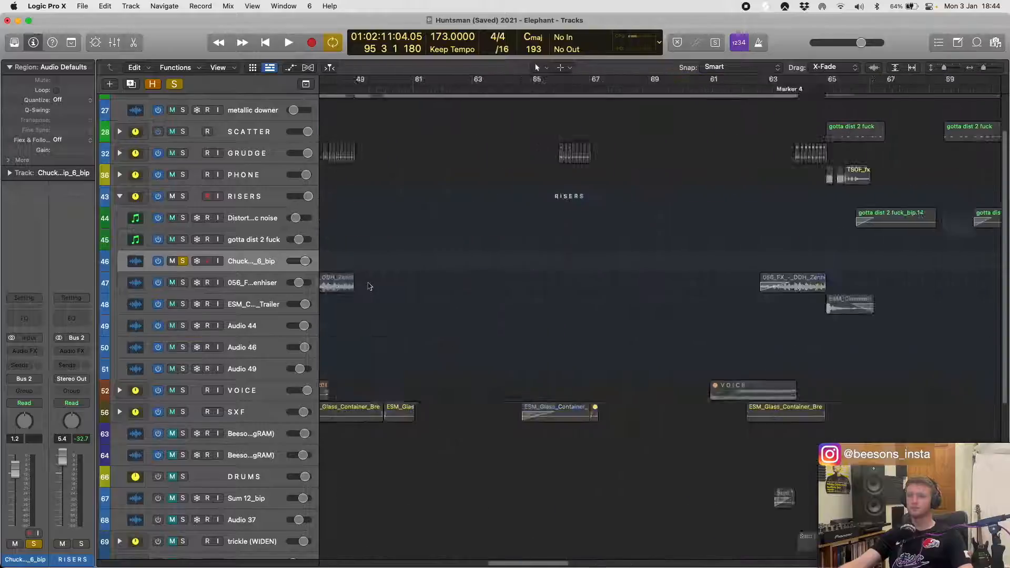
scroll(369, 286, left, 20)
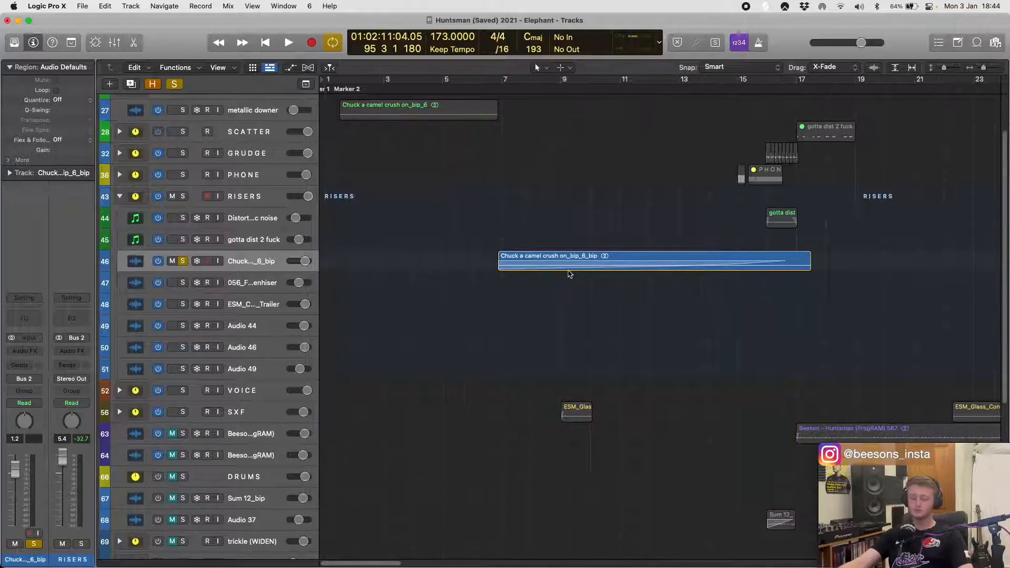
scroll(569, 274, up, 8)
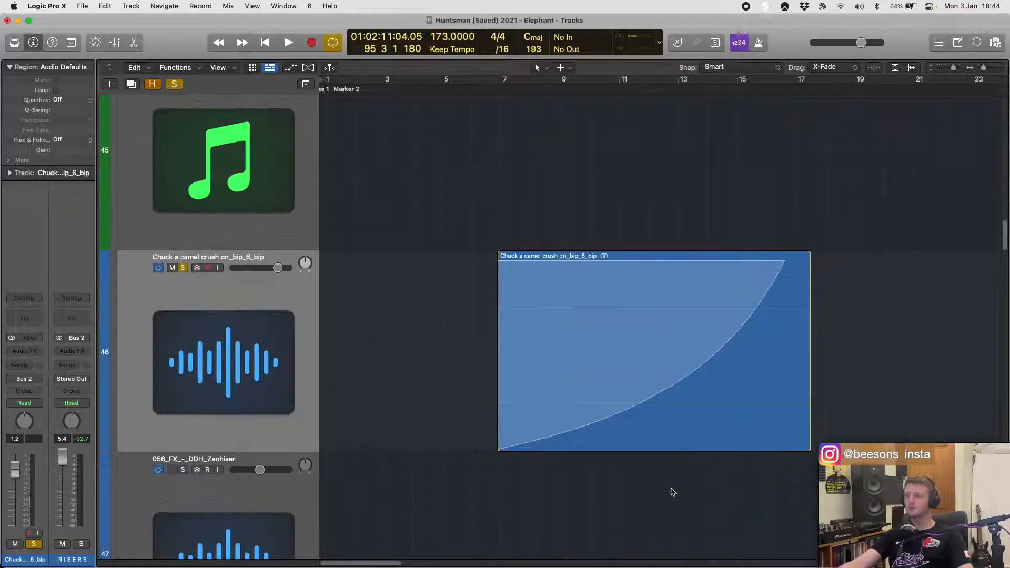
click(668, 417)
key(space)
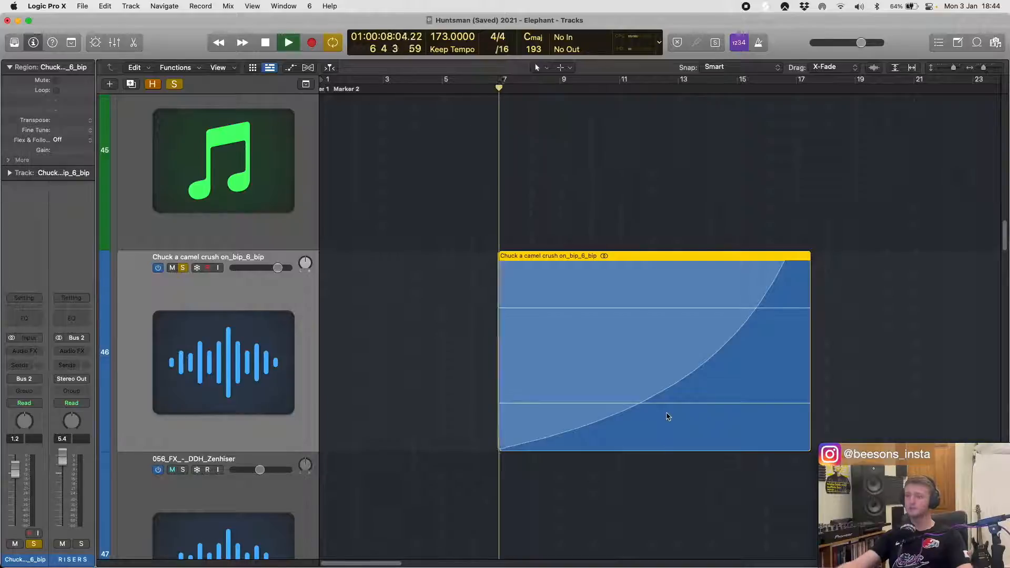
click(278, 298)
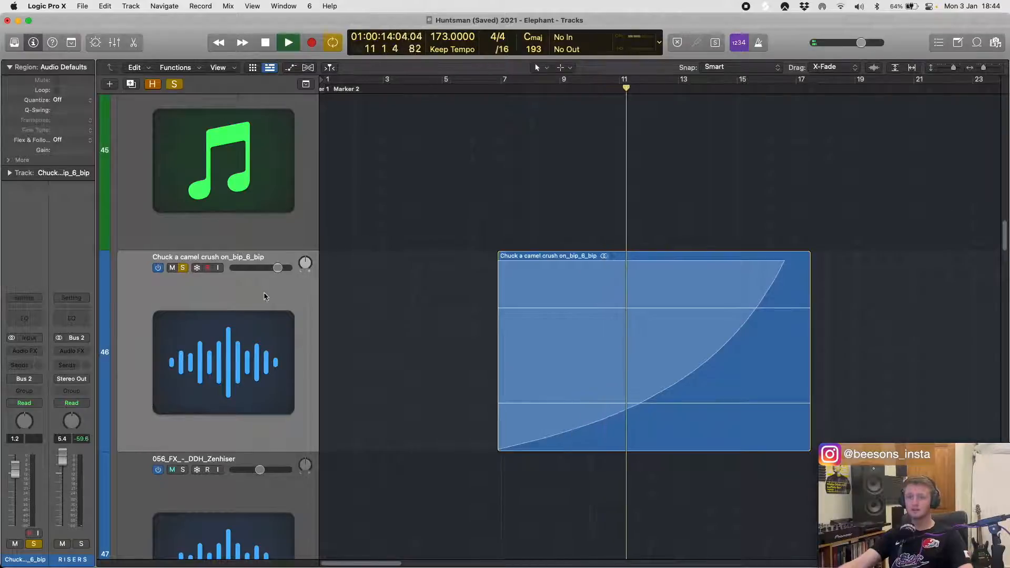
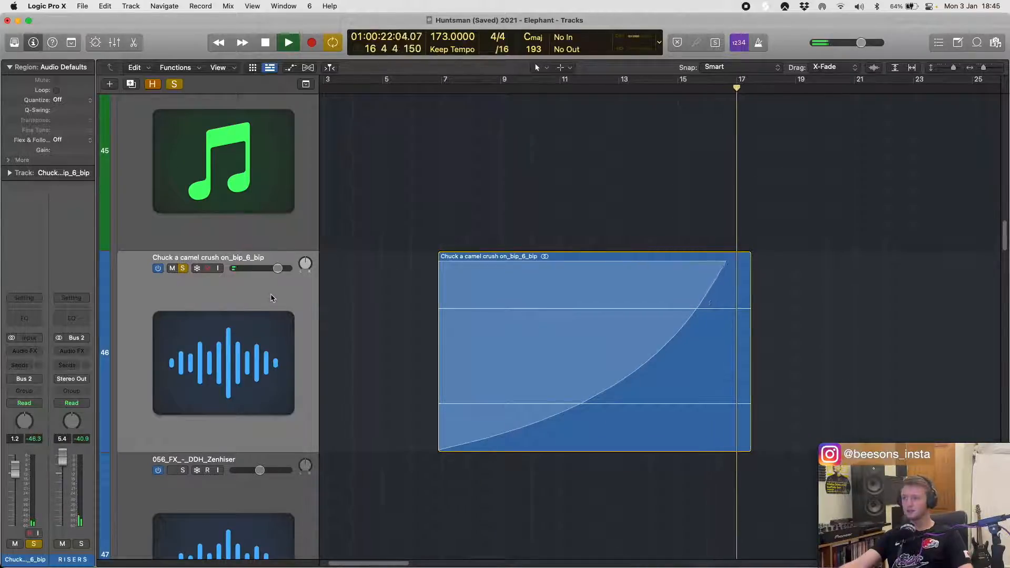
- View the end of the long fade-in on the Chuck a camel crush on_bip_6_bip region, with the full arrangement around it
scroll(506, 301, right, 4)
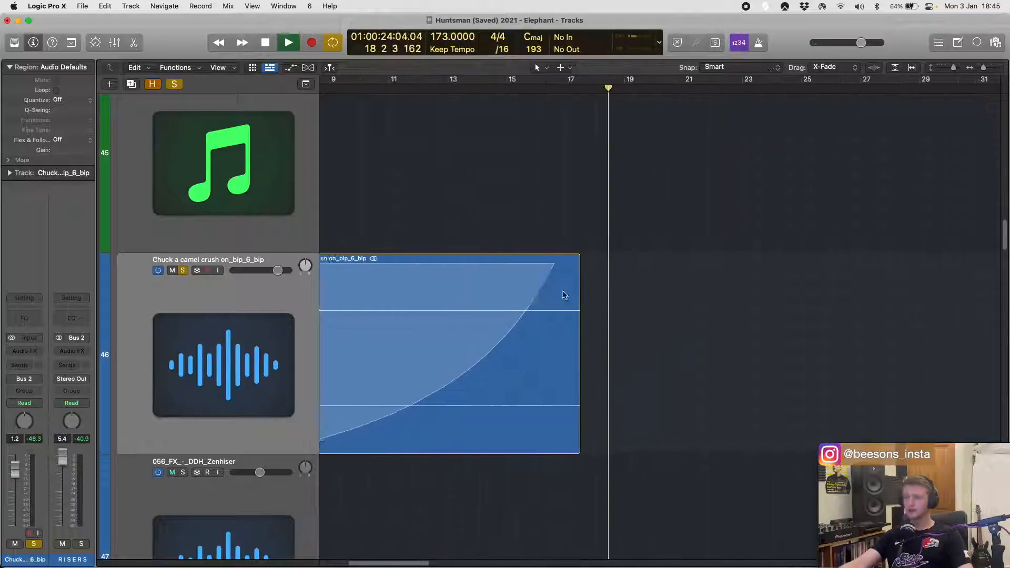
scroll(474, 295, left, 6)
click(530, 279)
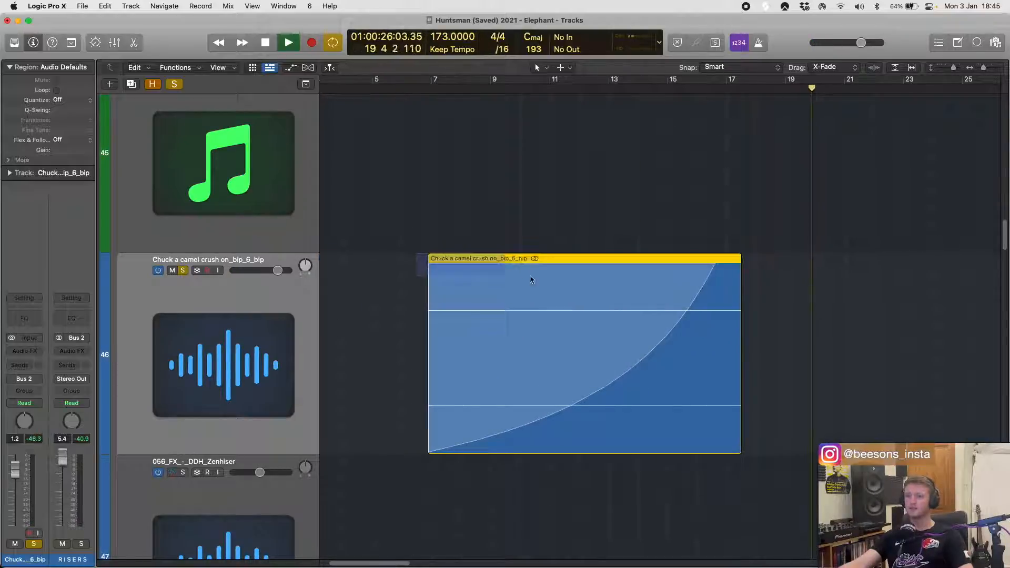
click(535, 239)
scroll(626, 302, down, 8)
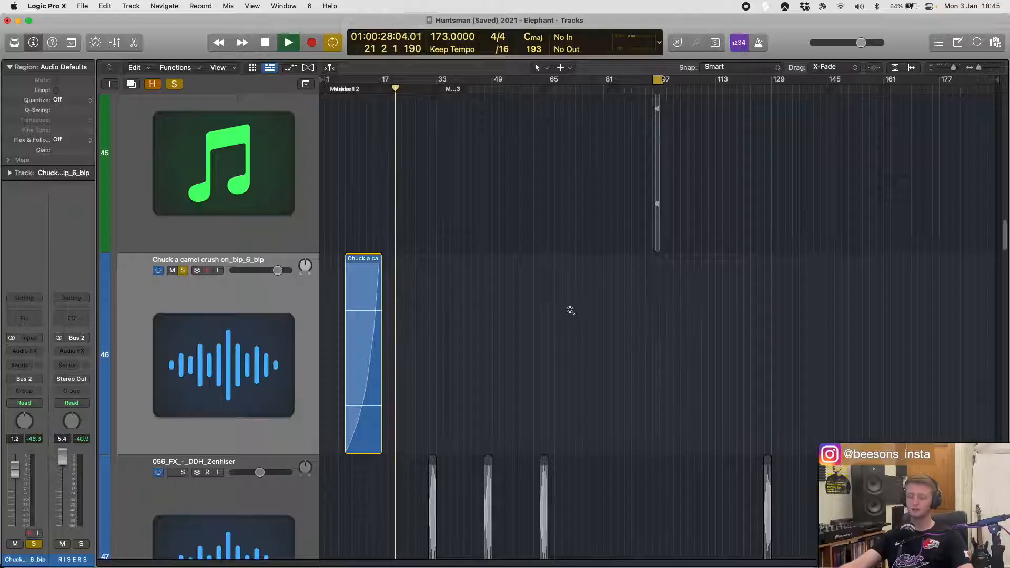
- Reduce the track height, stop playback and unsolo the Chuck a camel crush on_bip_6_bip track
key(super+Up)
key(super+Up)
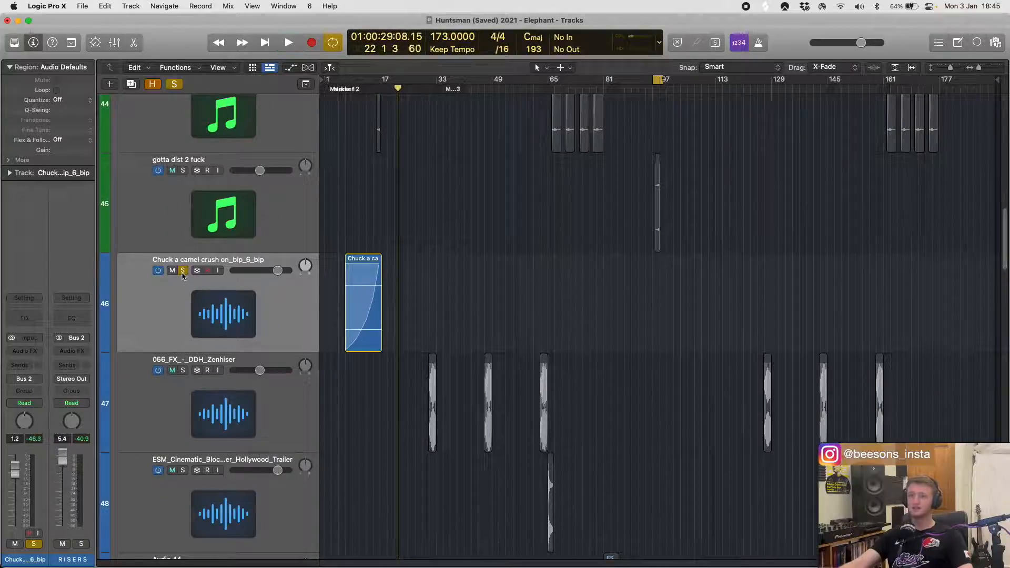
click(182, 272)
click(524, 357)
click(188, 318)
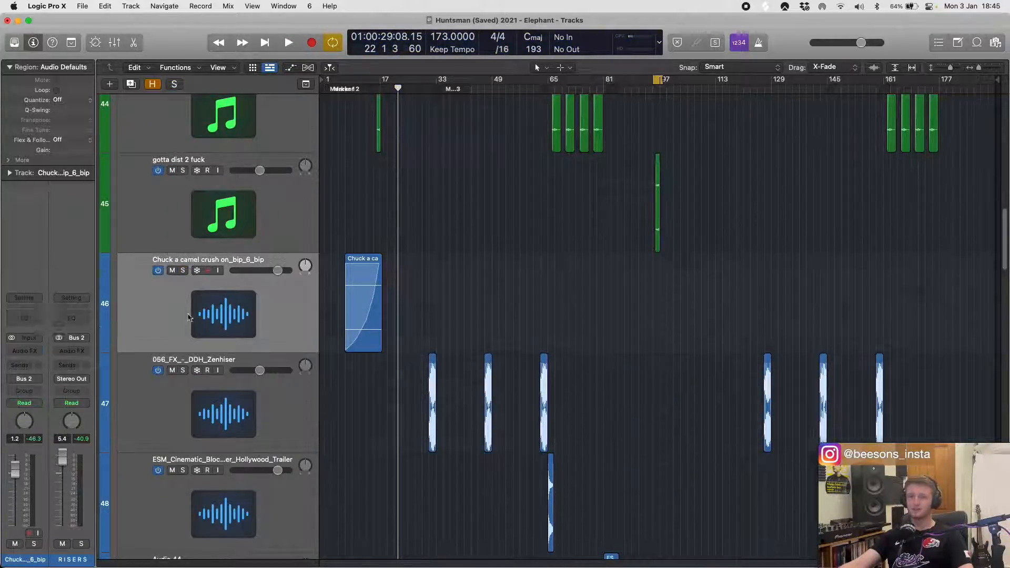
- Add a Channel EQ to the Chuck a camel crush on_bip_6_bip track with a 179 Hz low cut, and check its curve
click(24, 318)
drag(371, 287, 481, 292)
click(331, 159)
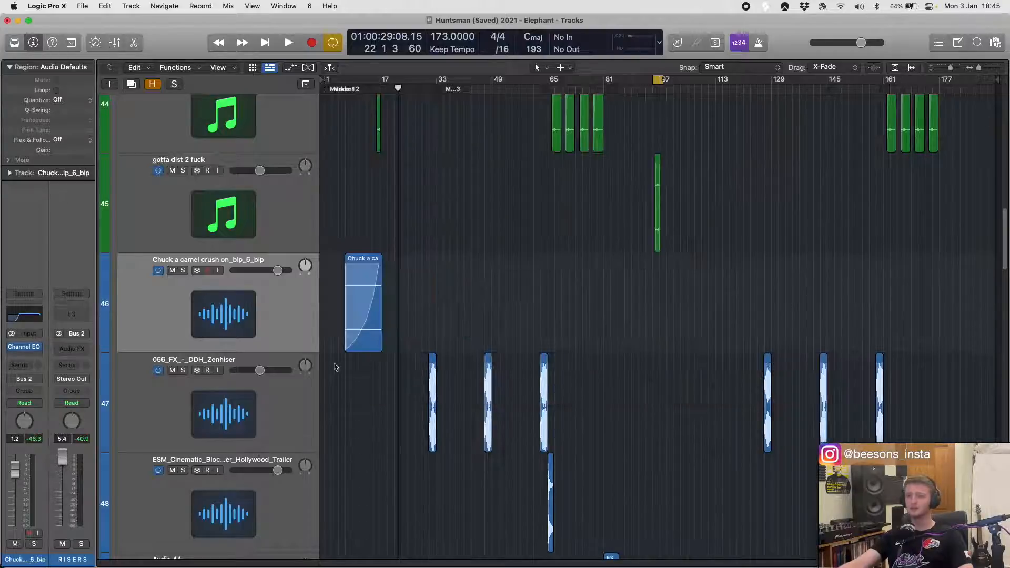
click(269, 400)
click(258, 286)
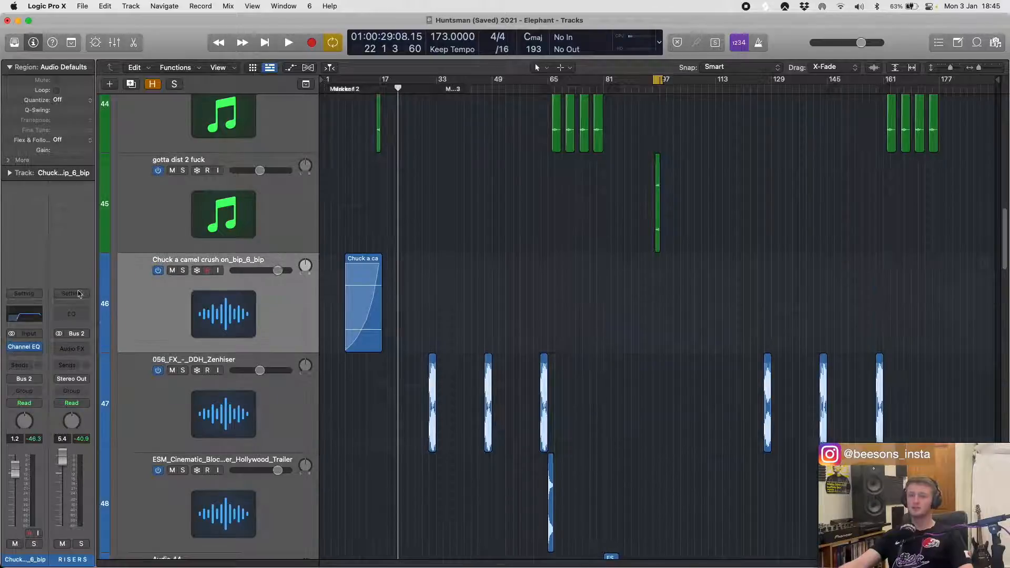
click(10, 315)
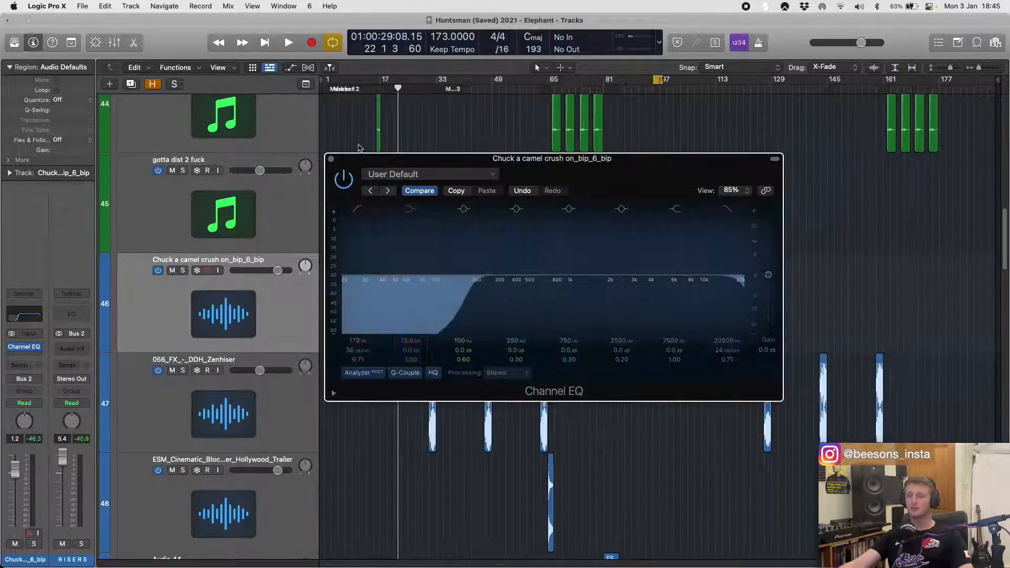
click(331, 159)
- Solo the 056_FX_-_DDH_Zenhiser track, loop its first region across bars 30 to 34 and start playing it
scroll(211, 294, down, 3)
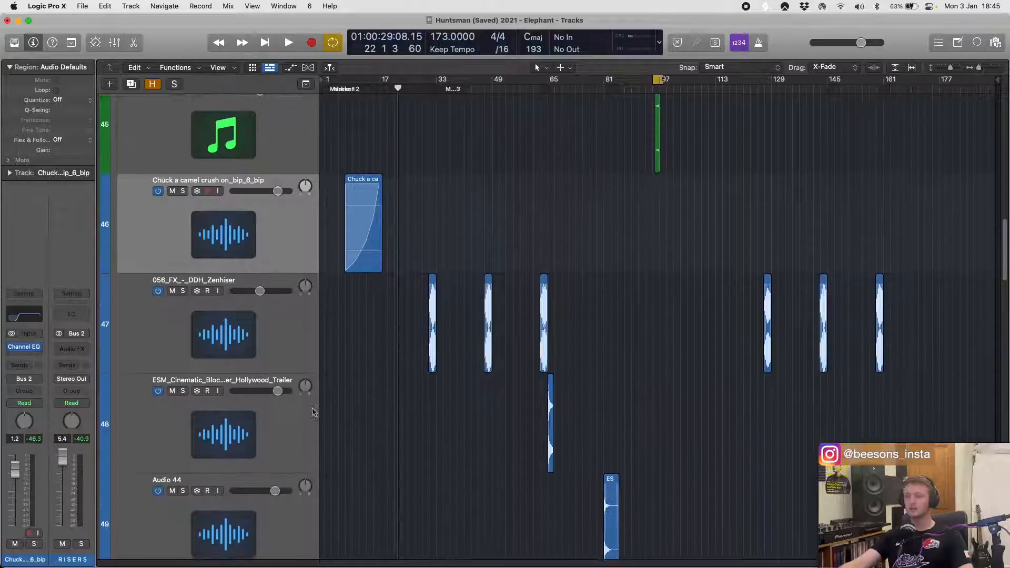
click(186, 296)
click(183, 290)
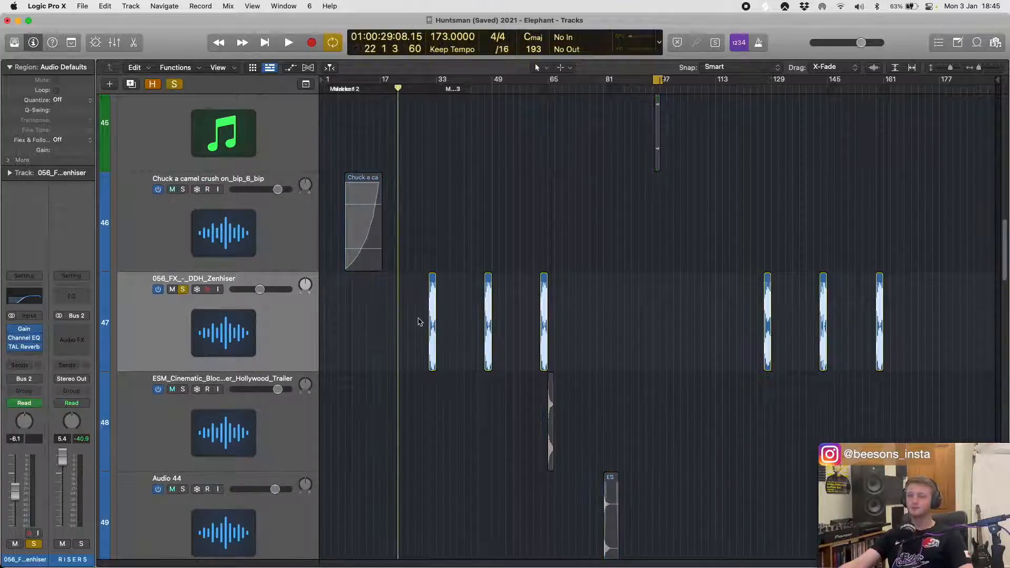
click(433, 310)
scroll(455, 300, up, 10)
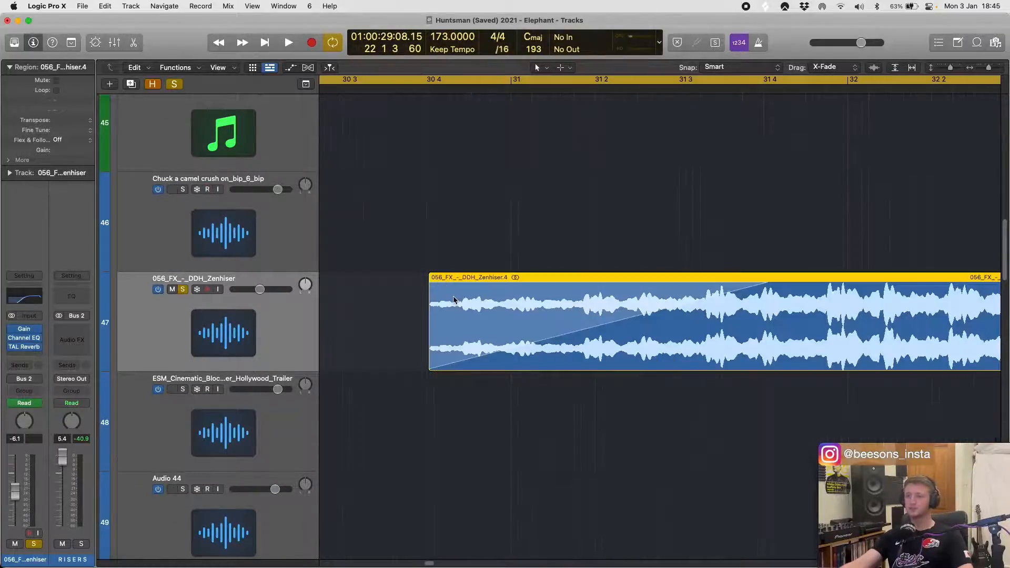
scroll(455, 300, down, 8)
key(shift+space)
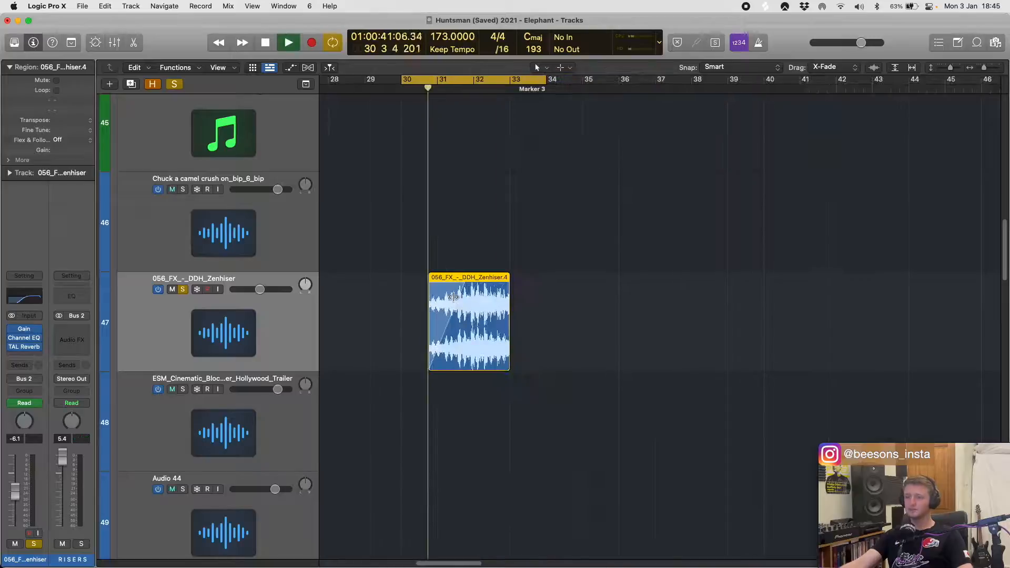
- Examine the fade-in on the first 056_FX_-_DDH_Zenhiser region up close during playback, return to the track overview and stop
scroll(436, 284, up, 5)
scroll(437, 284, up, 5)
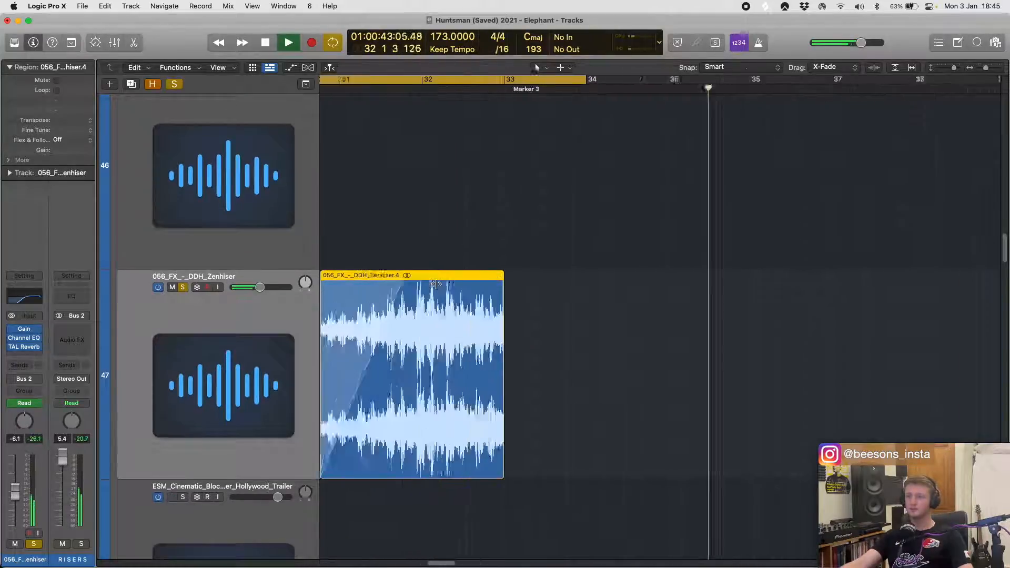
scroll(475, 322, left, 4)
scroll(475, 321, down, 3)
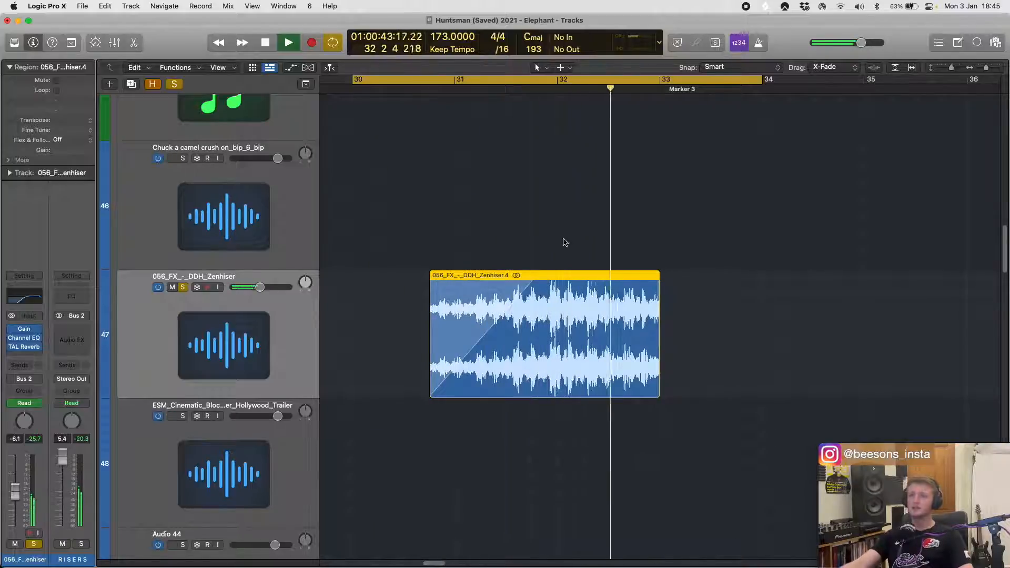
scroll(568, 324, down, 5)
scroll(569, 325, left, 5)
scroll(498, 305, down, 3)
key(space)
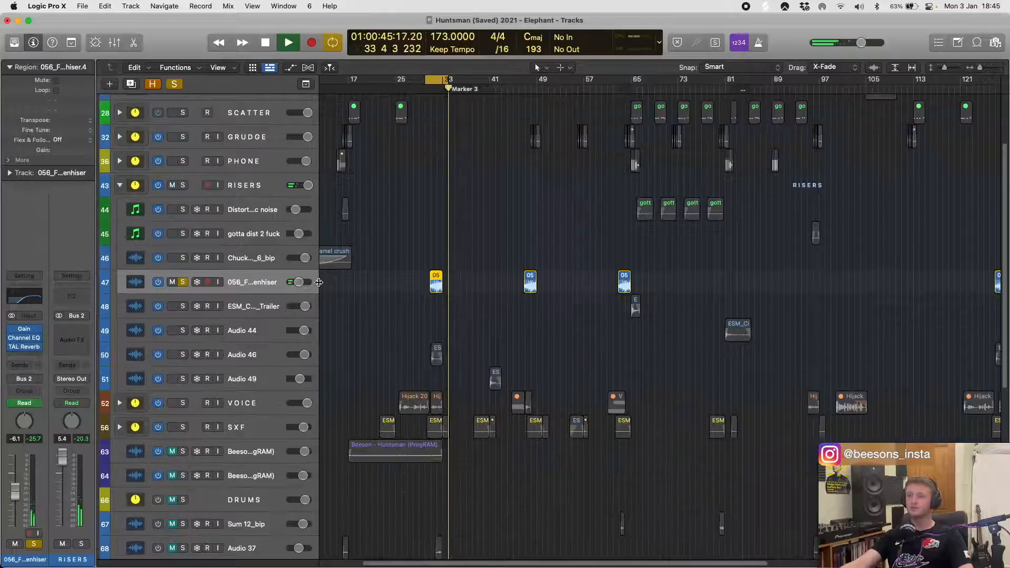
- Unsolo the 056_FX_-_DDH_Zenhiser track and play the looped passage with only the Huntsman (ProgRAM) track soloed
click(183, 282)
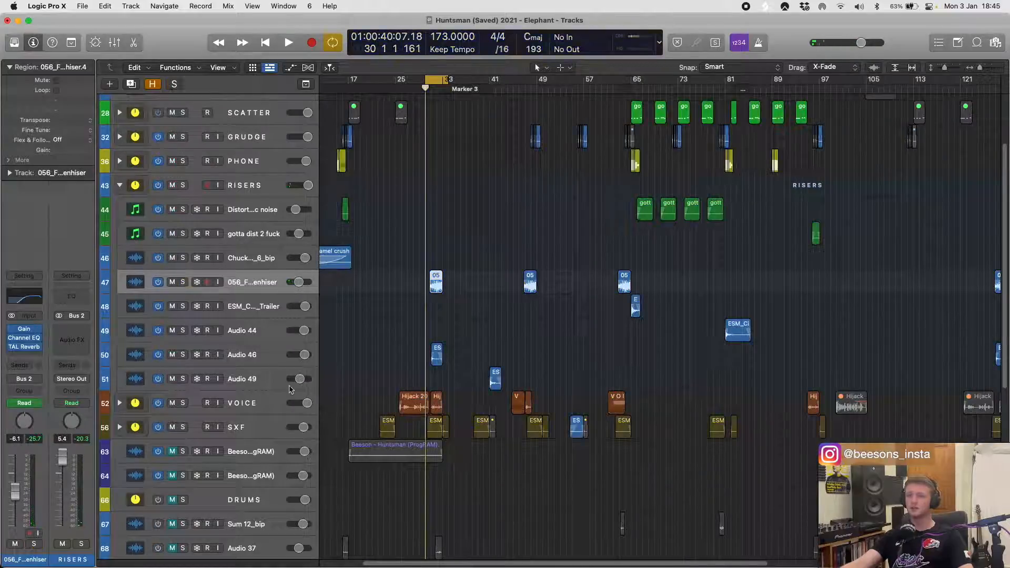
click(182, 452)
key(space)
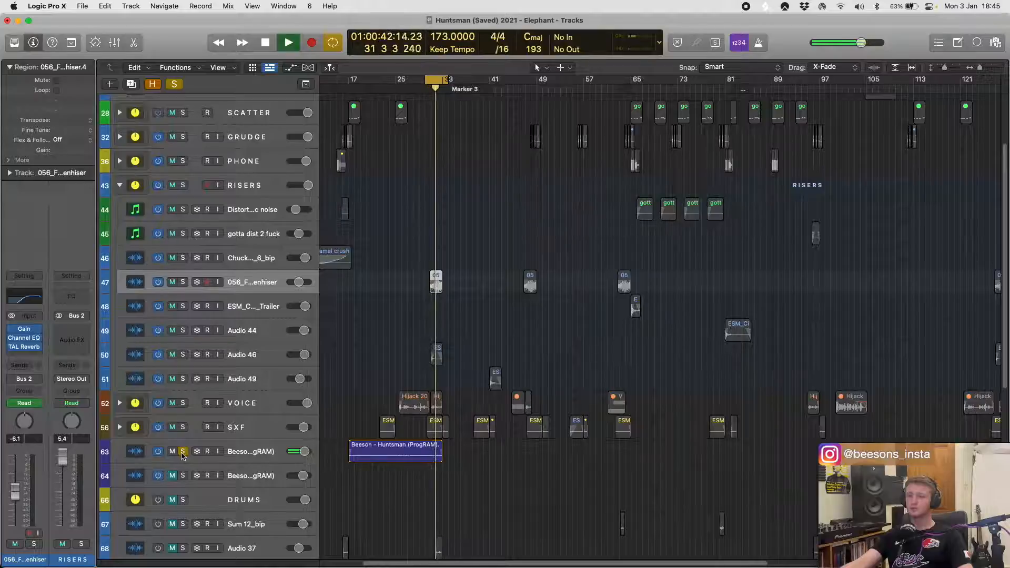
key(space)
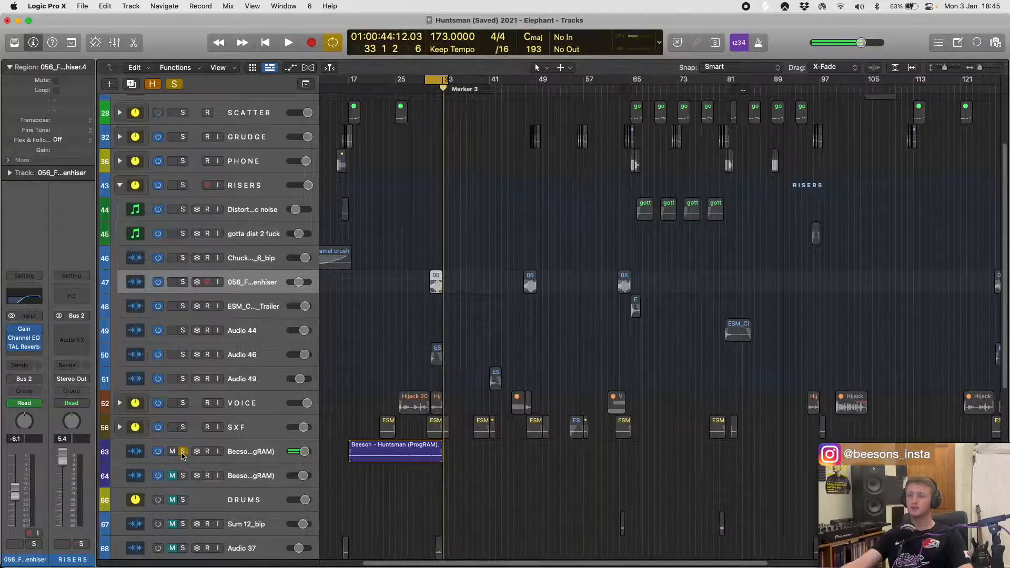
- Play the looped passage with both the Huntsman (ProgRAM) and 056_FX_-_DDH_Zenhiser tracks soloed
click(183, 452)
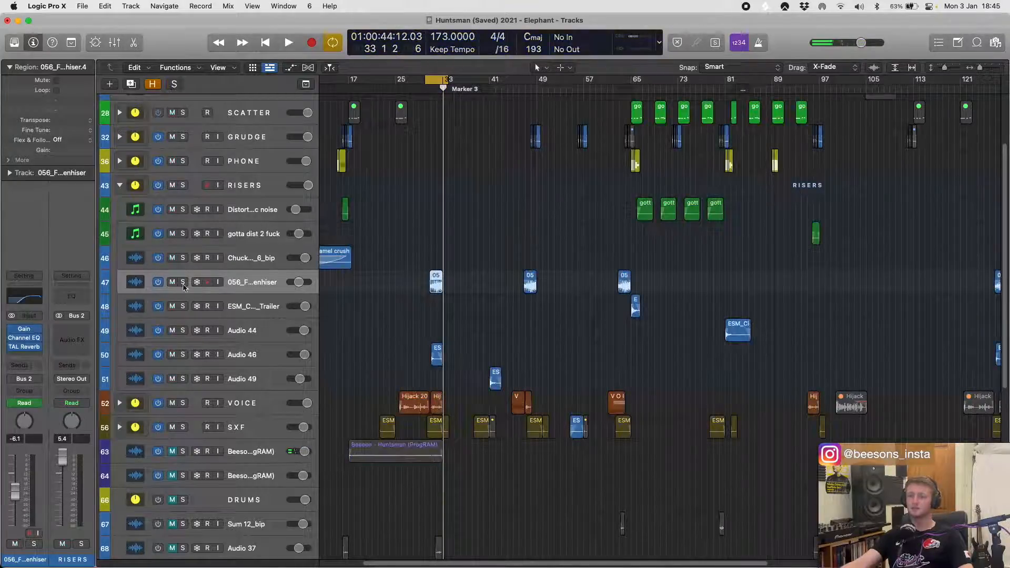
click(183, 452)
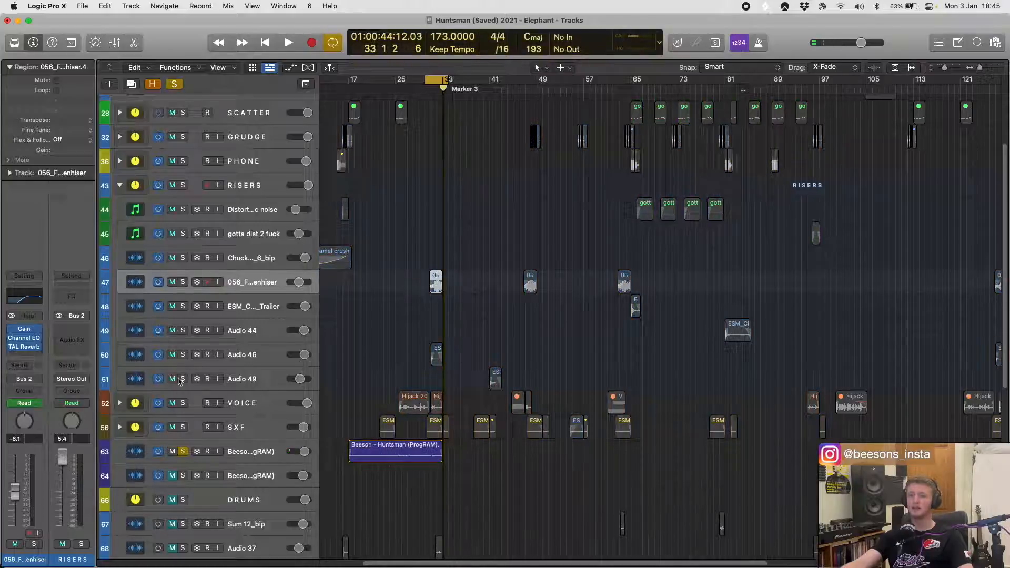
click(182, 282)
key(space)
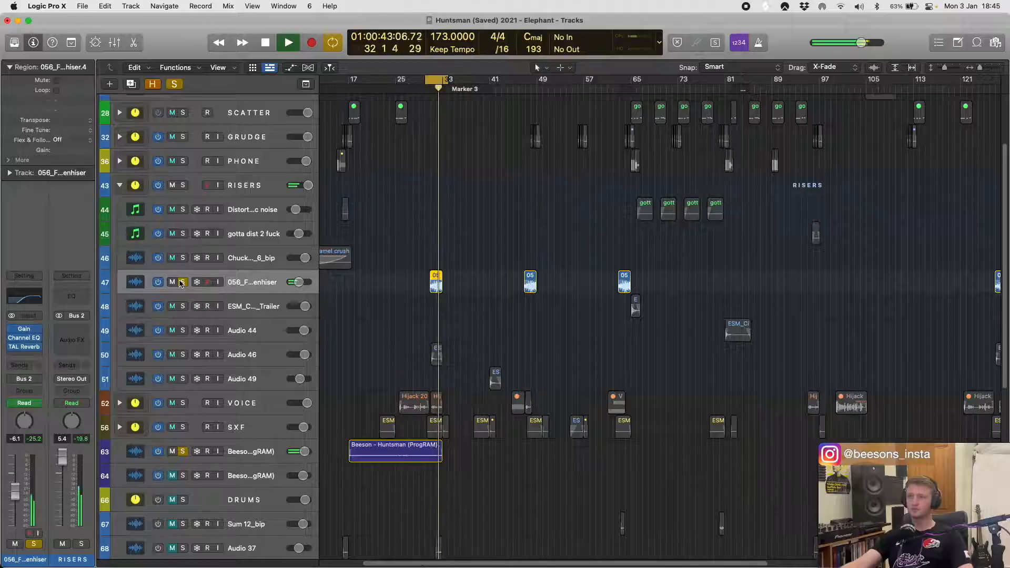
key(space)
- Unsolo the 056_FX_-_DDH_Zenhiser and Huntsman (ProgRAM) tracks and clear the region selection
click(181, 282)
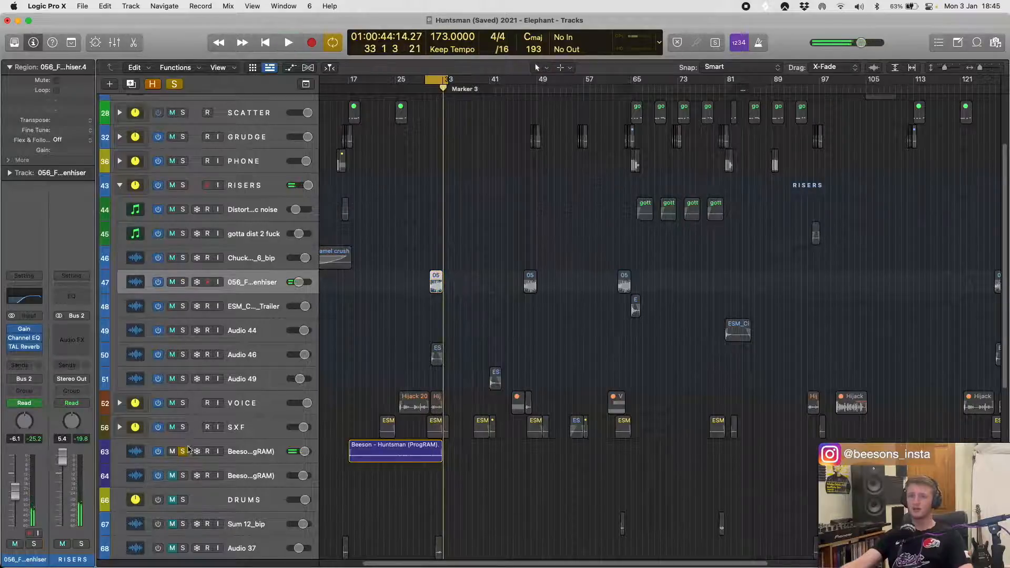
click(183, 451)
click(410, 323)
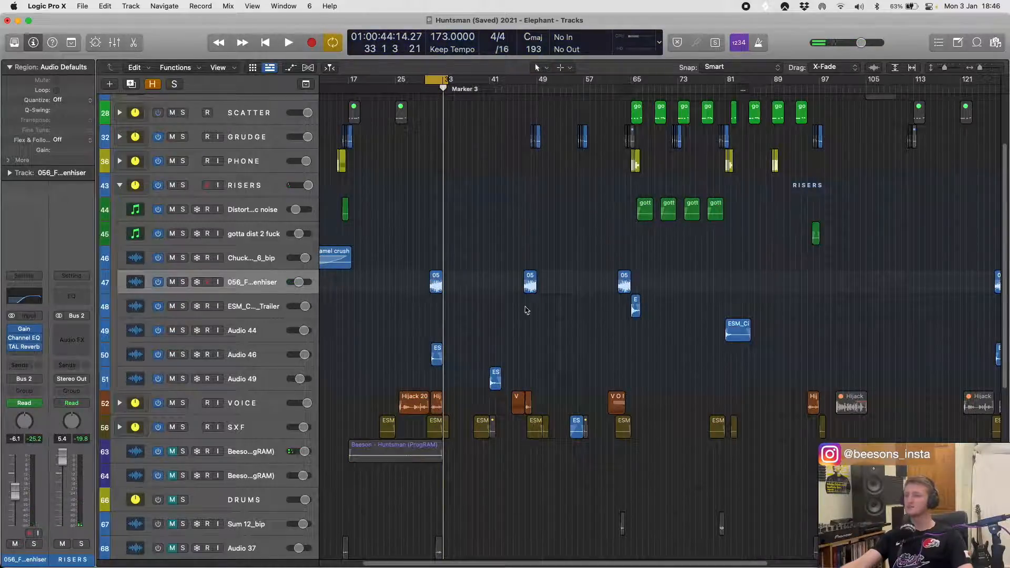
- View the Gain, Channel EQ and TAL Reverb settings on the 056_FX_-_DDH_Zenhiser track
click(260, 288)
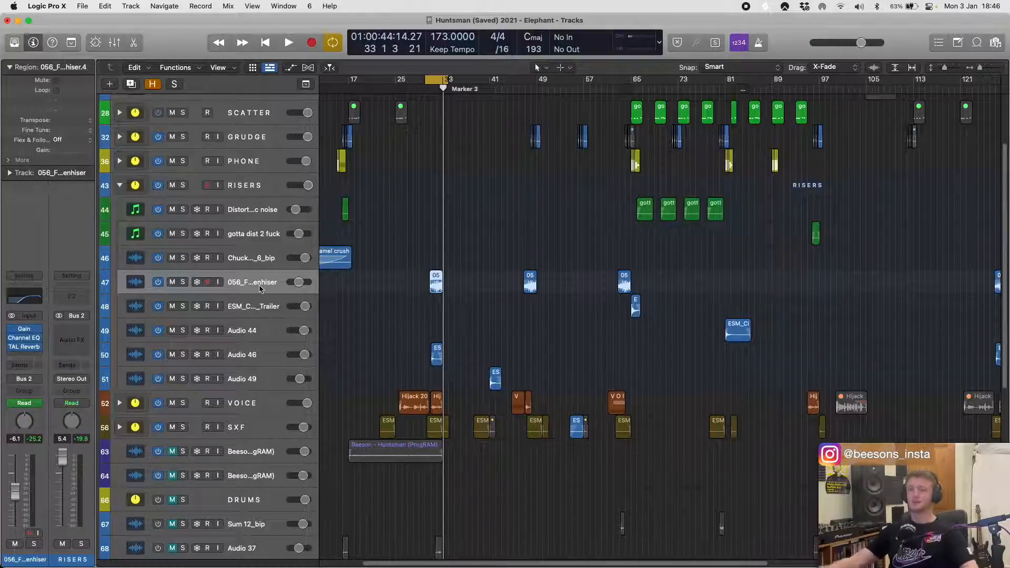
click(25, 330)
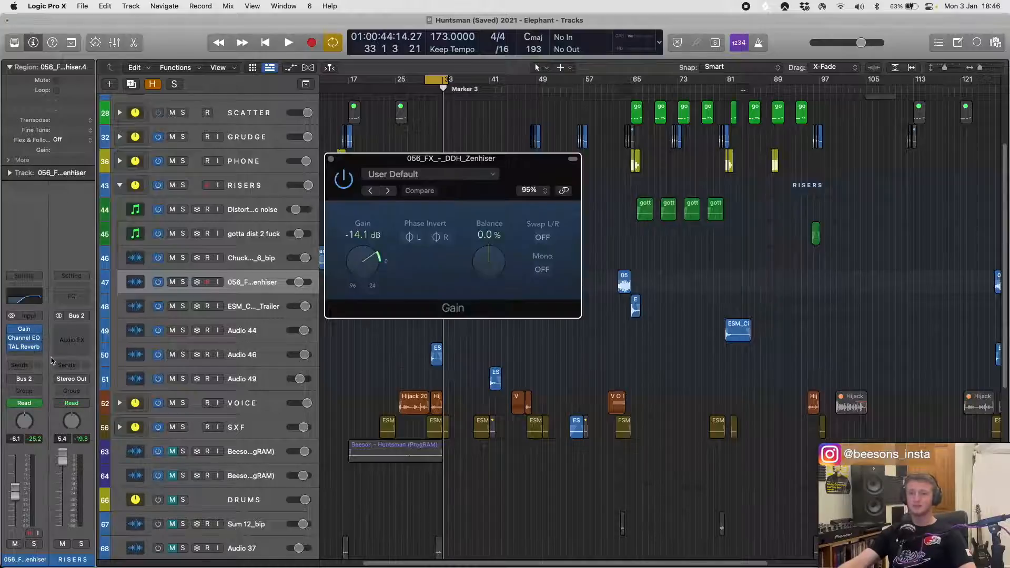
click(25, 331)
click(25, 339)
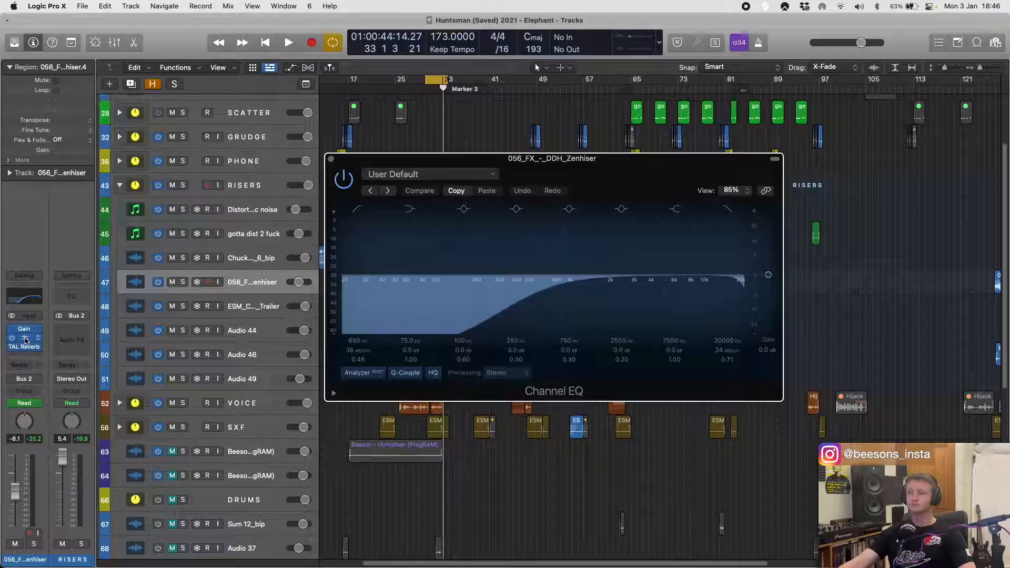
click(25, 340)
click(28, 347)
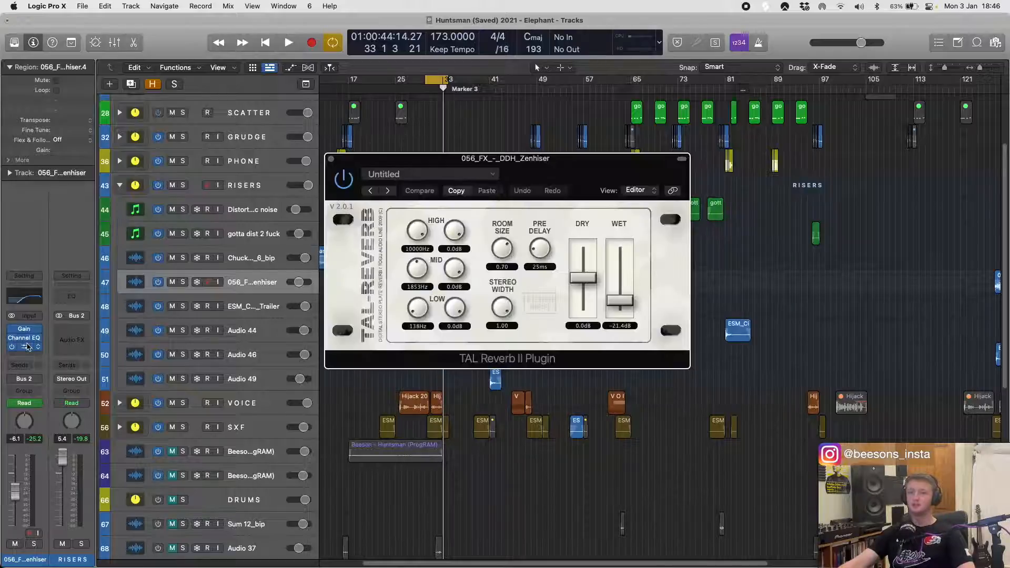
- Solo the 056_FX_-_DDH_Zenhiser track, switch cycling off and play past the region's end to hear the reverb, closing TAL Reverb
key(space)
key(s)
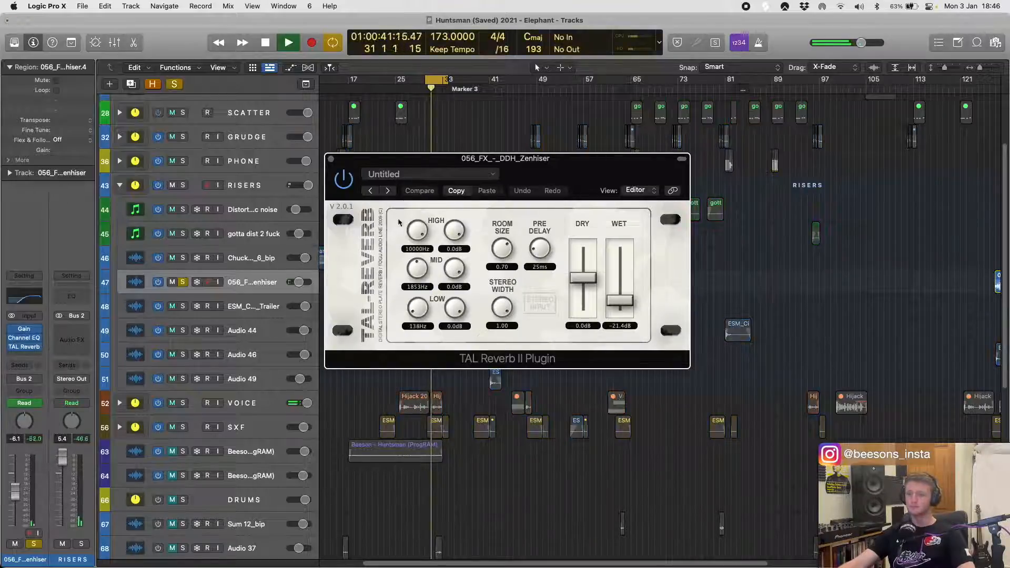
key(c)
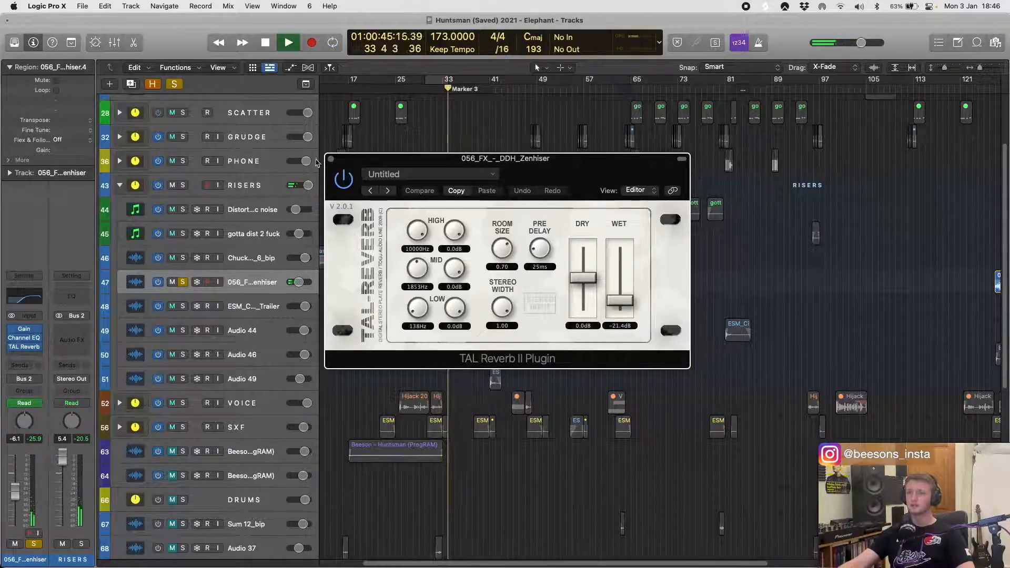
key(space)
key(super+w)
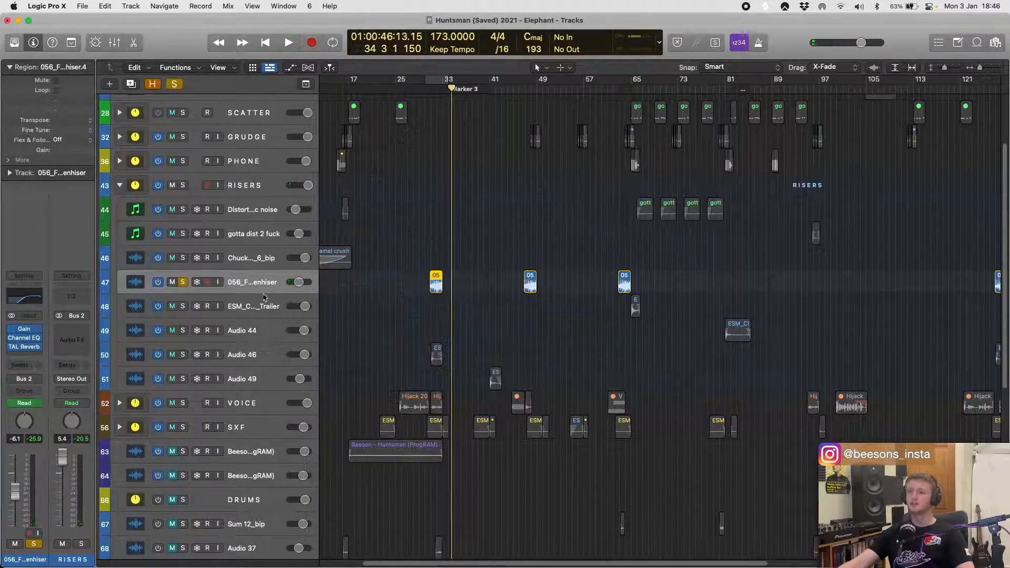
- Unsolo the 056_FX_-_DDH_Zenhiser track, solo the ESM Cinematic track below it and play its region looped across bars 65 to 67
click(184, 282)
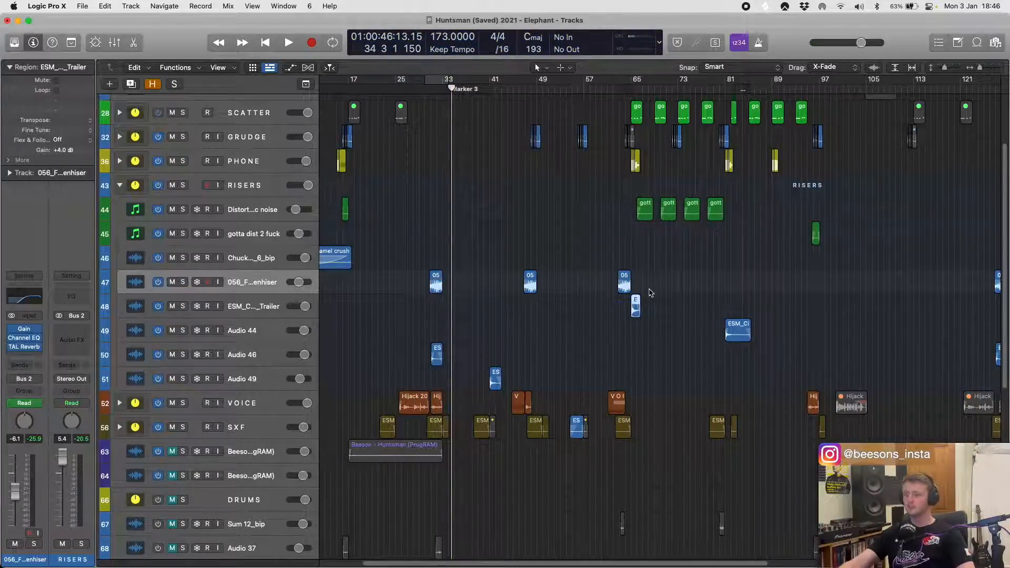
scroll(627, 311, up, 10)
scroll(622, 316, right, 3)
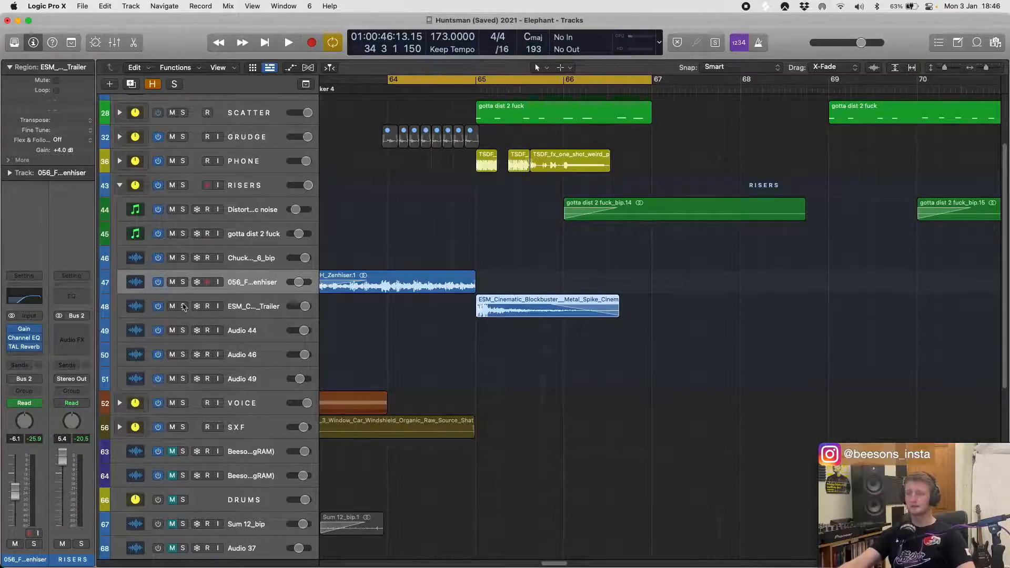
click(183, 306)
key(space)
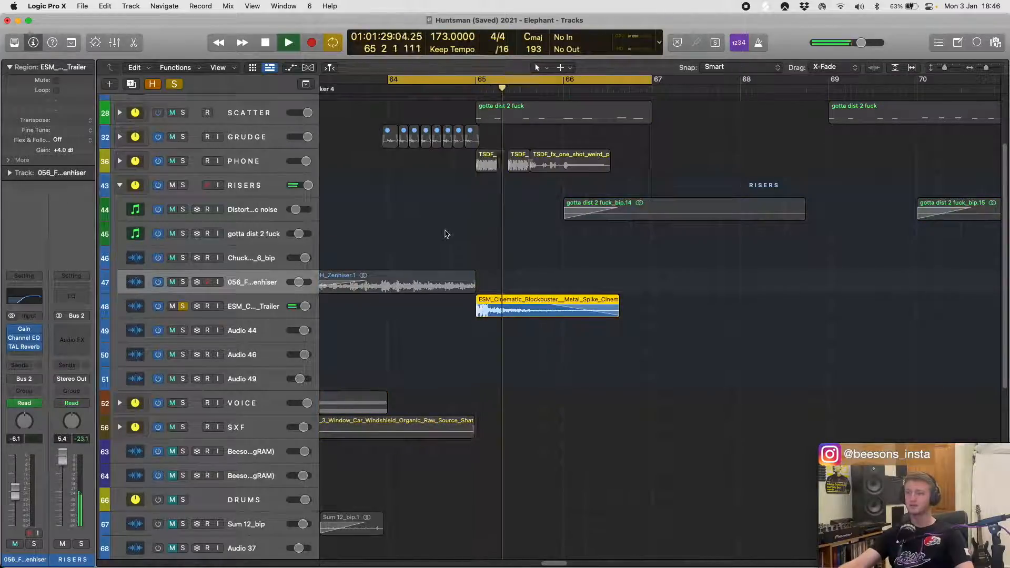
- Switch cycling off, select the ESM Cinematic Metal Spike region and play past its end before stopping
key(c)
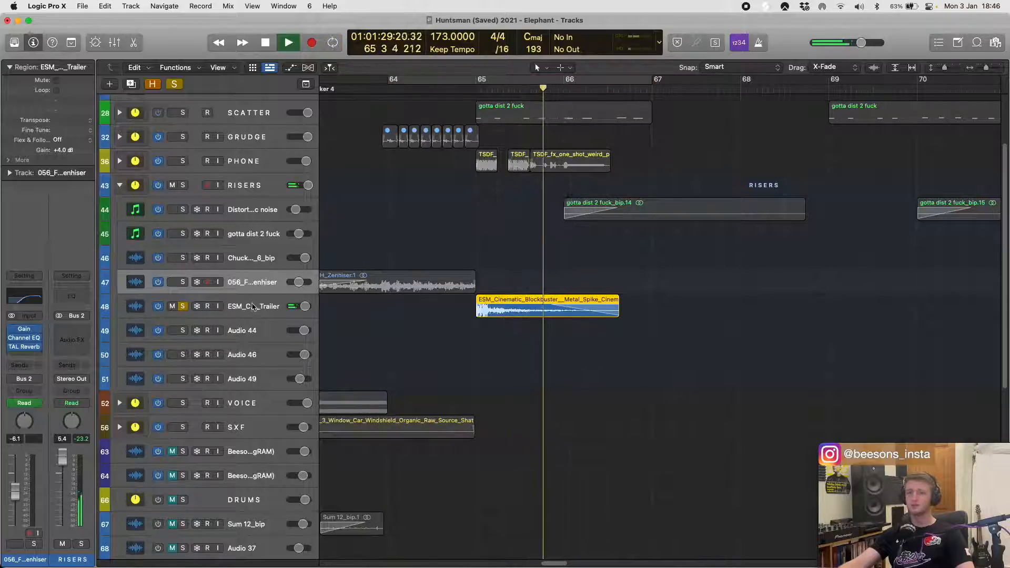
click(602, 311)
key(space)
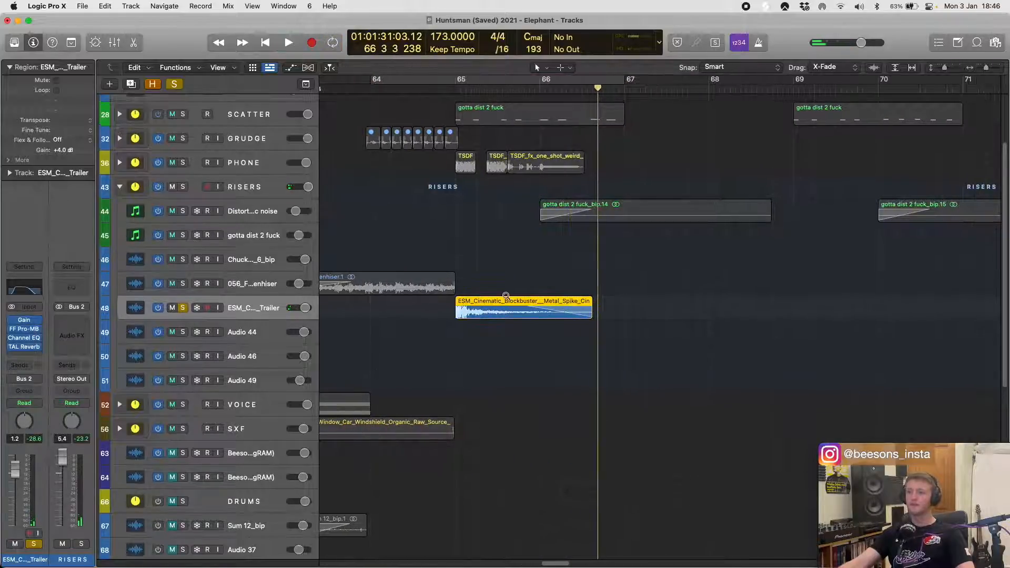
- View the Gain and FF Pro-MB settings on the soloed ESM Cinematic track, playing its region with Pro-MB open, then close both plug-ins
scroll(505, 295, up, 2)
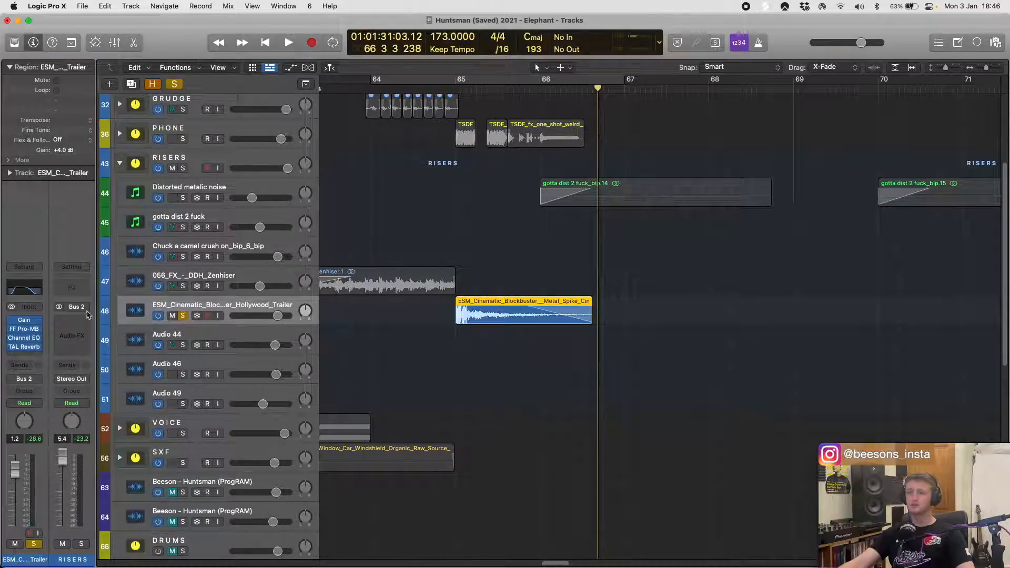
click(22, 322)
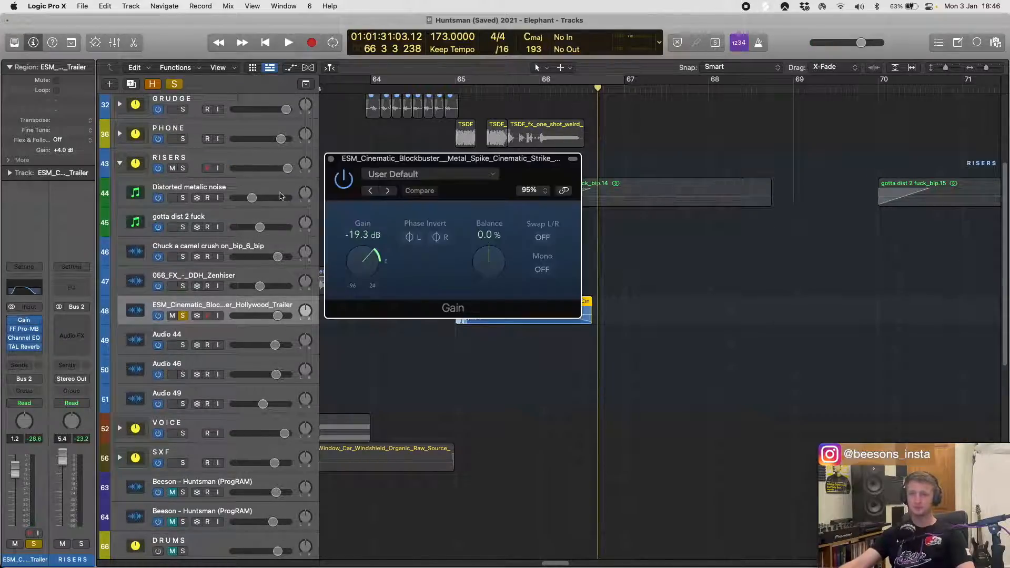
click(331, 159)
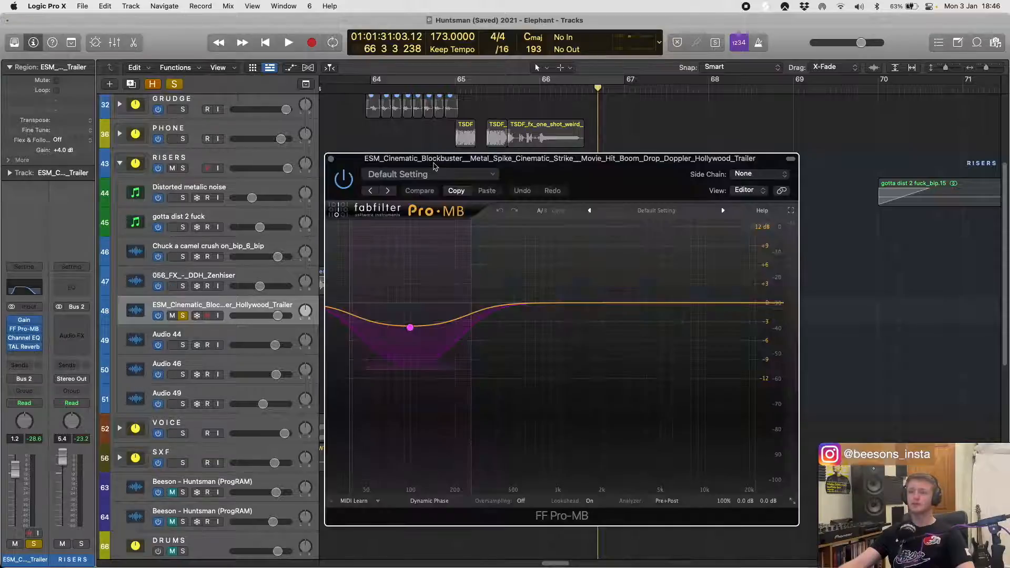
key(space)
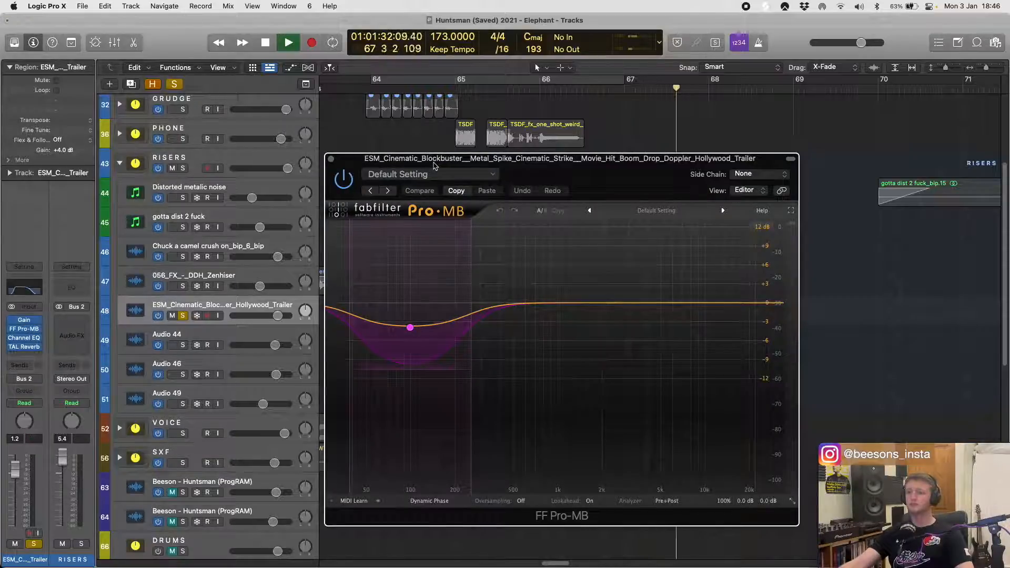
key(space)
key(space)
key(space)
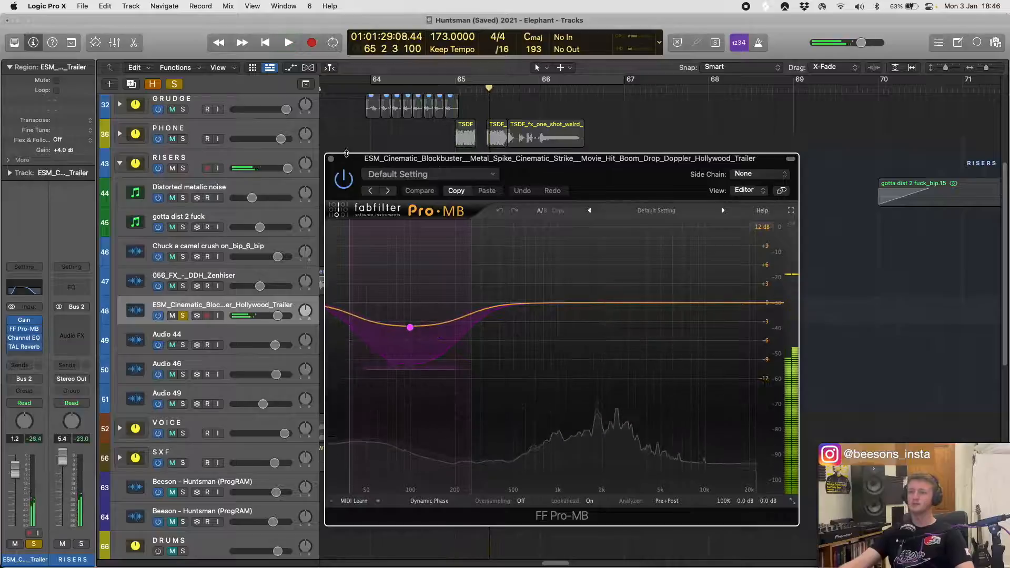
click(330, 159)
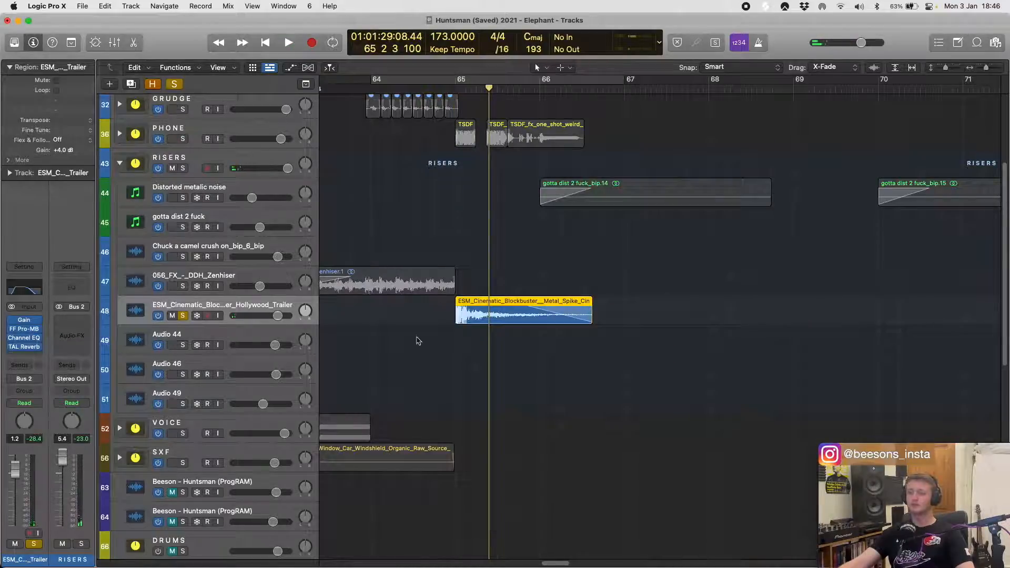
- View the Channel EQ and TAL Reverb settings on the ESM Cinematic track, playing its region briefly with the reverb open
scroll(384, 322, left, 3)
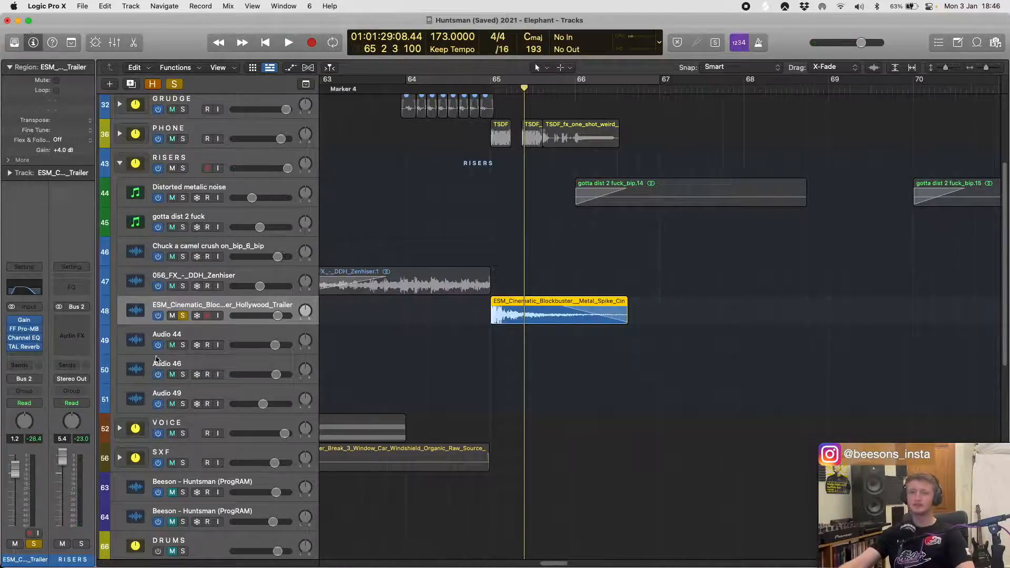
click(25, 343)
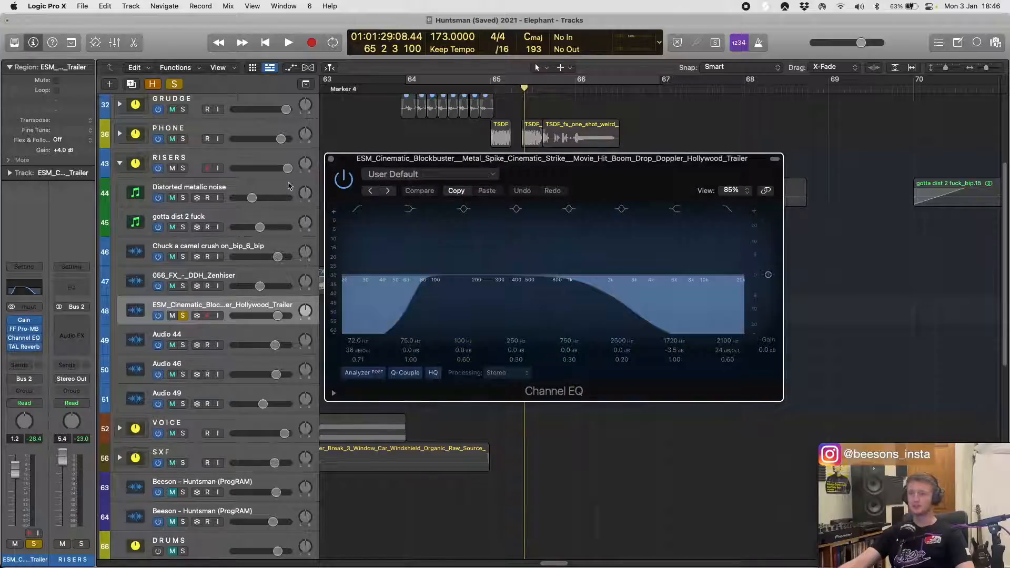
click(330, 159)
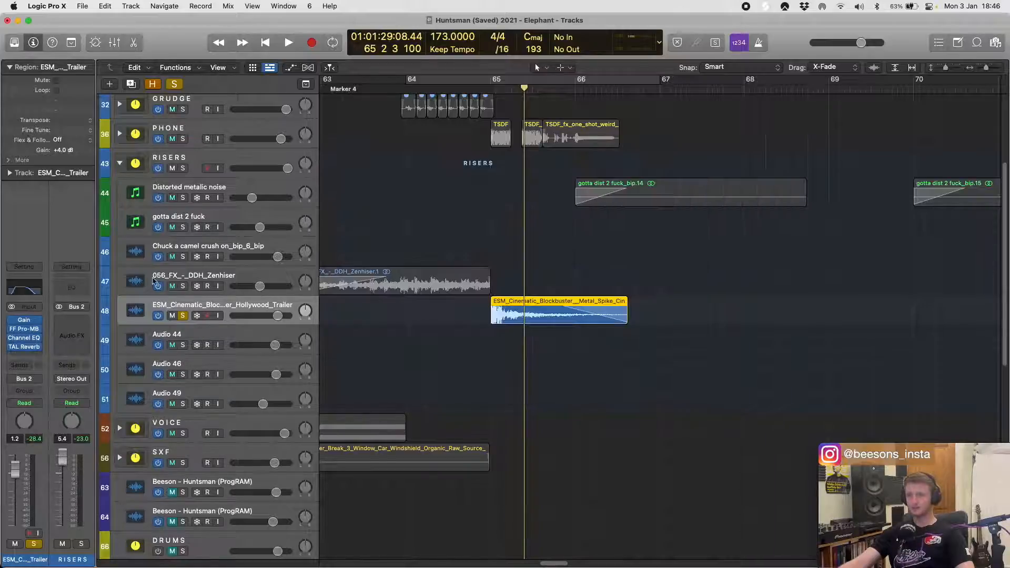
click(28, 348)
key(space)
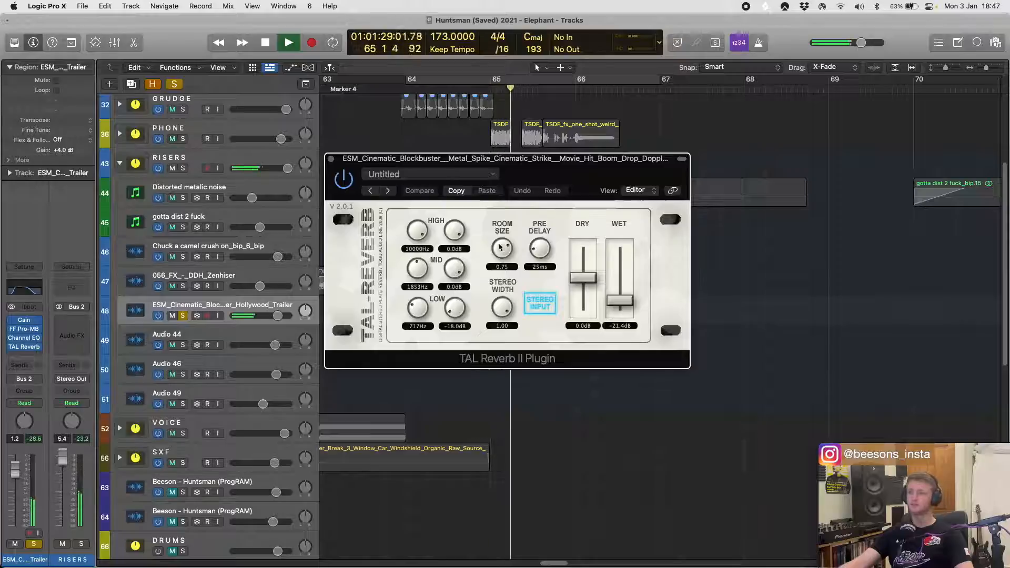
key(space)
click(330, 159)
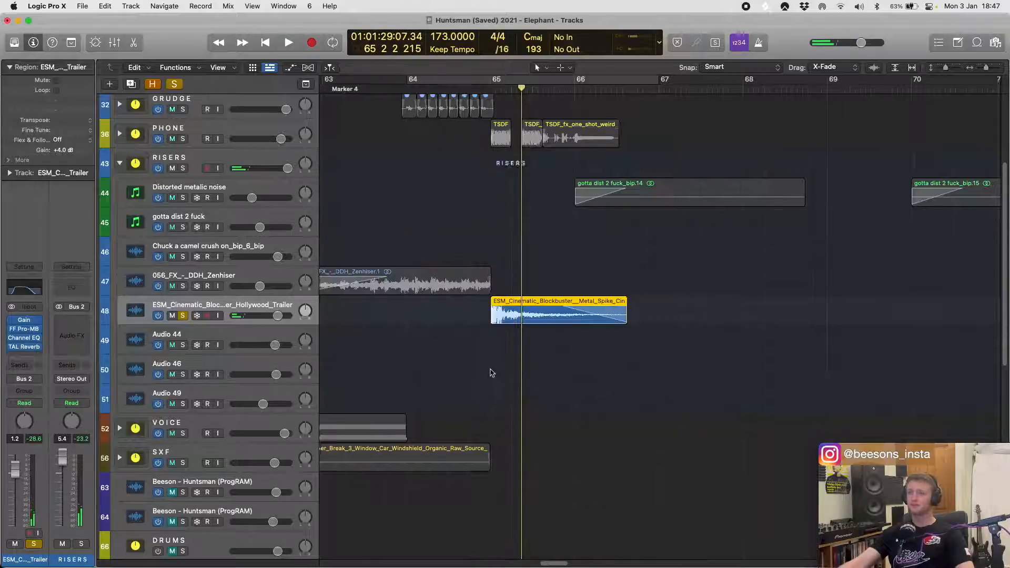
- Unsolo the ESM Cinematic track, solo Audio 44 and play its region near bar 81
key(super+Left)
key(super+Left)
key(super+Left)
key(super+Left)
key(super+Left)
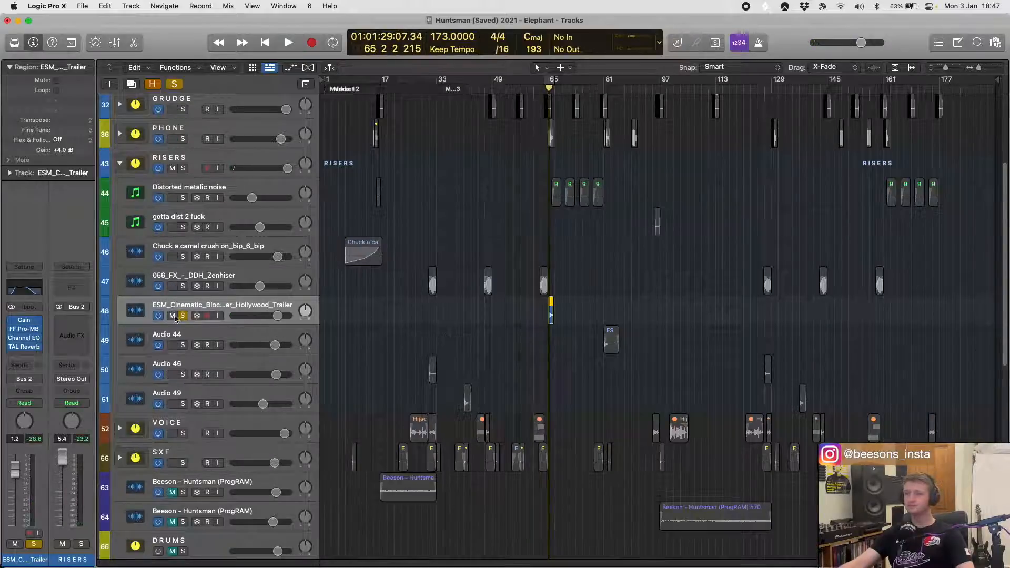
click(182, 316)
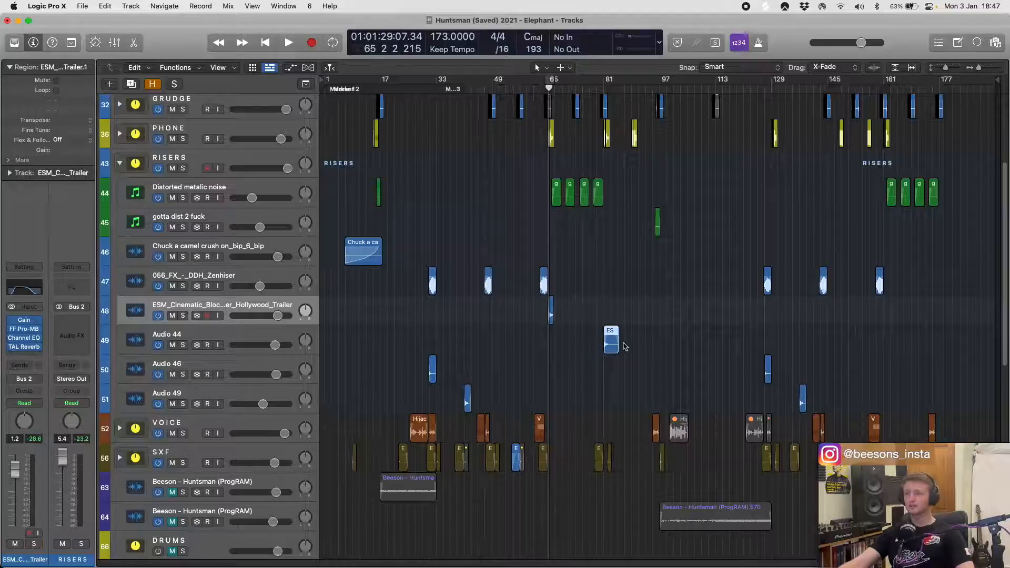
click(183, 345)
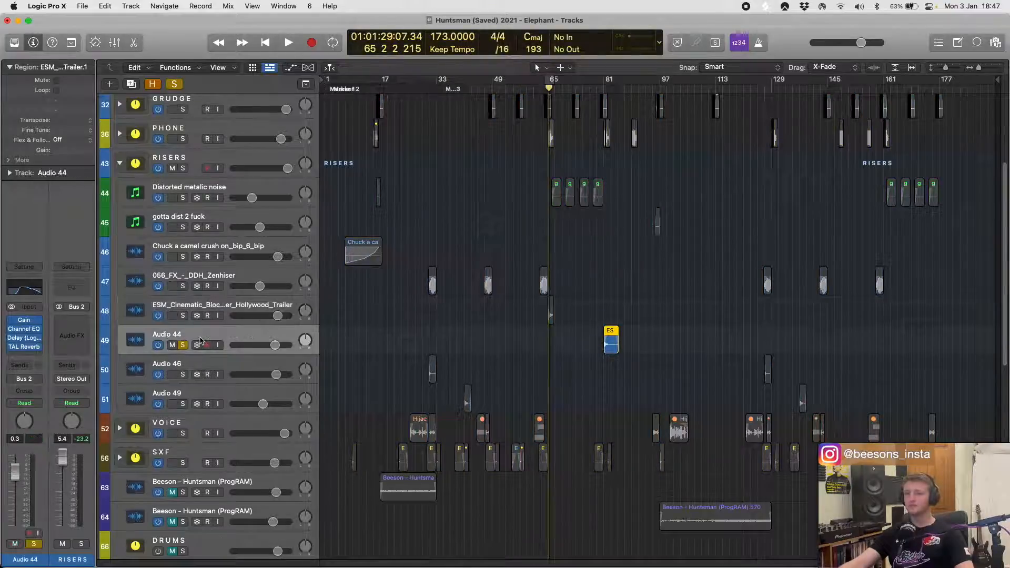
key(shift+space)
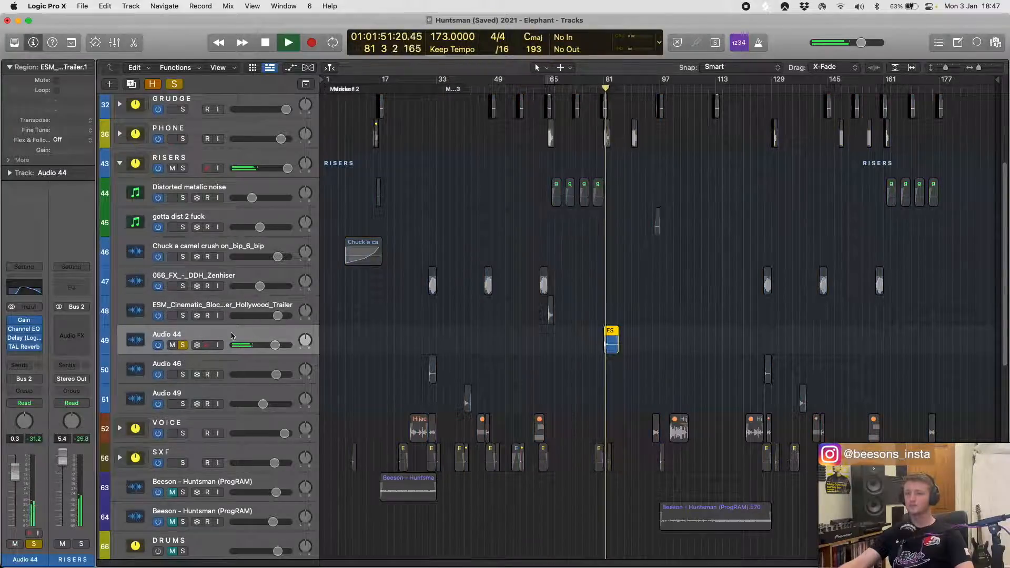
- View the Channel EQ and Delay settings on Audio 44, replaying its region with the Delay open before stopping and closing it
click(24, 330)
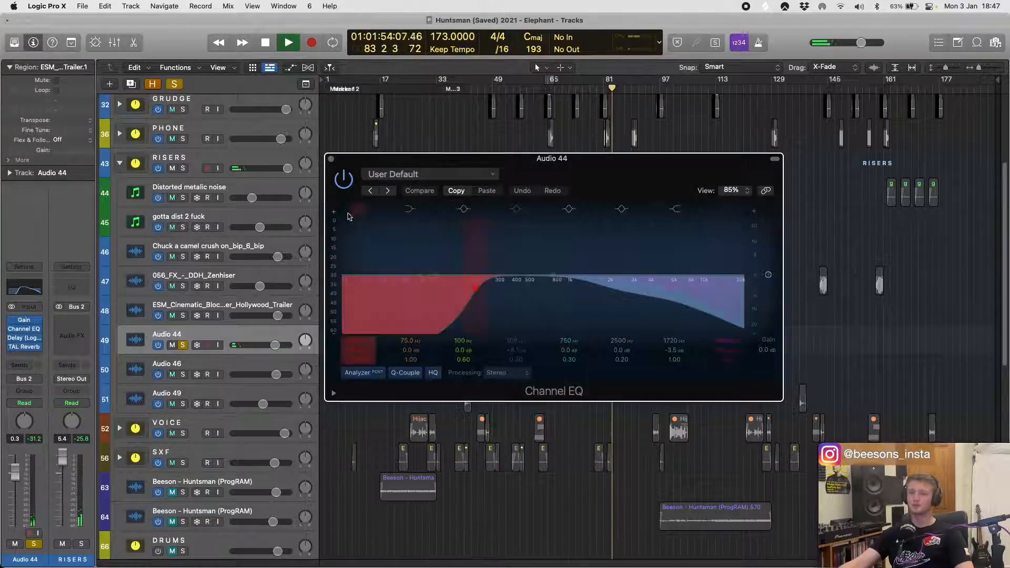
key(space)
click(331, 158)
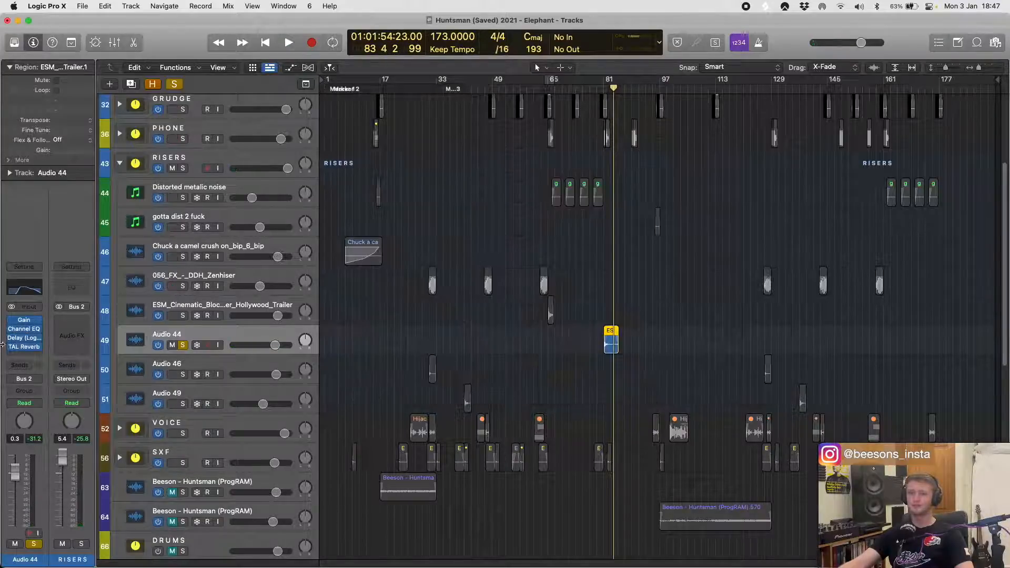
click(21, 339)
key(shift+space)
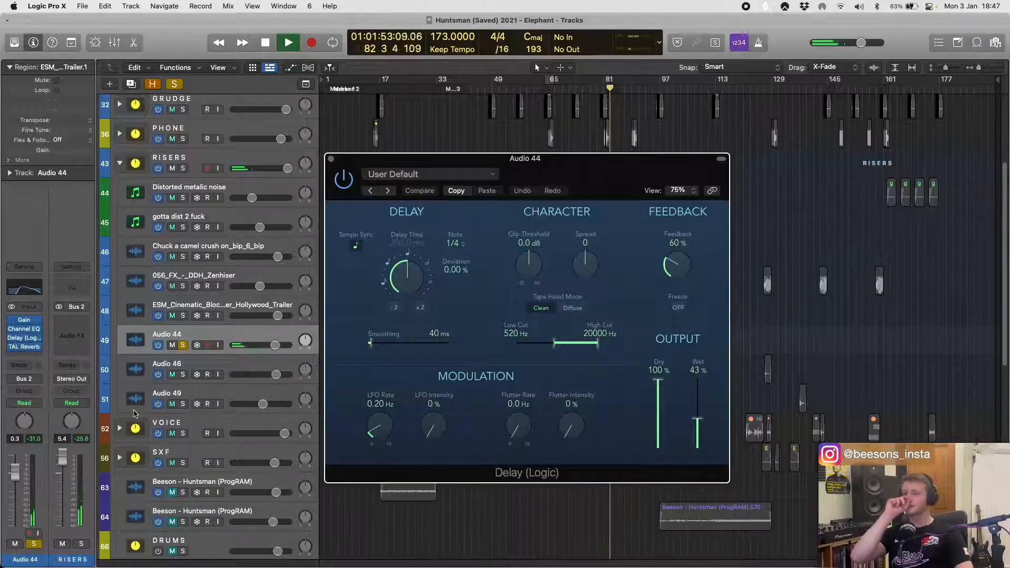
key(space)
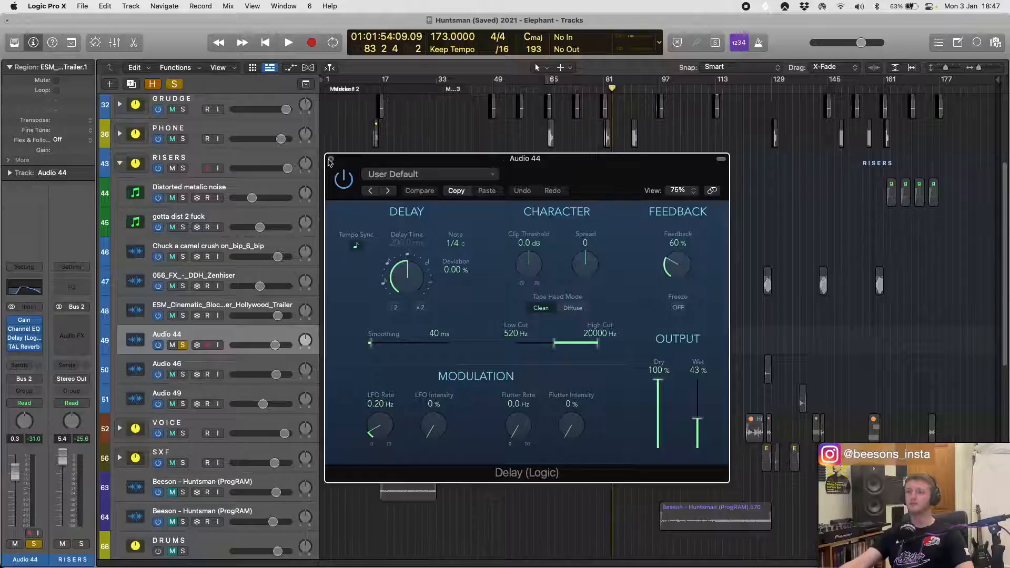
click(331, 159)
- Unsolo Audio 44, then select and solo the Audio 46 track
scroll(528, 272, down, 5)
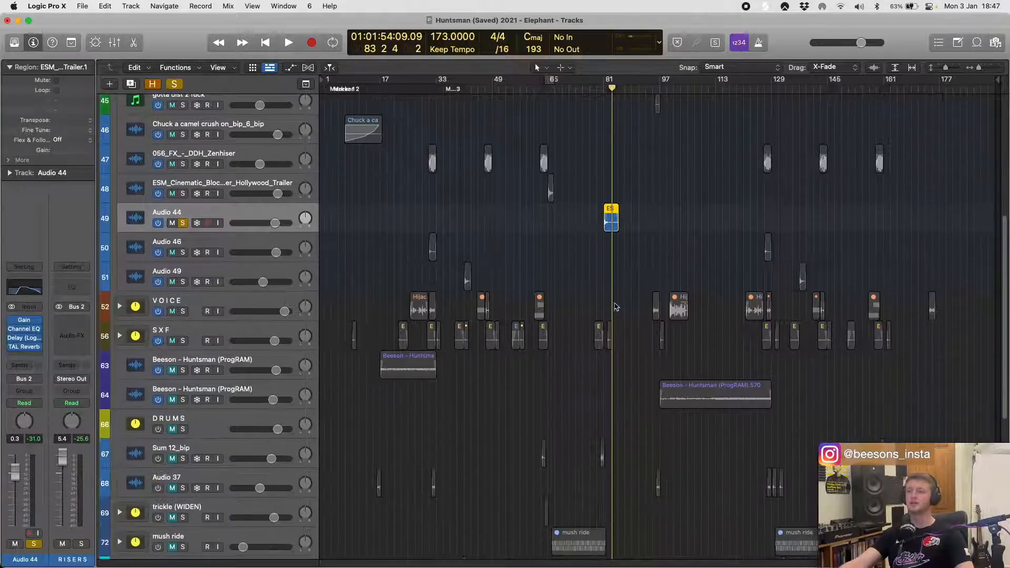
click(183, 227)
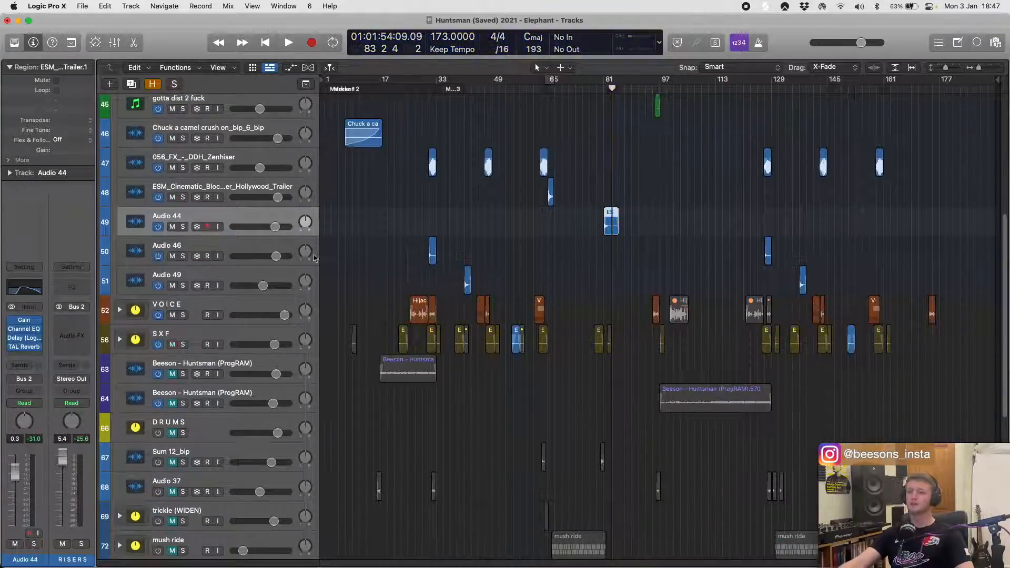
click(250, 251)
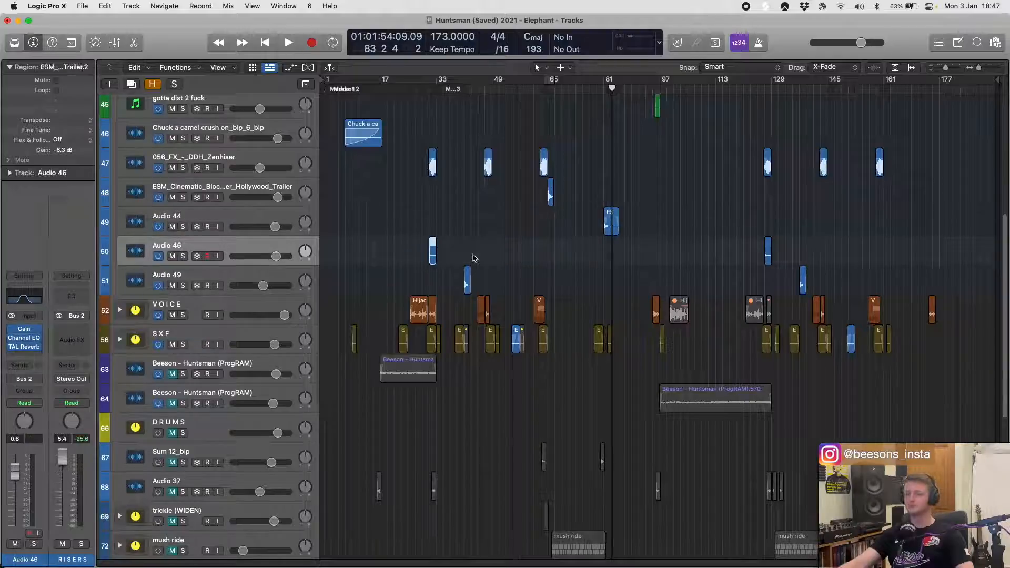
click(183, 257)
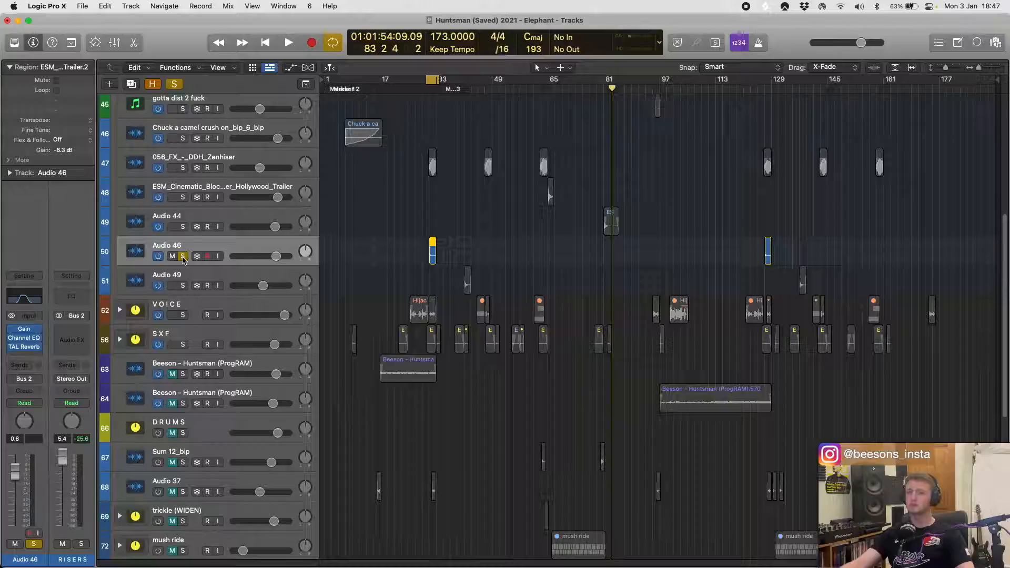
- Play the first Audio 46 region near bar 31, stop and view the track's Channel EQ settings
key(super+Right)
key(super+Right)
key(super+Right)
key(super+Right)
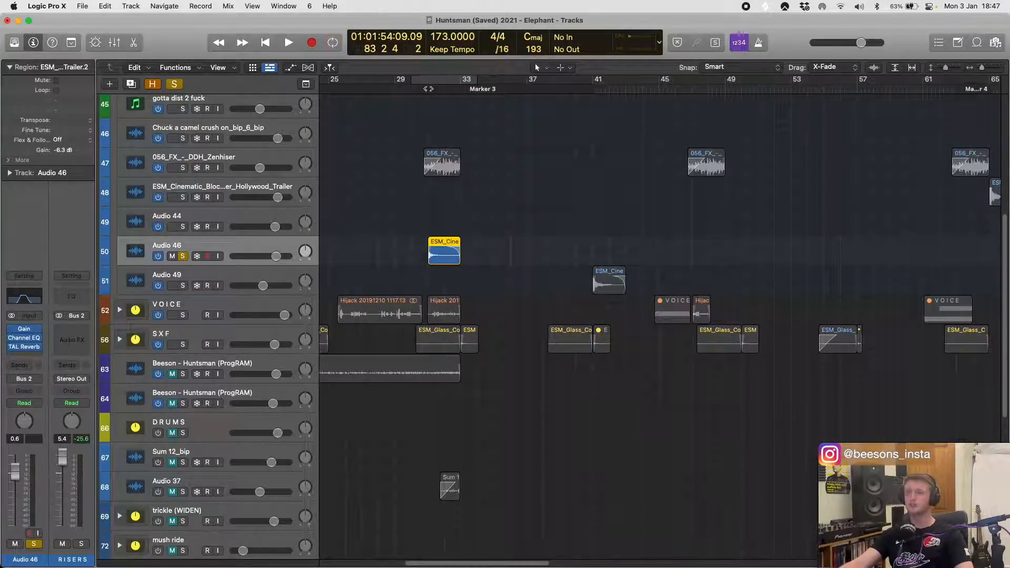
key(shift+space)
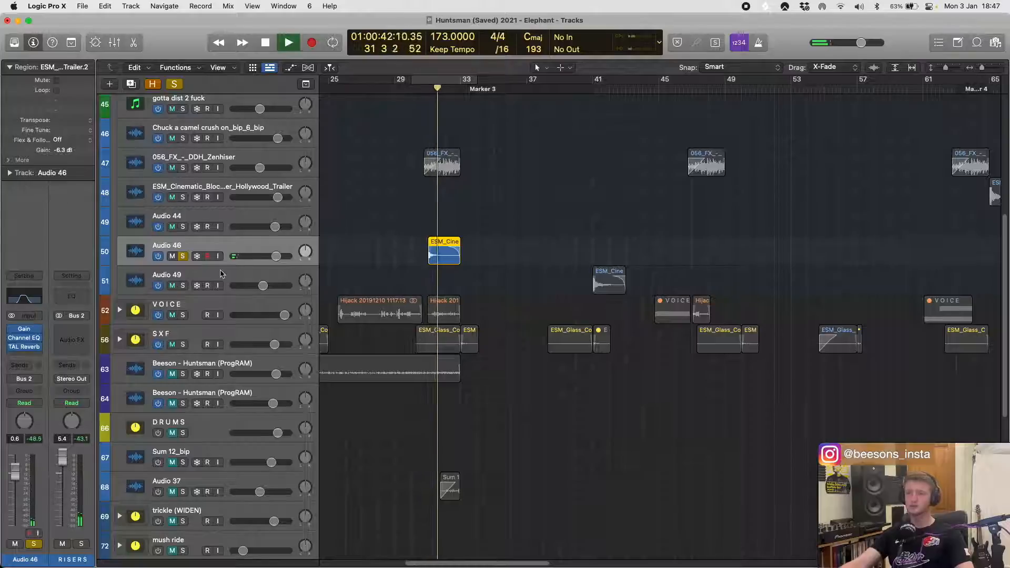
key(space)
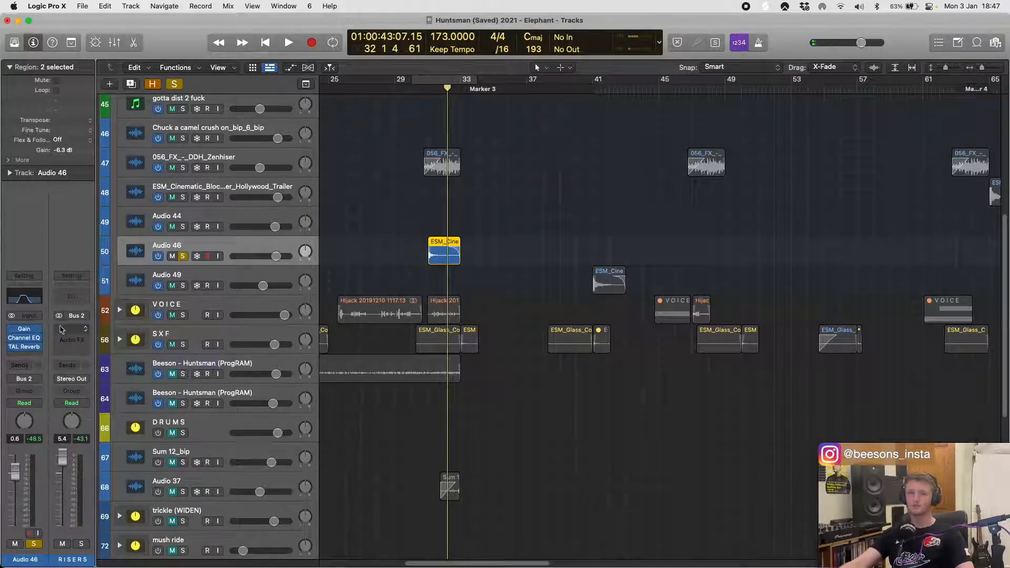
click(22, 303)
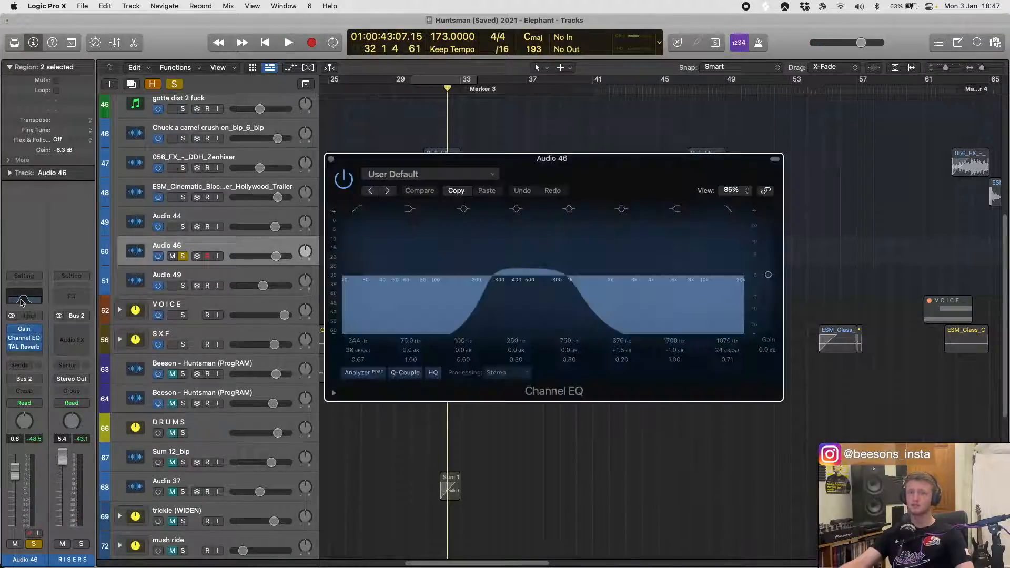
click(22, 303)
- Unsolo Audio 46, solo Audio 49 and play its region at bar 41, then select Audio 49 and unsolo it
scroll(523, 244, down, 3)
scroll(538, 227, down, 5)
key(super+Down)
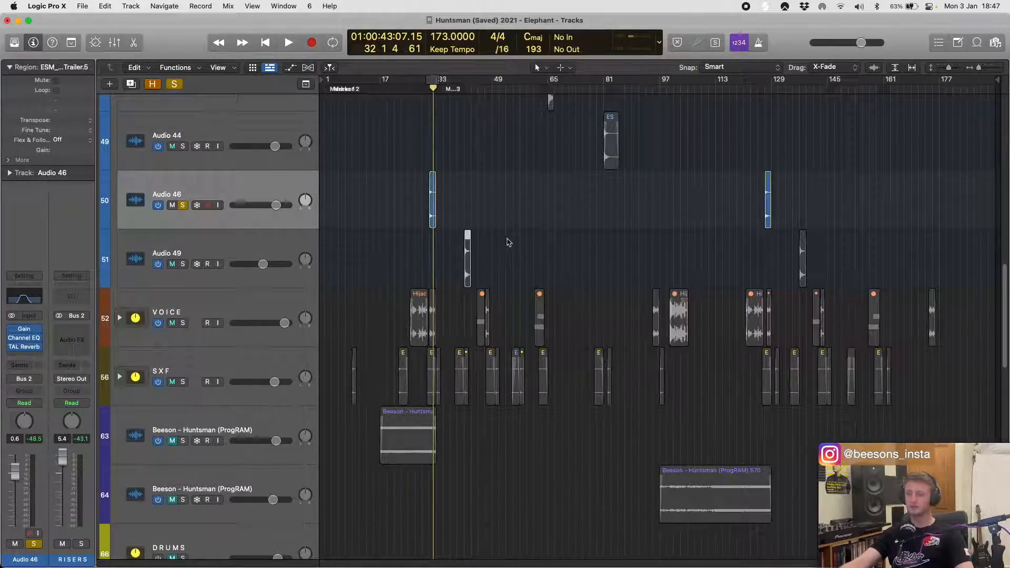
key(super+Right)
key(super+Right)
key(super+Right)
key(super+Right)
click(183, 206)
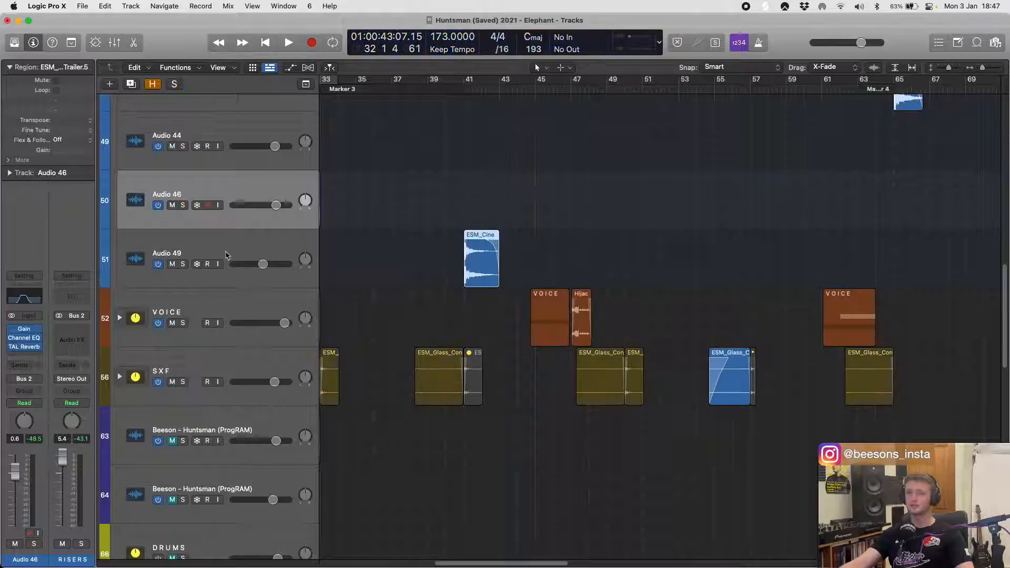
click(183, 264)
key(space)
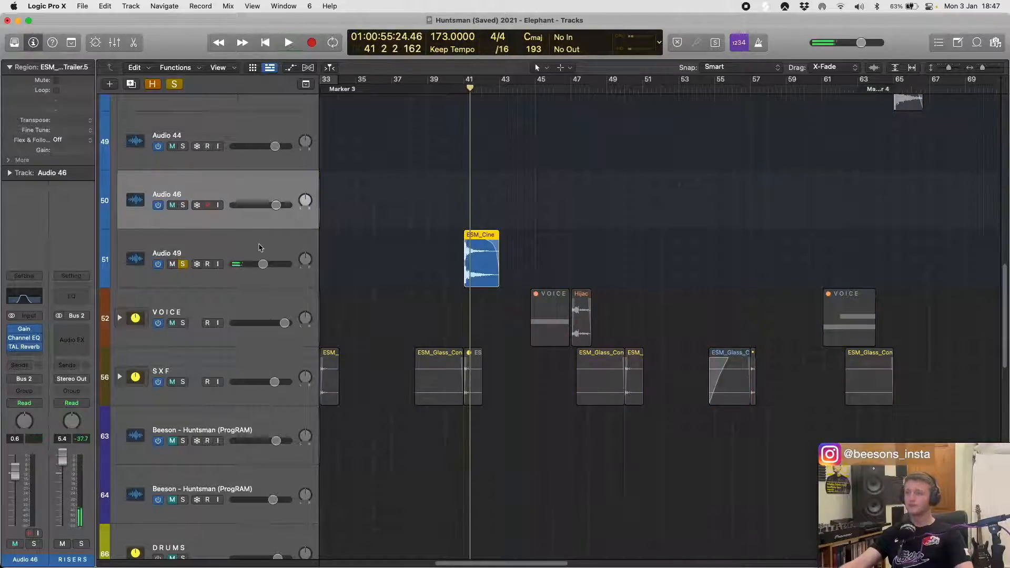
click(197, 255)
click(182, 264)
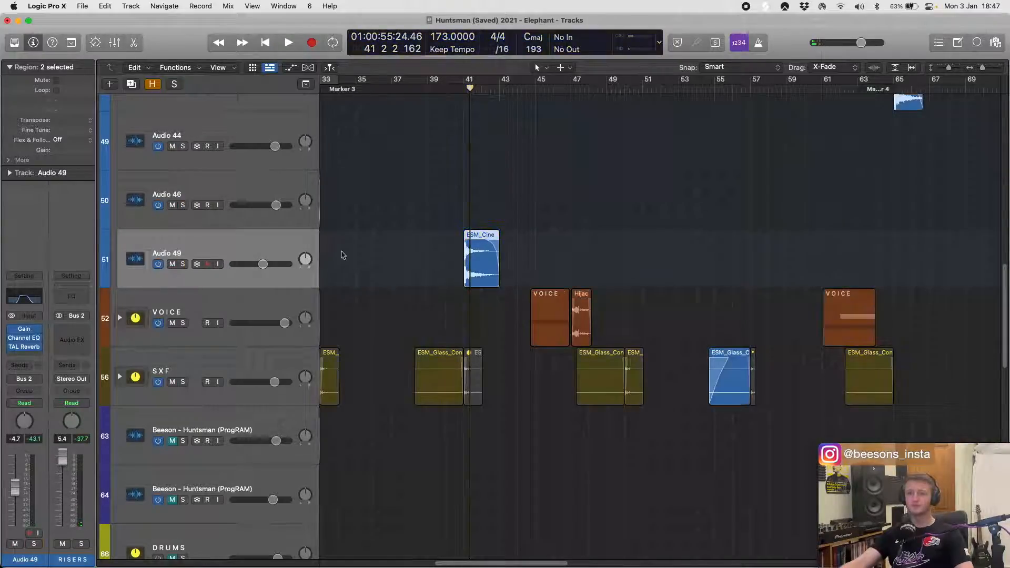
- Collapse the RISERS track stack, then select the VOICE stack and expand it to show its tracks
key(z)
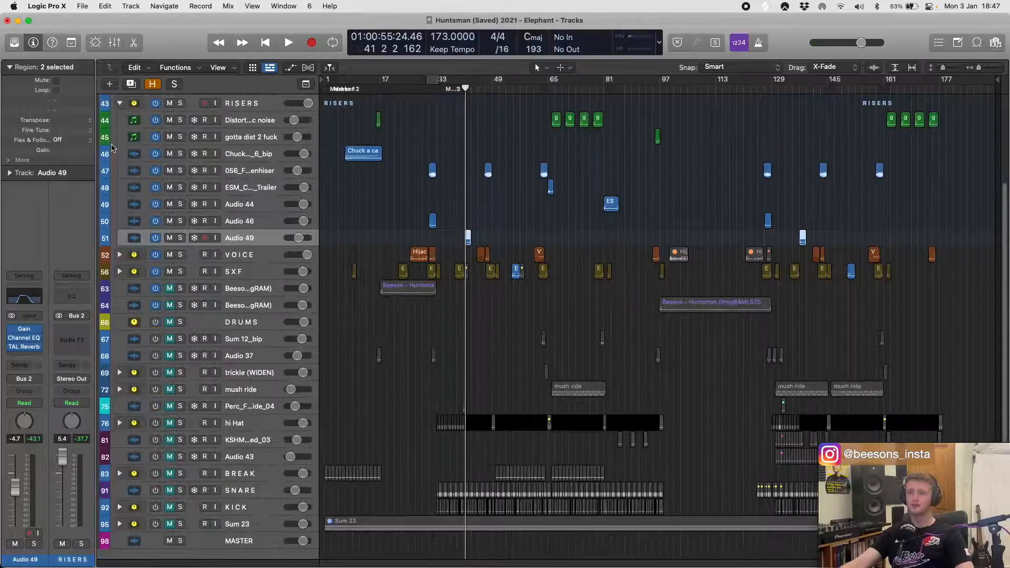
scroll(120, 127, up, 1)
click(120, 123)
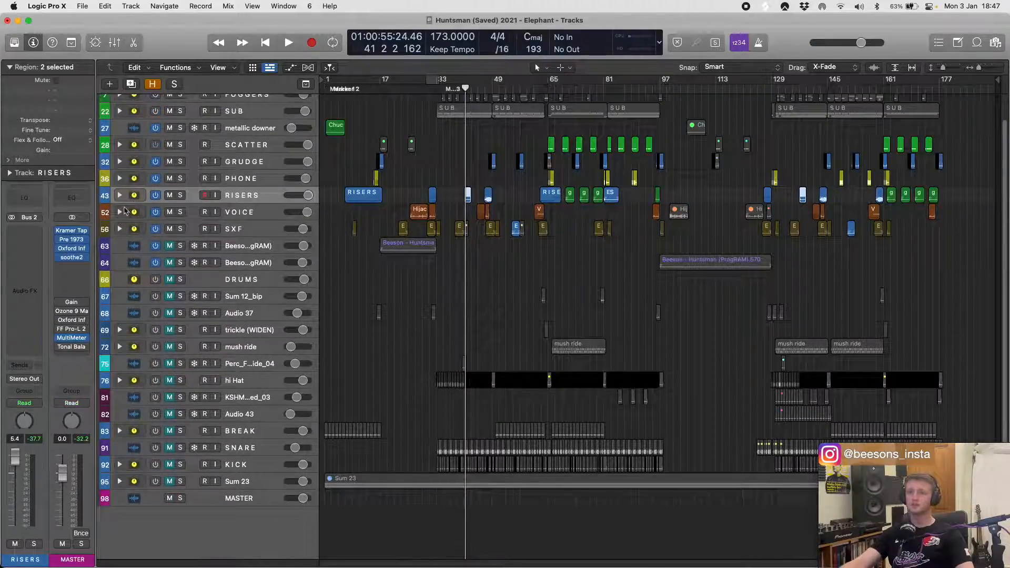
click(254, 212)
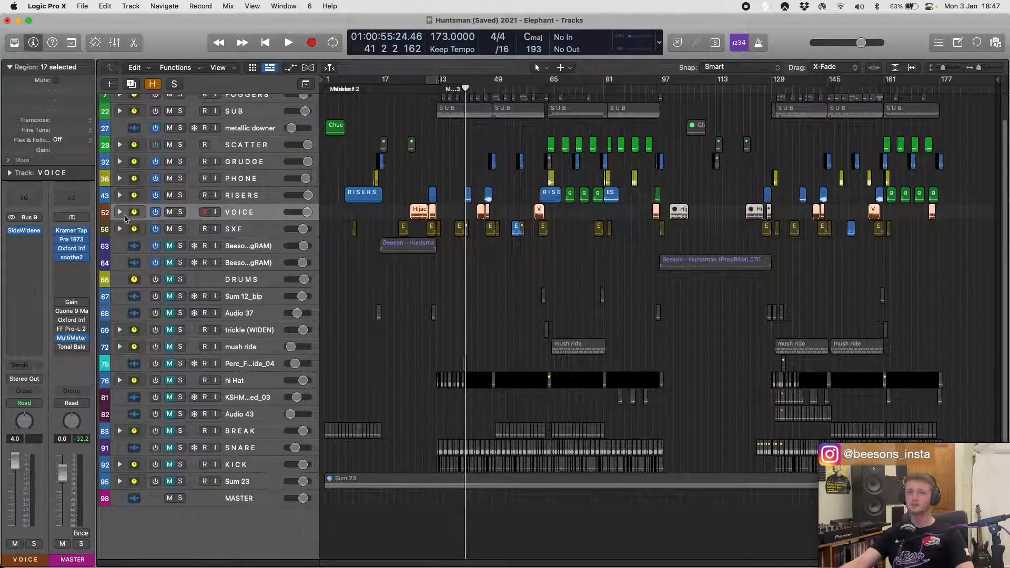
click(119, 212)
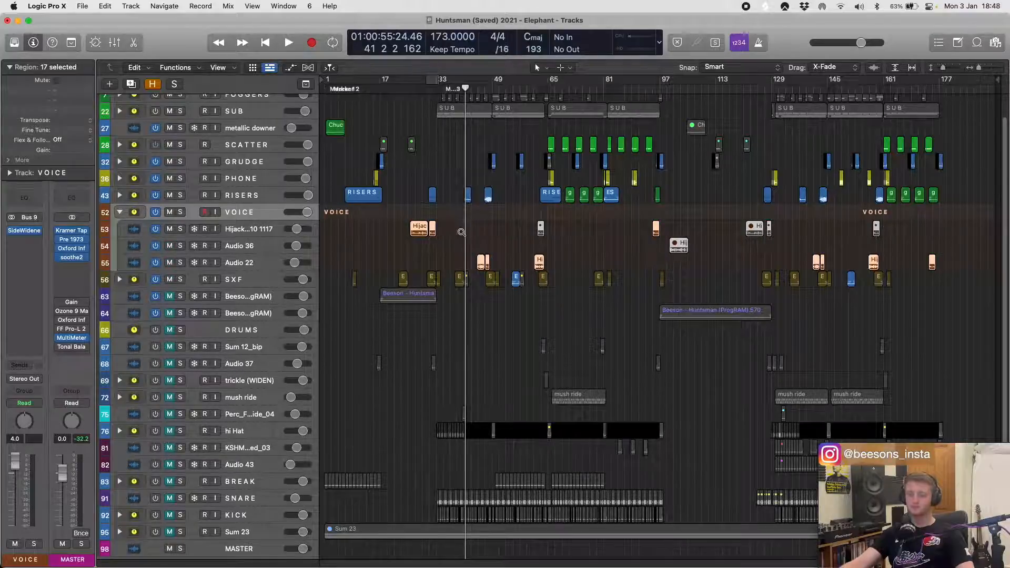
key(z)
drag(385, 265, 467, 265)
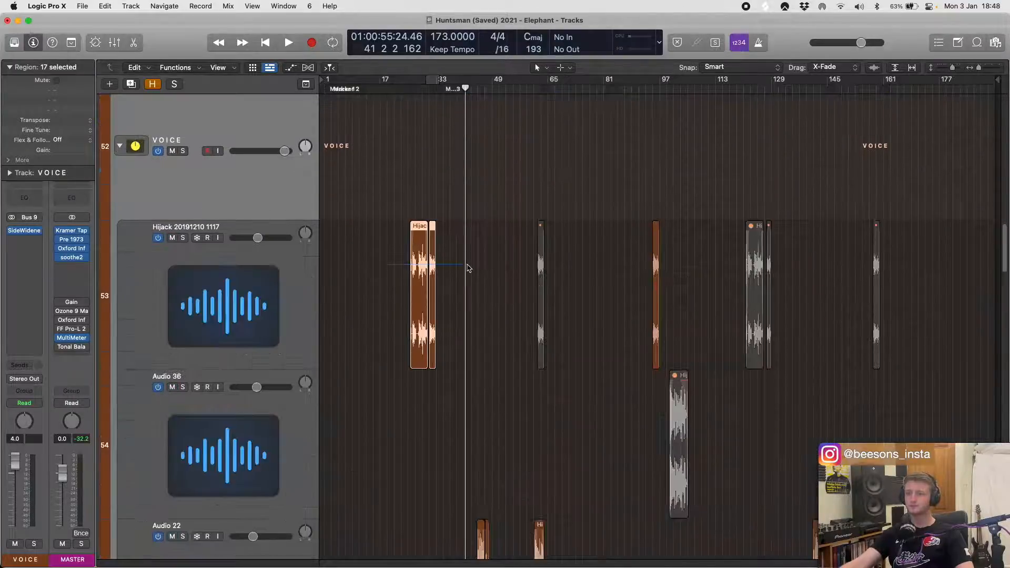
click(280, 248)
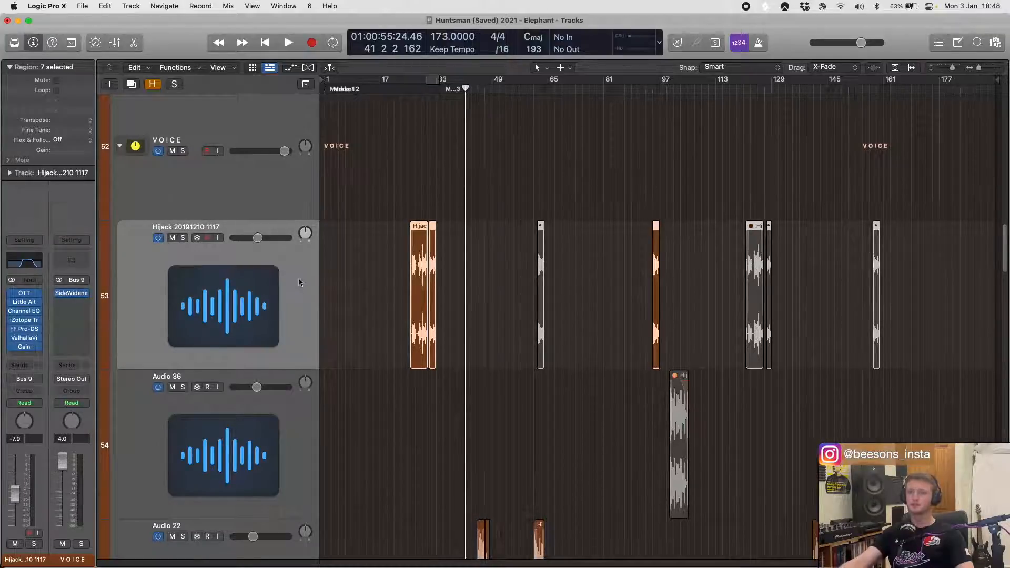
key(super+Right)
key(super+Right)
key(super+Right)
key(super+Right)
click(182, 238)
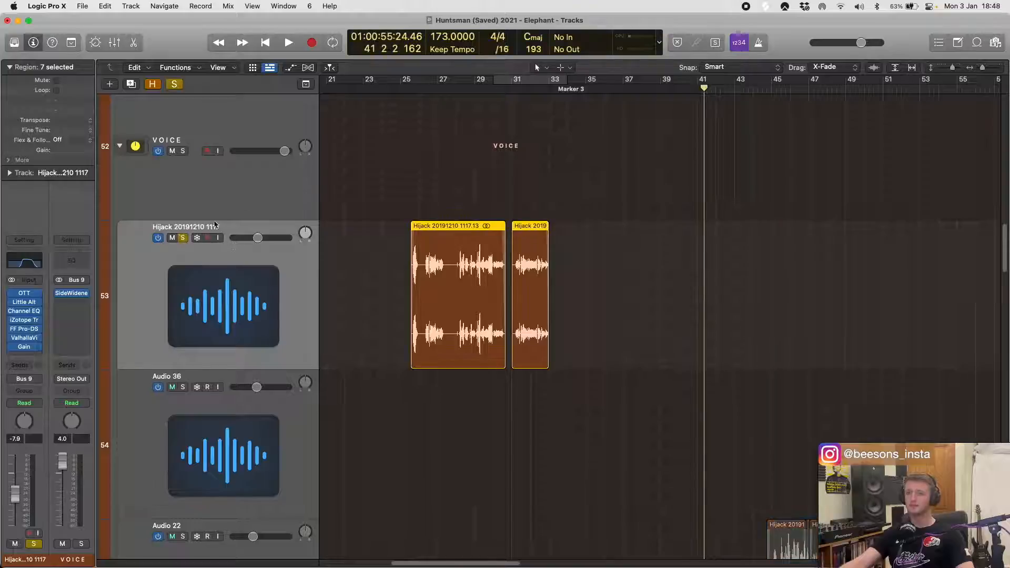
- Select the two Hijack regions between bars 25 and 33, set the cycle range to them, play the loop and stop
drag(338, 180, 540, 250)
key(super+u)
key(space)
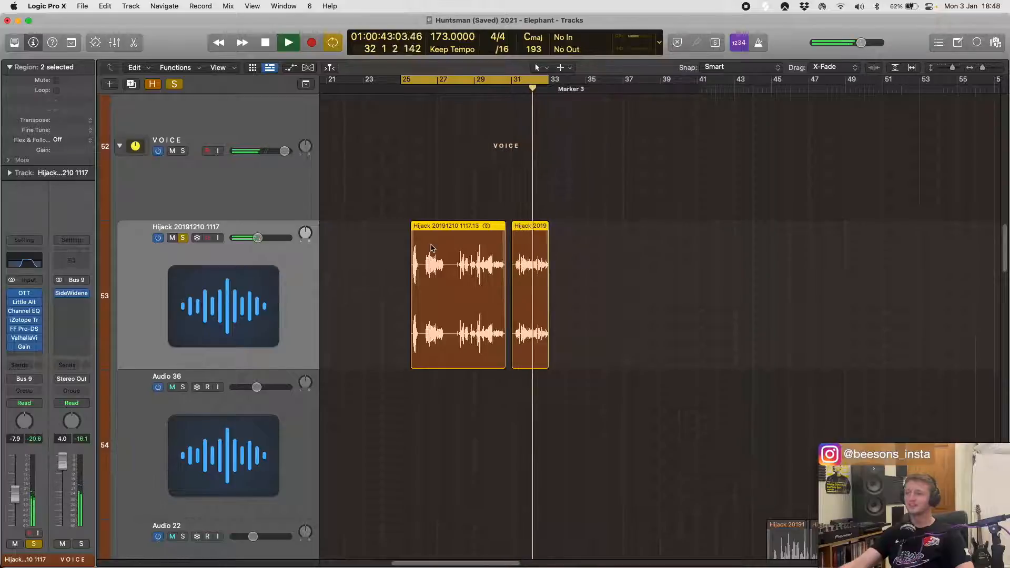
click(367, 286)
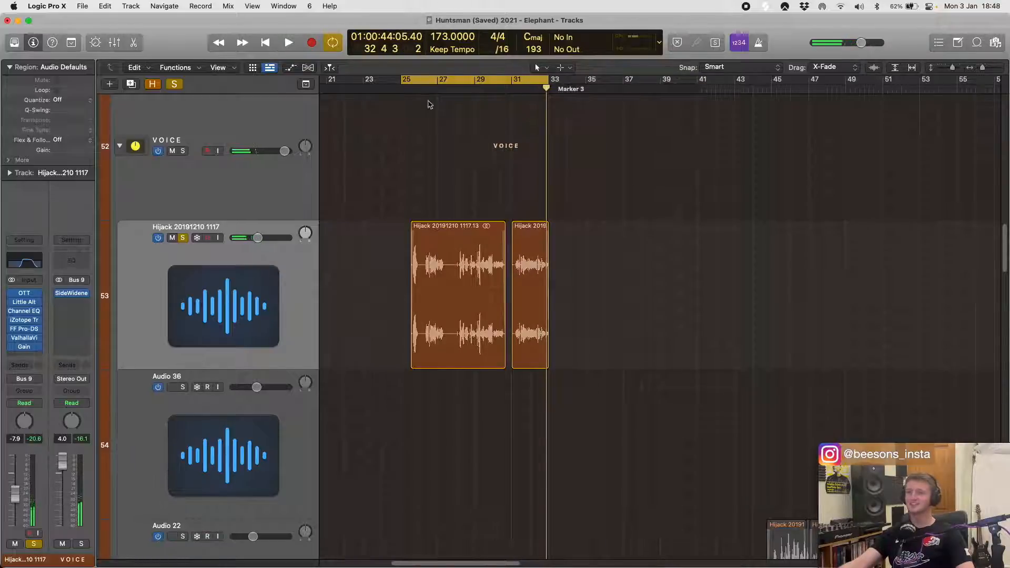
- Bypass all the Hijack track's plug-ins, play the loop dry while adjusting the track volume to -9.0 dB, and stop
click(146, 275)
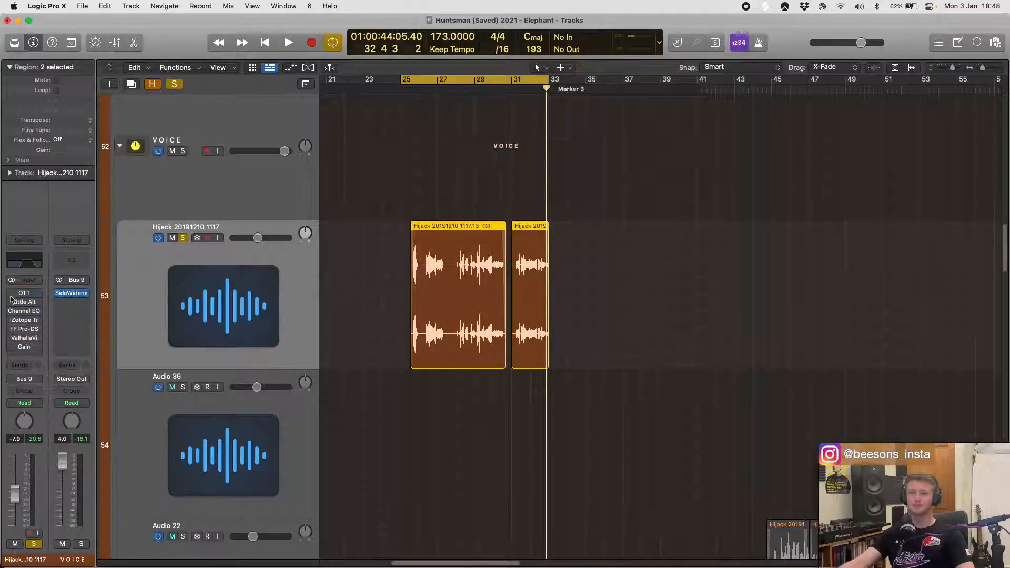
key(space)
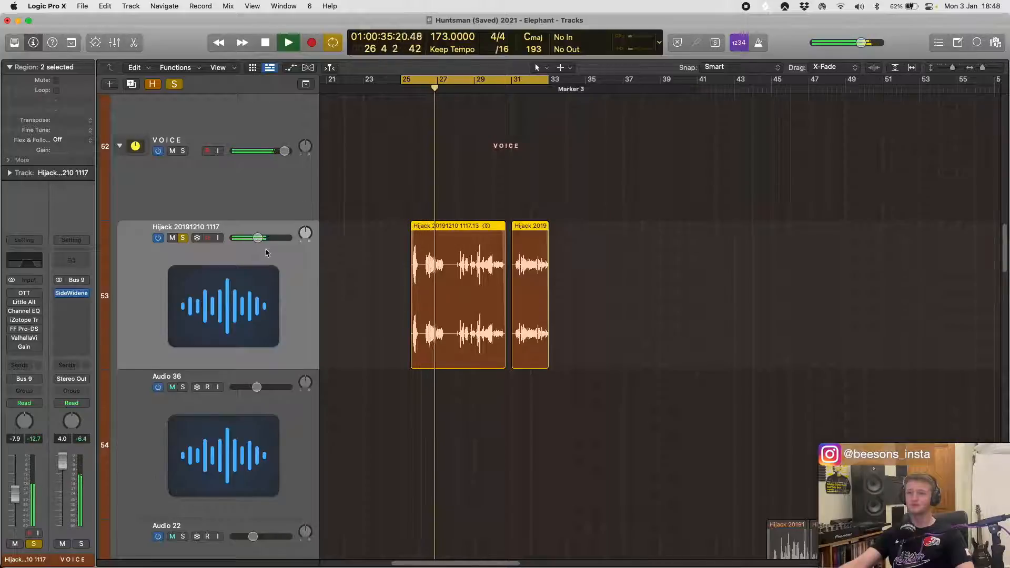
drag(257, 238, 245, 238)
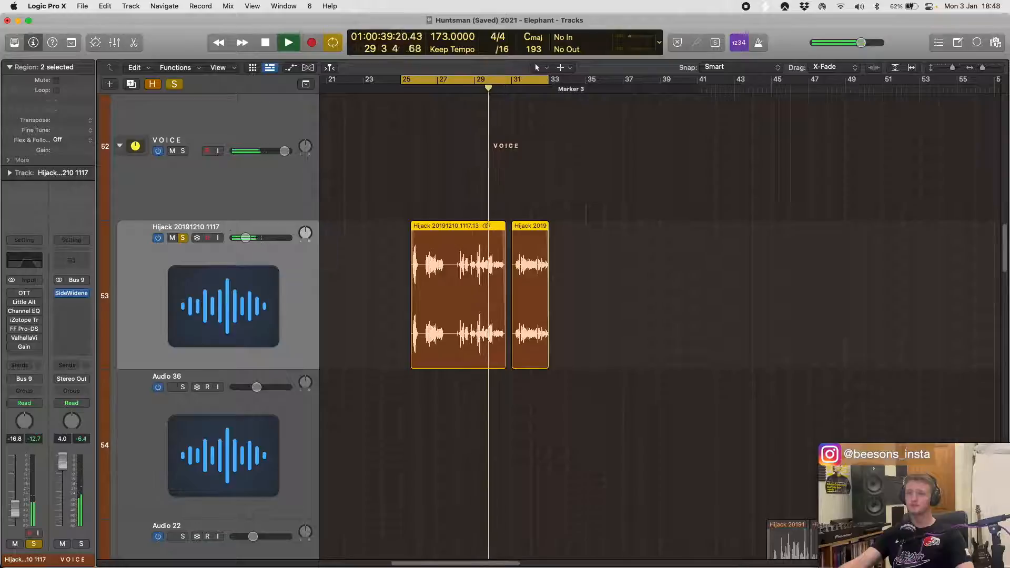
drag(245, 238, 257, 238)
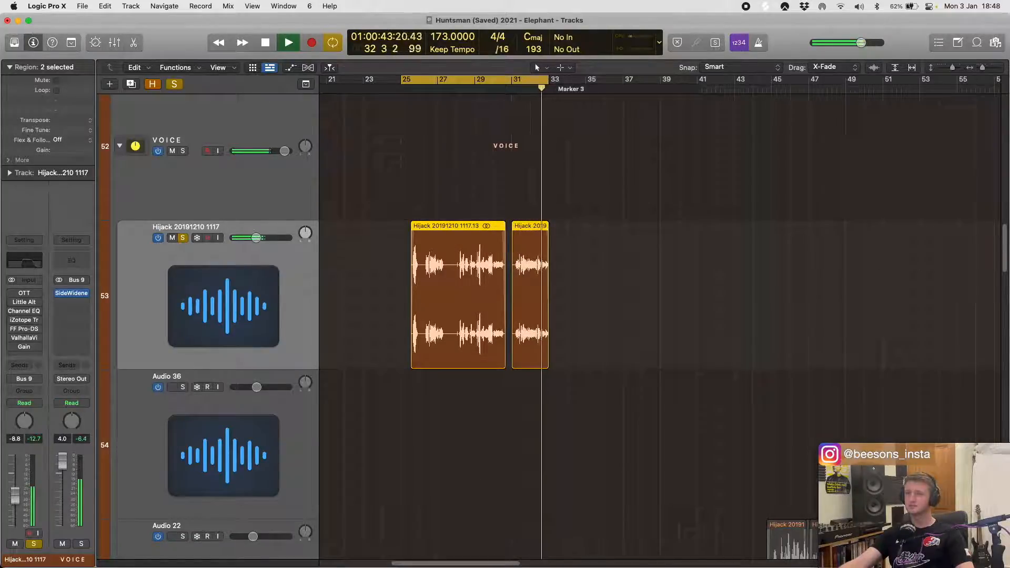
key(space)
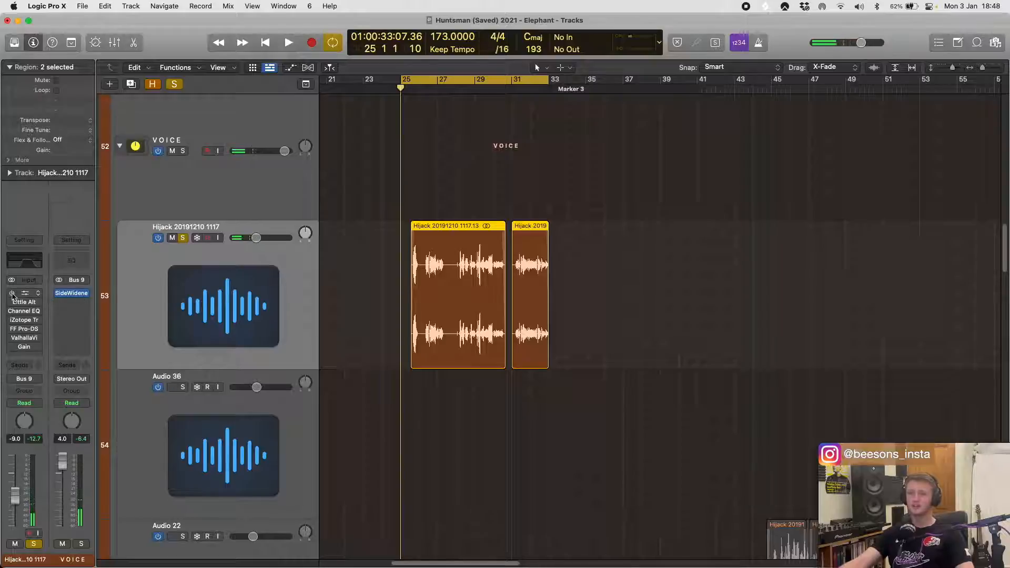
- Enable and open OTT on the Hijack track, then play the loop through it while lowering the track volume to about -14 dB
click(29, 296)
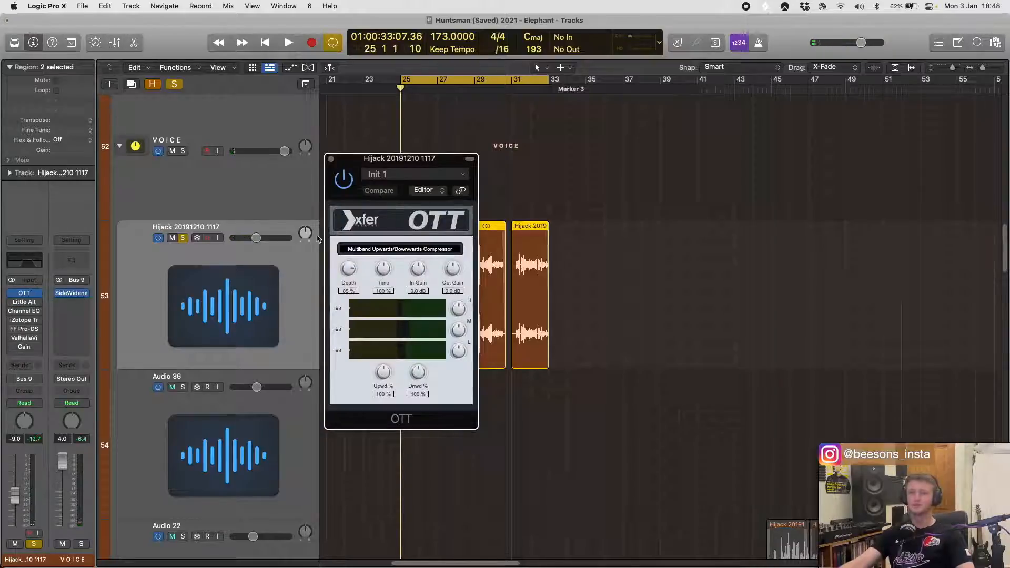
drag(454, 164, 524, 172)
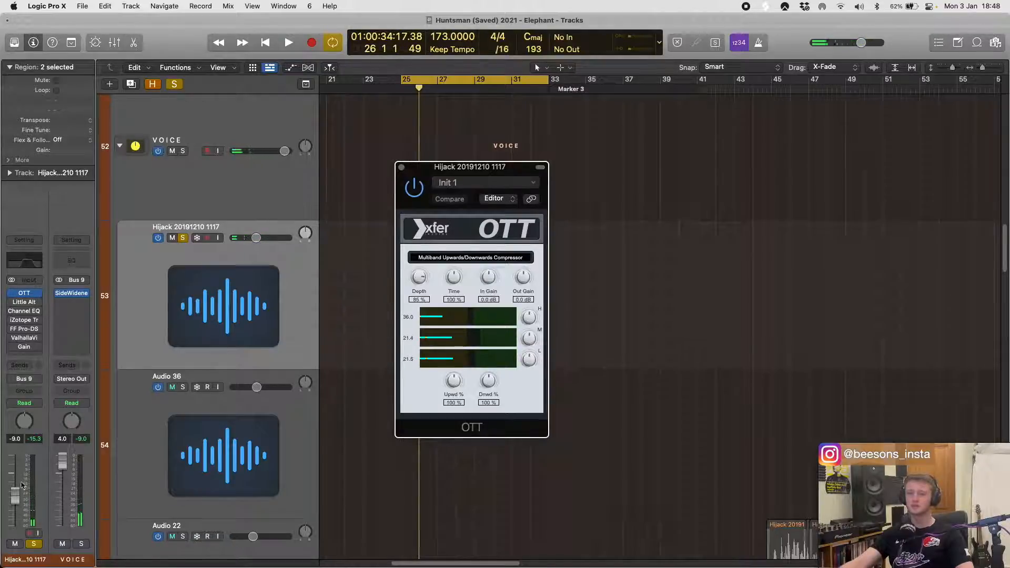
key(space)
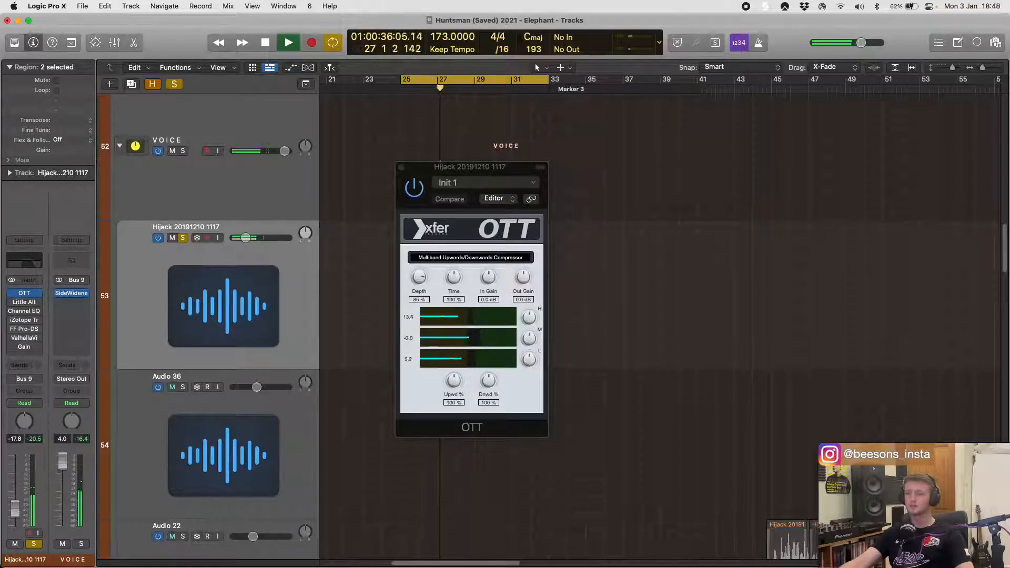
- Enable Little AlterBoy, show its pitch and formant settings during playback with the track volume at -15.0 dB, then close both plug-in windows
click(22, 304)
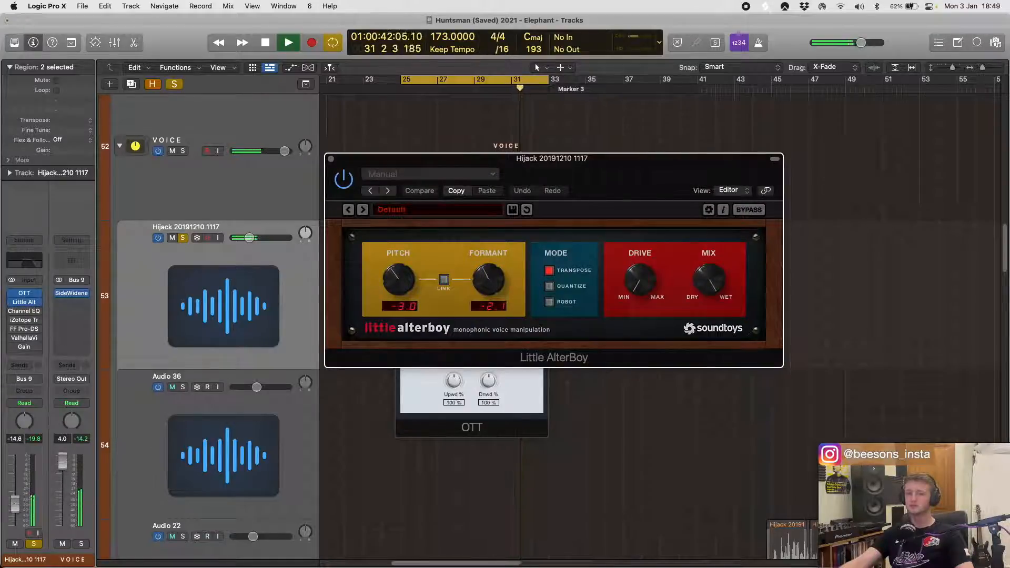
click(209, 404)
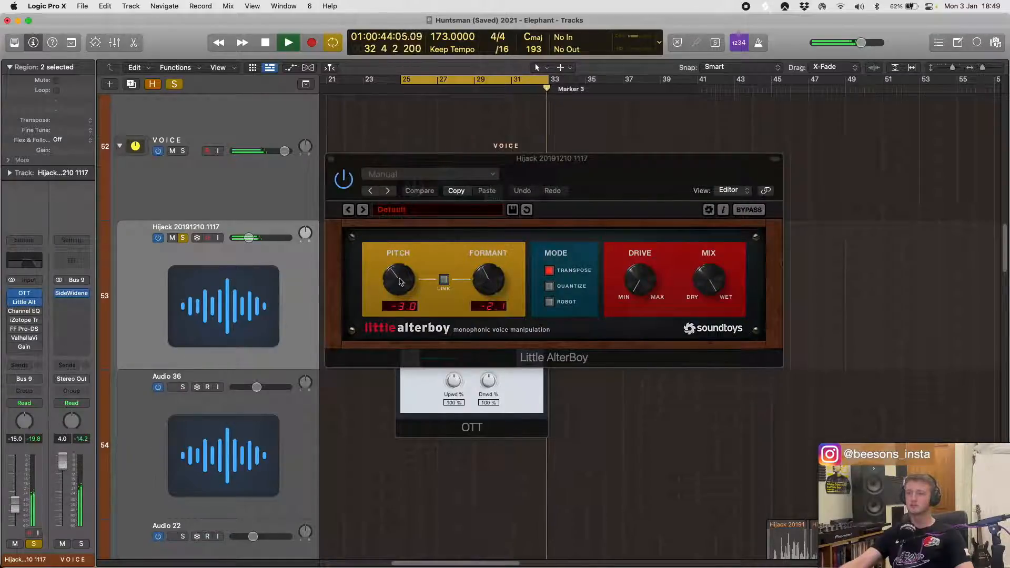
click(607, 195)
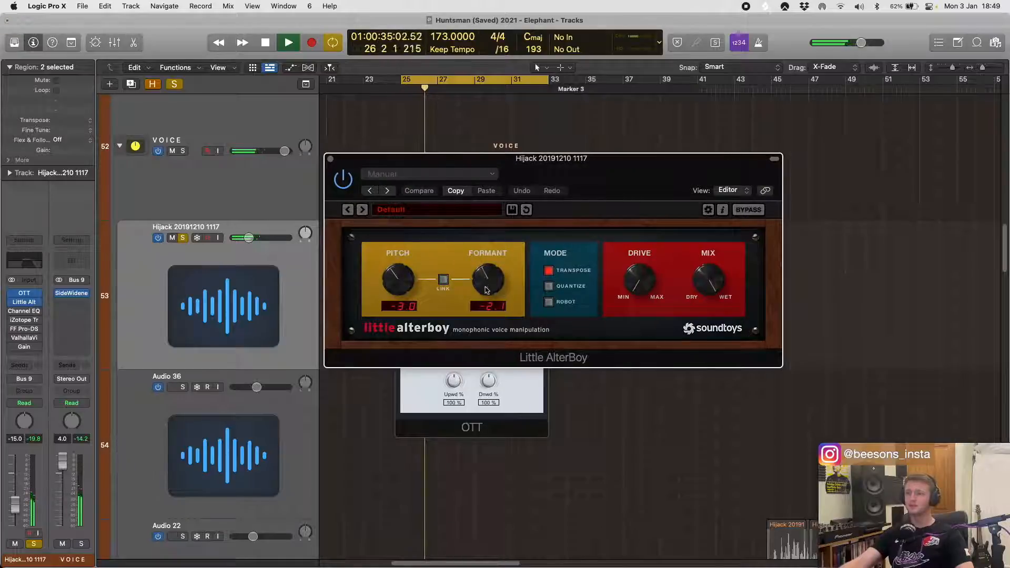
click(332, 159)
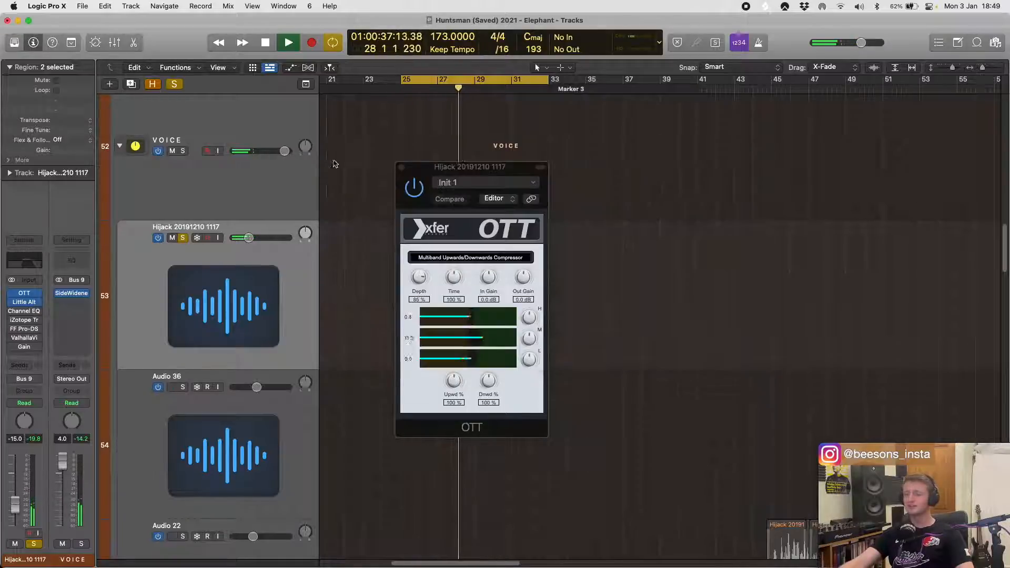
click(401, 168)
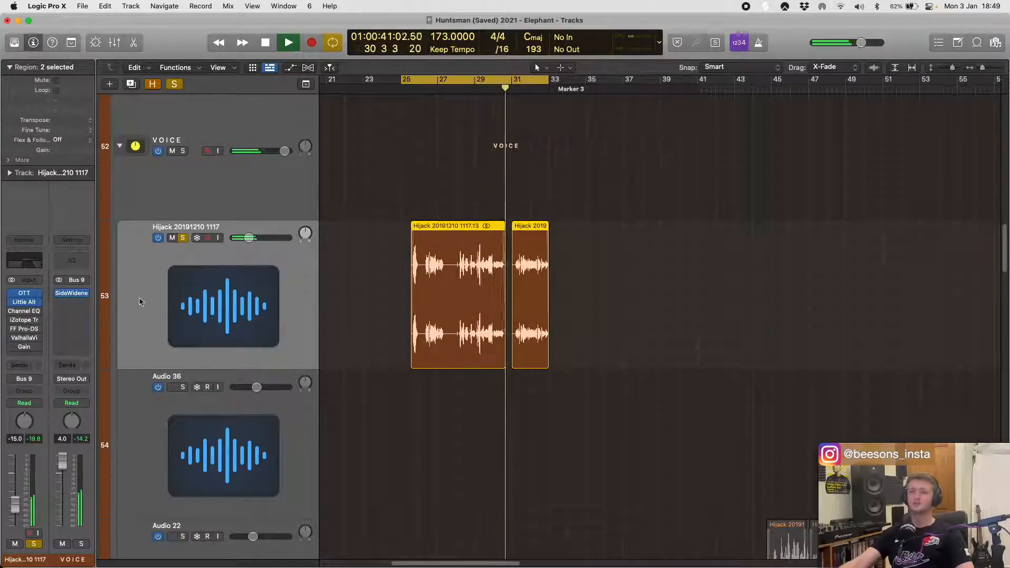
- Bypass Little AlterBoy and play the loop again to compare, then stop and re-enable the plug-in
key(space)
mouse_move(11, 304)
key(space)
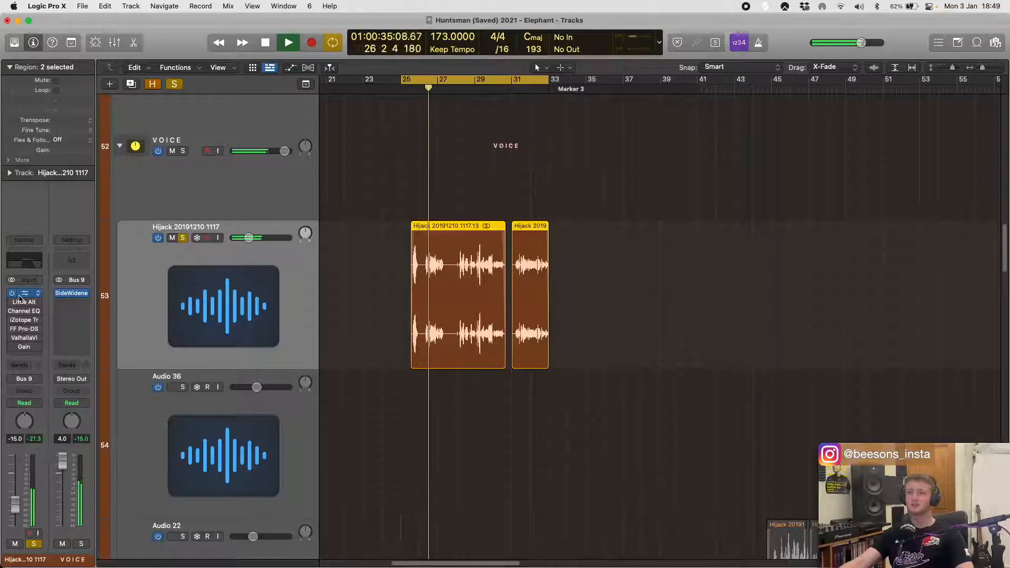
key(space)
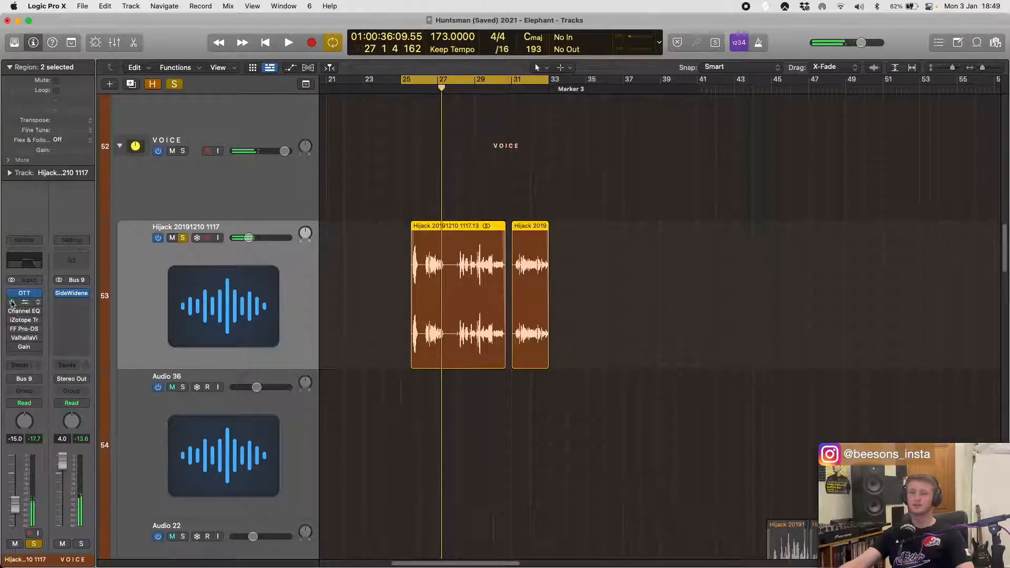
- Open the Hijack track's Channel EQ, enable it, play the loop through it and stop
click(22, 313)
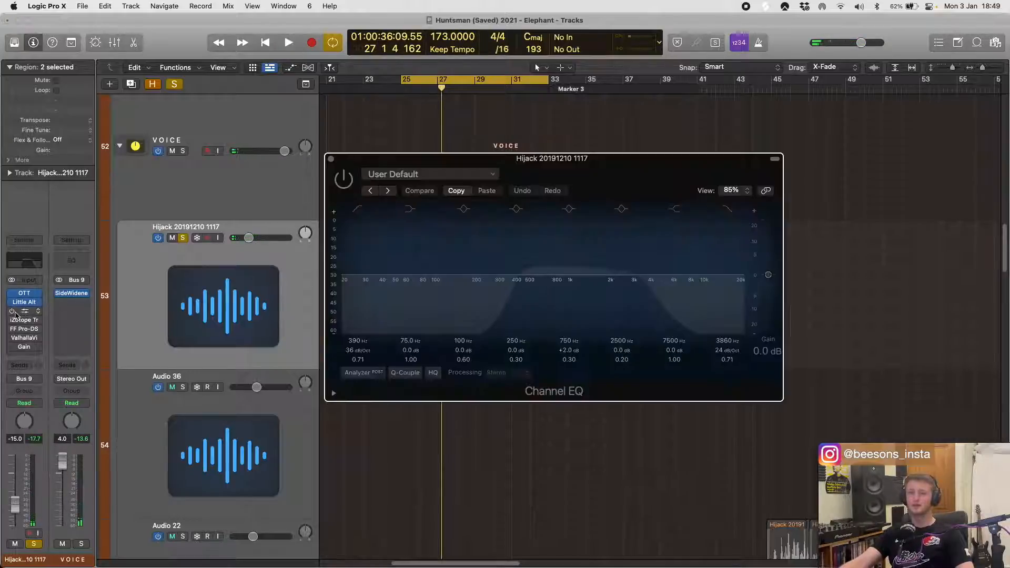
key(space)
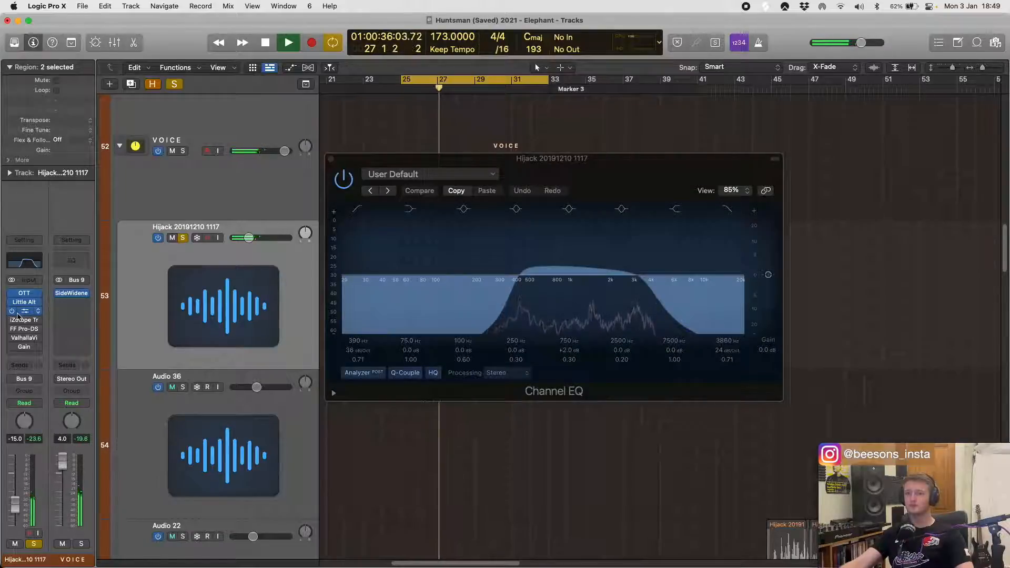
key(space)
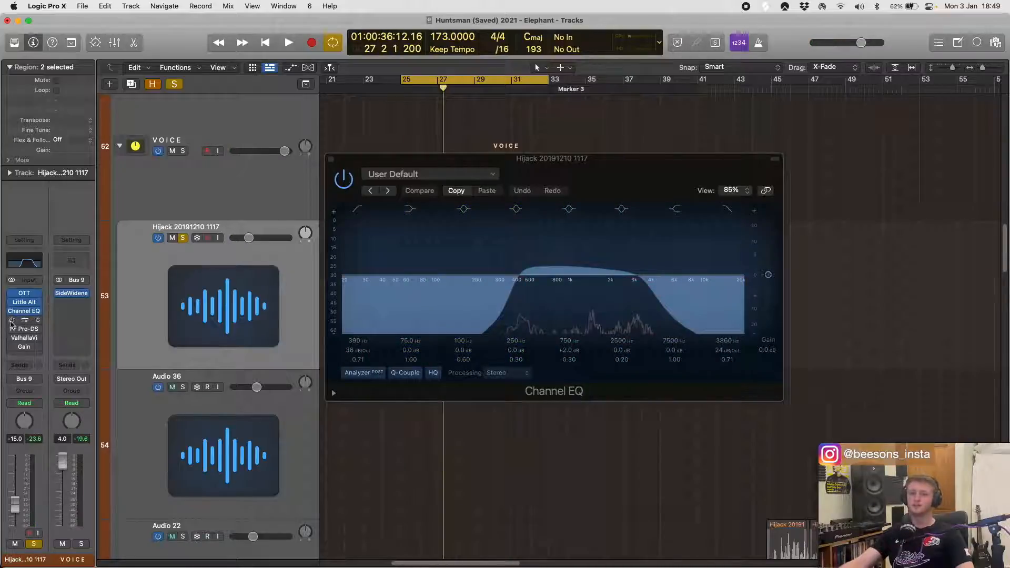
- Enable iZotope Trash 2, show its Tape Saturation settings while playing the loop, then close the Trash 2 and Channel EQ windows
click(19, 321)
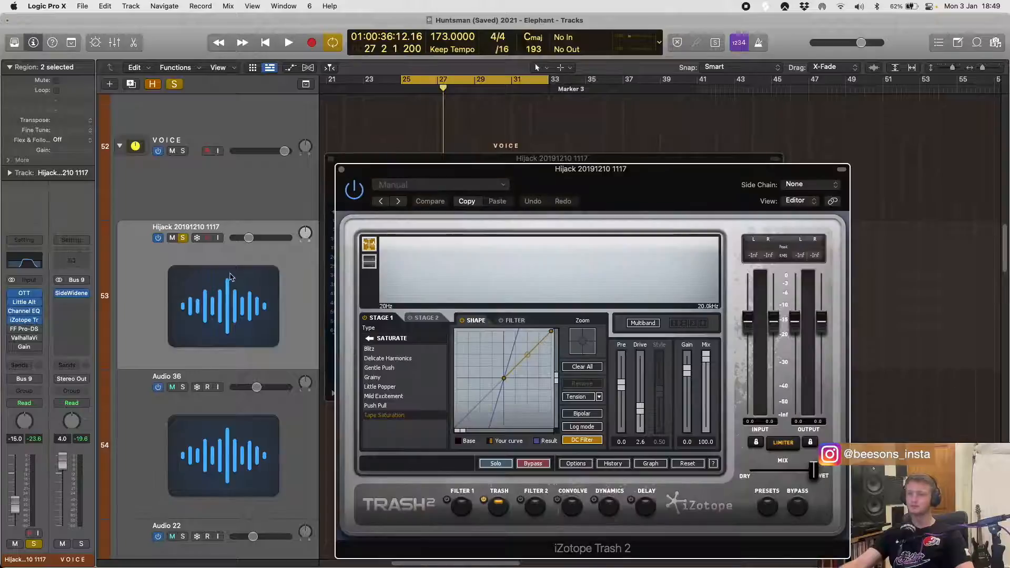
key(space)
drag(535, 186, 564, 156)
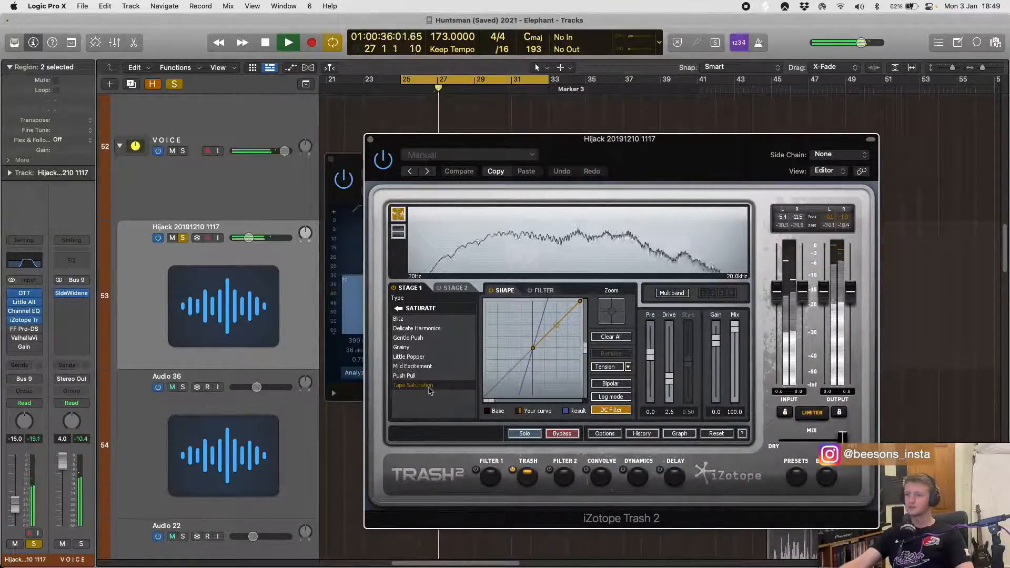
click(370, 140)
click(330, 158)
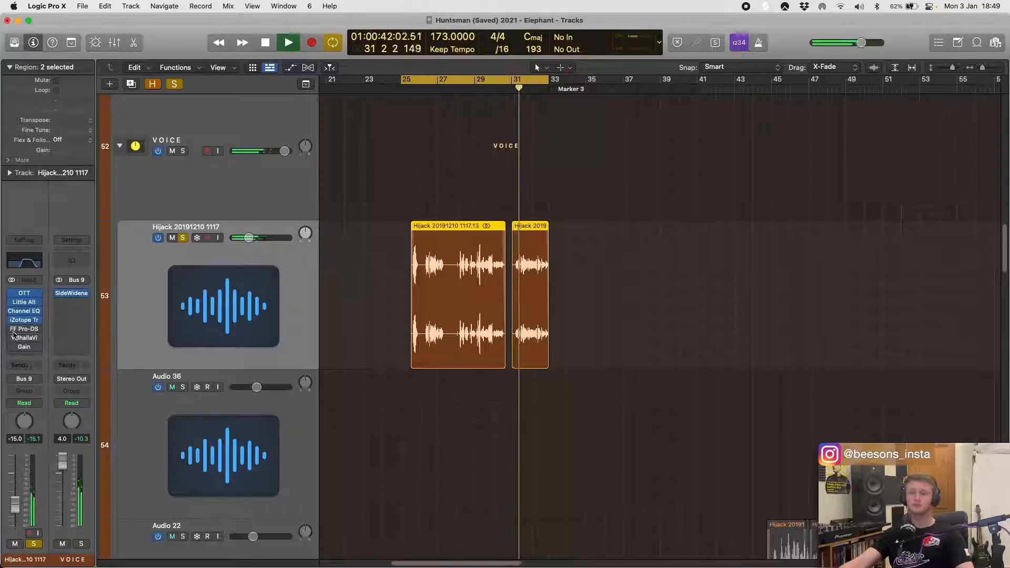
- Enable FF Pro-DS and view its de-essing settings during playback, then stop and close its window
mouse_move(12, 331)
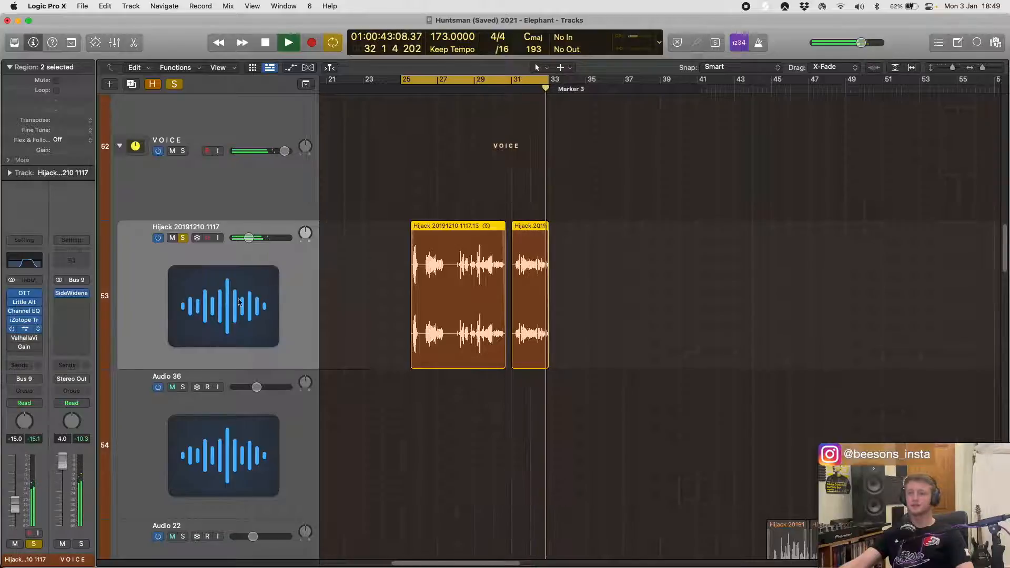
click(25, 329)
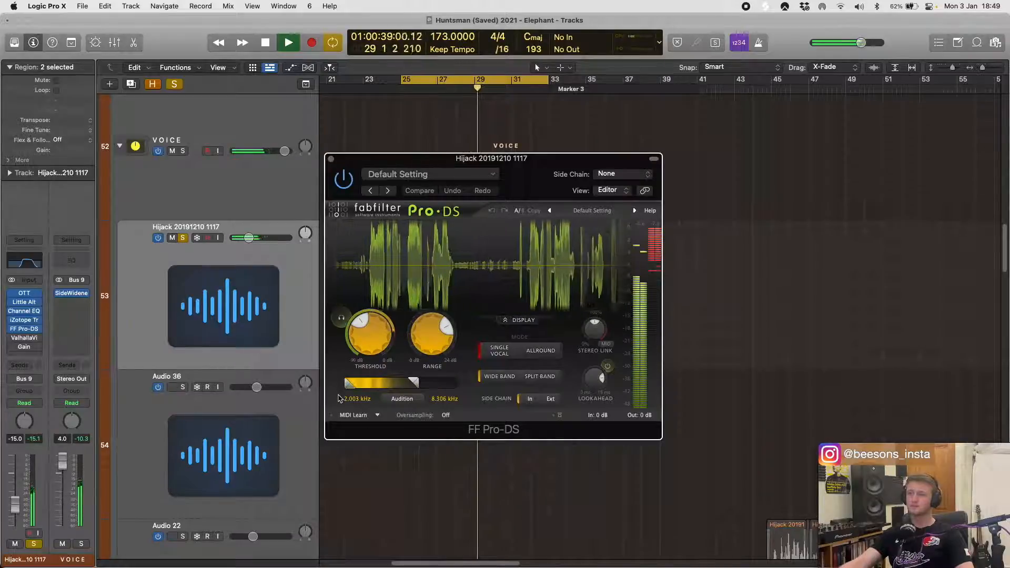
key(space)
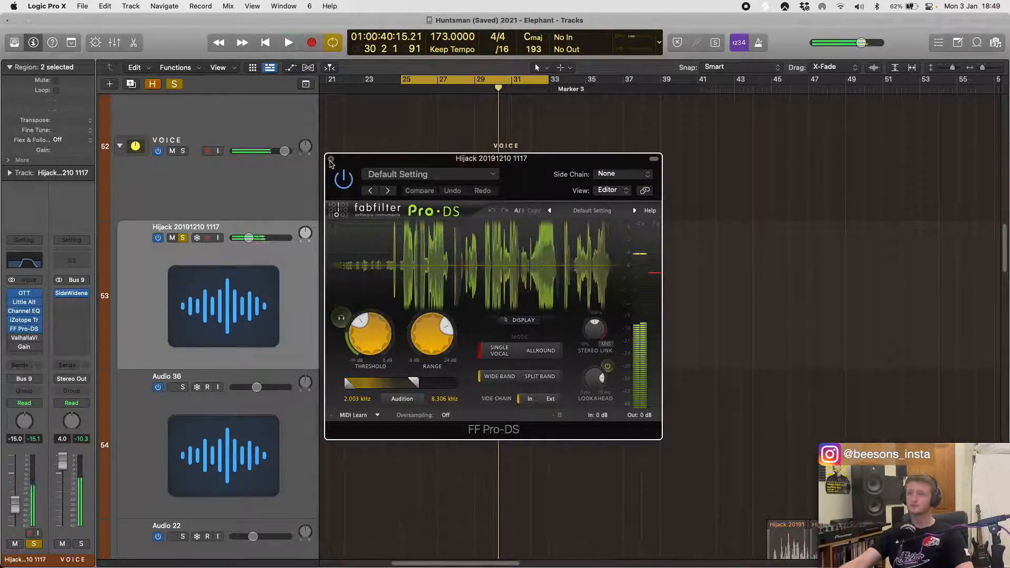
click(331, 159)
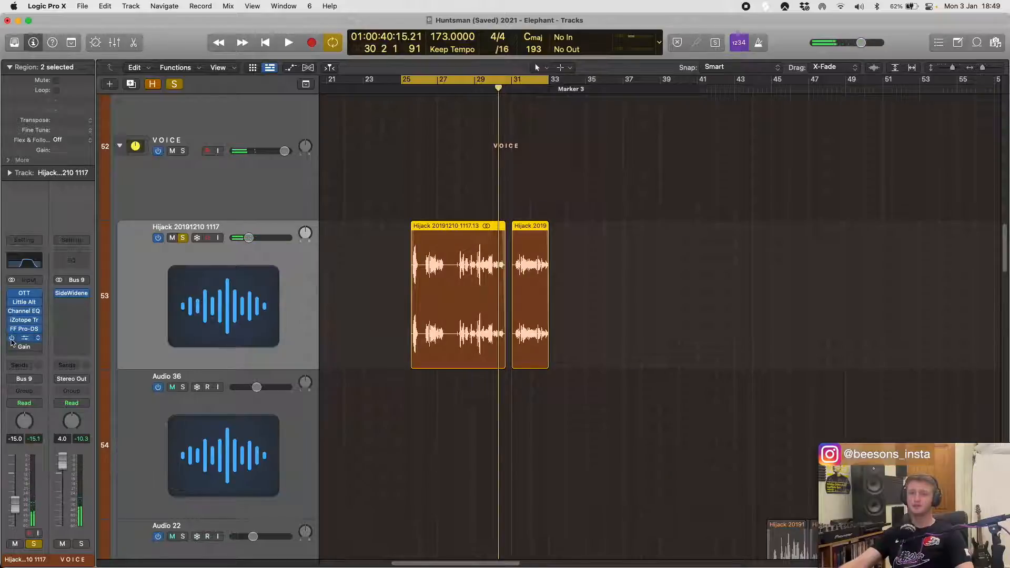
- Enable ValhallaVintageVerb on the Hijack track, play the loop with its reverb settings shown, and close its window
click(24, 338)
key(space)
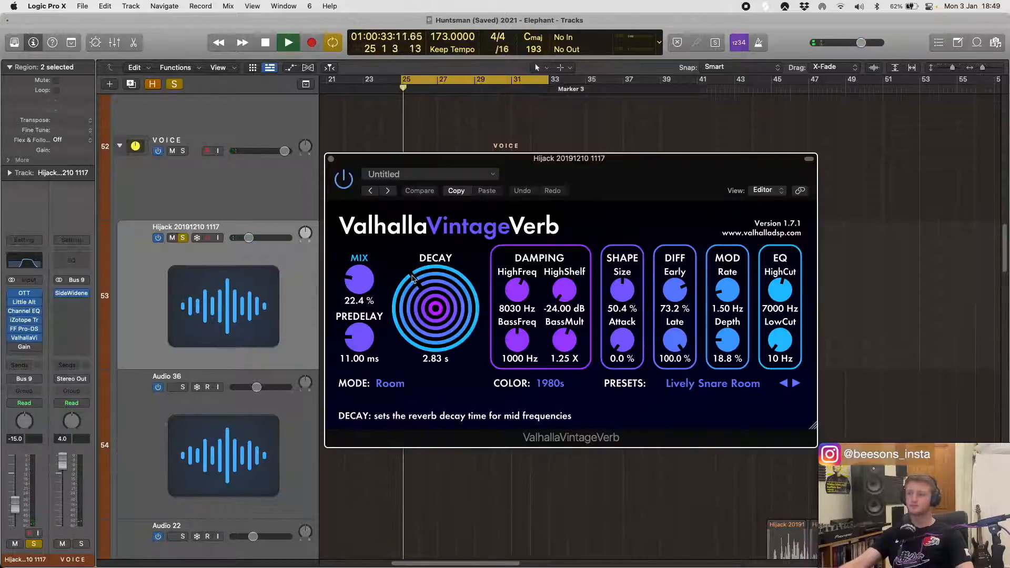
click(330, 159)
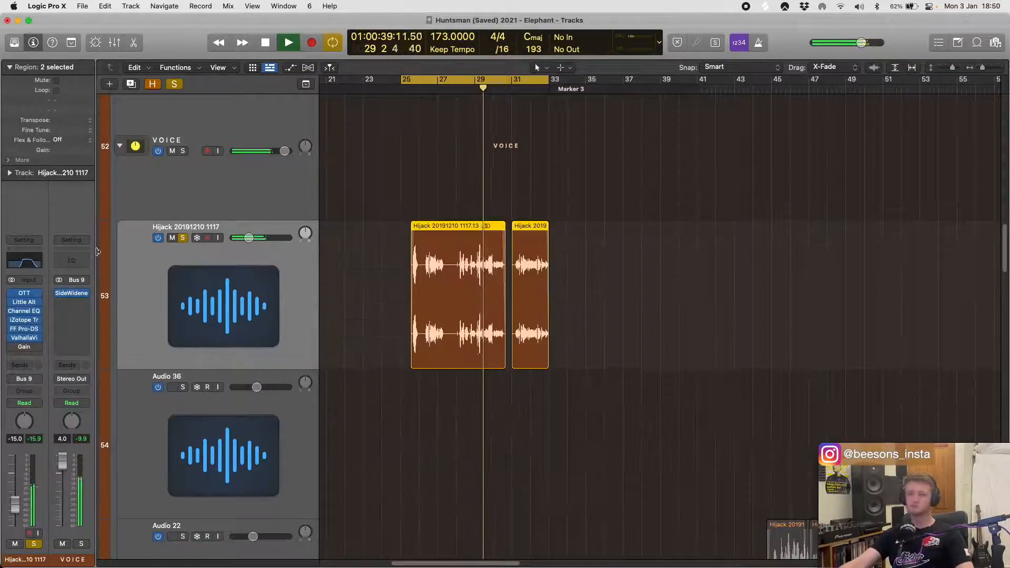
- Enable and view the Gain plug-in, raise the Hijack track volume to -3.7 dB, then stop playback, close the window and deselect the regions
click(25, 347)
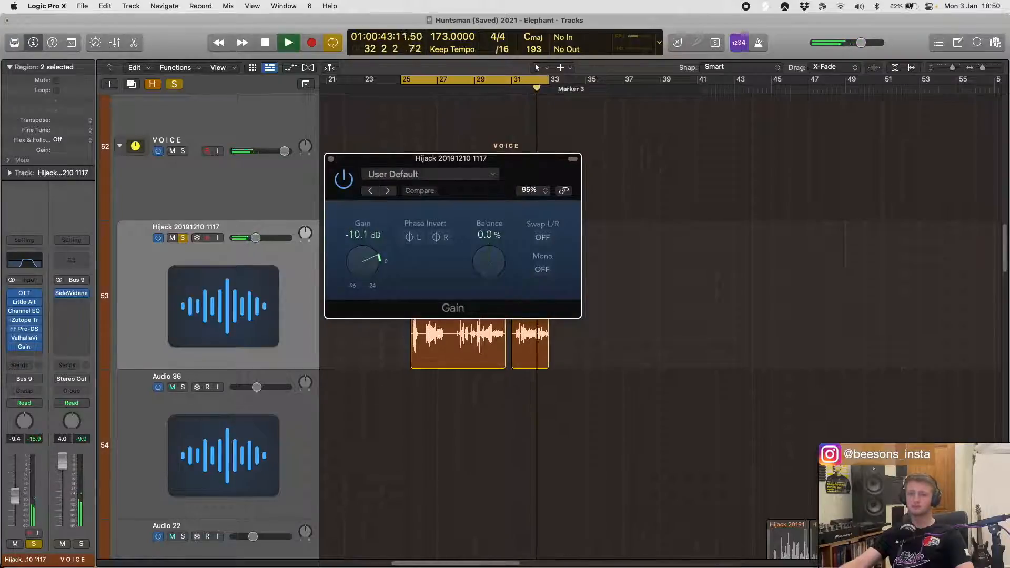
key(space)
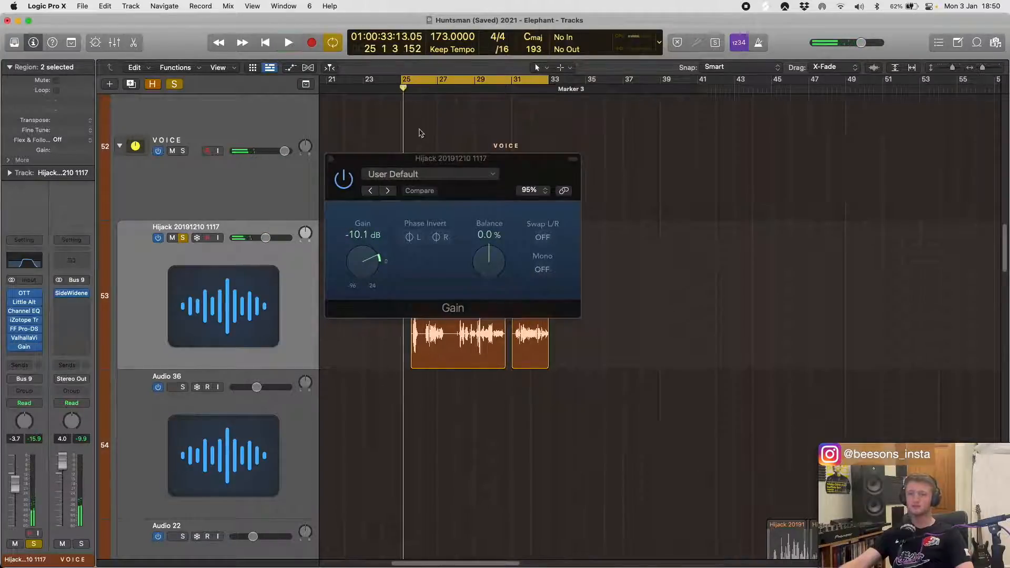
click(330, 159)
click(368, 301)
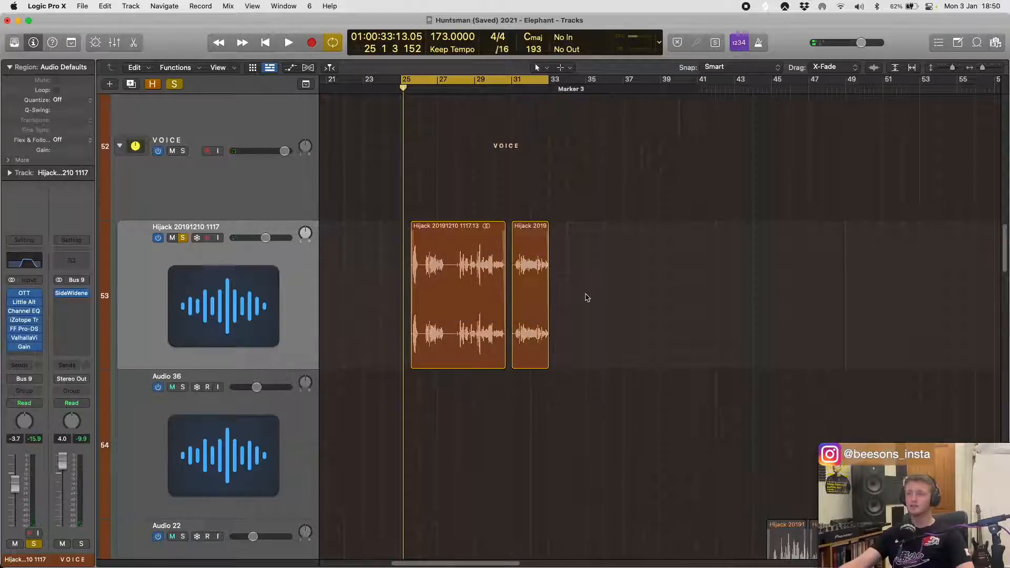
- Unsolo the Hijack vocal track and select the Audio 36 track in the VOICE stack
scroll(549, 300, left, 8)
scroll(607, 322, right, 3)
scroll(608, 365, up, 8)
scroll(608, 365, down, 3)
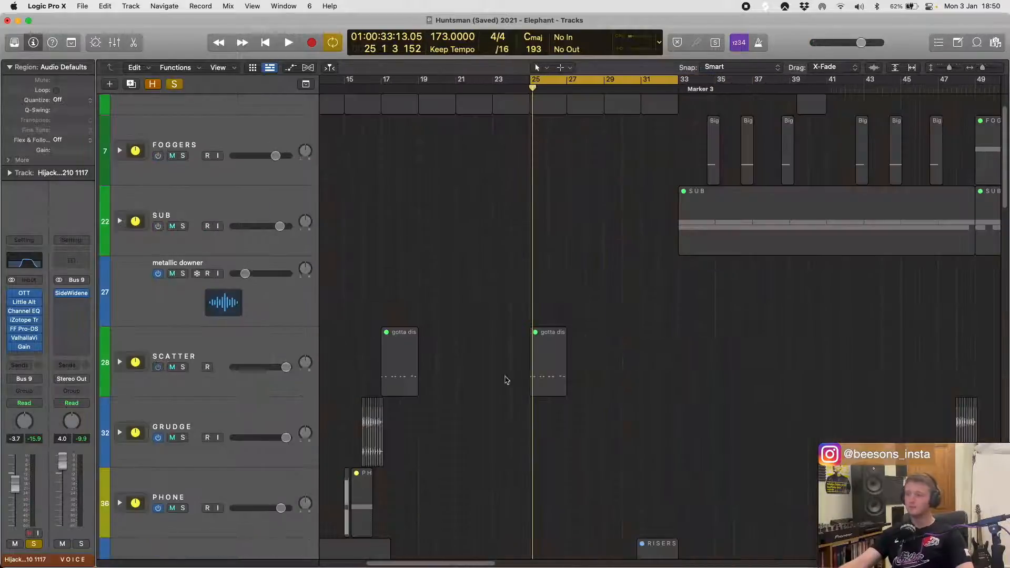
scroll(511, 374, down, 10)
scroll(514, 367, right, 4)
scroll(615, 224, down, 5)
scroll(615, 224, down, 4)
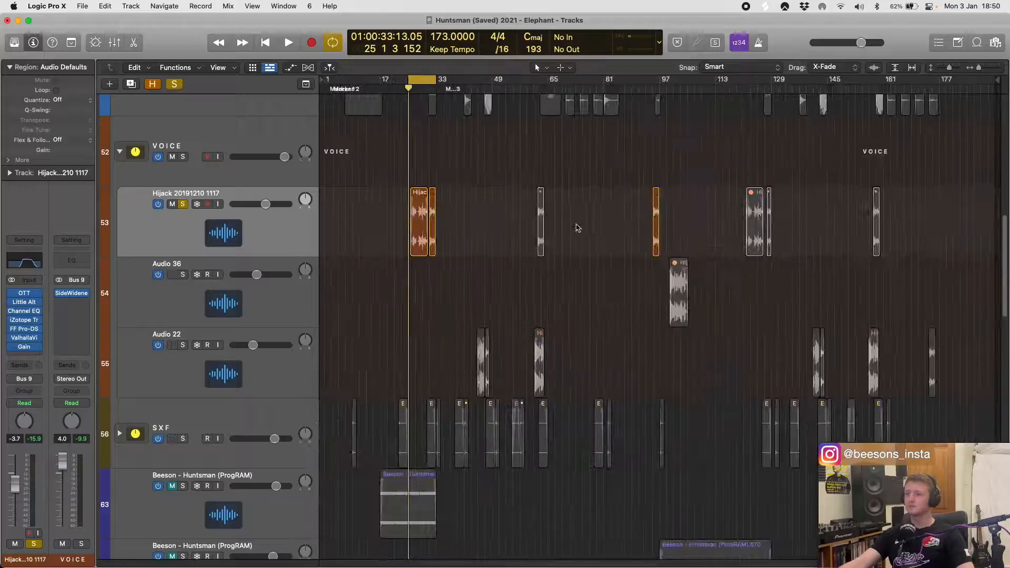
scroll(457, 281, up, 1)
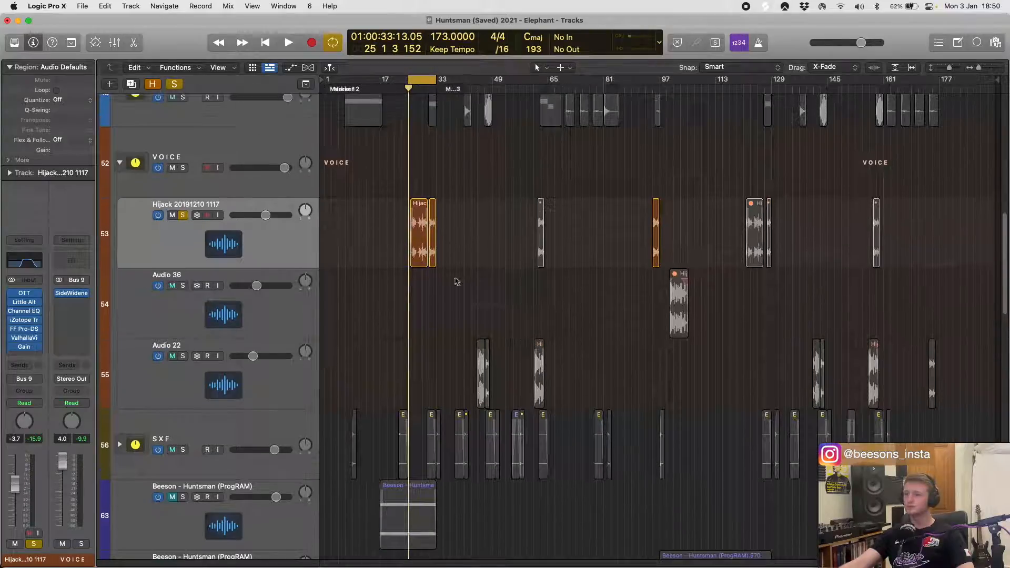
click(182, 216)
click(273, 309)
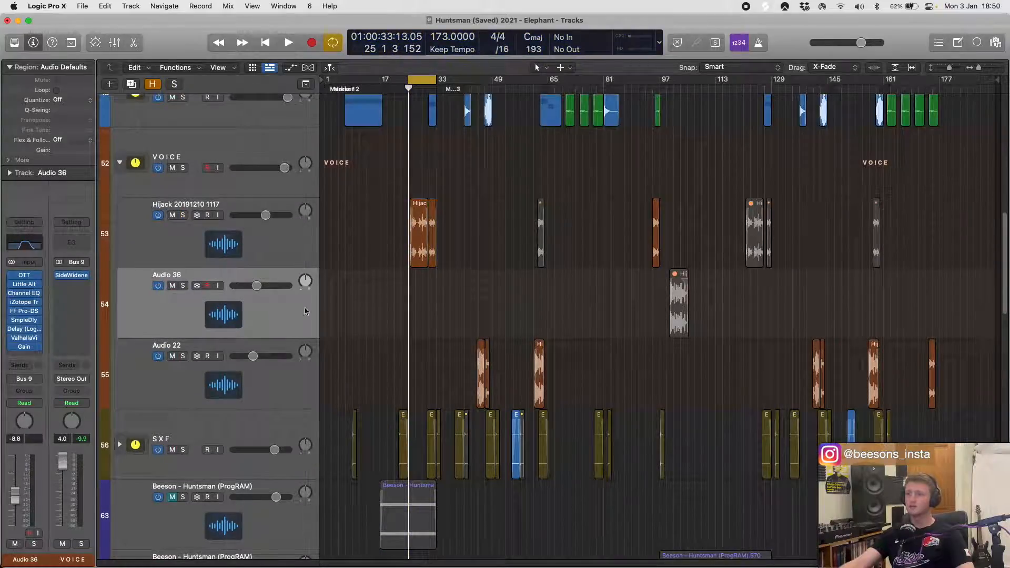
scroll(244, 312, down, 4)
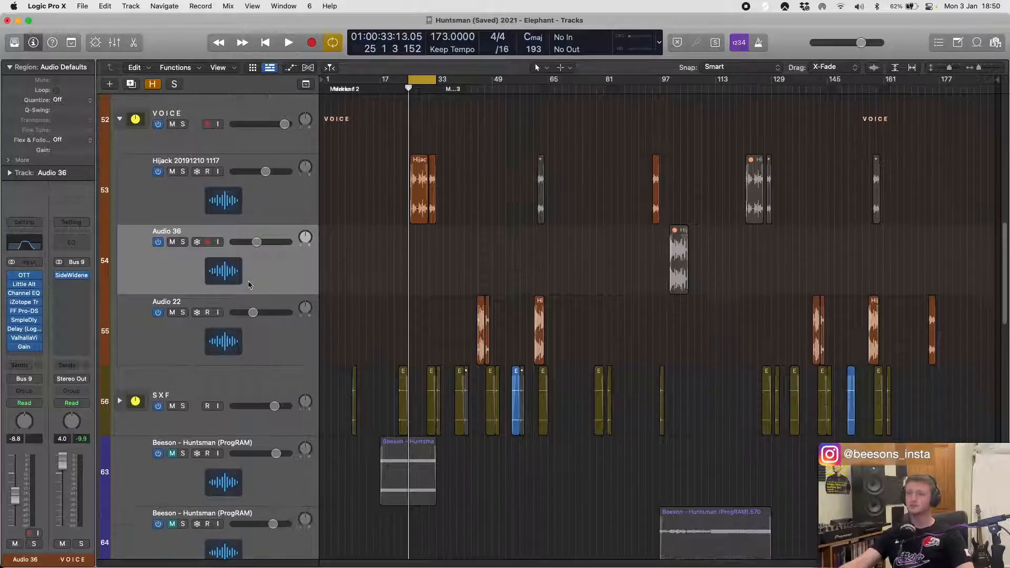
- Solo the Audio 22 track, cycle bars 44 to 49 around its first vocal regions, and play them
click(254, 342)
click(182, 312)
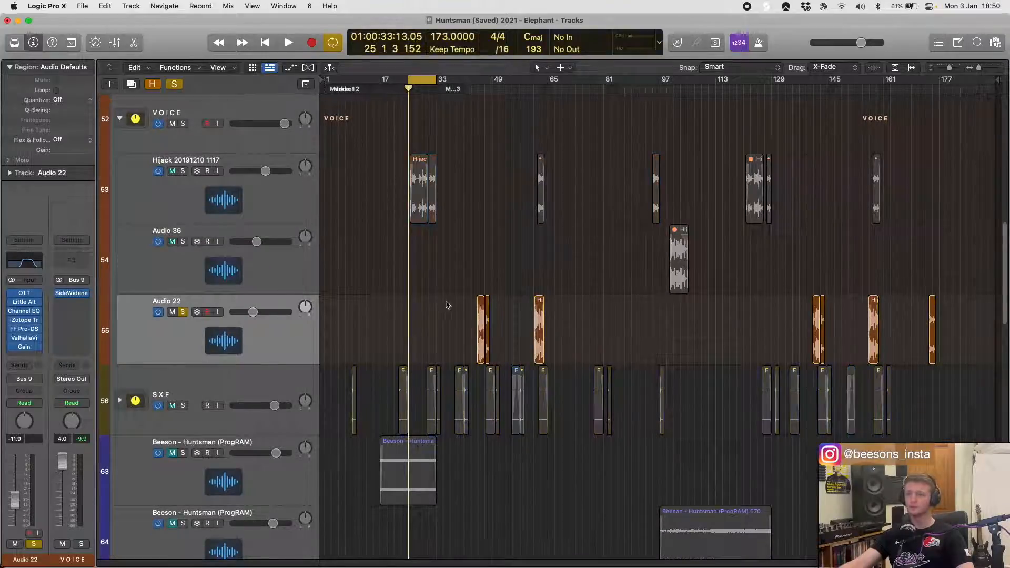
key(u)
key(space)
key(super+Right)
key(super+Right)
key(super+Right)
key(super+Right)
key(super+Right)
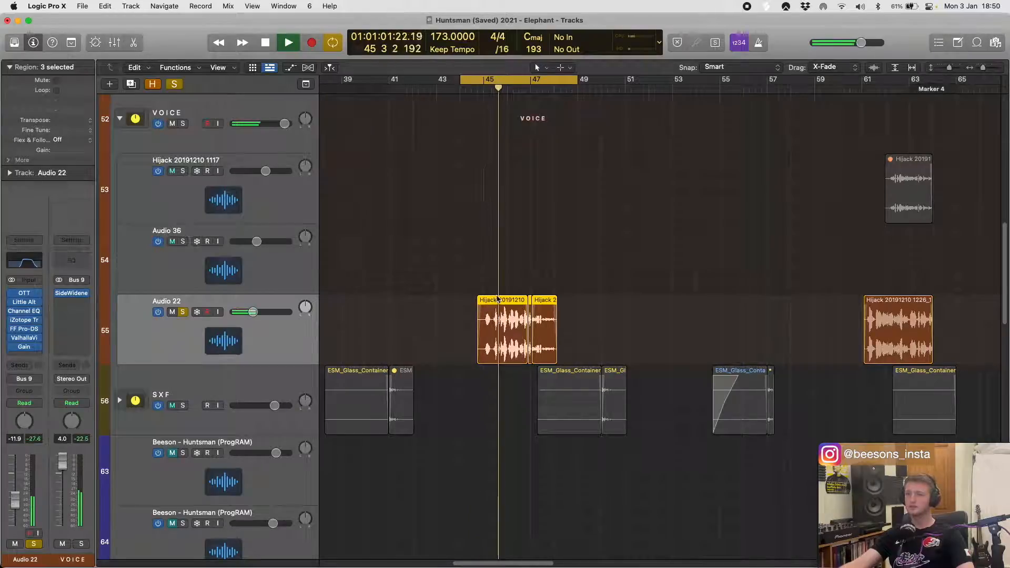
key(super+Right)
key(super+Right)
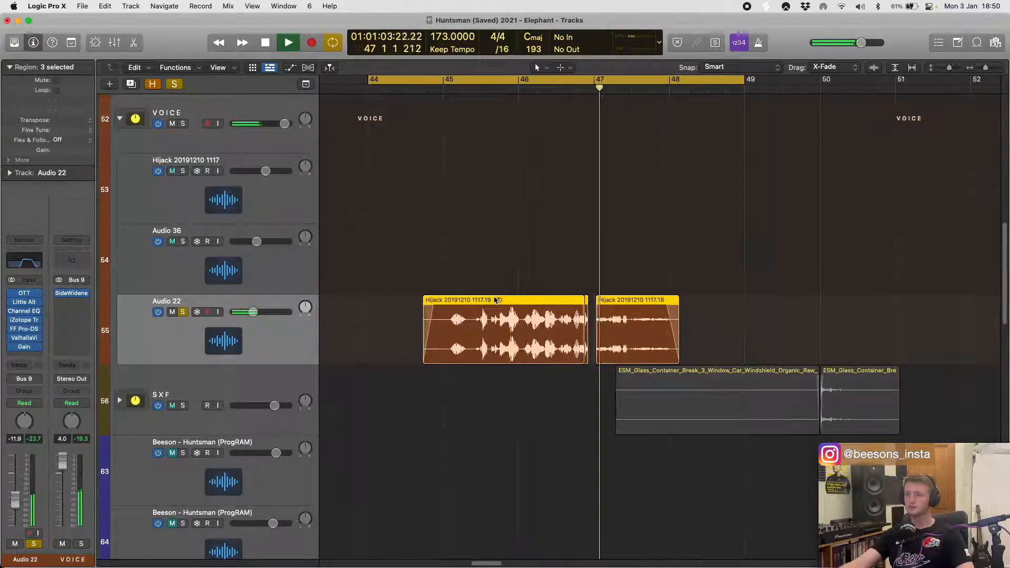
key(super+Right)
key(super+Left)
key(super+Left)
key(super+Left)
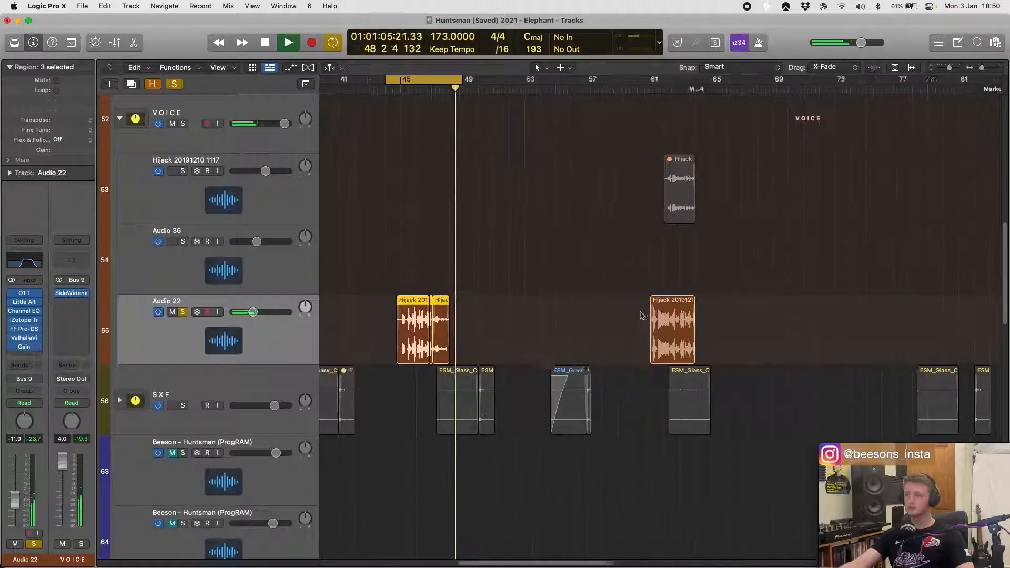
key(space)
- Select the Audio 22 region at bar 61, fit the cycle range to it, and play it soloed
click(657, 308)
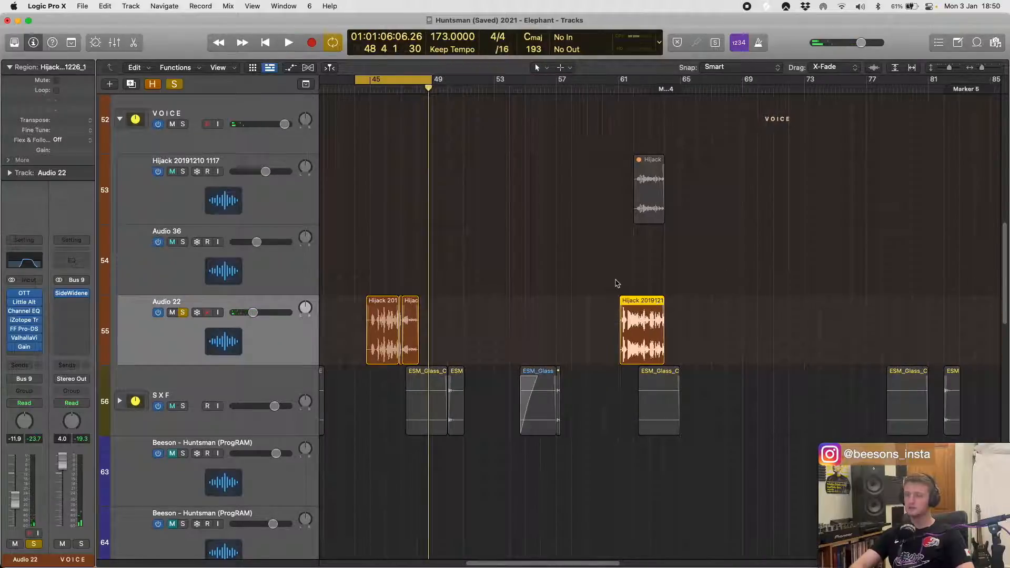
key(super+u)
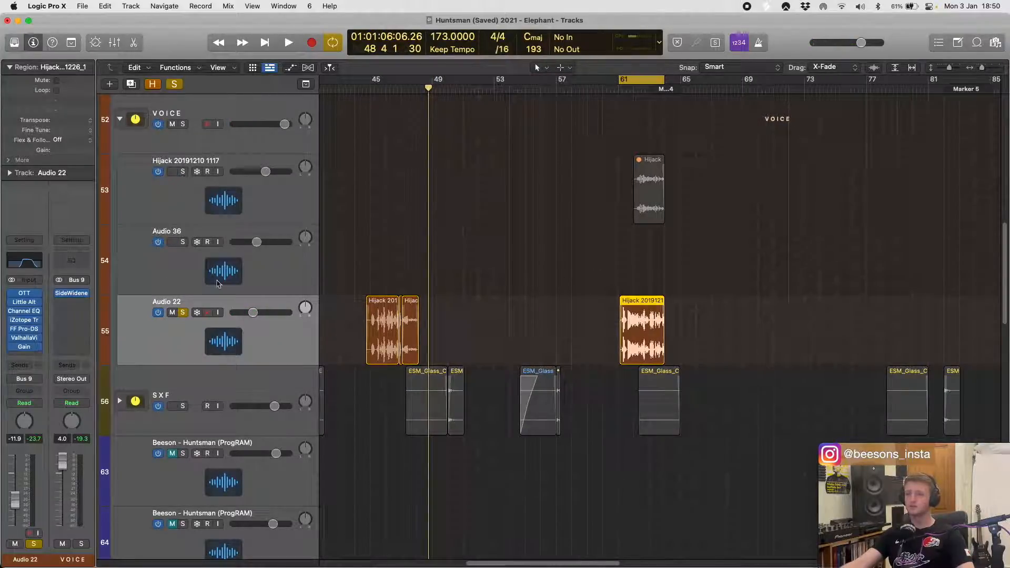
key(space)
key(super+Right)
key(super+Right)
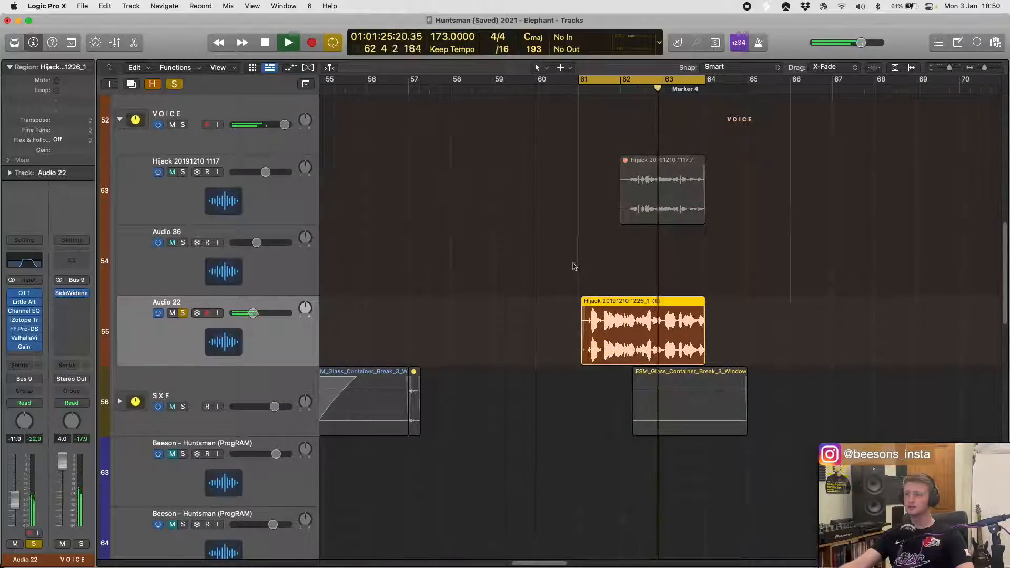
scroll(489, 296, right, 4)
key(space)
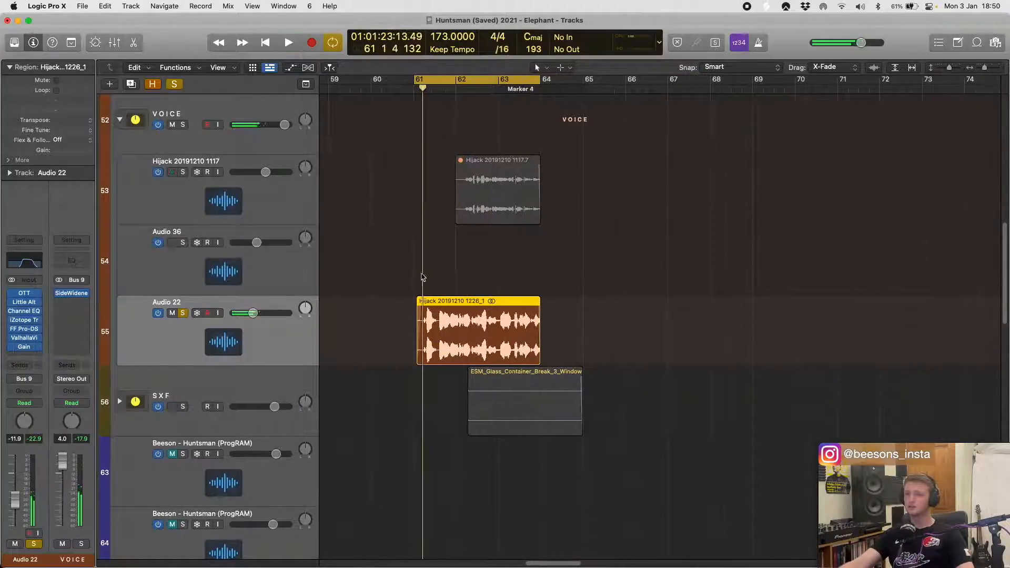
- Lengthen the bar 61 region on Audio 22 to about bar 66, extend the cycle to bar 67, and play it
key(super+Left)
key(super+Left)
key(super+Right)
key(super+Right)
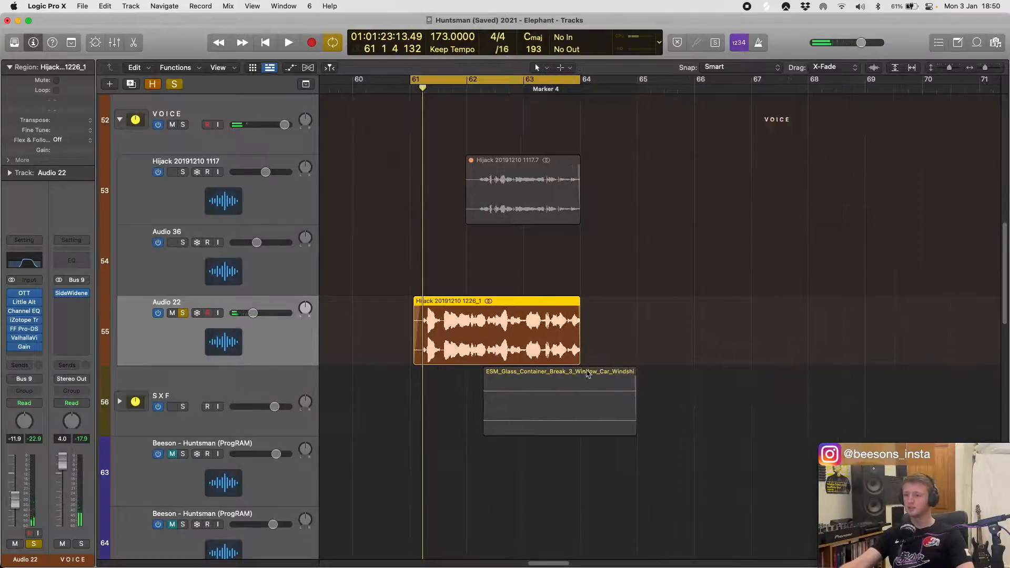
drag(582, 363, 781, 347)
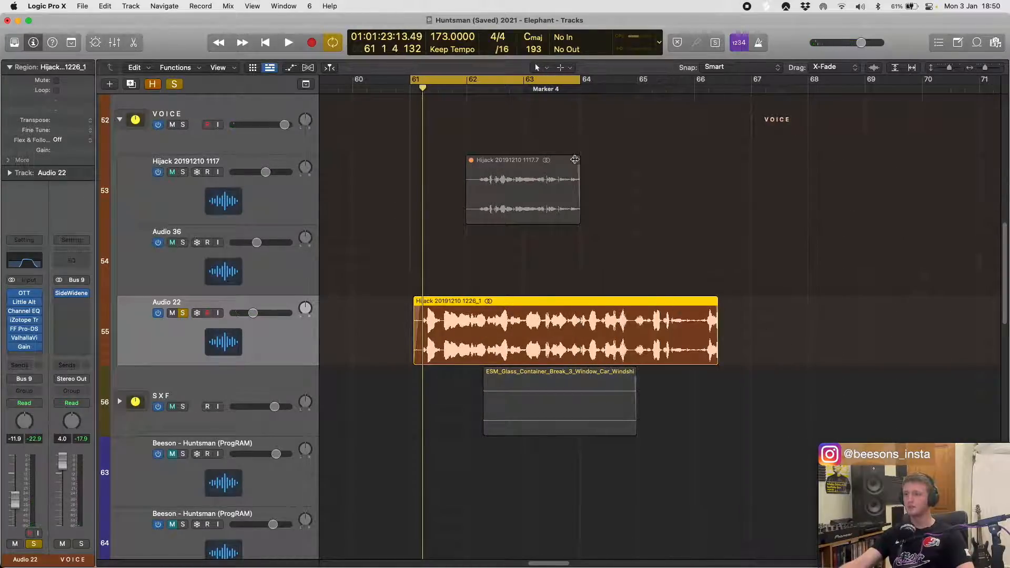
drag(580, 78, 751, 90)
key(space)
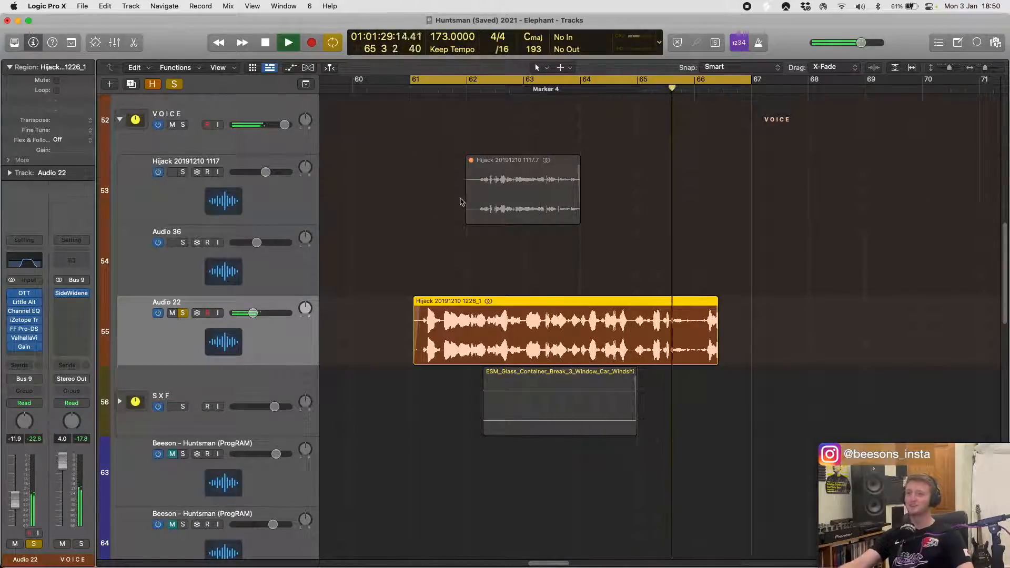
key(space)
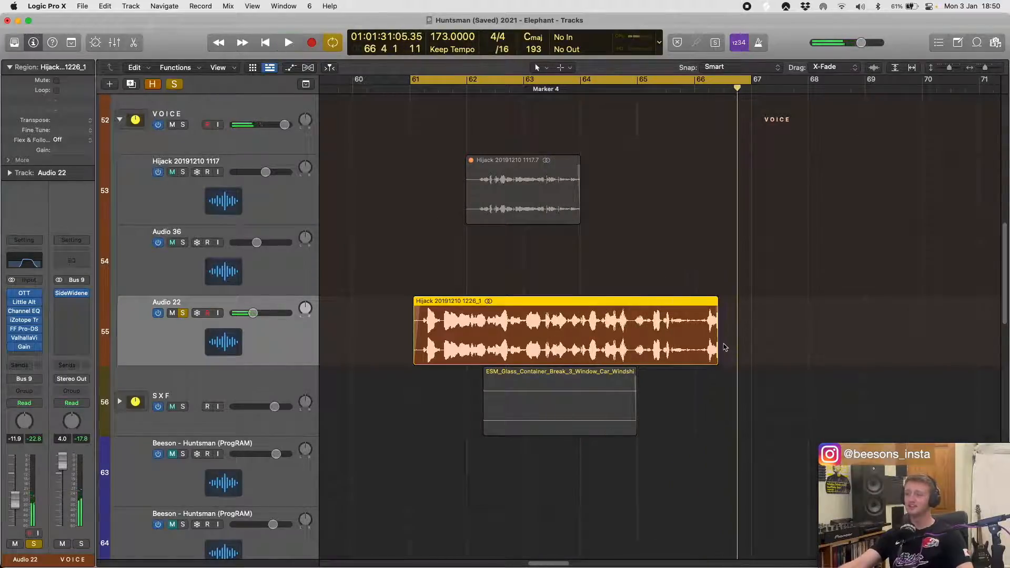
- Play the lengthened Audio 22 region again, then undo its lengthening and deselect it
shift+click(612, 274)
key(space)
shift+click(586, 271)
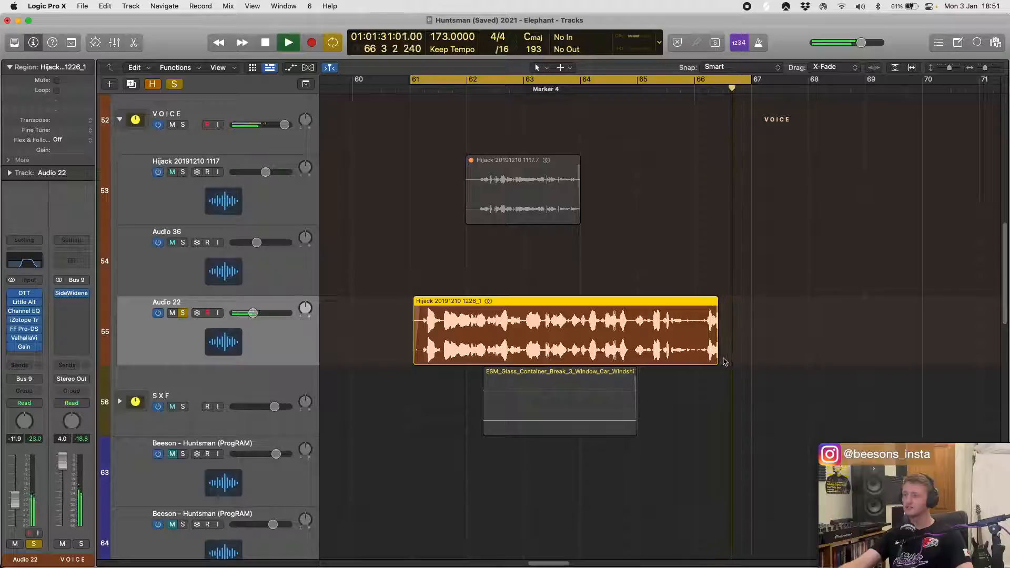
key(space)
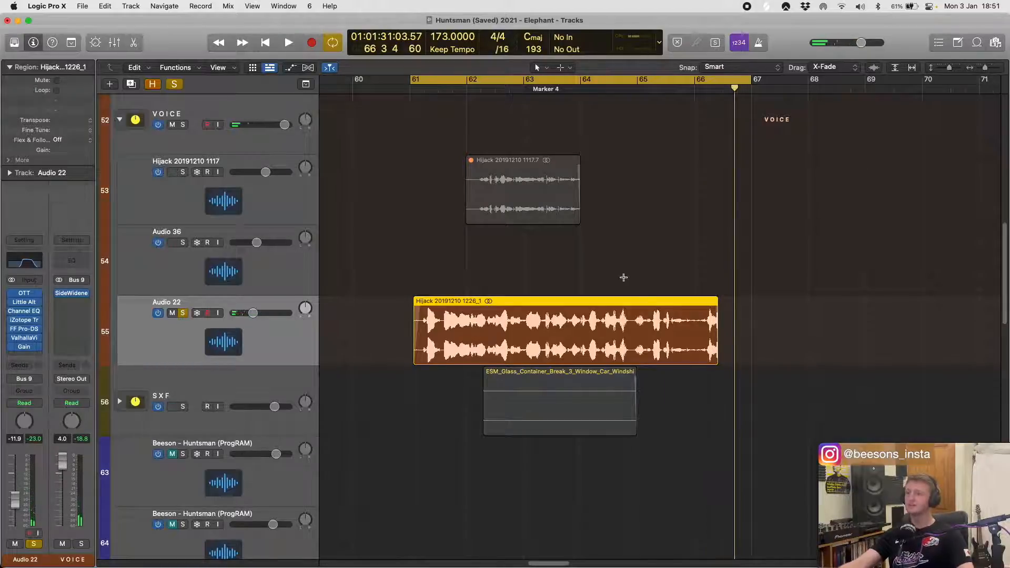
key(super+z)
click(522, 277)
scroll(505, 244, down, 4)
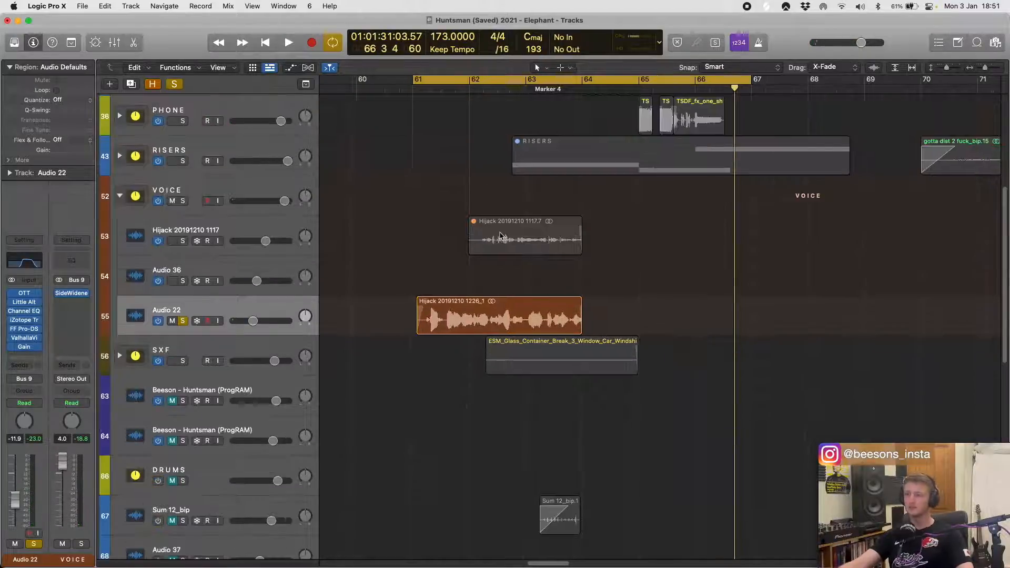
- Unsolo the Audio 22 track and select the Audio 36 track
key(super+Left)
key(super+Left)
key(super+Left)
scroll(645, 284, right, 5)
key(super+Left)
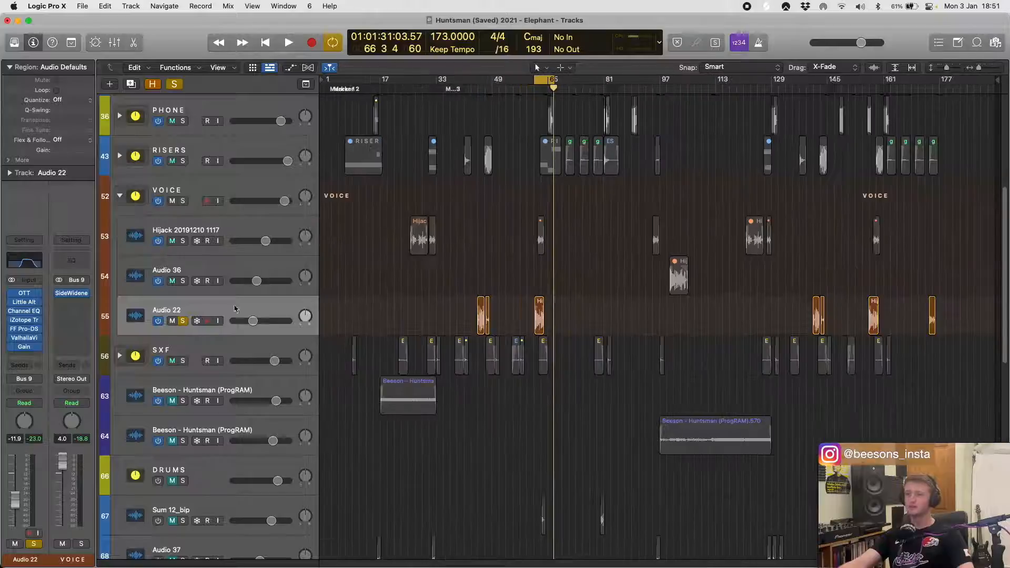
click(182, 321)
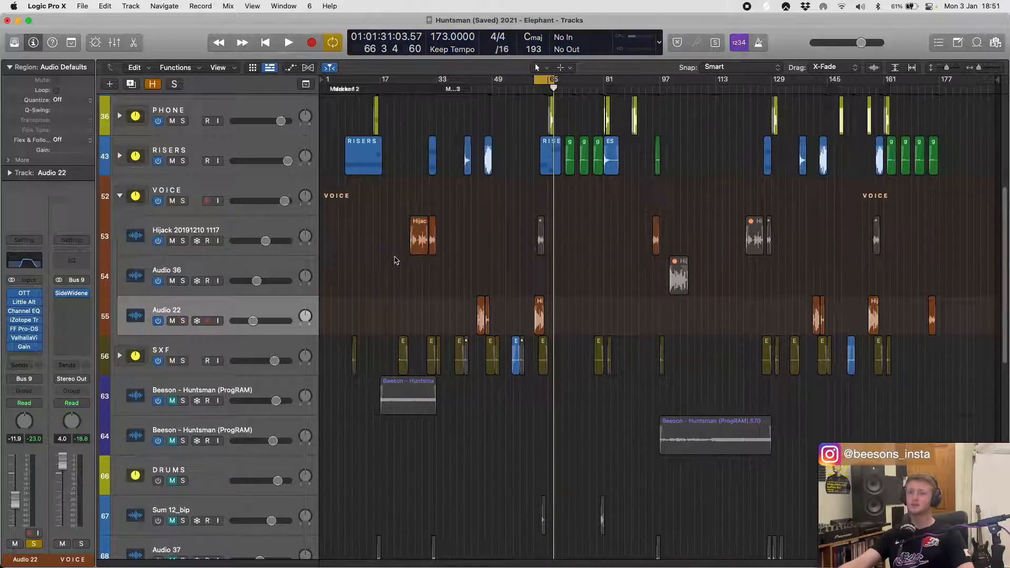
click(258, 264)
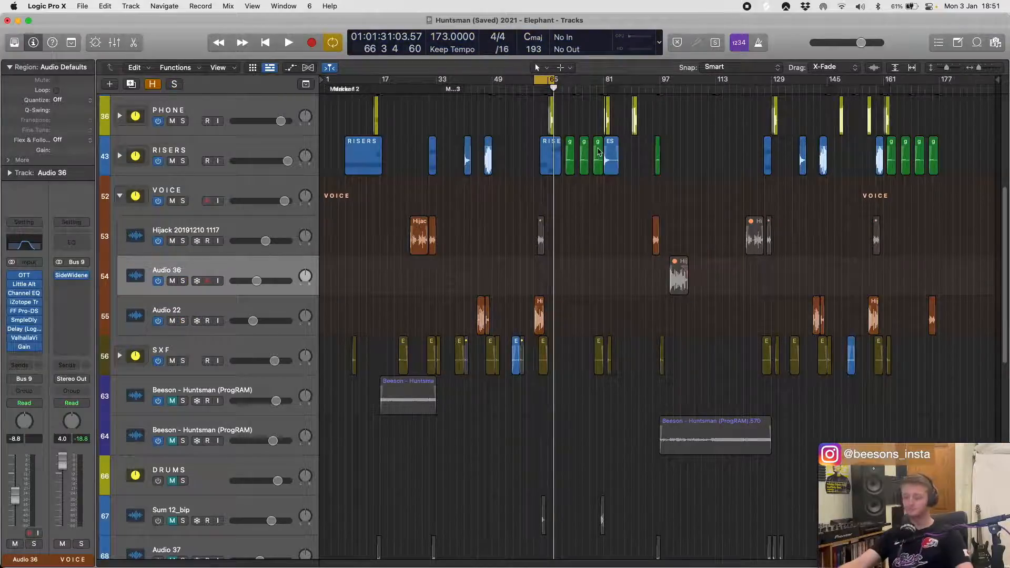
- Turn off the cycle, select the VOICE stack, and open its SideWidener plug-in beside the vocal regions
key(c)
scroll(470, 266, down, 2)
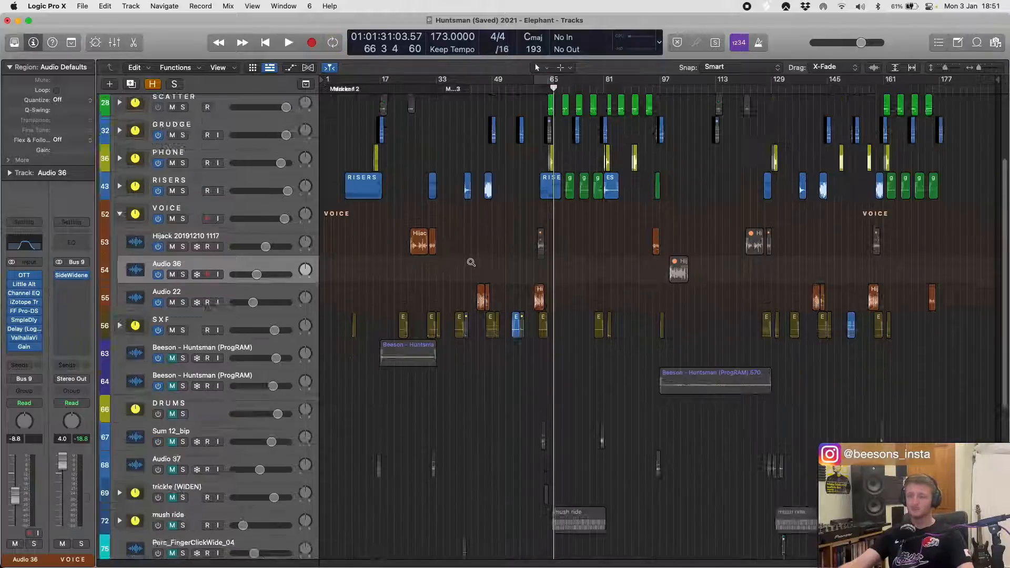
click(146, 226)
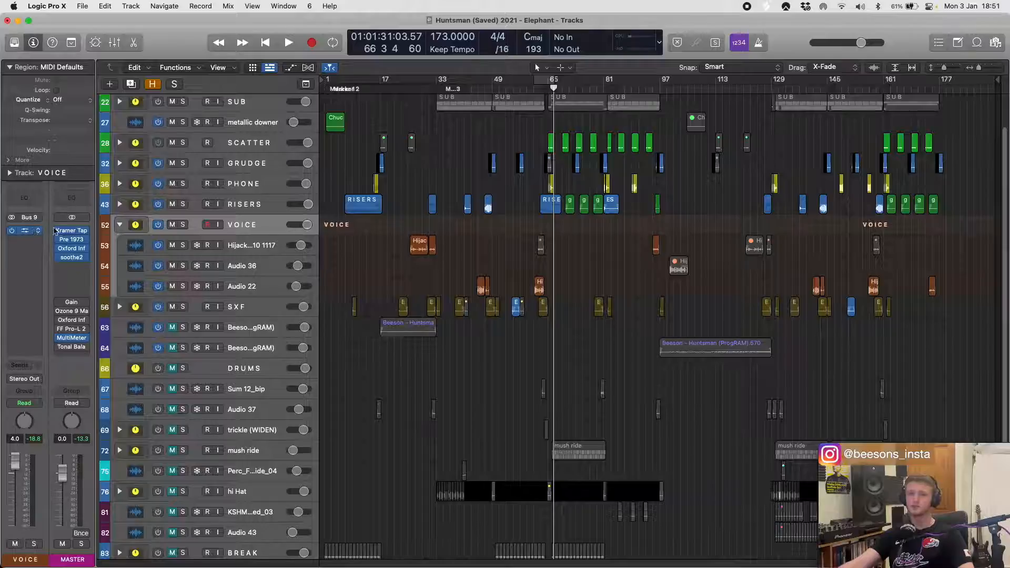
click(24, 231)
drag(389, 162, 552, 179)
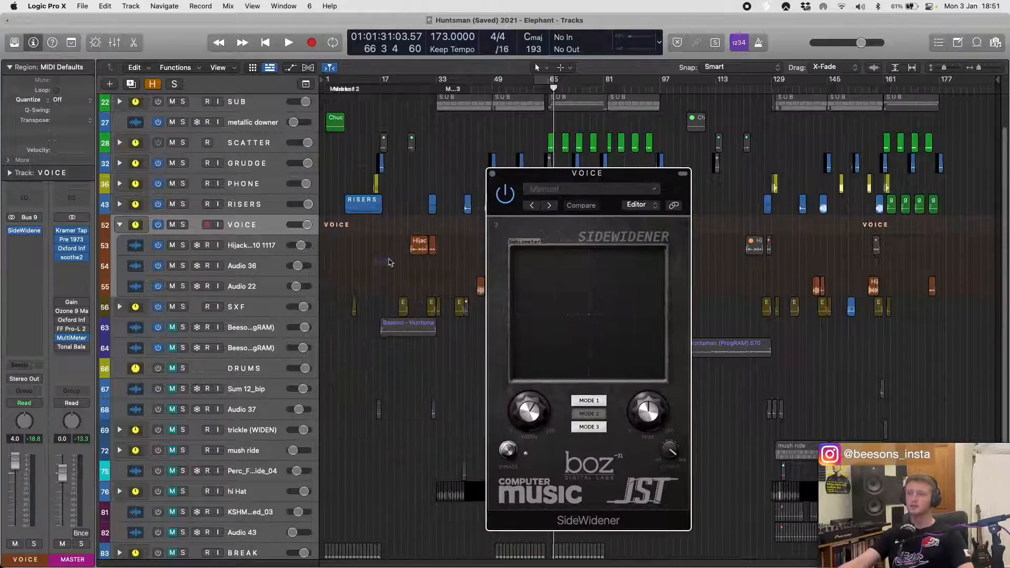
- Loop the first two Hijack regions soloed, comparing the VOICE stack's sound with SideWidener bypassed and enabled, then stop playback
drag(389, 262, 486, 210)
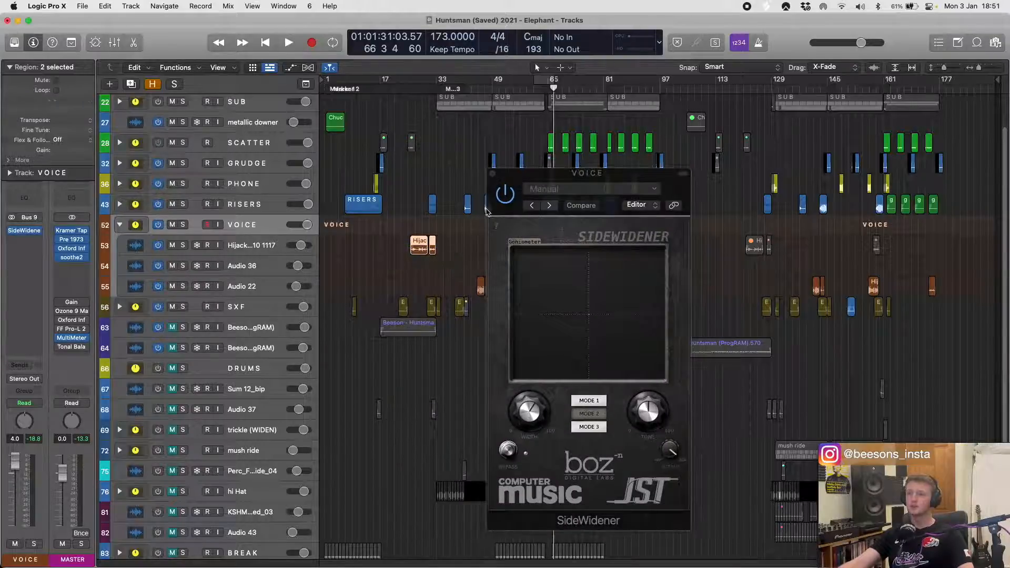
click(181, 246)
key(space)
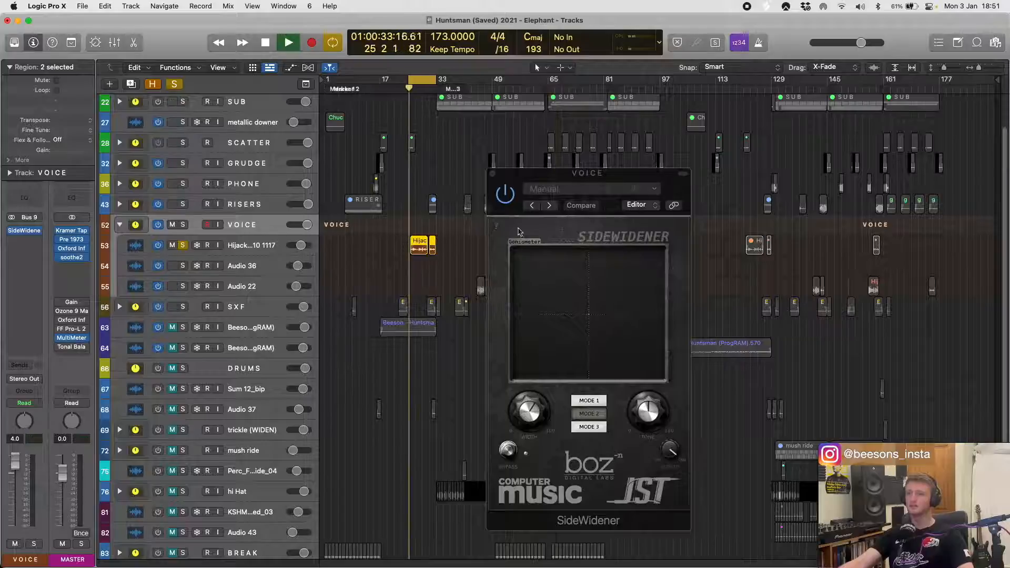
click(508, 194)
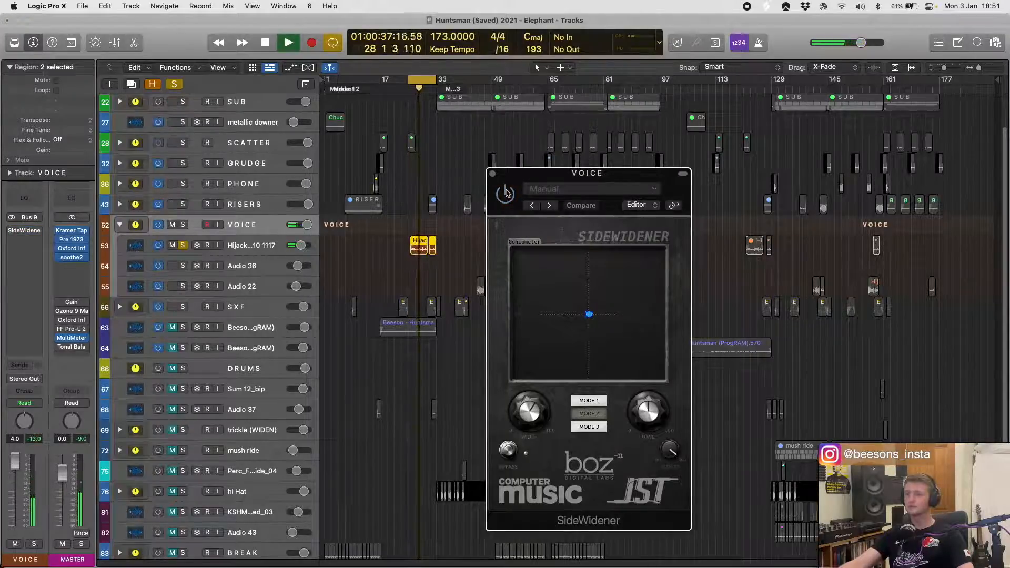
click(506, 194)
key(space)
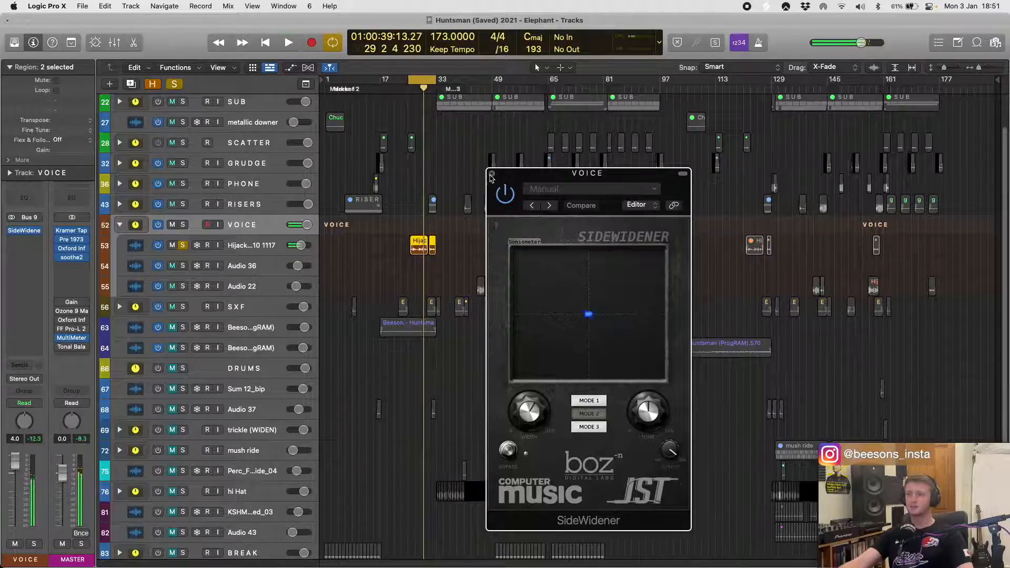
- Close the SideWidener window, unsolo the Hijack track, and collapse the VOICE stack
click(492, 174)
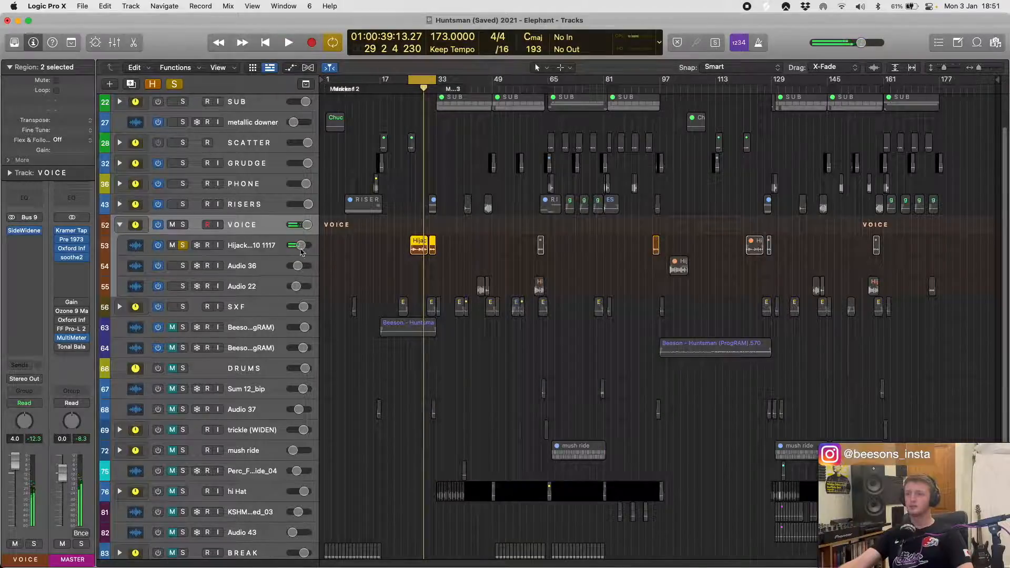
click(183, 245)
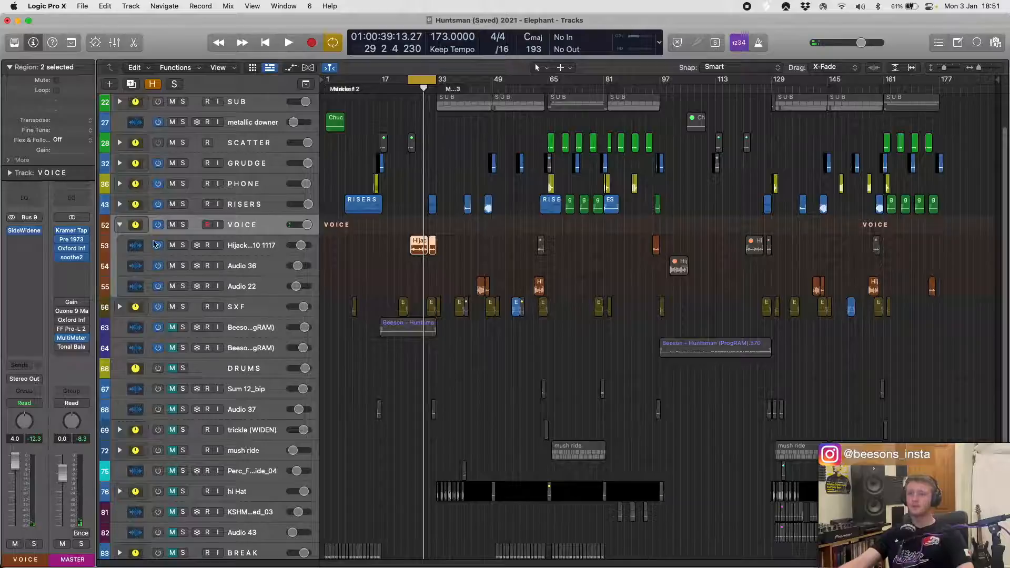
click(120, 227)
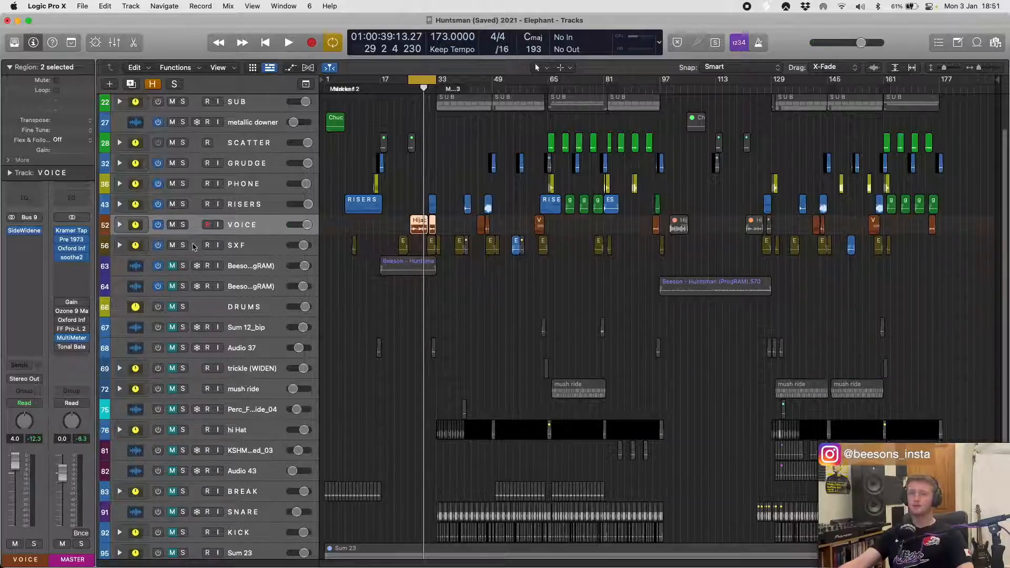
- Expand the SXF stack to show its tracks and solo it
click(235, 247)
click(120, 246)
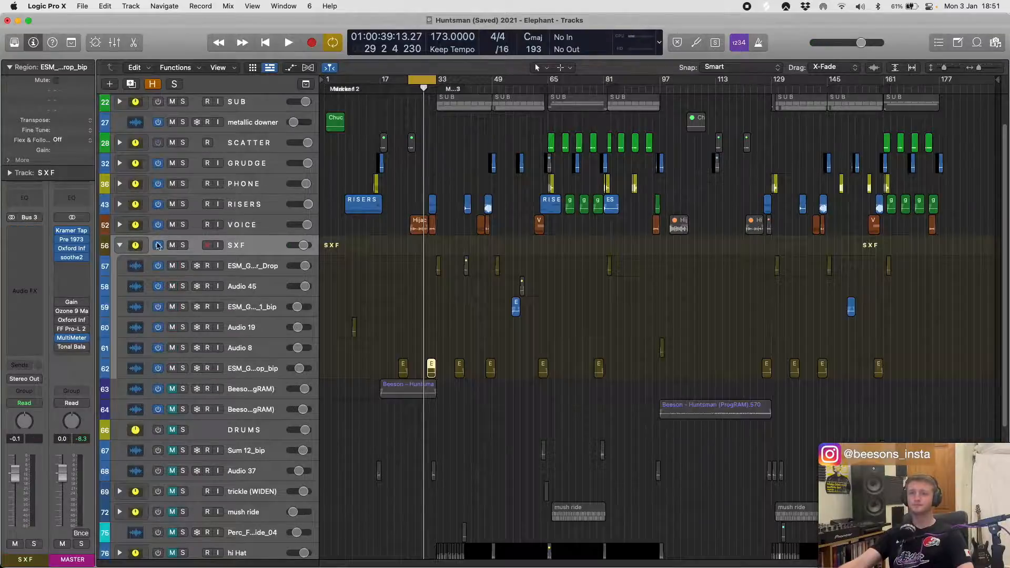
click(184, 246)
scroll(386, 321, down, 2)
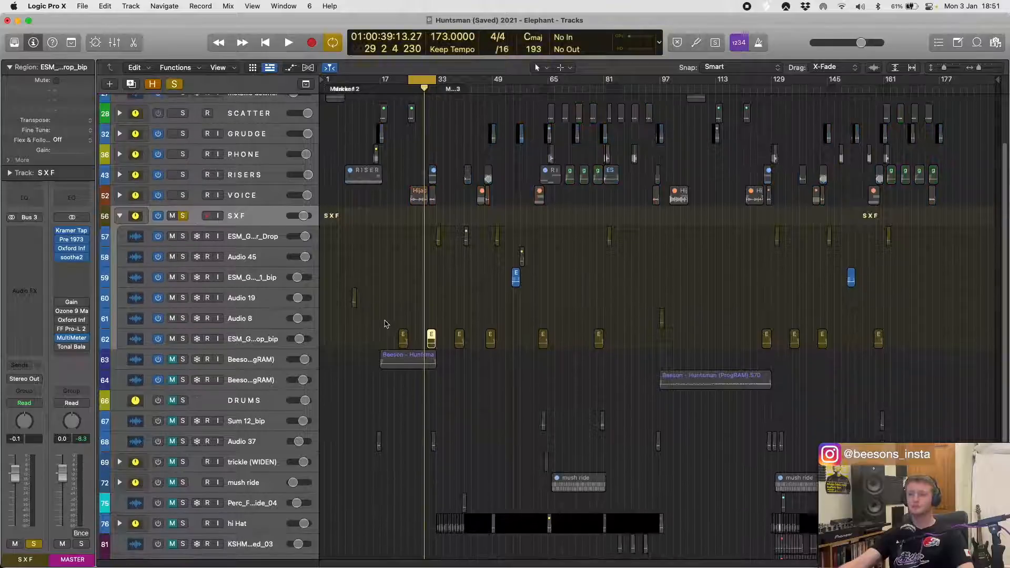
- Turn off the cycle and play the soloed SXF stack from the Audio 19 glass-shatter region at bar 9
key(super+Right)
key(super+Right)
key(super+Right)
scroll(387, 323, left, 5)
click(394, 317)
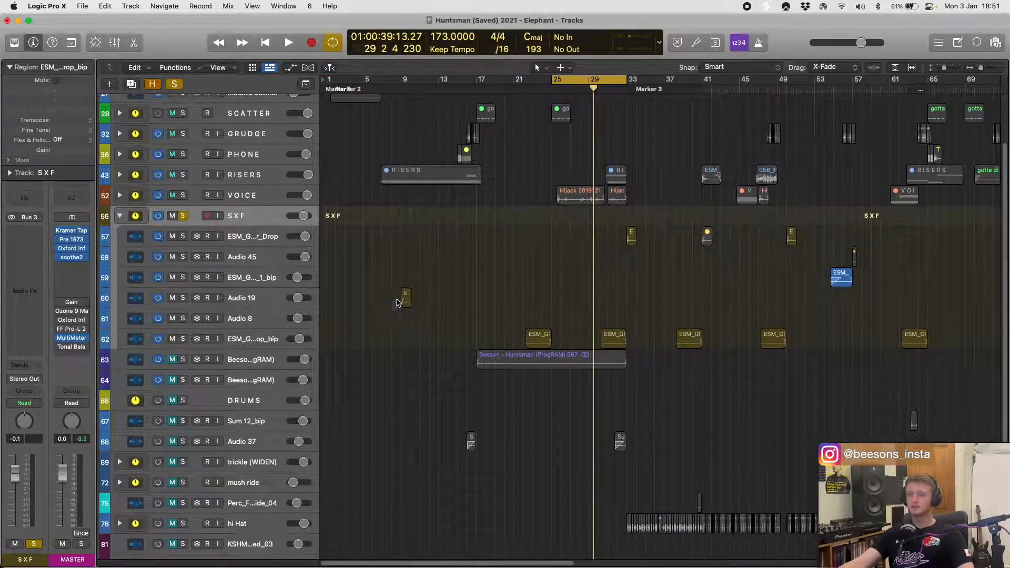
drag(420, 299, 421, 299)
key(shift+Return)
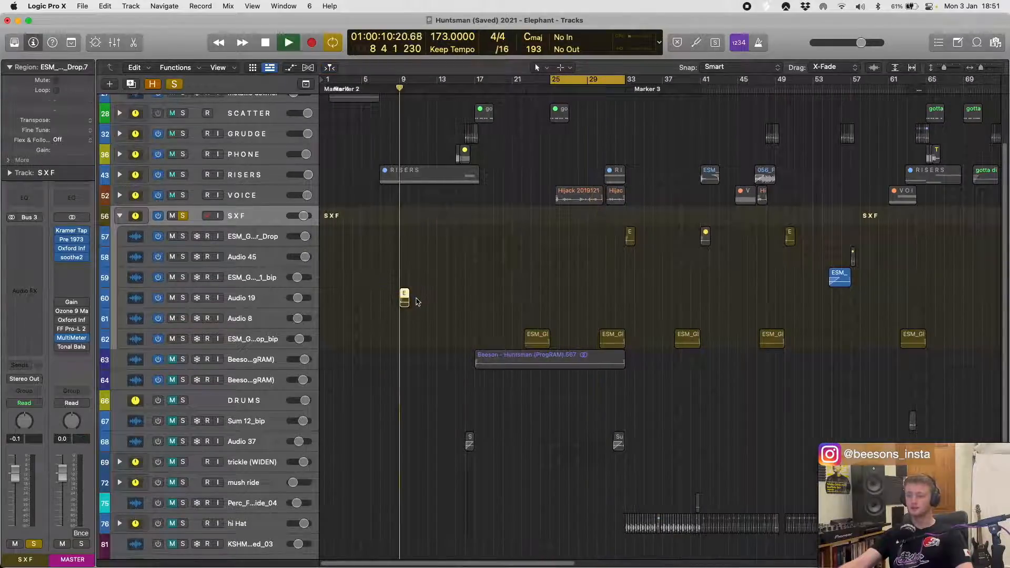
key(c)
- Audition the SXF glass-shatter regions around bars 23, 33 and 55, then stop playback
click(537, 339)
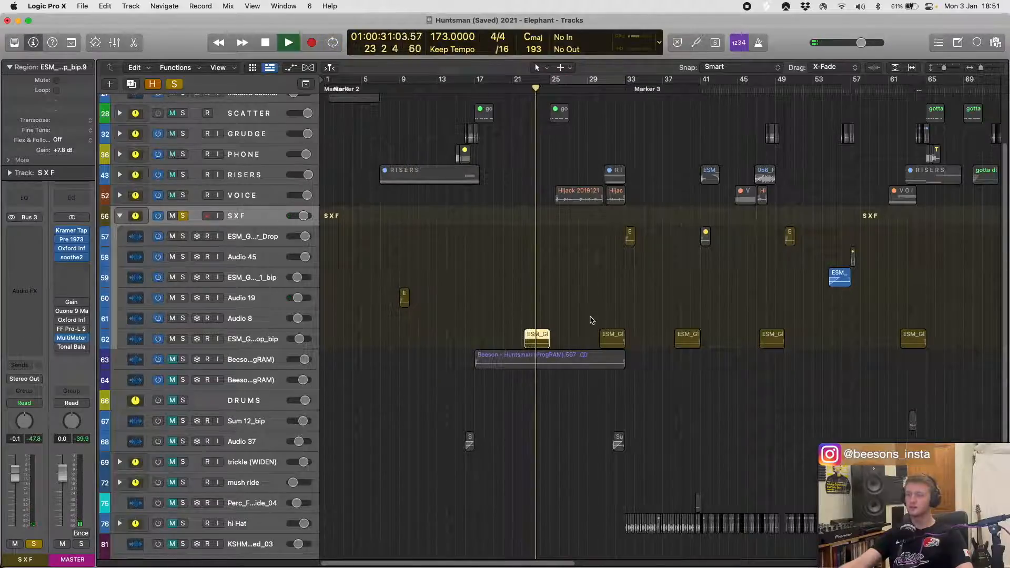
scroll(688, 292, right, 2)
drag(547, 253, 591, 229)
scroll(638, 252, right, 3)
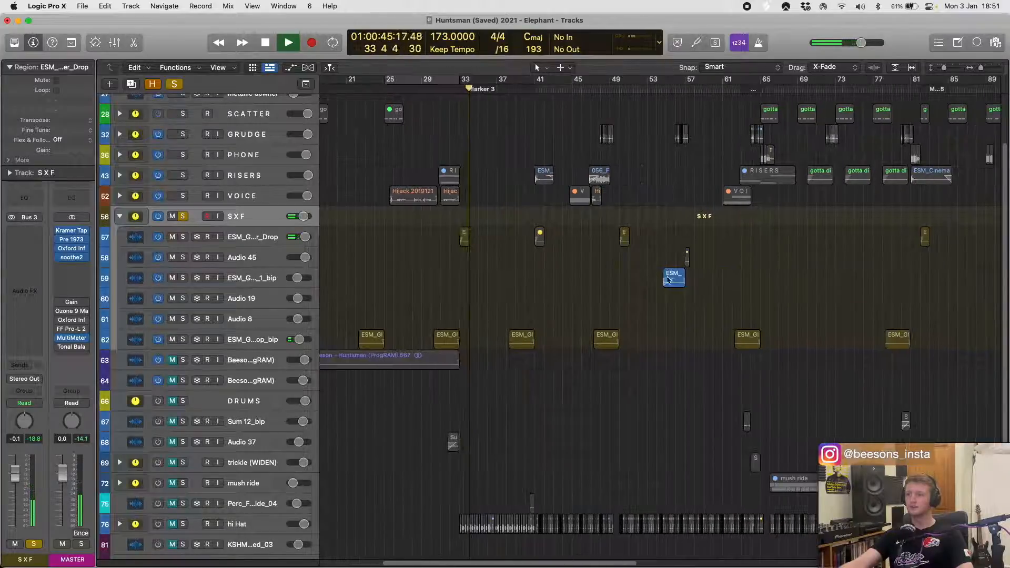
click(675, 277)
scroll(721, 281, right, 8)
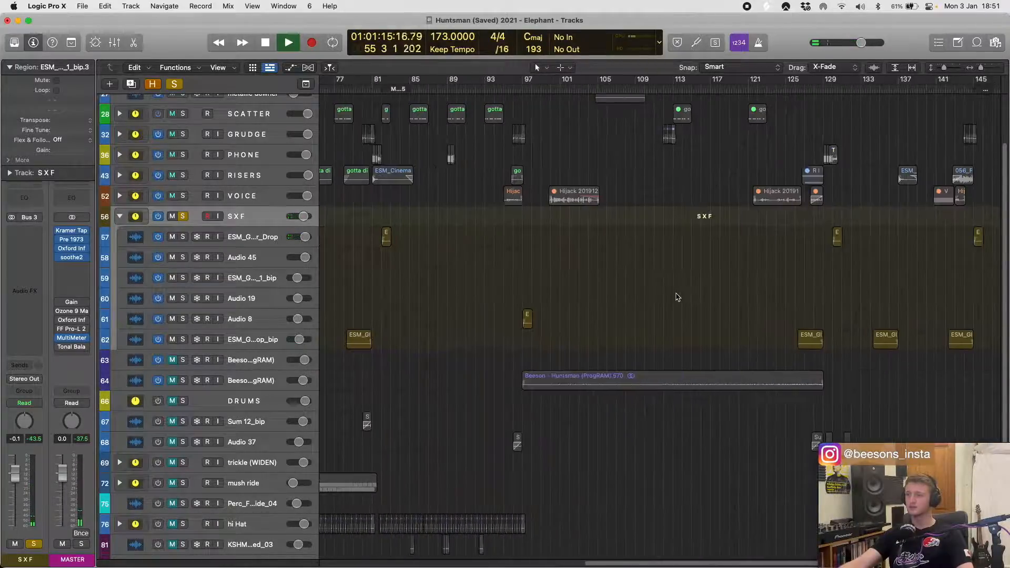
scroll(679, 297, down, 5)
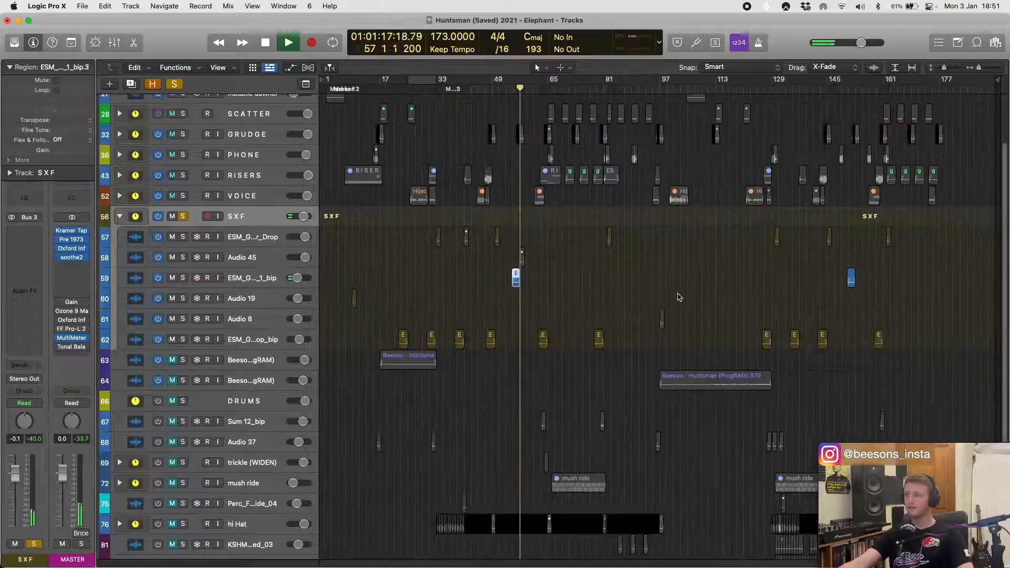
key(space)
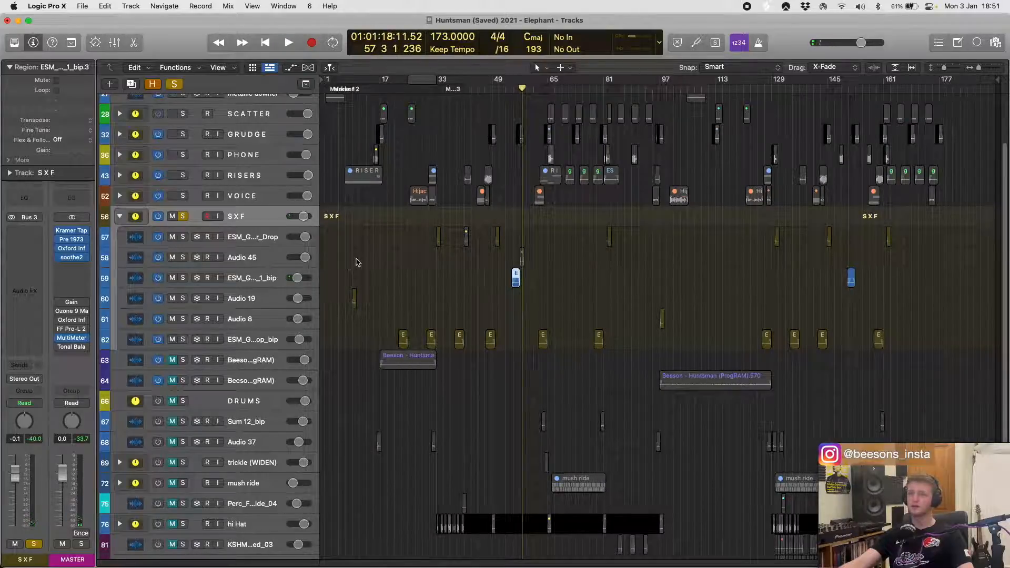
- Select the bar 9 glass-shatter region and solo its Audio 19 track
click(356, 262)
scroll(372, 314, up, 3)
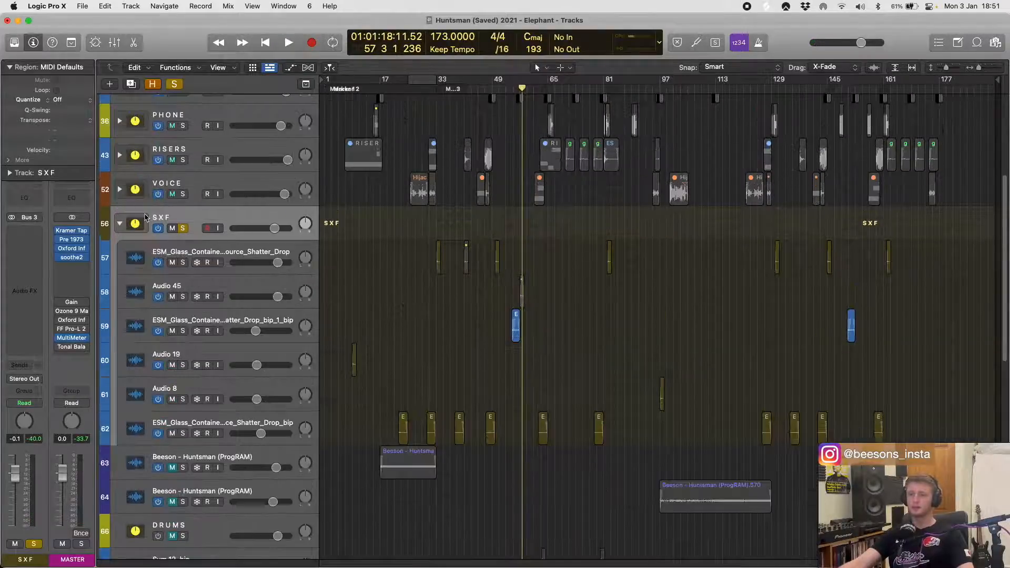
click(354, 354)
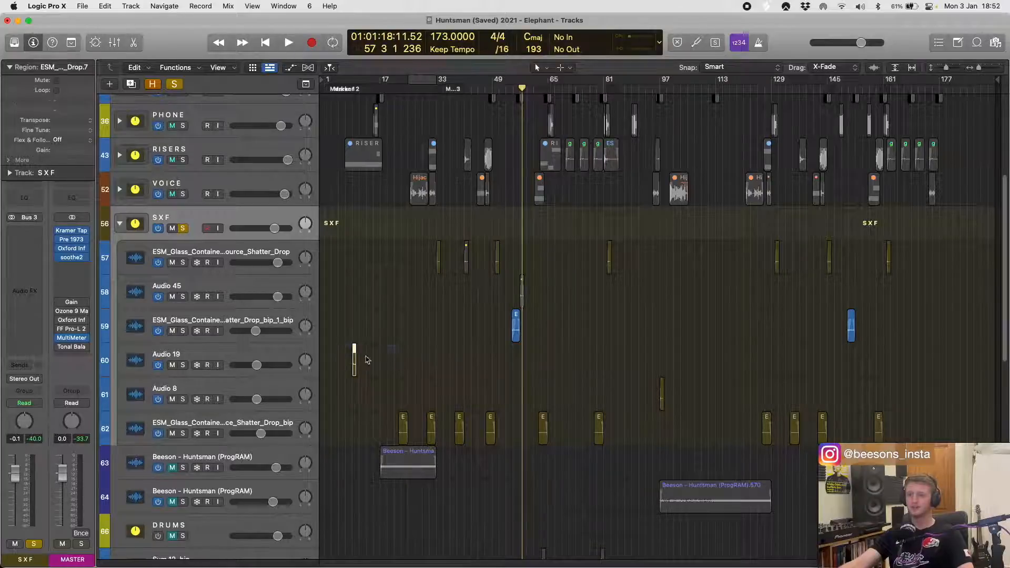
click(201, 353)
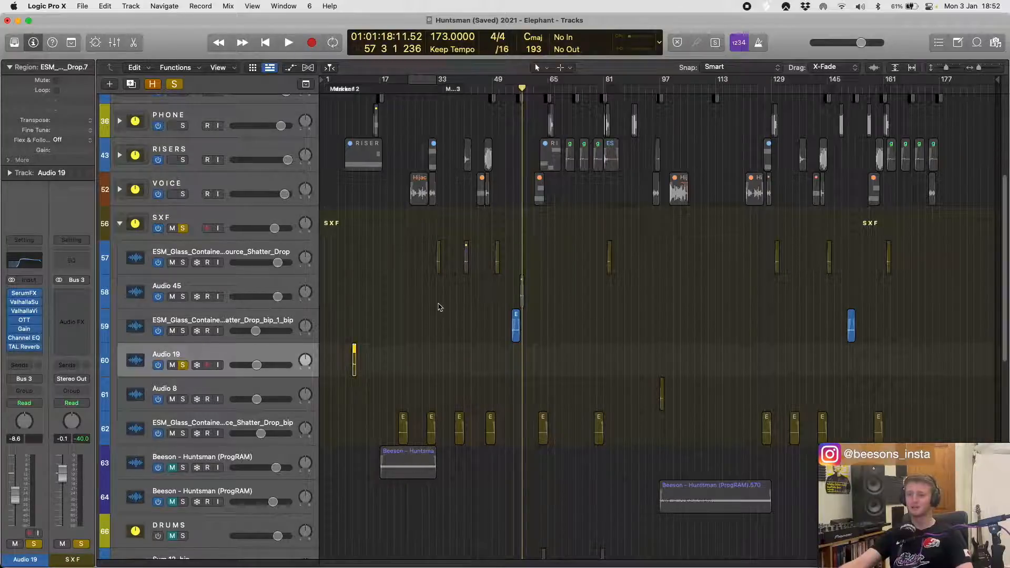
scroll(440, 308, up, 3)
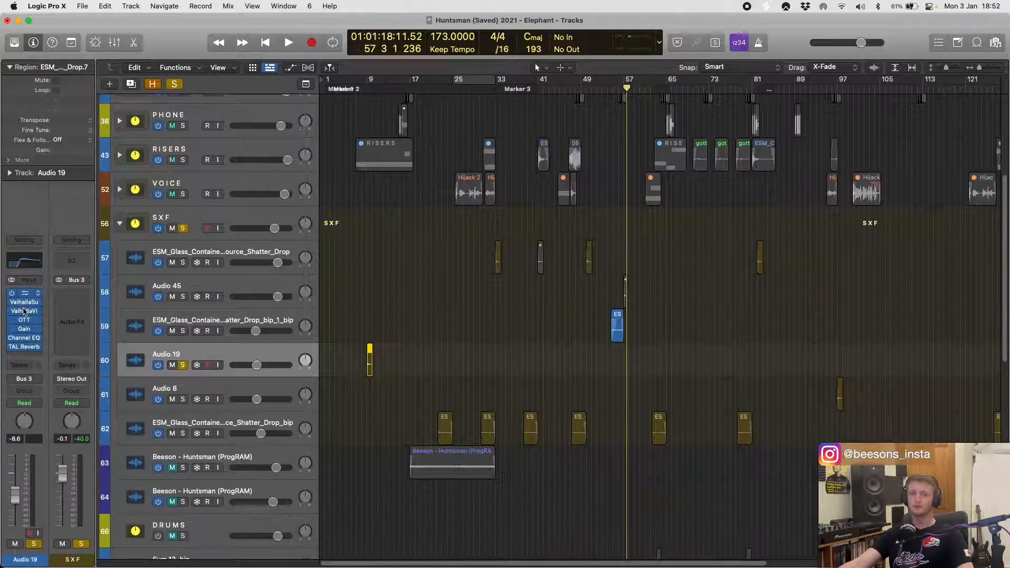
- View Audio 19's SerumFX and ValhallaSupermassive windows, close them, and bypass every plug-in on the track
click(24, 311)
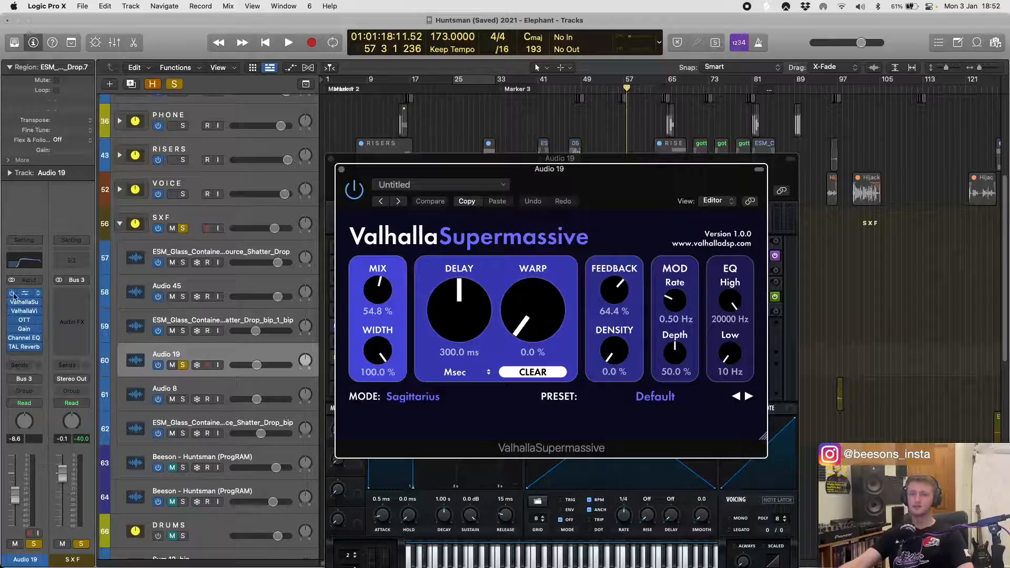
click(20, 294)
click(25, 303)
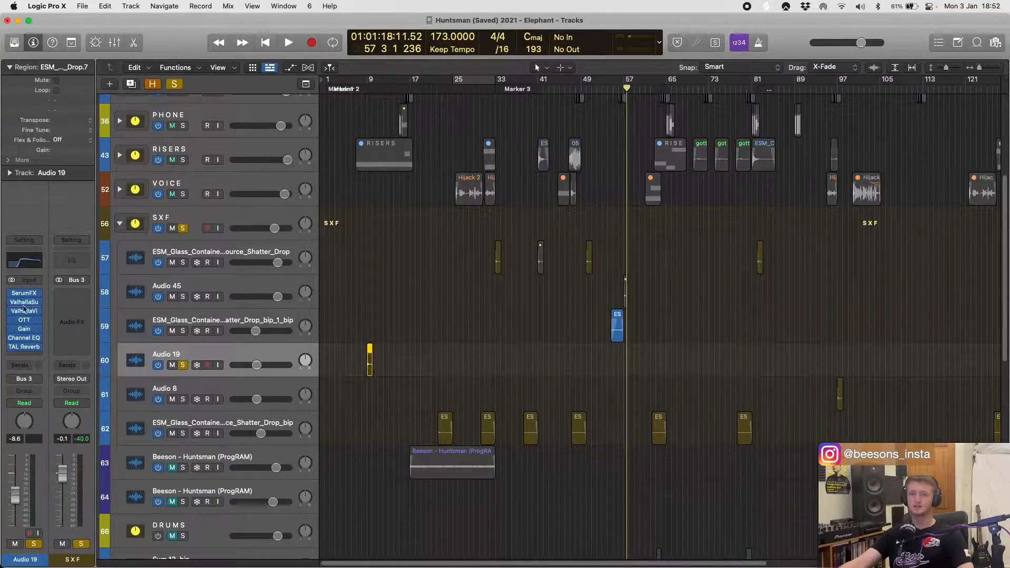
drag(11, 347, 13, 322)
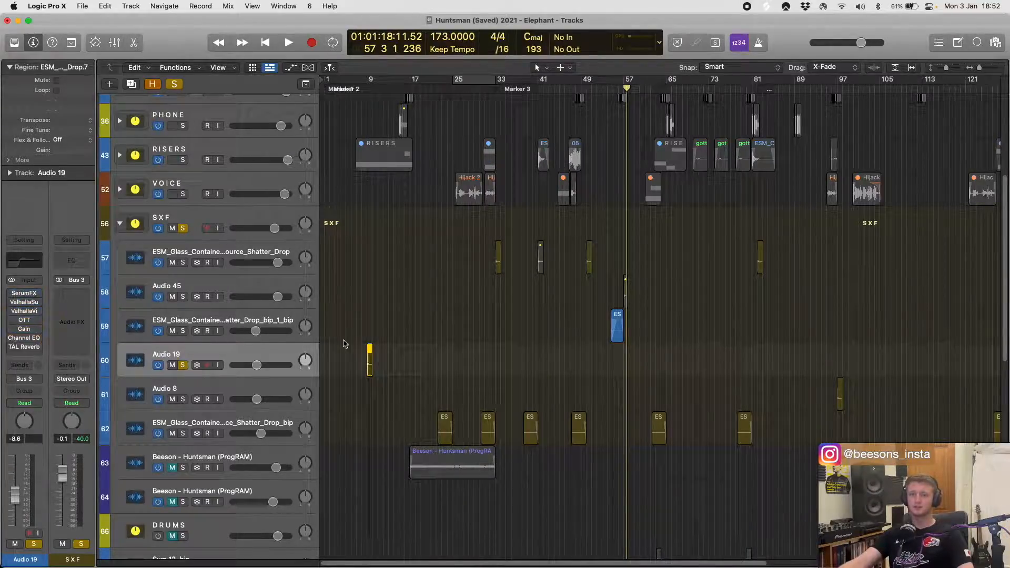
- Play the dry Audio 19 glass-shatter region and examine its waveform and sample name up close
key(shift+space)
scroll(379, 337, up, 10)
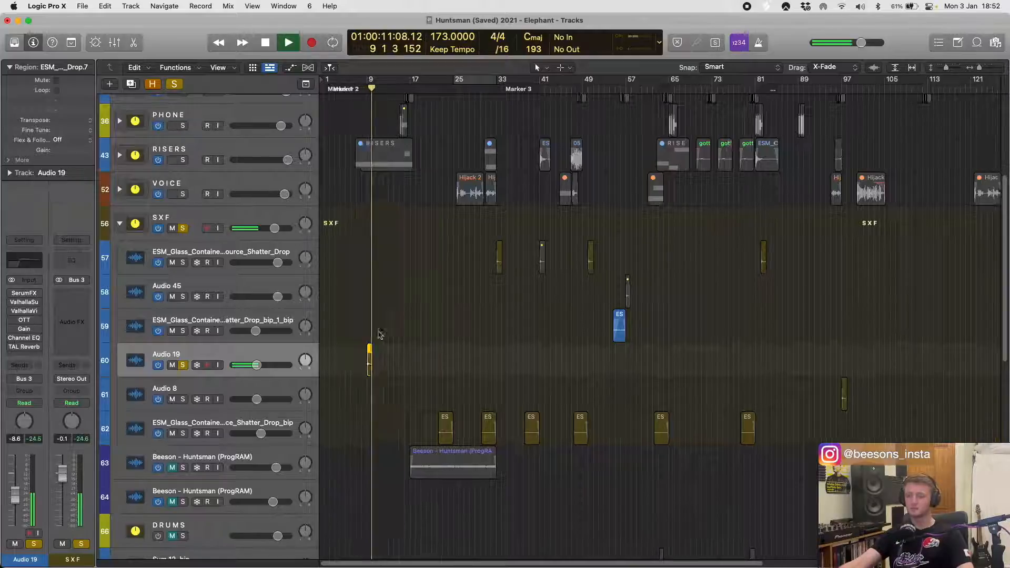
scroll(429, 346, left, 3)
key(super+Down)
key(super+Down)
key(super+Down)
key(super+Down)
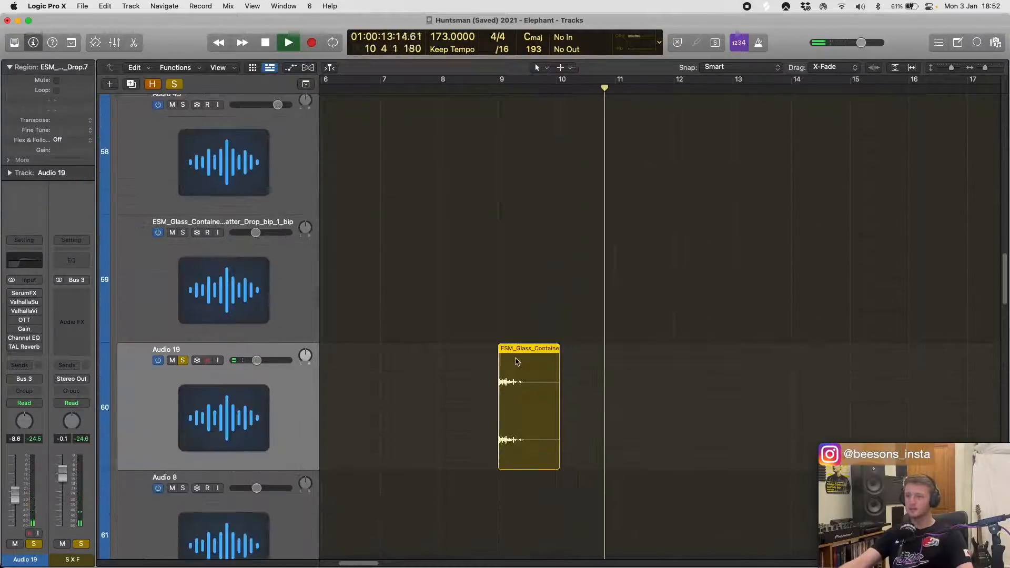
key(super+Right)
key(super+Right)
key(super+Right)
key(super+Right)
key(super+Right)
key(super+Right)
scroll(578, 356, right, 2)
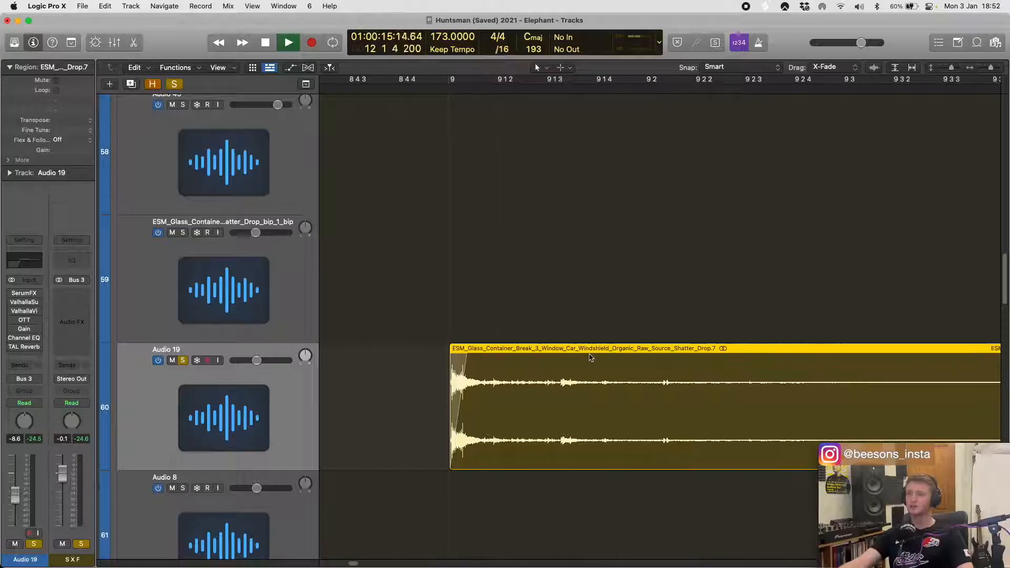
scroll(611, 353, right, 2)
scroll(623, 353, right, 1)
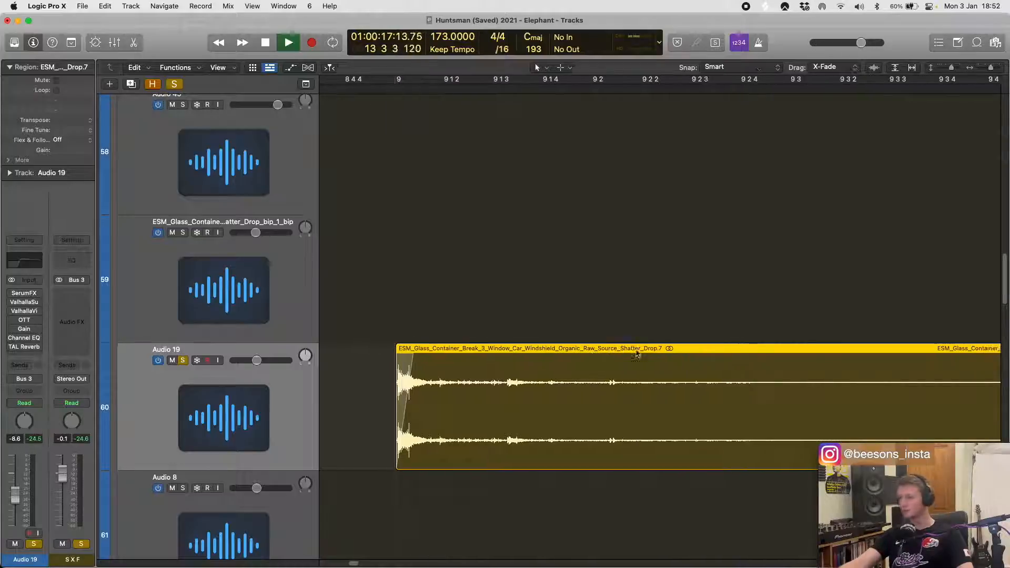
scroll(651, 353, left, 5)
scroll(567, 356, up, 2)
scroll(568, 356, left, 1)
scroll(568, 356, down, 1)
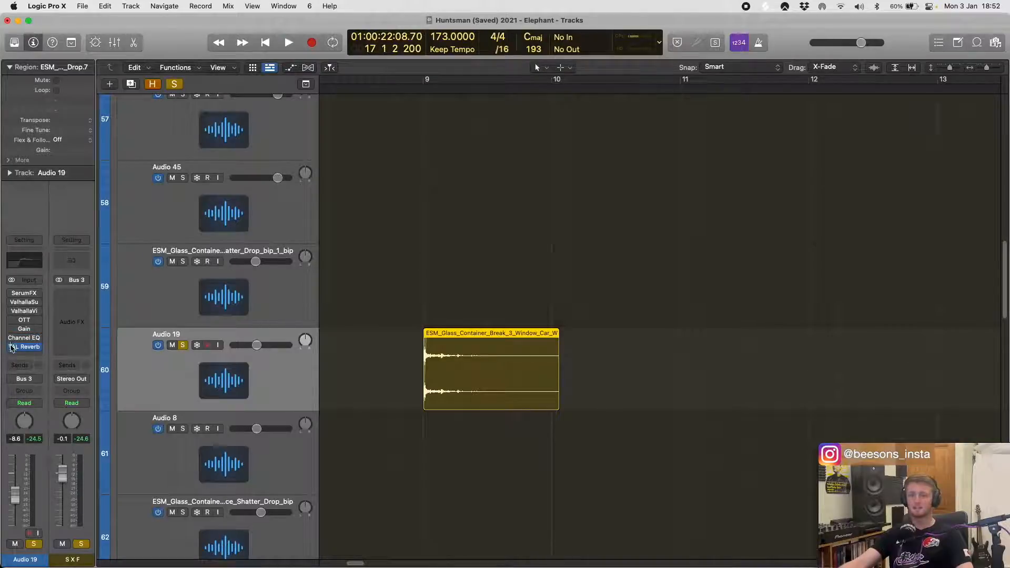
- Enable SerumFX on Audio 19, play the glass-shatter region through it, and check its window before closing it
key(space)
click(11, 294)
key(space)
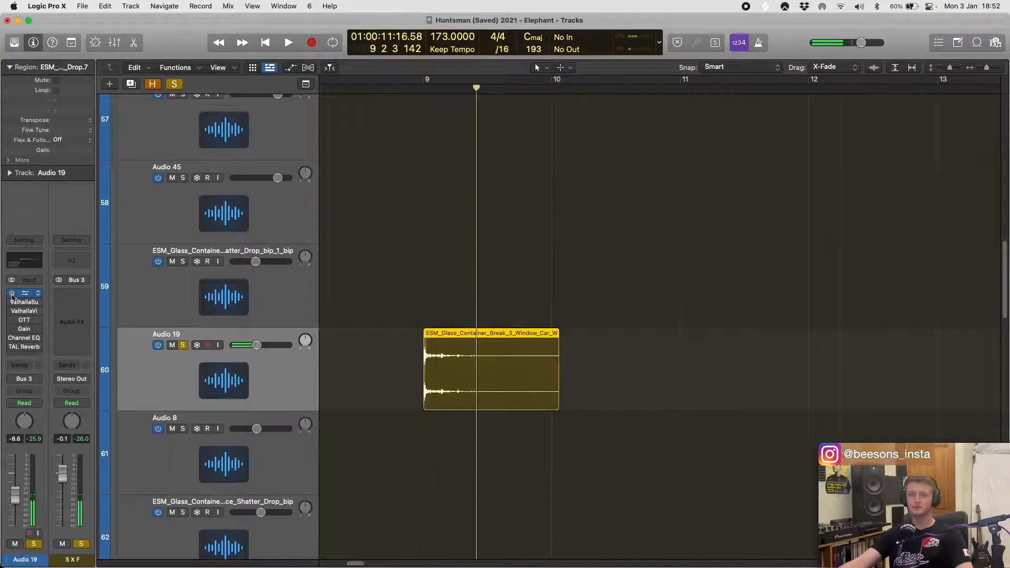
key(space)
key(space)
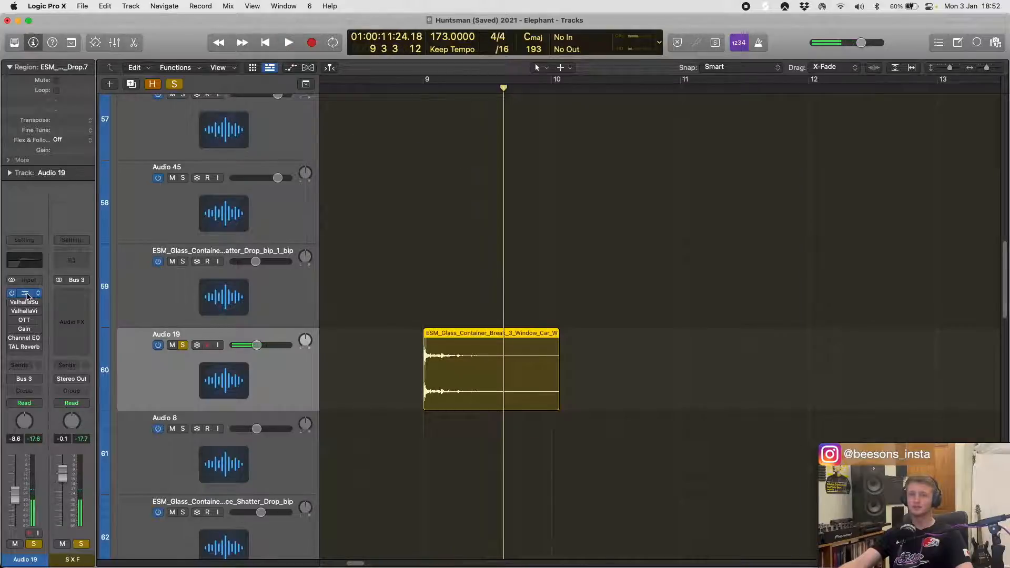
click(25, 293)
click(331, 159)
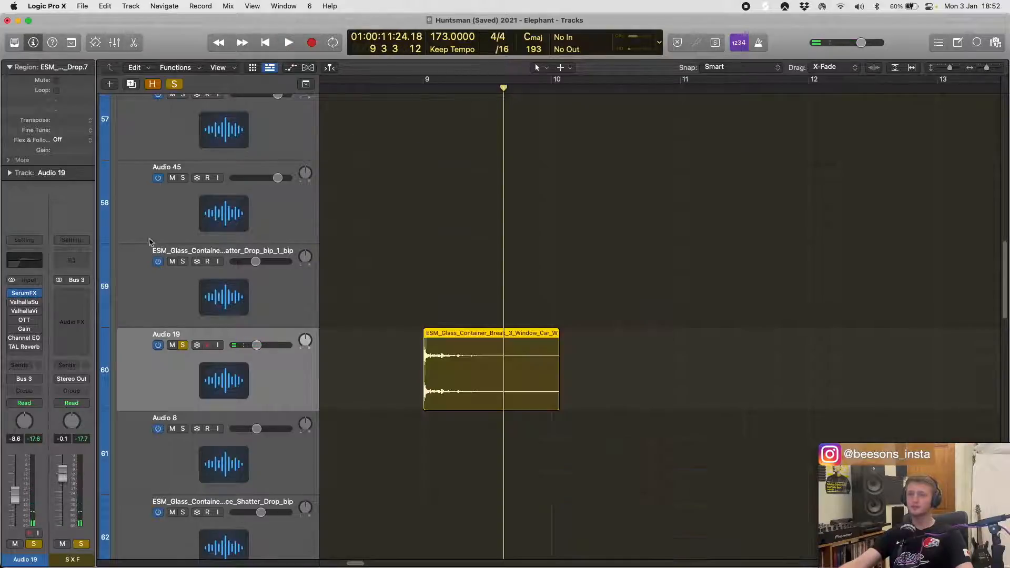
- Enable ValhallaSupermassive on Audio 19 and play the region with its window open, then stop playback
click(17, 303)
key(space)
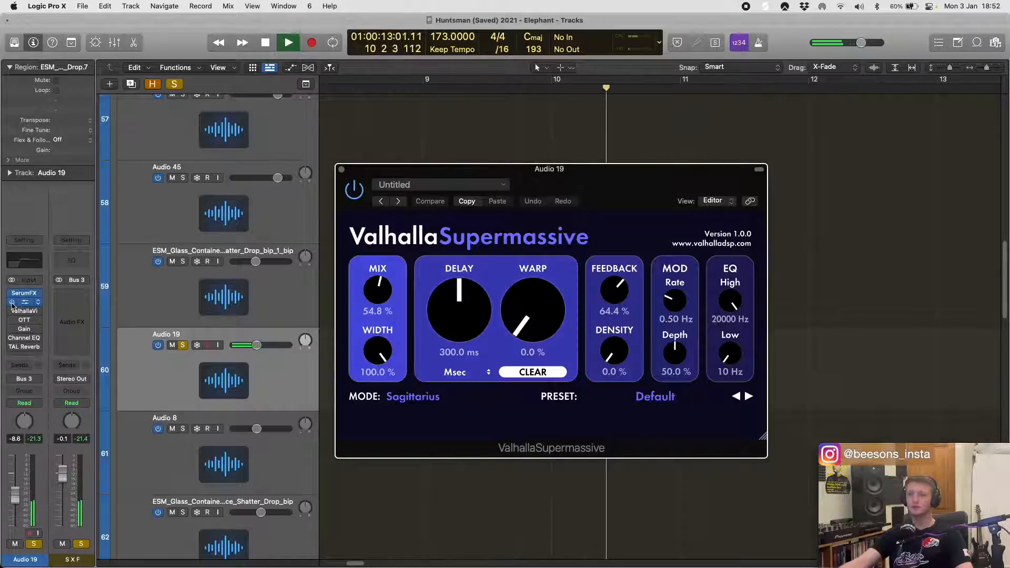
drag(639, 183, 657, 201)
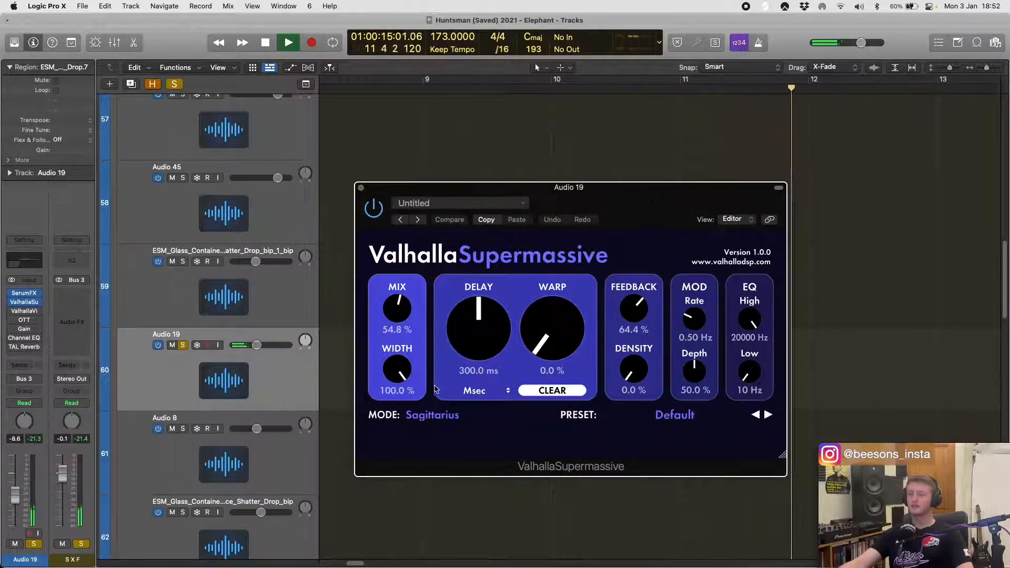
key(space)
- View the available ValhallaSupermassive modes, keep Sagittarius, and close the plug-in window
click(421, 396)
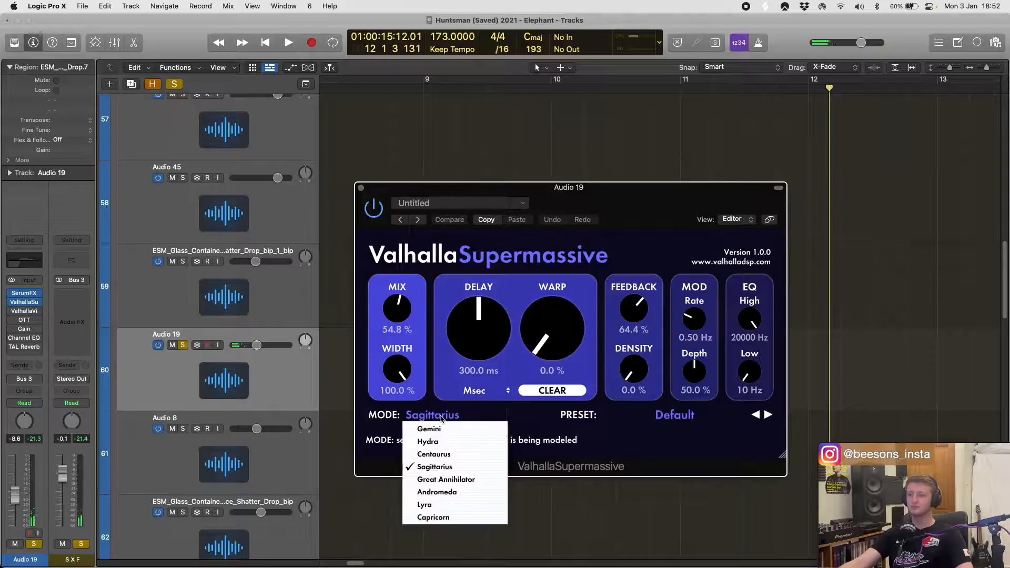
click(554, 430)
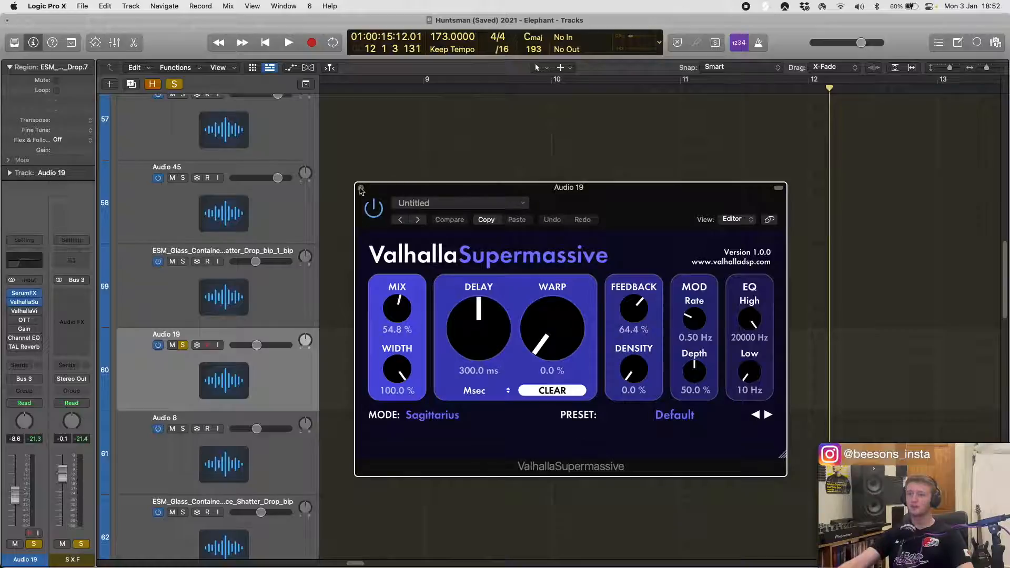
click(362, 188)
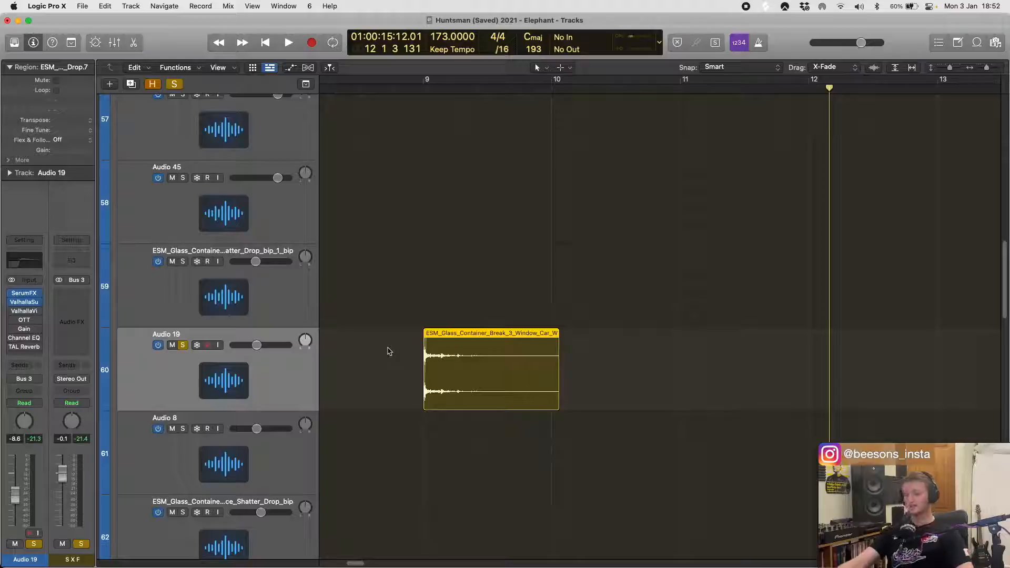
scroll(424, 258, down, 3)
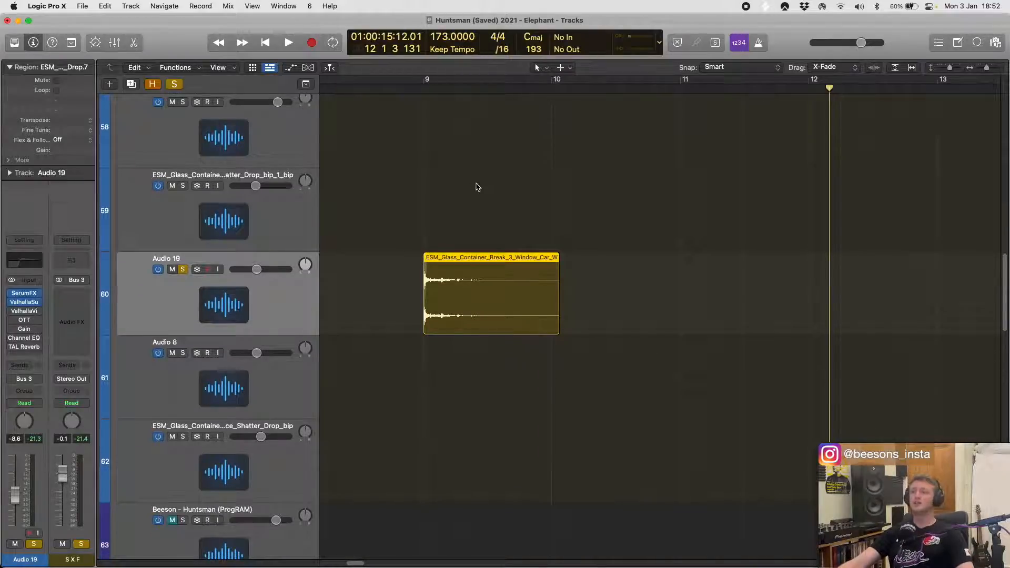
scroll(469, 198, down, 2)
scroll(482, 253, right, 1)
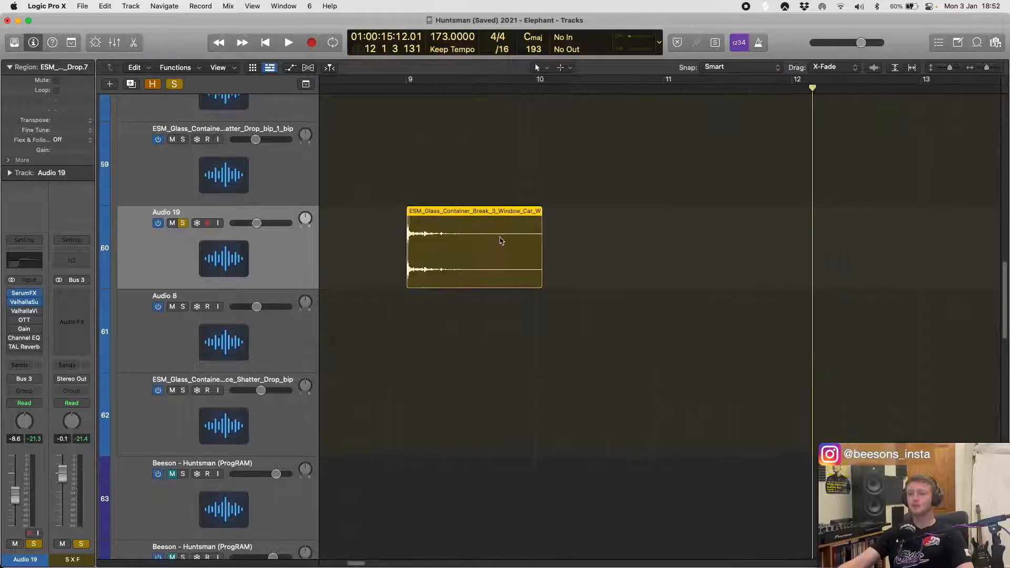
scroll(501, 241, left, 1)
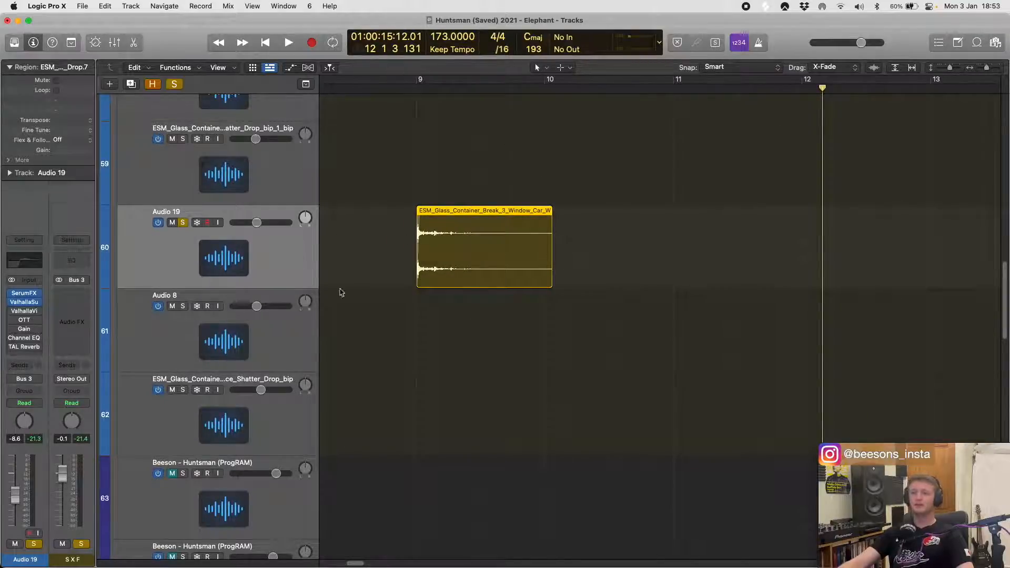
- Enable ValhallaVintageVerb on Audio 19, play the soloed region through it, and view its settings before closing the window
key(super+Up)
click(183, 242)
key(super+Left)
key(super+Left)
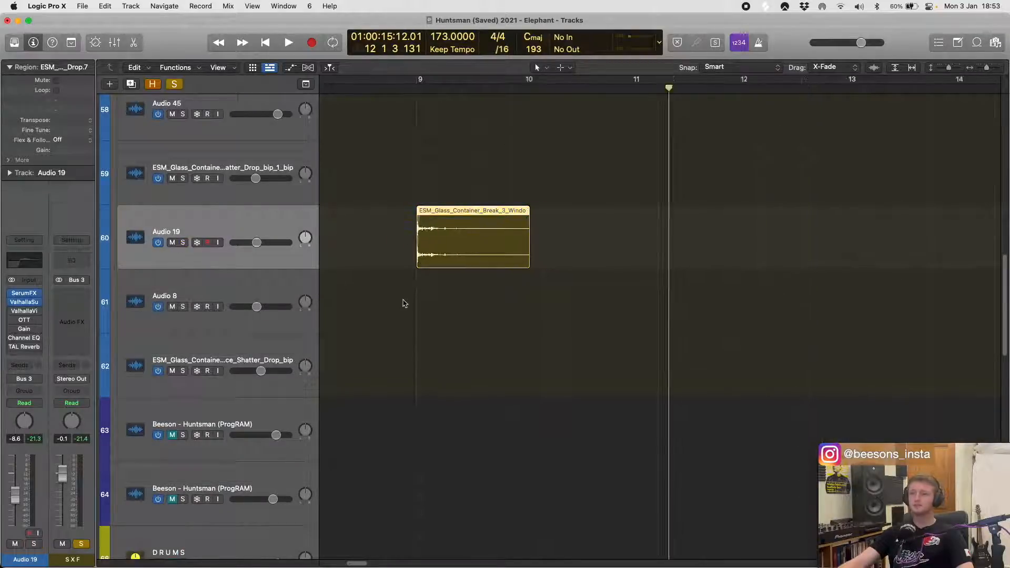
key(shift+space)
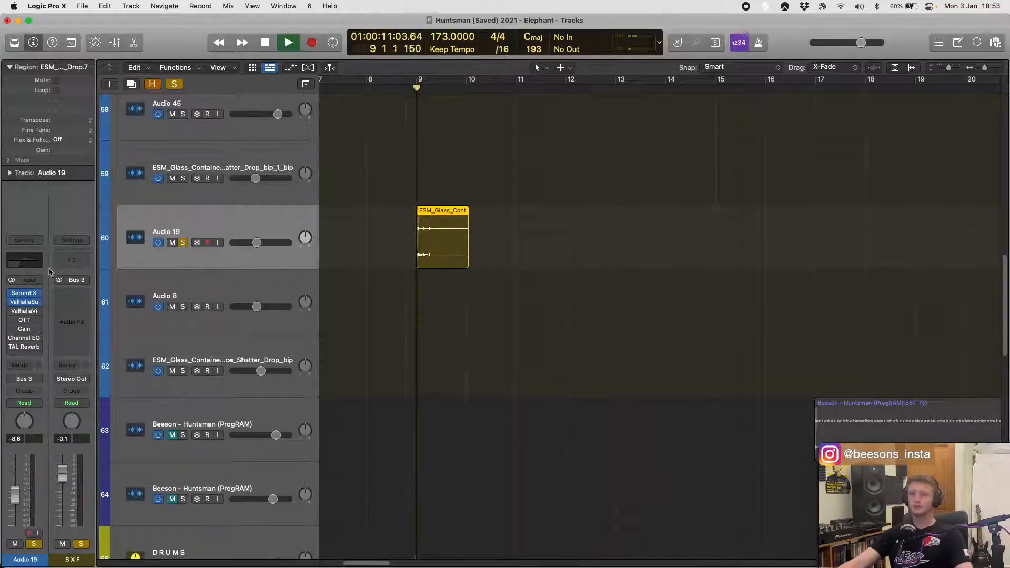
click(23, 312)
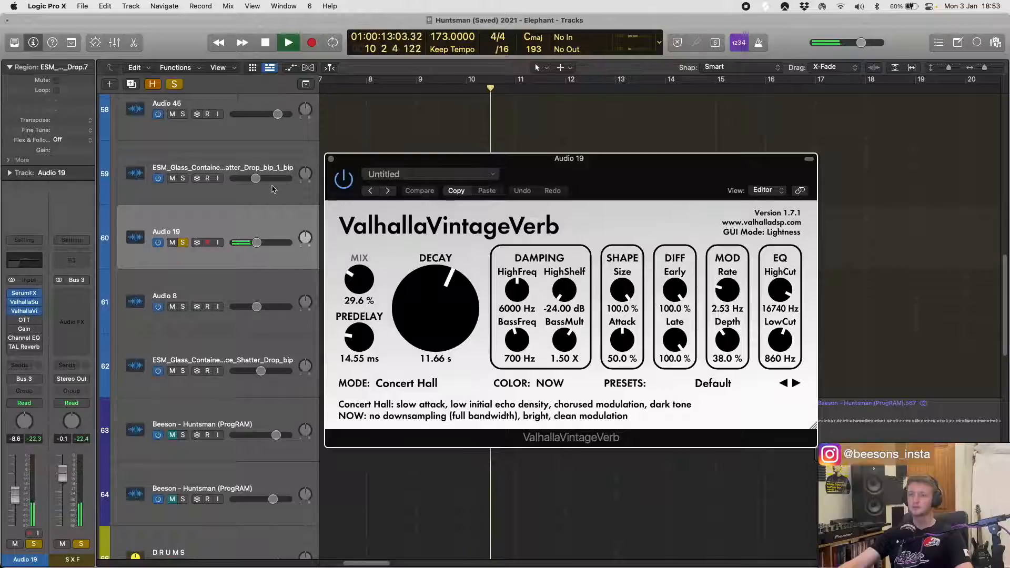
click(23, 312)
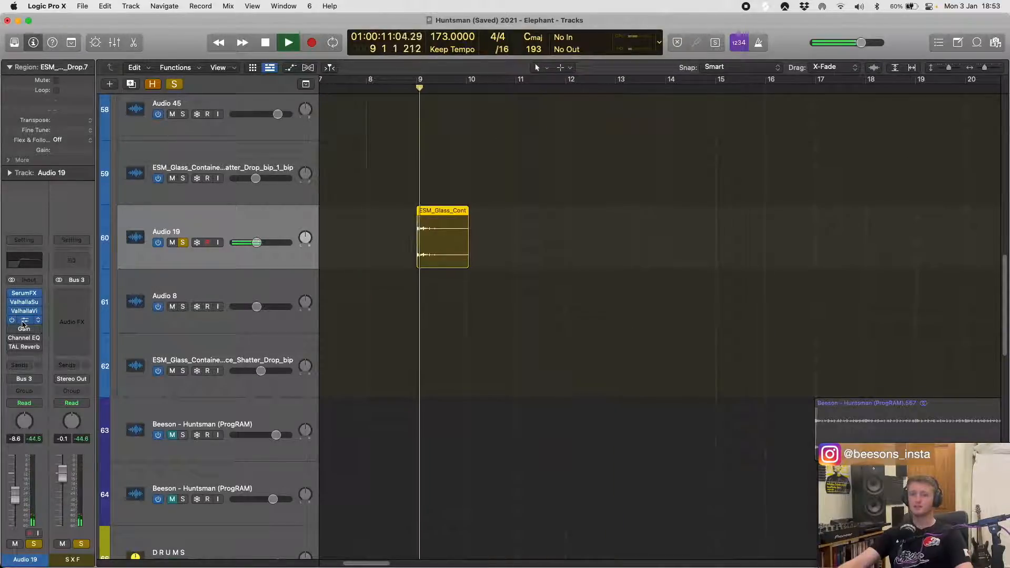
- Enable OTT, Gain, Channel EQ and TAL Reverb on Audio 19 while the region plays, check each plug-in's settings, and close the windows in front
click(25, 320)
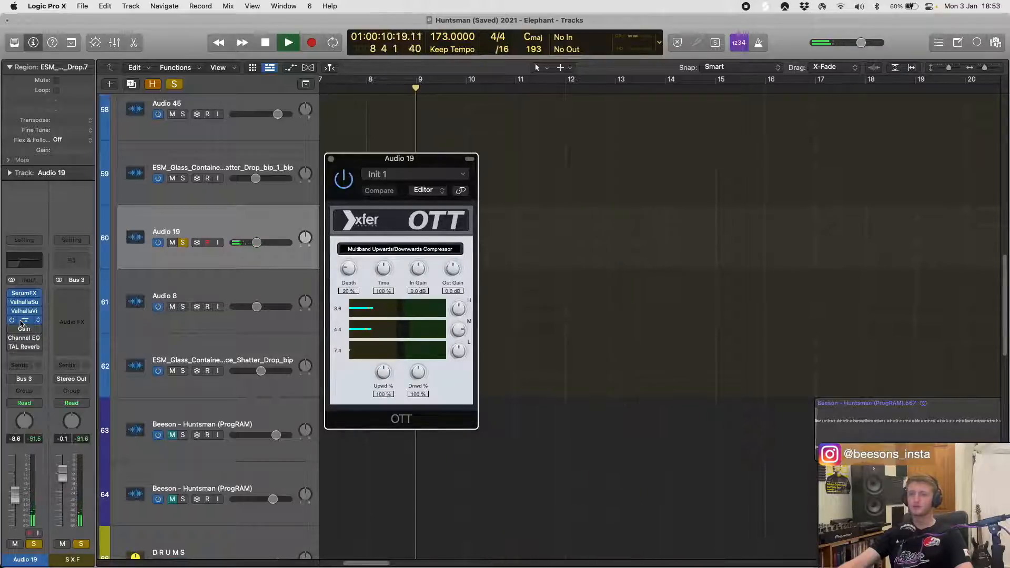
click(24, 329)
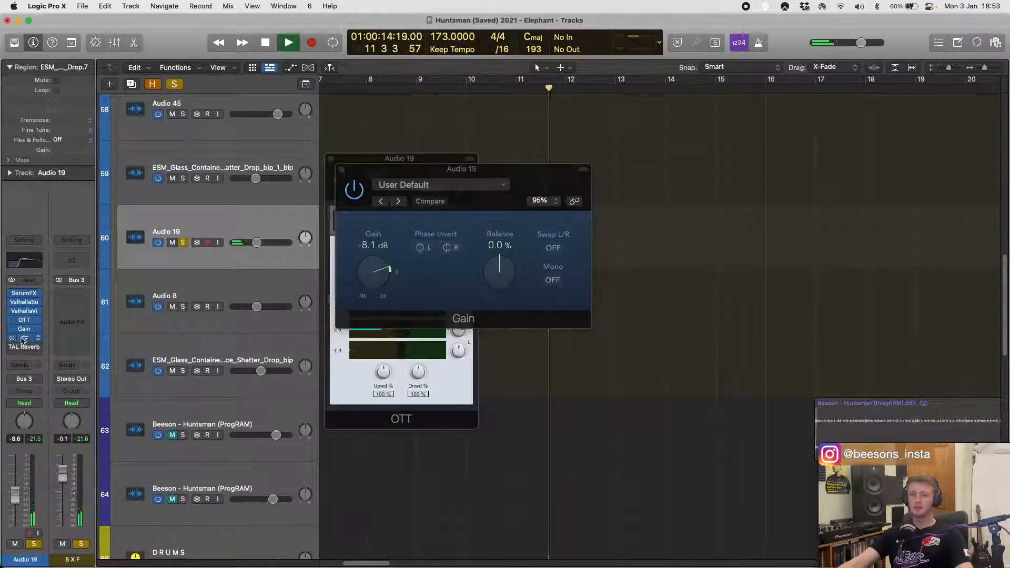
click(21, 342)
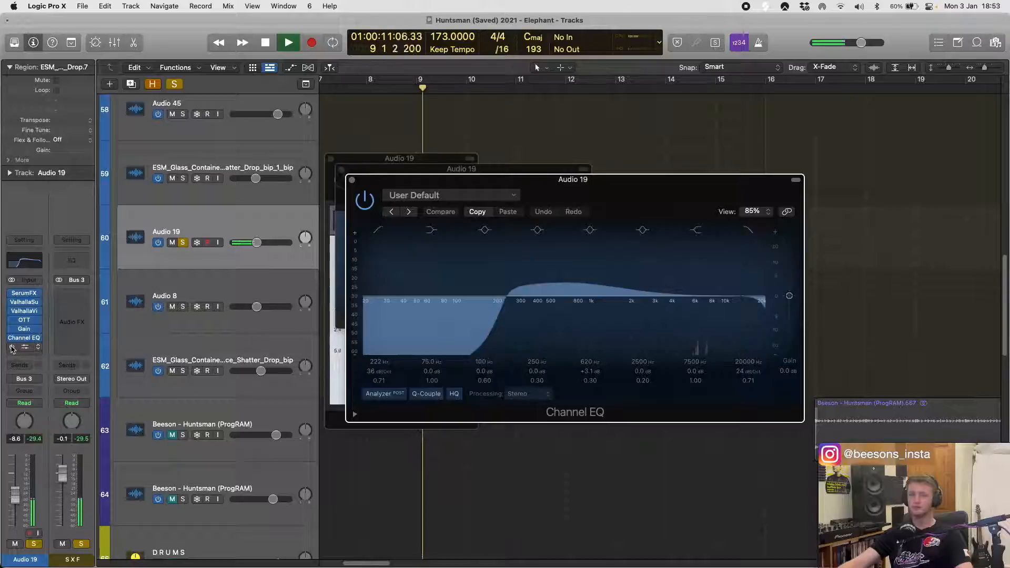
click(23, 347)
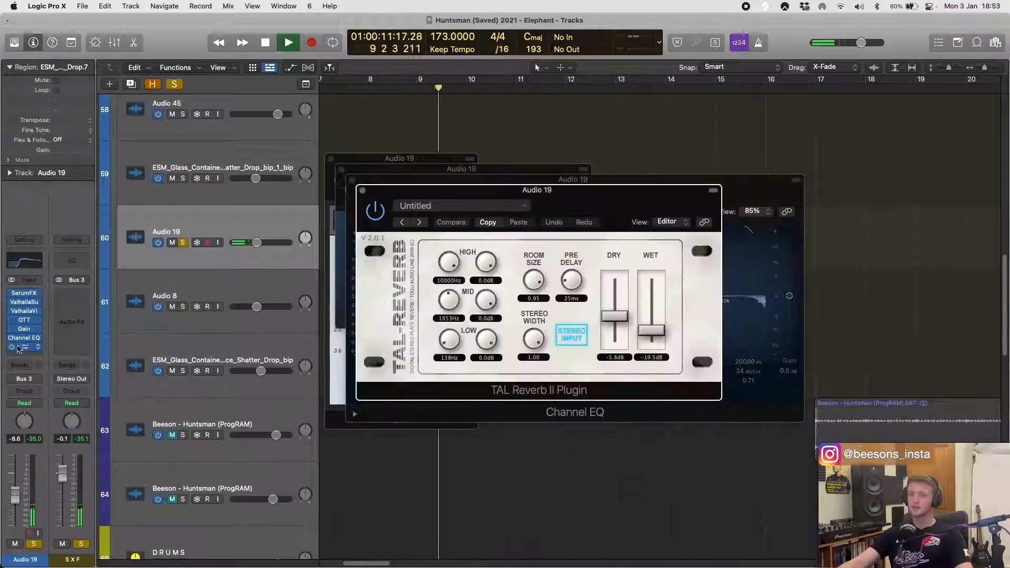
key(super+w)
key(super+w)
key(super+w)
key(super+w)
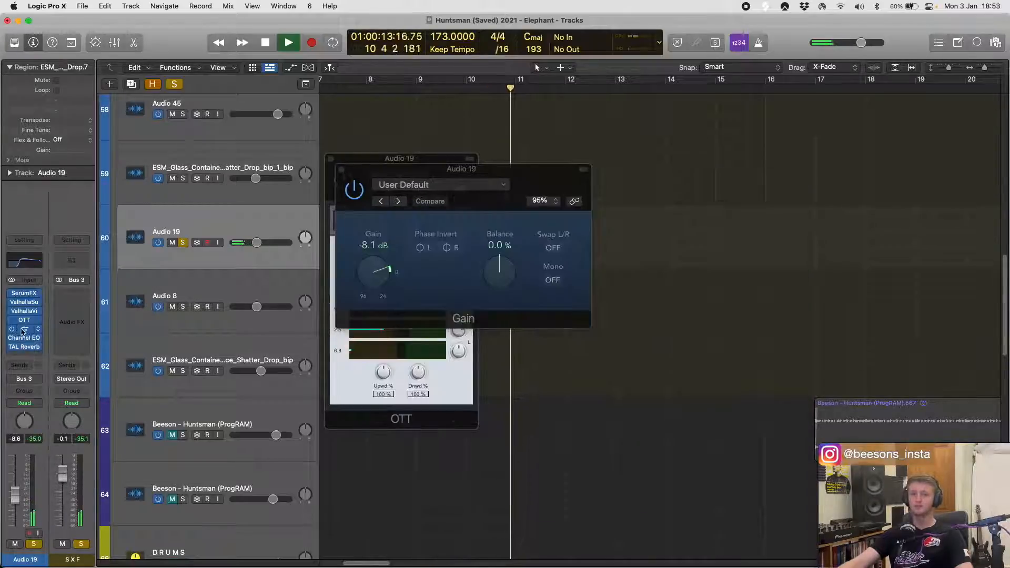
- Select the glass-shatter track 62 below Audio 8 and its first region to view how its regions are placed
key(super+Left)
key(super+Left)
key(super+Left)
key(super+Left)
key(super+Left)
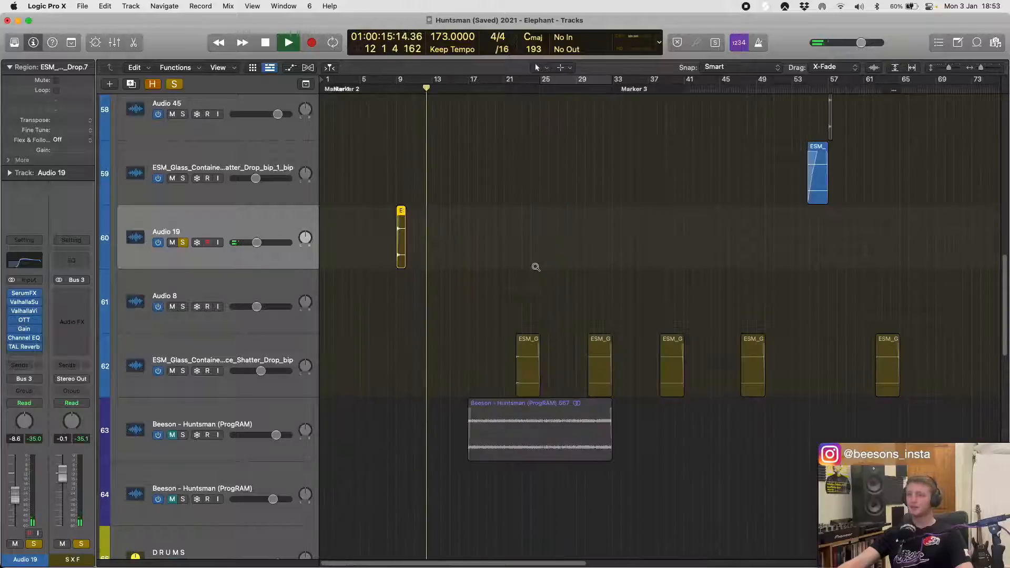
key(super+Up)
drag(494, 314, 534, 323)
click(212, 318)
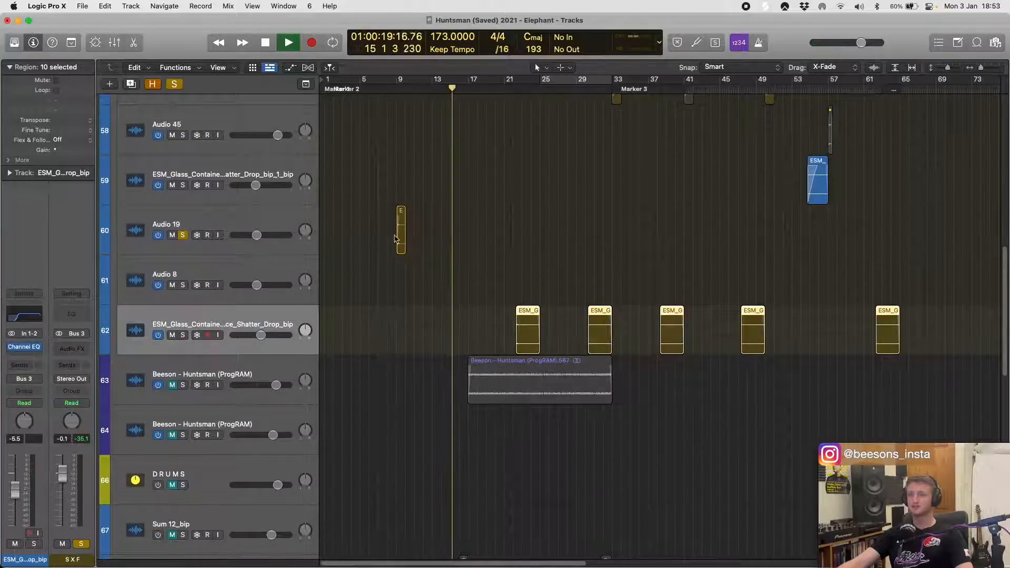
click(531, 312)
scroll(527, 308, right, 5)
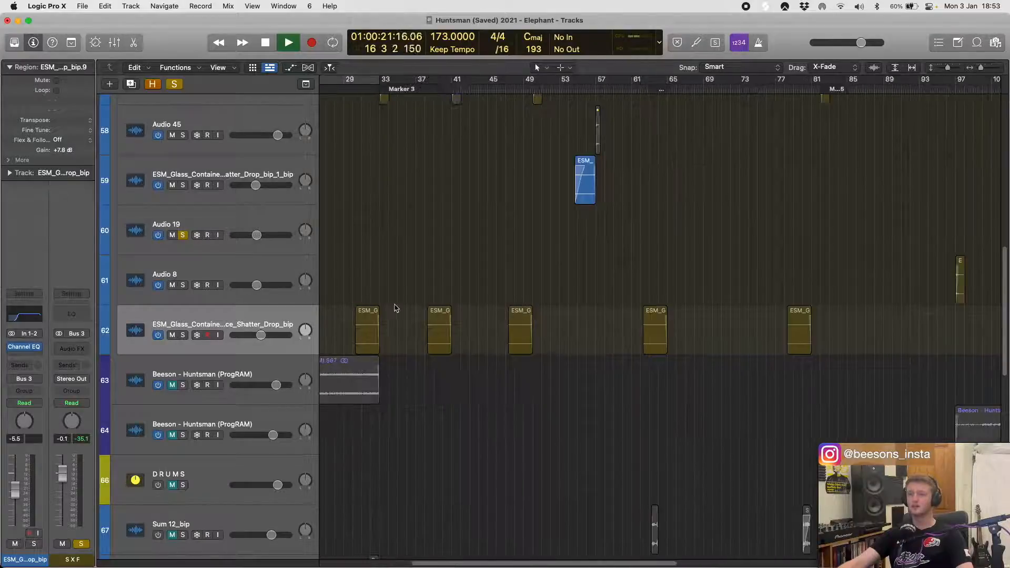
- Solo track 62 in place of Audio 19, play its glass-shatter region leading into bar 33, and stop playback
key(super+Right)
key(super+Right)
key(super+Right)
click(474, 312)
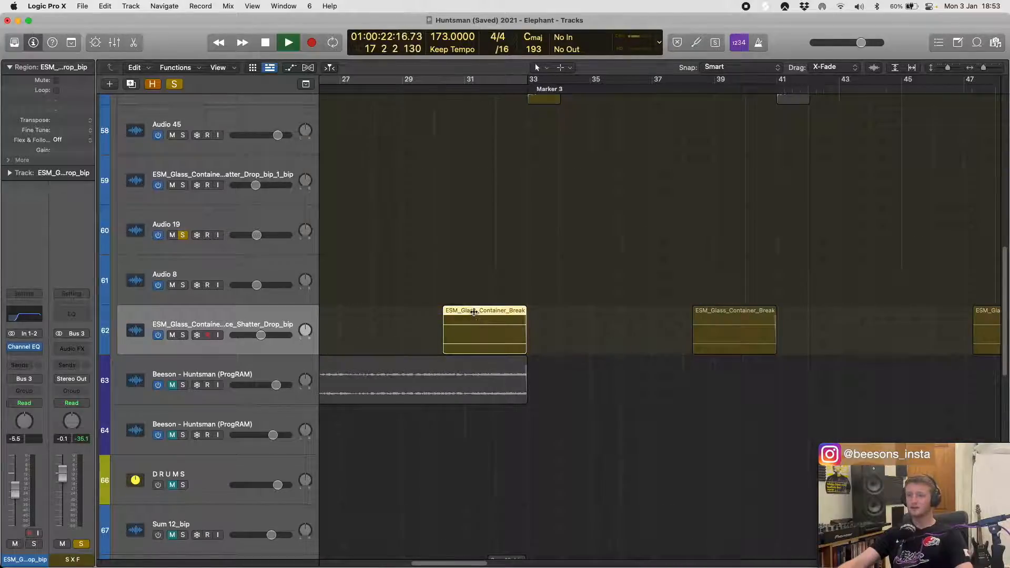
click(183, 335)
click(183, 235)
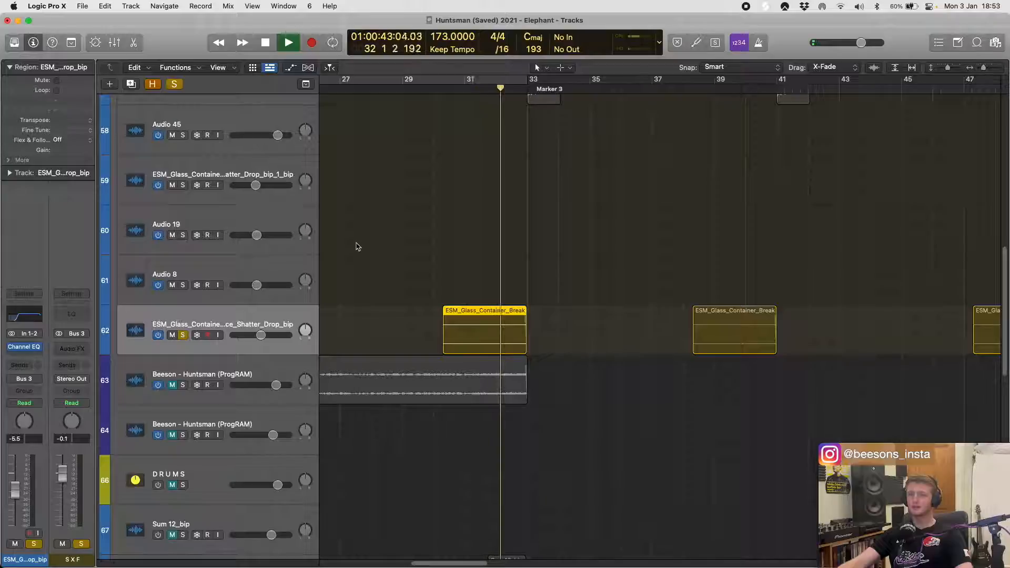
scroll(442, 306, right, 2)
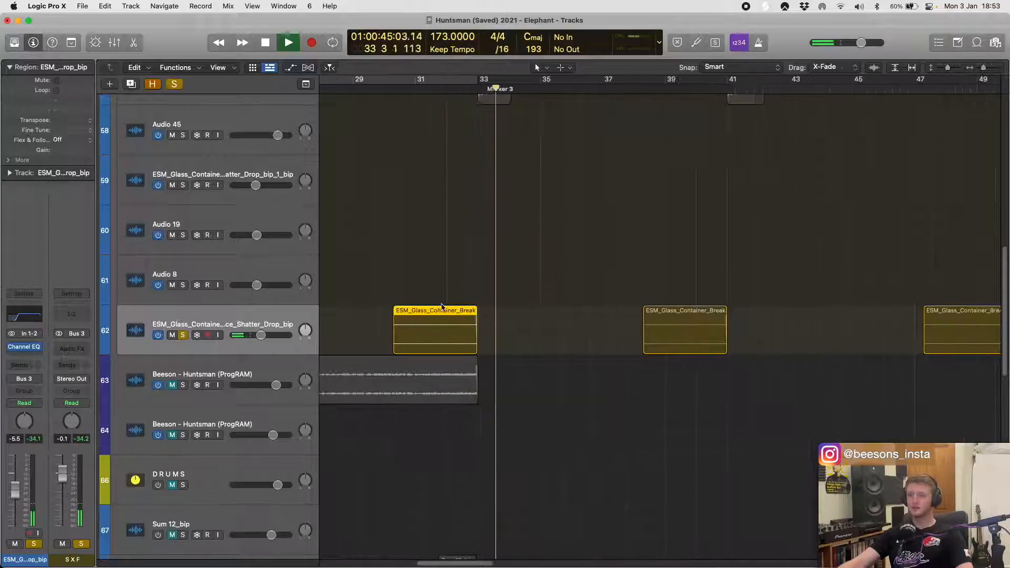
key(space)
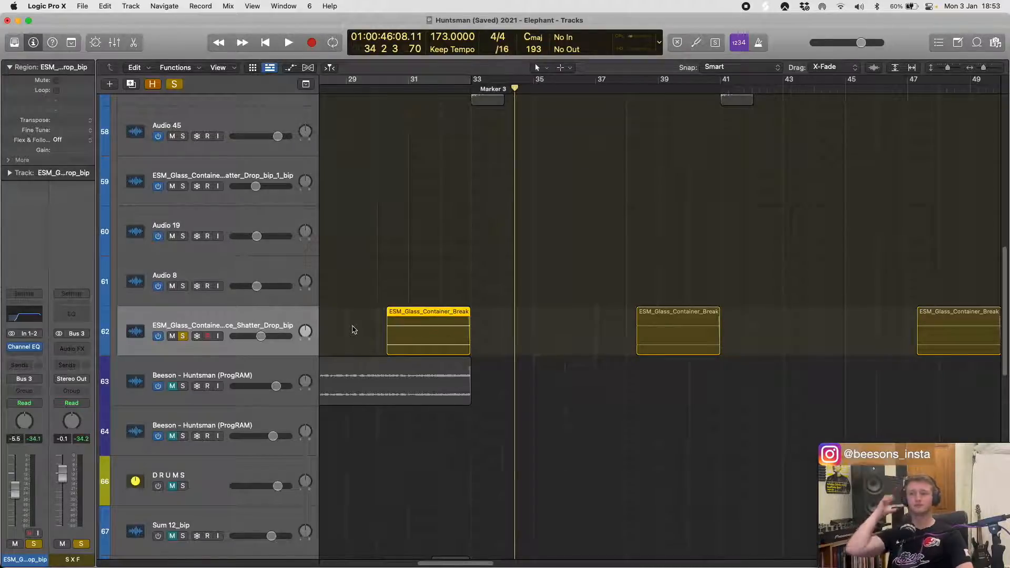
- Play the glass-shatter hit at bar 33 with track 57 soloed too, stop playback, and clear the solos on tracks 62 and 57
scroll(391, 233, up, 3)
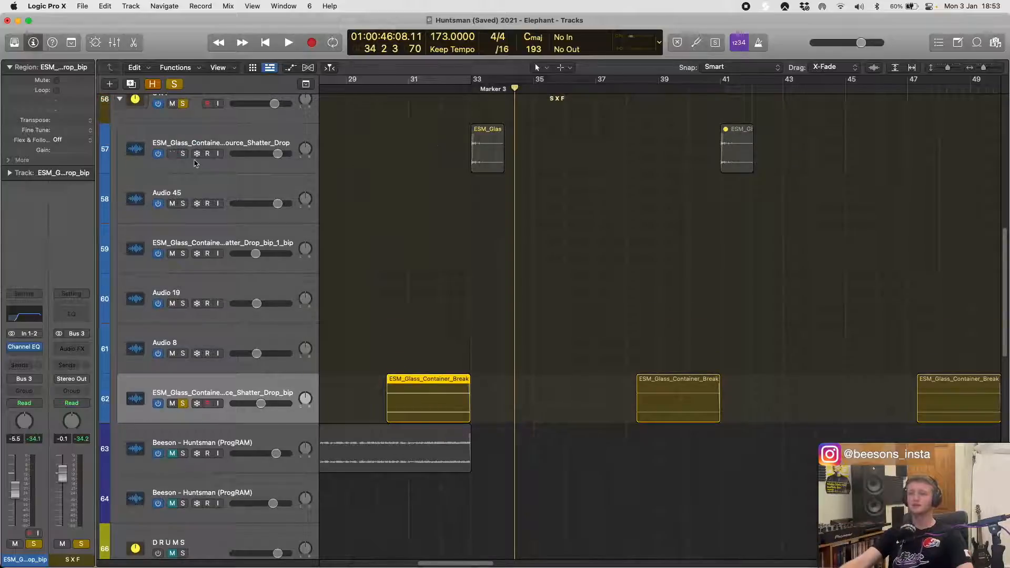
key(shift+space)
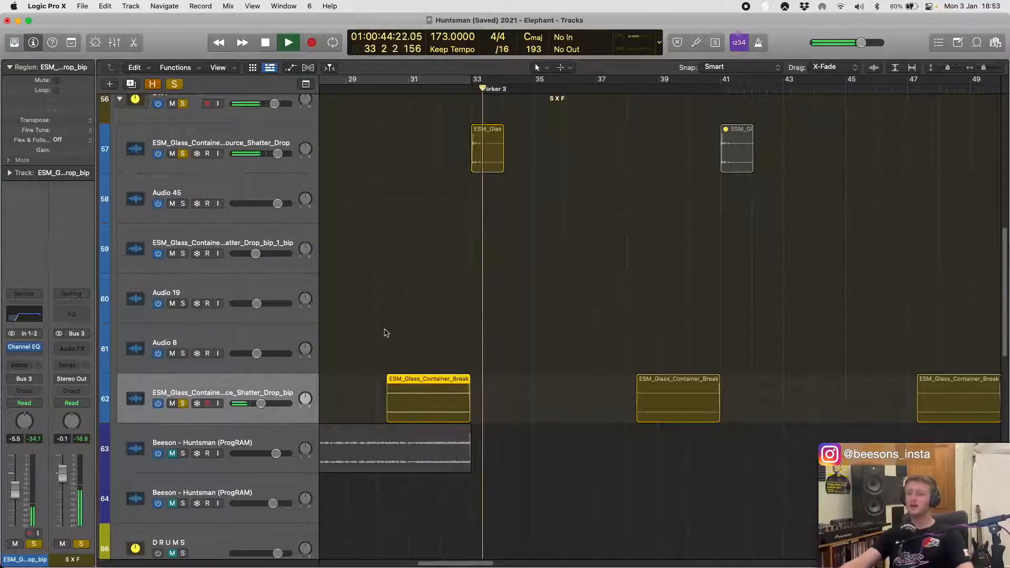
key(space)
click(183, 404)
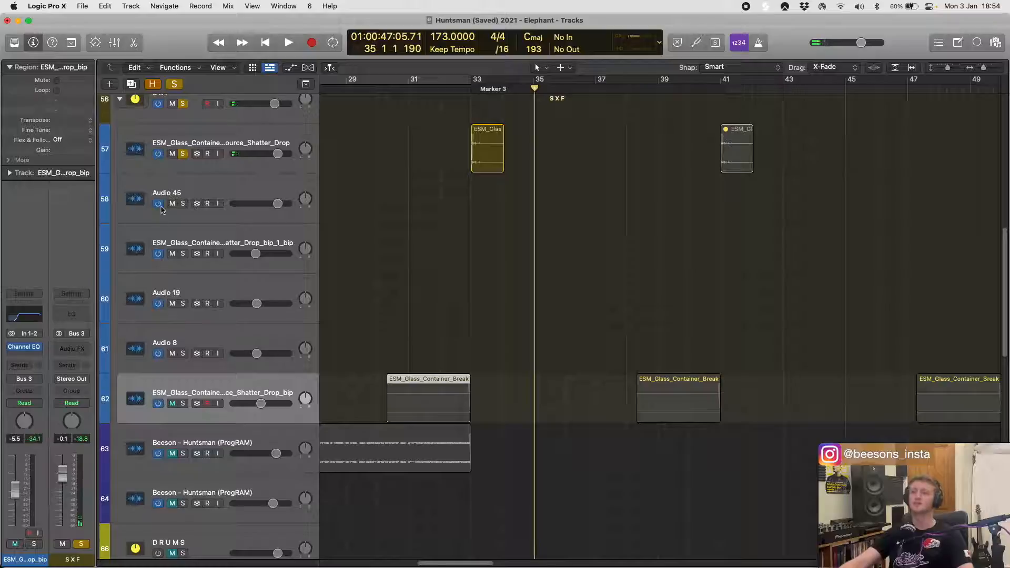
click(183, 153)
- Play the Audio 8 region at bar 97, select the Audio 8 track to view its plug-in chain, and stop playback
scroll(651, 259, down, 5)
scroll(631, 309, down, 5)
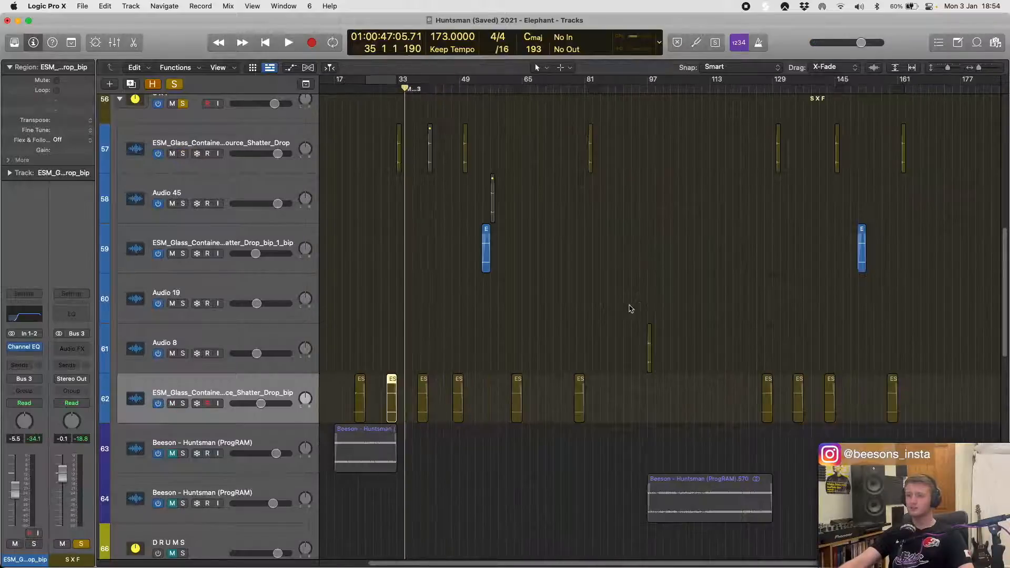
key(shift+space)
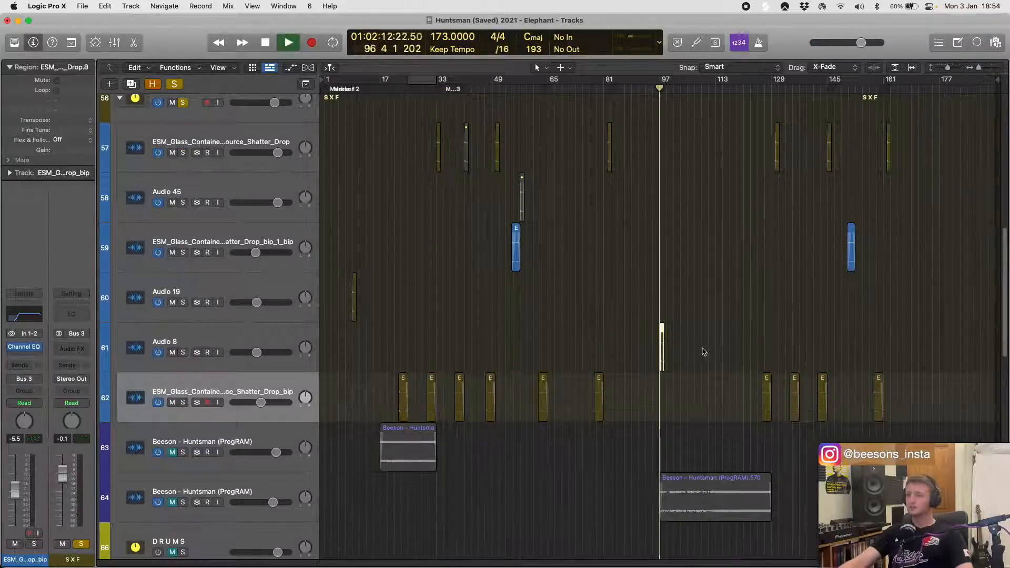
click(226, 336)
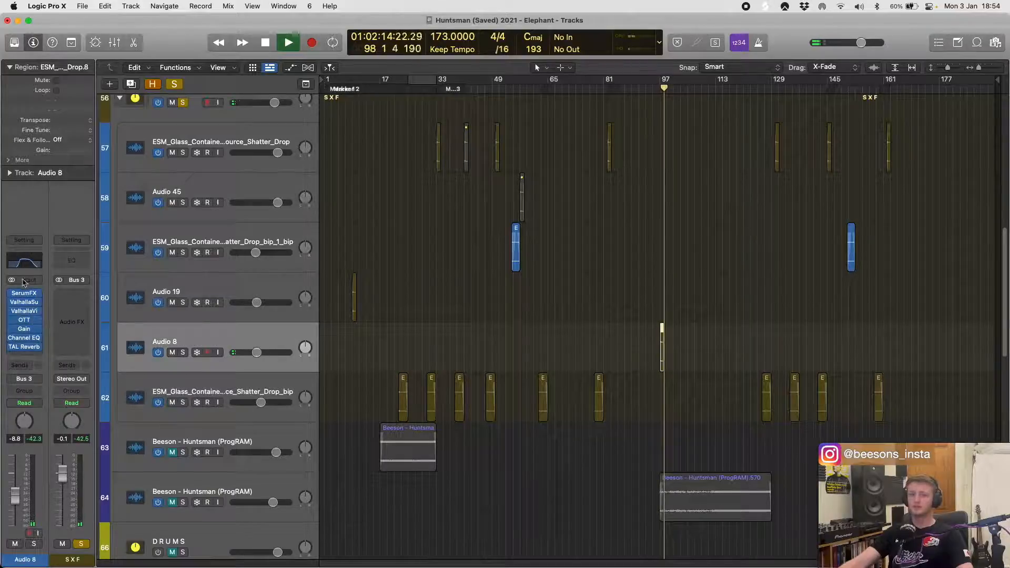
key(space)
- Play the blue fade-in region on track 59 before bar 57, stop playback, and select track 59
drag(436, 279, 541, 240)
key(shift+space)
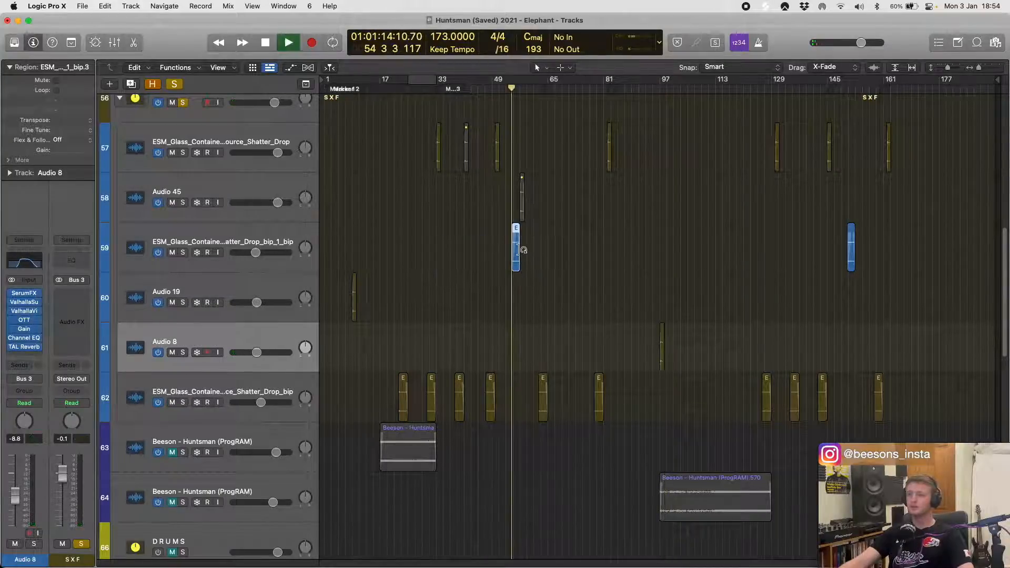
scroll(513, 247, up, 10)
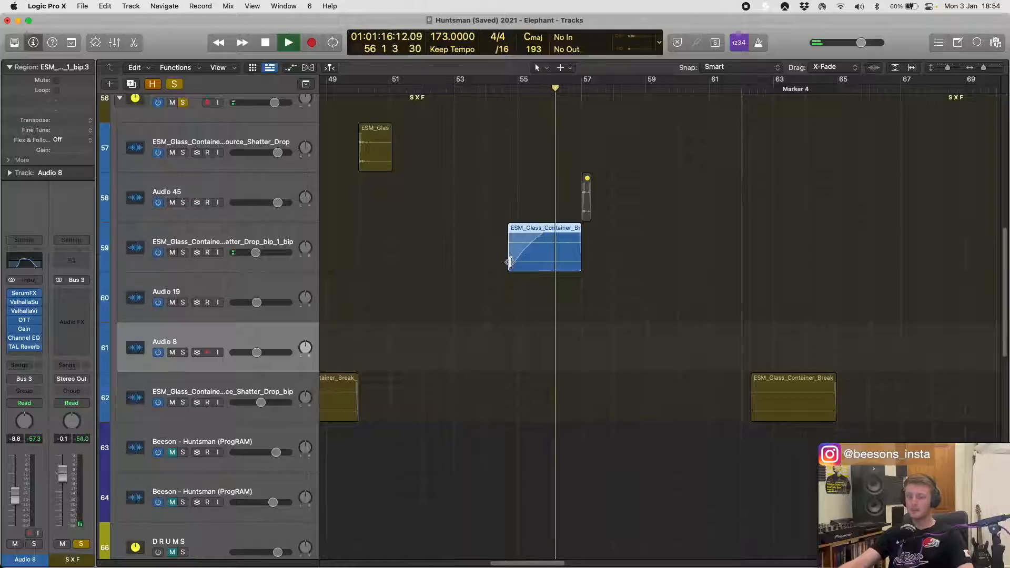
key(space)
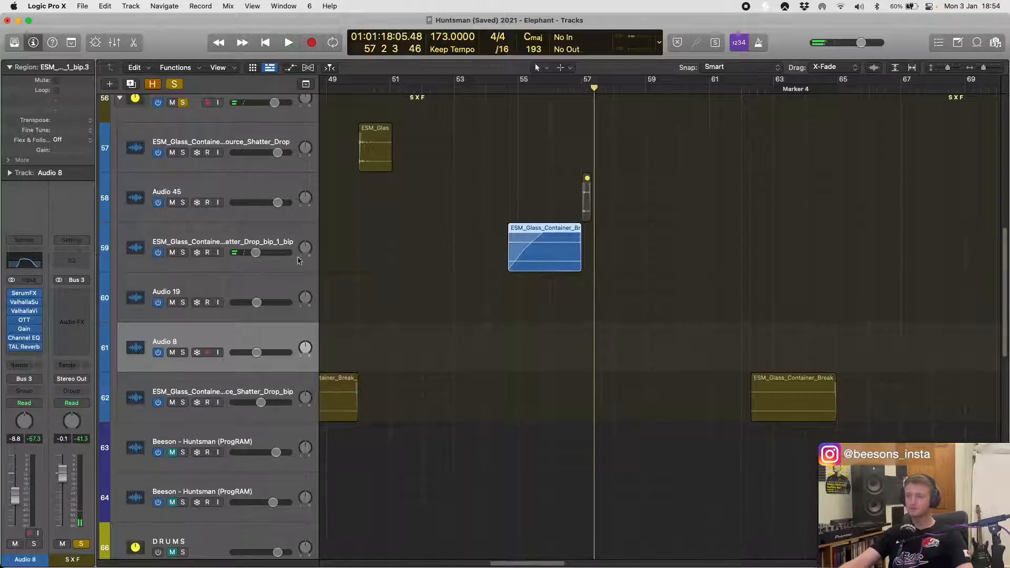
click(273, 238)
scroll(486, 232, up, 6)
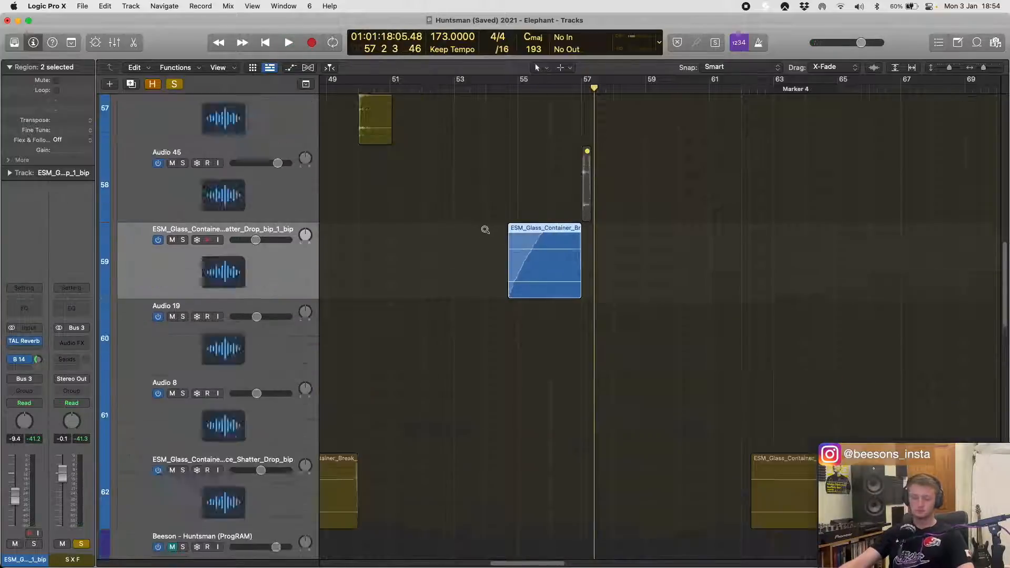
scroll(489, 251, up, 8)
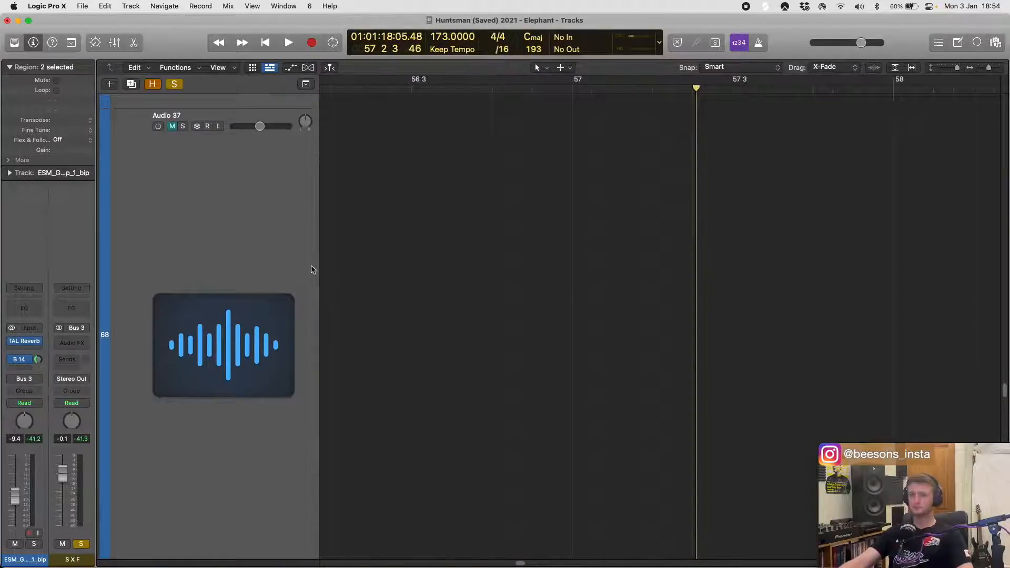
scroll(424, 277, up, 10)
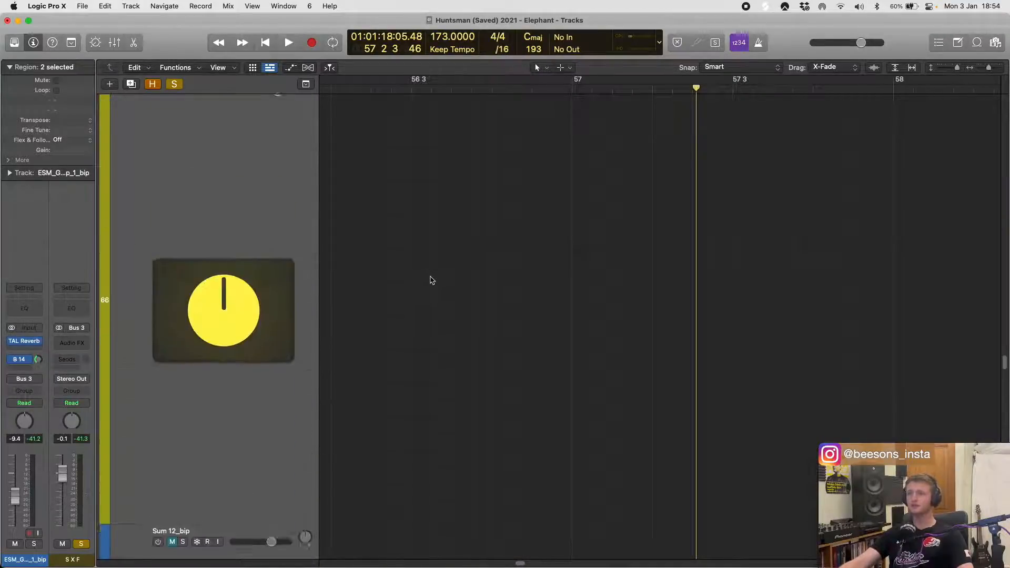
scroll(432, 280, up, 2)
scroll(433, 276, down, 10)
scroll(433, 273, down, 3)
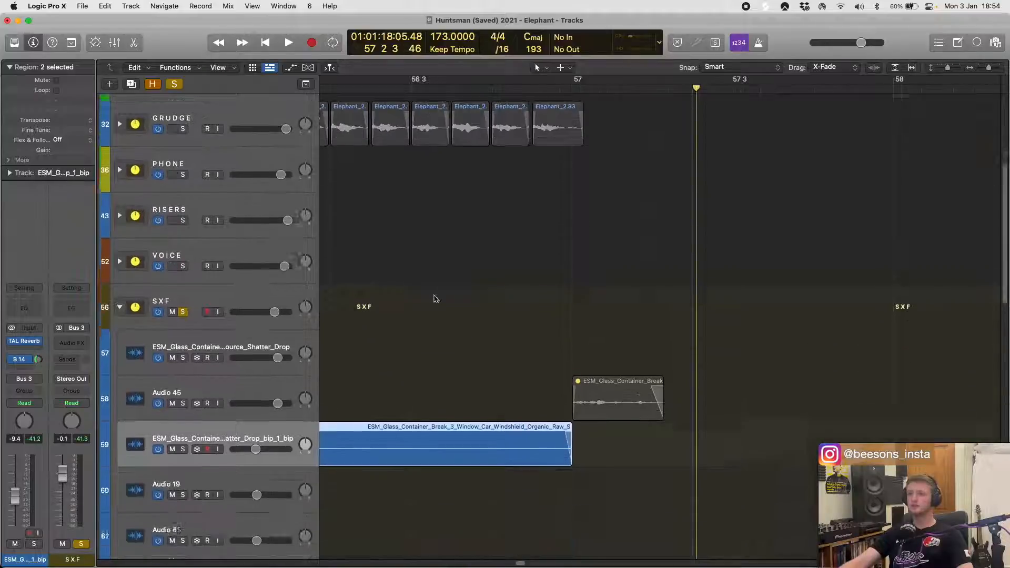
scroll(436, 298, down, 5)
- Replay the fade-in glass-shatter region on track 59 with its full length in view
key(space)
scroll(368, 315, left, 2)
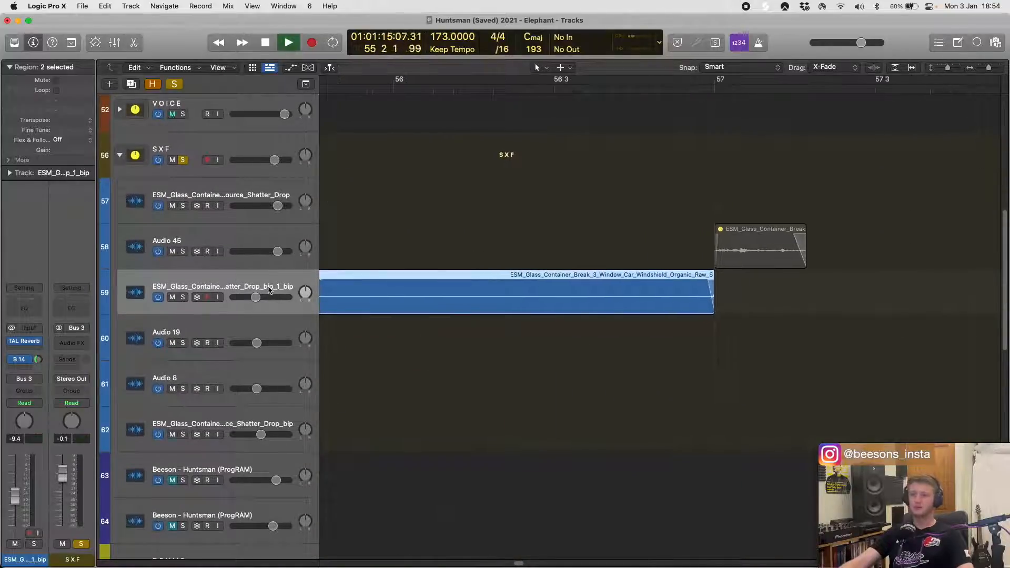
scroll(381, 287, left, 3)
scroll(579, 265, down, 3)
key(h)
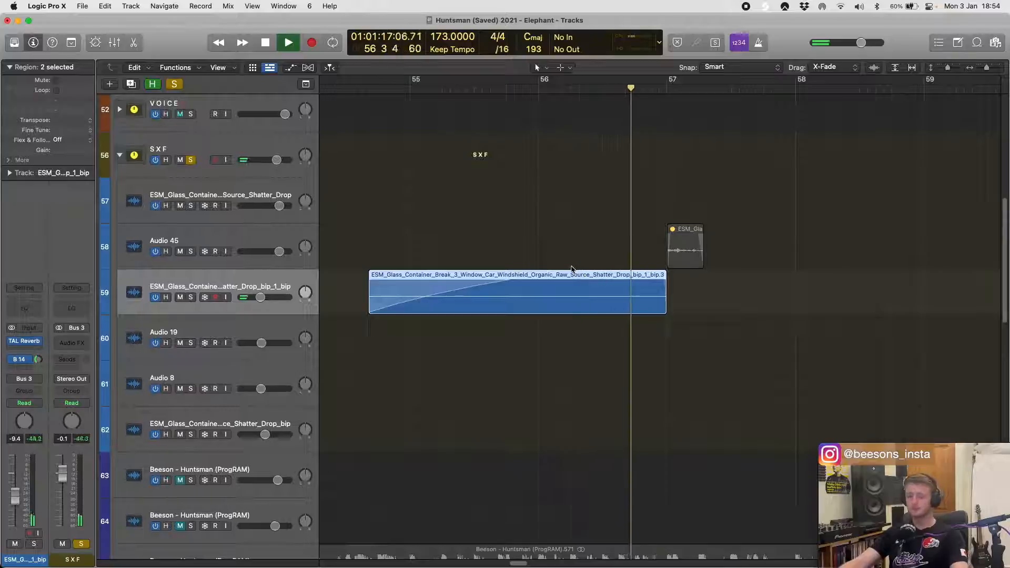
key(h)
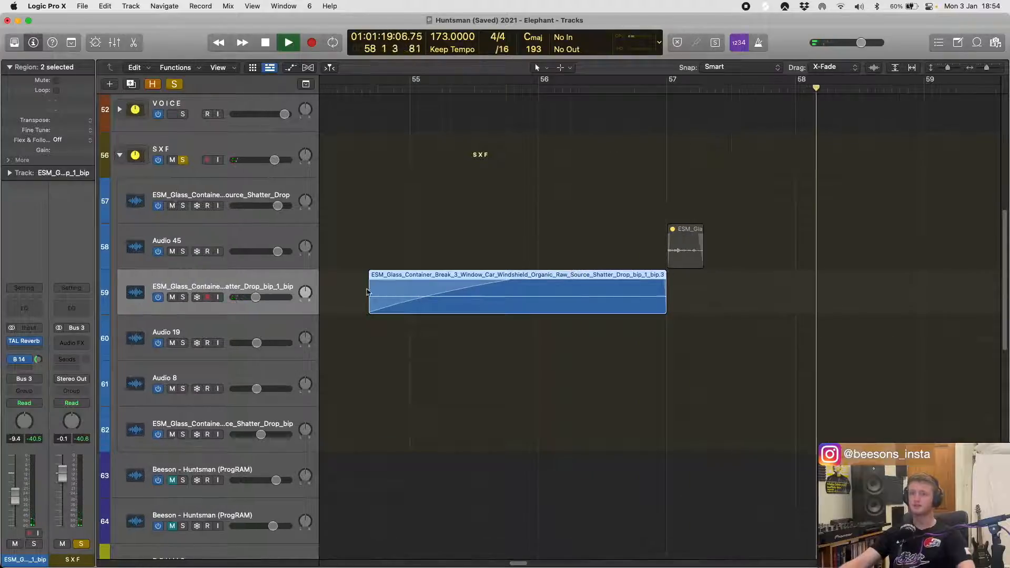
- Check track 59's Bus 14 send to H DELAY, leave its routing as it is, stop playback, and deselect the regions
scroll(544, 281, down, 3)
scroll(548, 309, down, 3)
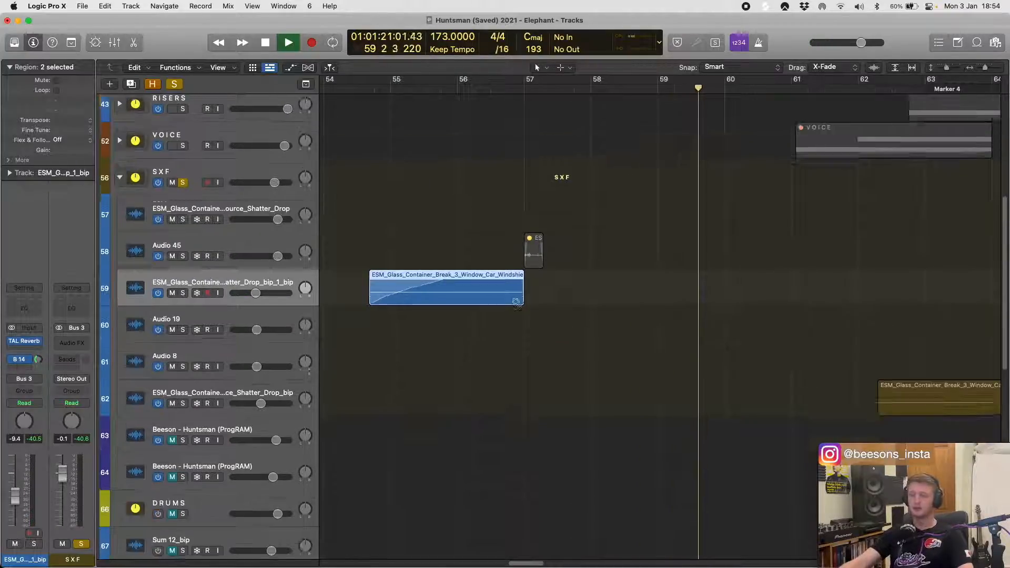
scroll(394, 299, left, 2)
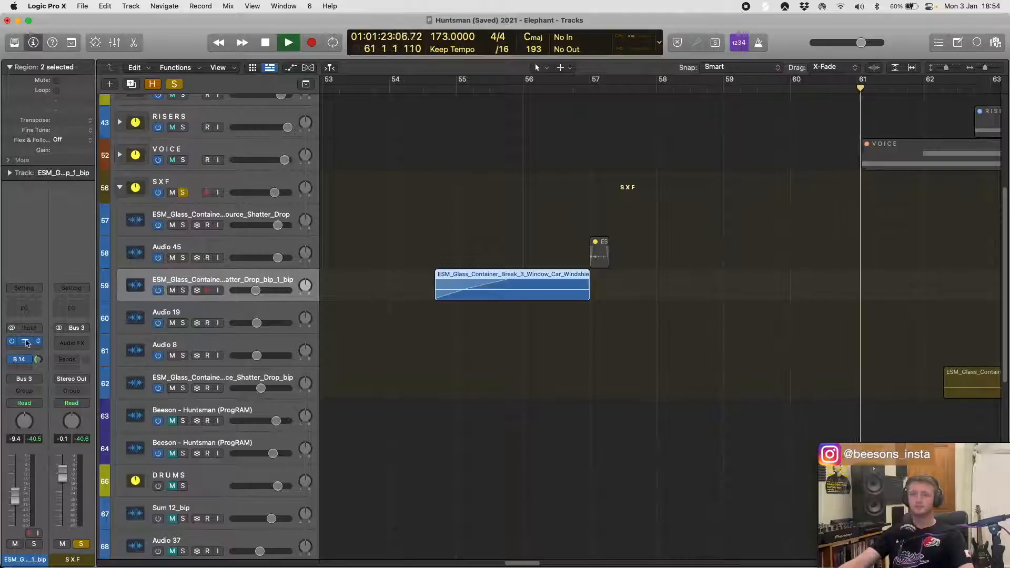
click(23, 360)
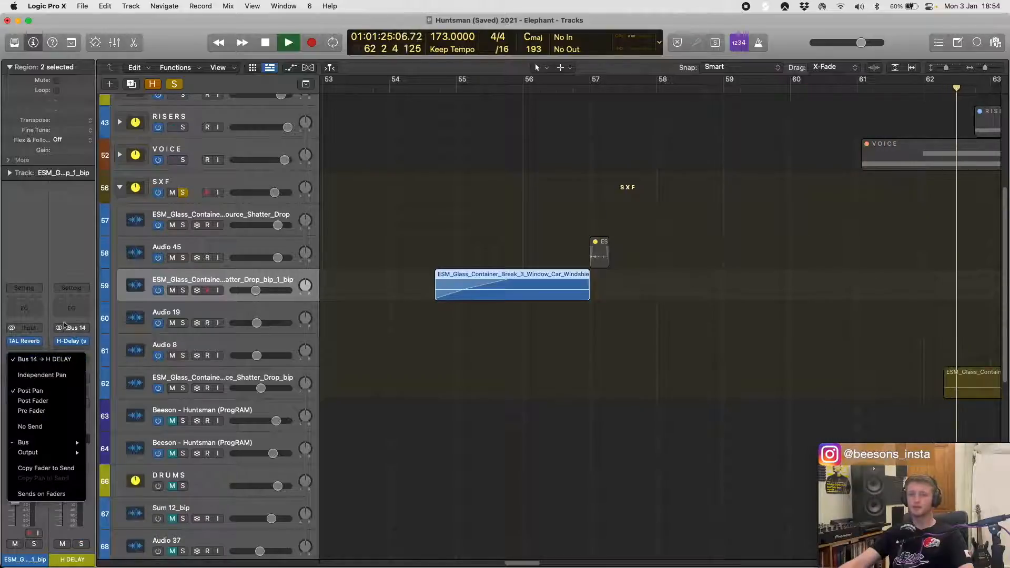
click(514, 361)
click(516, 361)
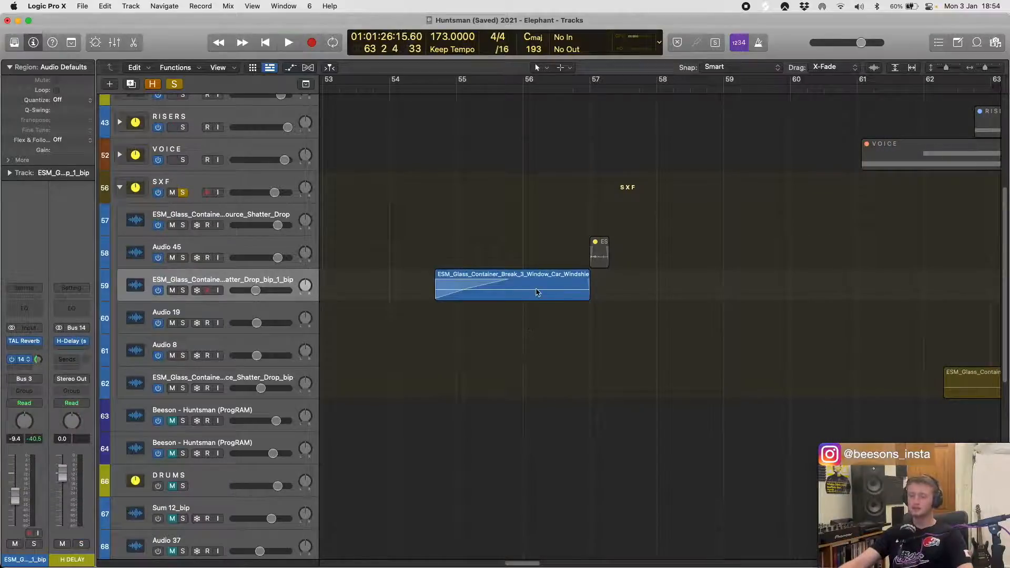
- Examine the fade-in curve of the glass-shatter region on track 59 up close, up to bar 57
key(super+Down)
key(super+Down)
key(super+Down)
key(super+Down)
key(super+Down)
key(super+Right)
key(super+Right)
key(super+Right)
key(super+Right)
key(super+Right)
key(super+Right)
key(super+Right)
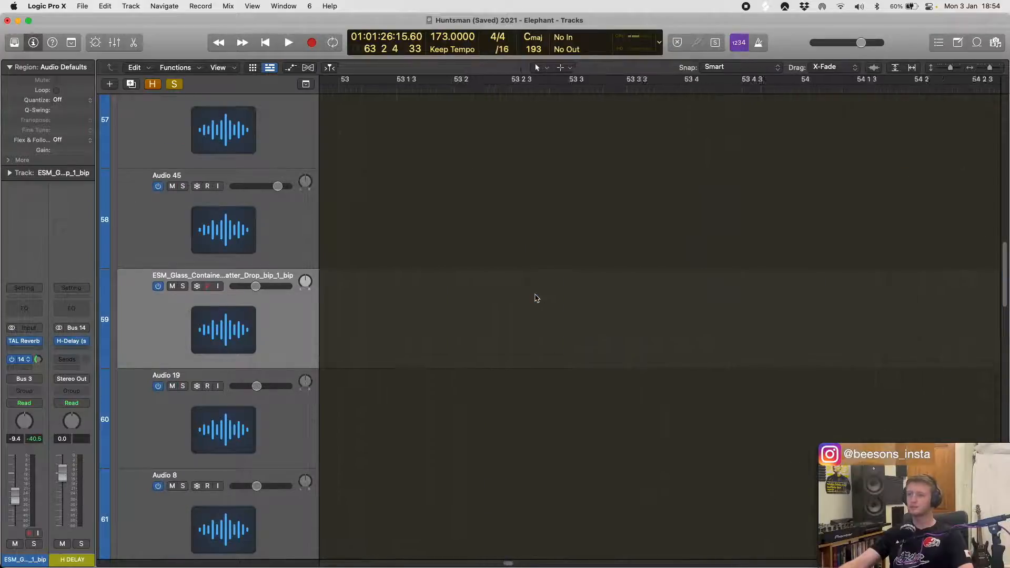
scroll(537, 298, right, 10)
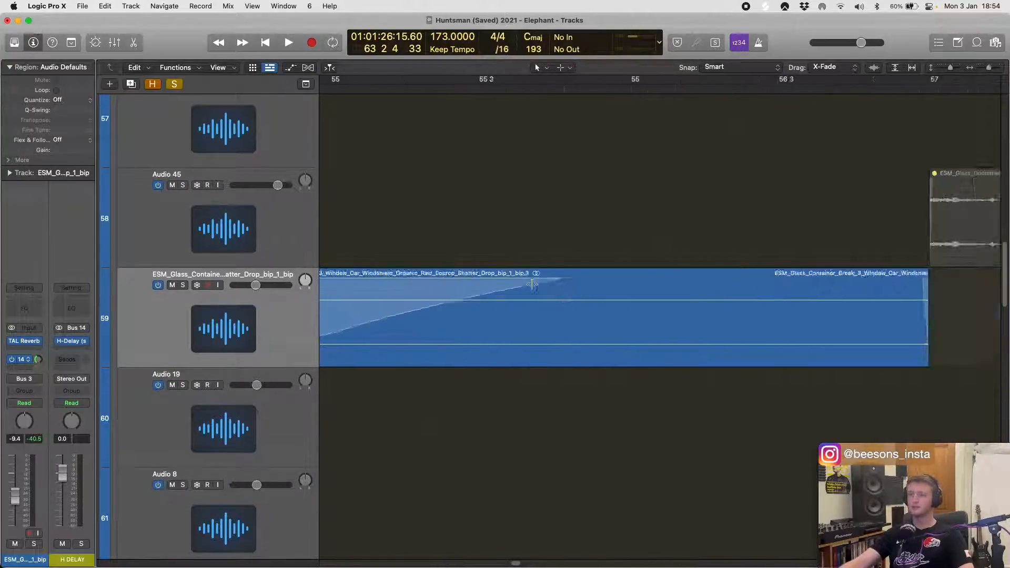
key(super+Left)
key(super+Left)
scroll(500, 284, left, 3)
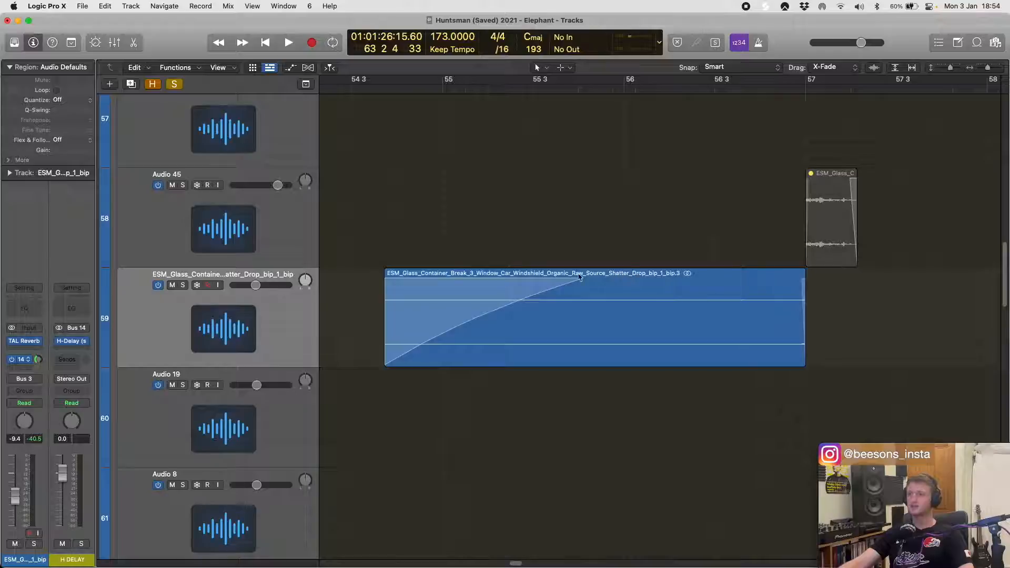
- Unmute the glass-shatter region at bar 57 on the Audio 45 track
ctrl+alt+click(528, 255)
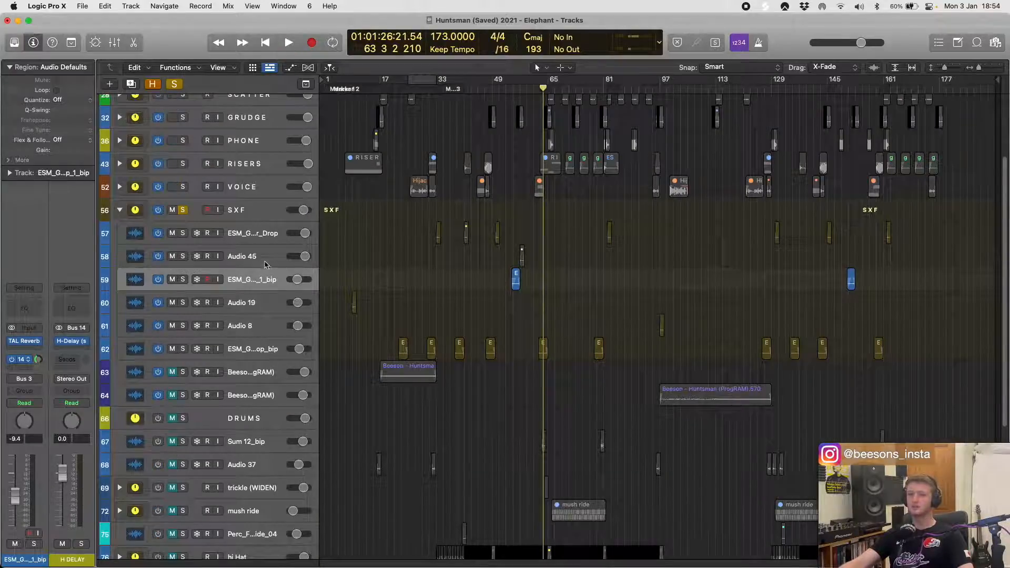
click(279, 263)
ctrl+alt+click(570, 261)
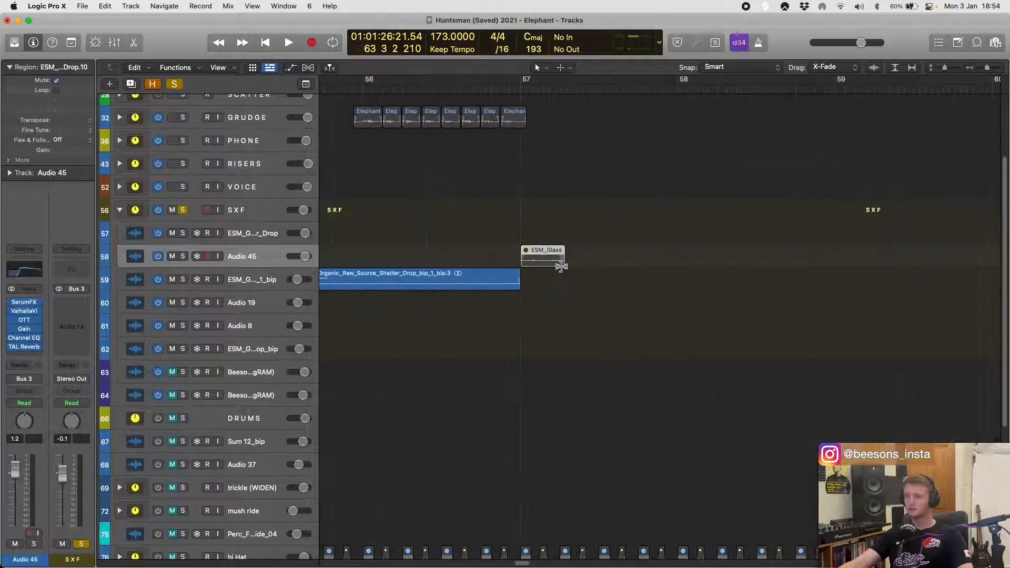
key(super+Right)
key(super+Right)
key(super+Right)
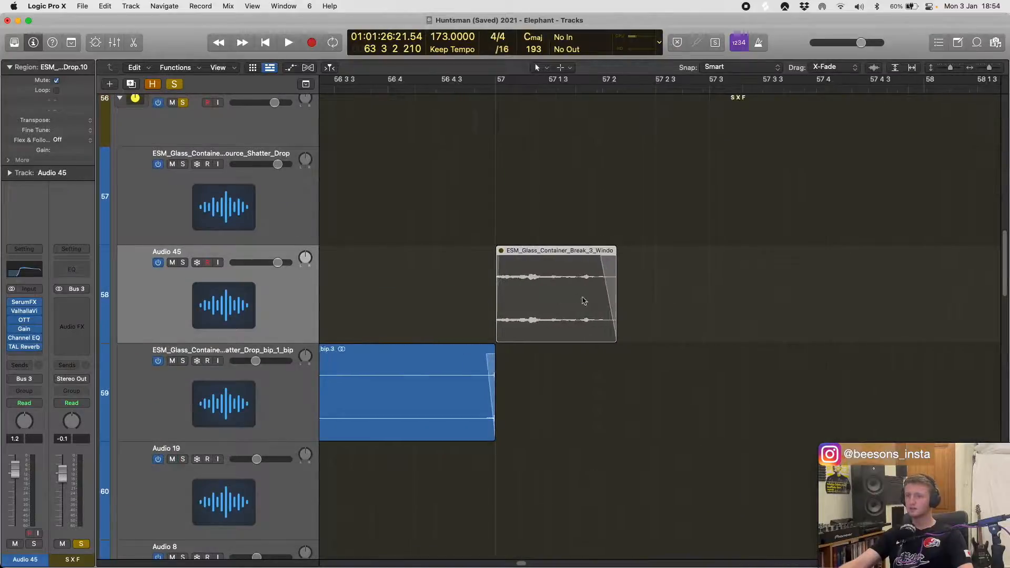
click(391, 362)
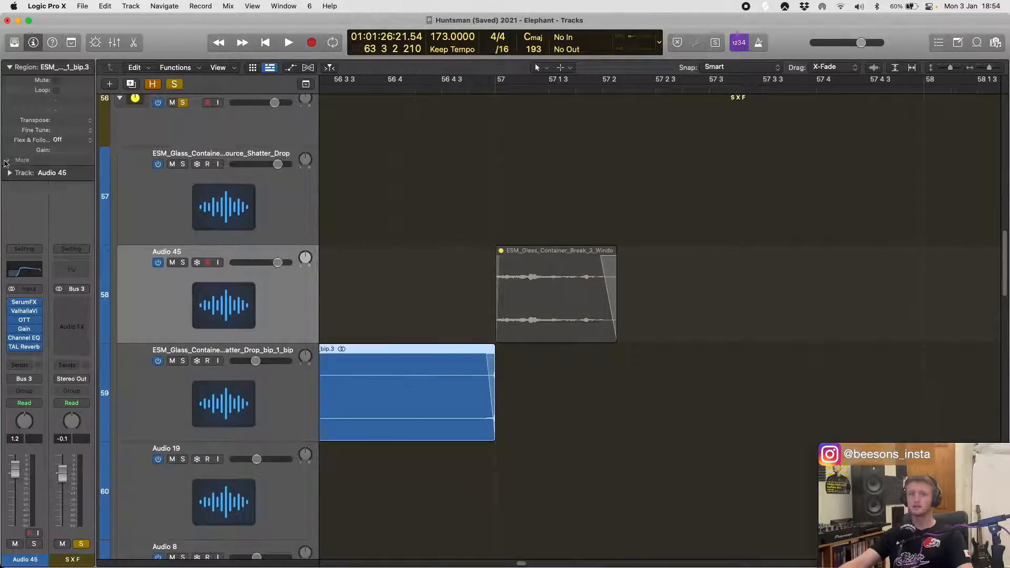
click(299, 285)
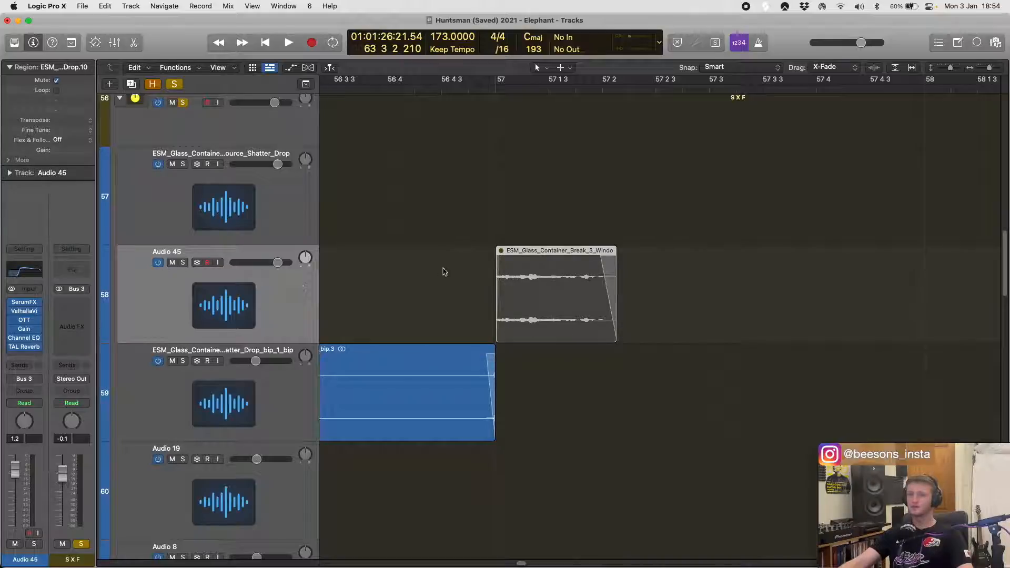
key(ctrl+m)
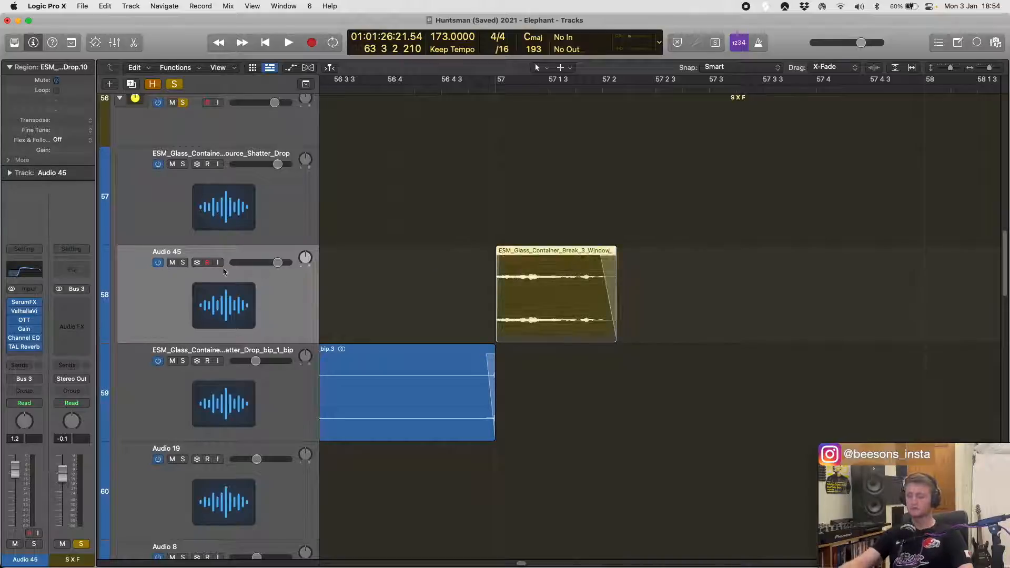
- Play across bar 57 from the end of track 59's blue fade-in region into the Audio 45 region, and stop playback
key(space)
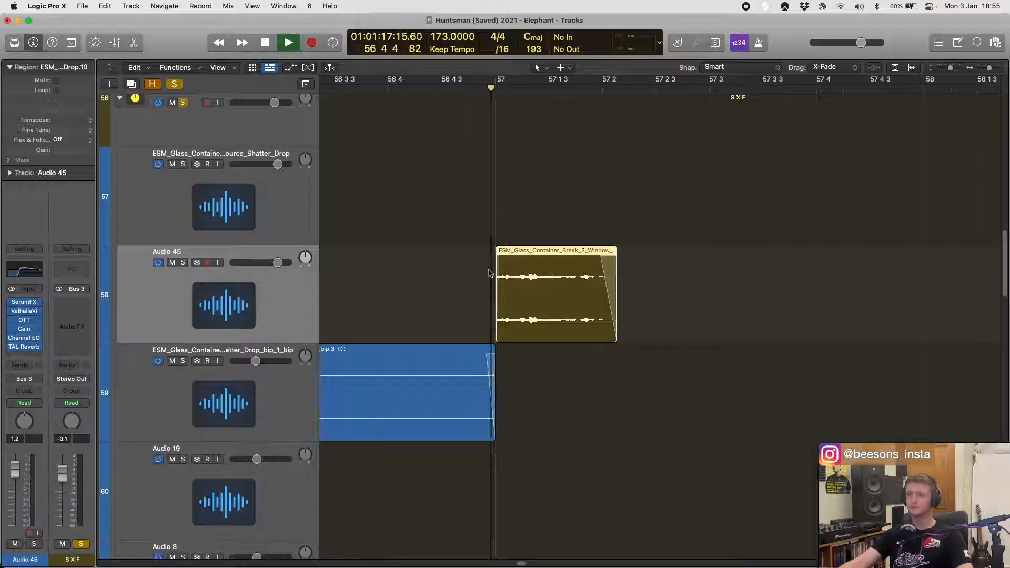
key(super+Left)
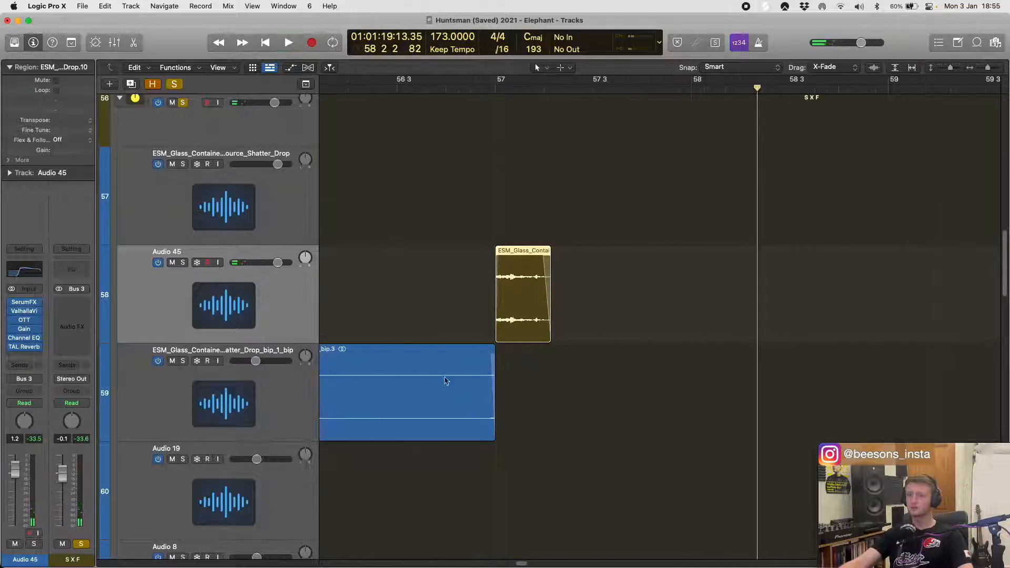
click(444, 394)
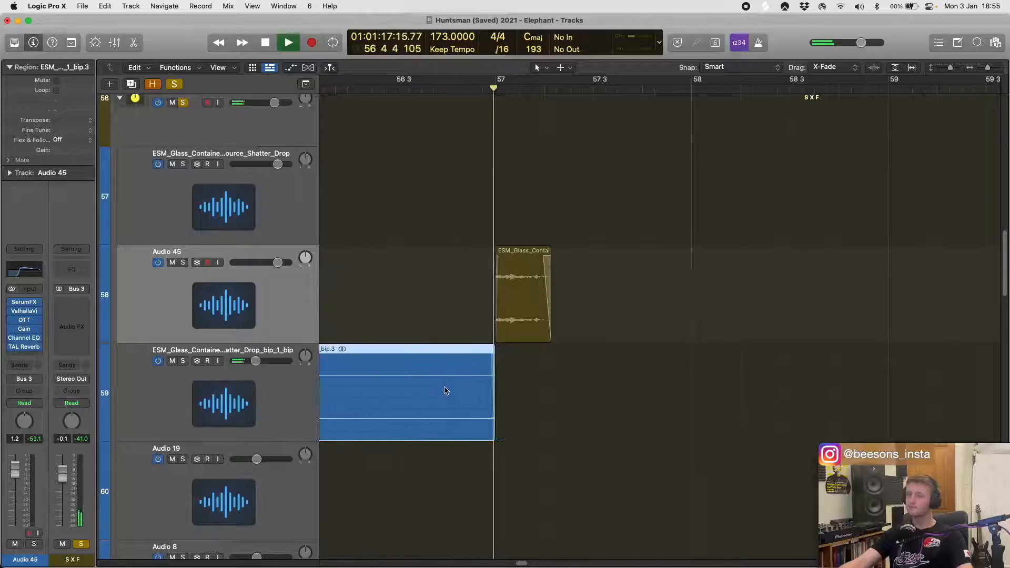
key(super+Left)
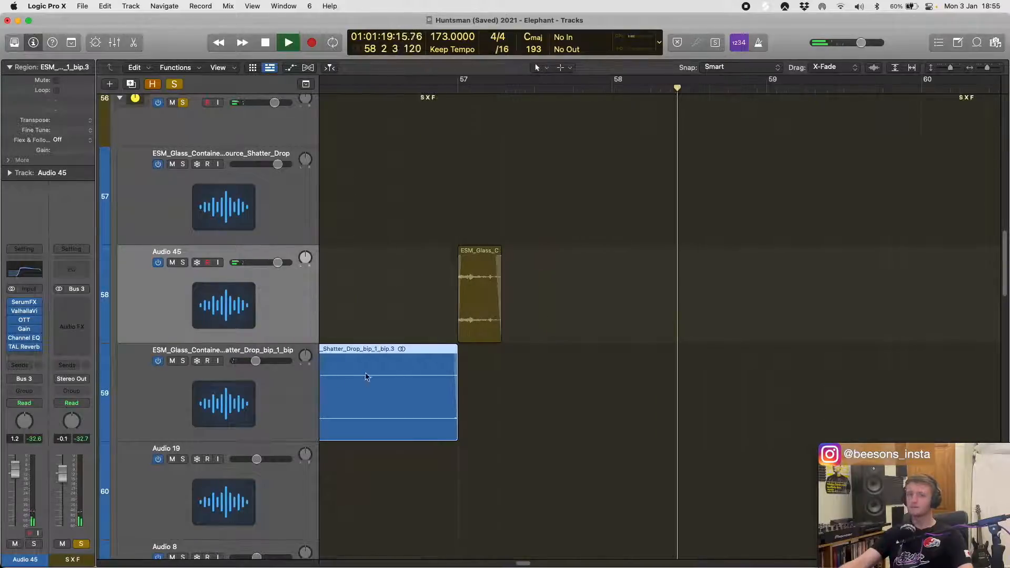
key(space)
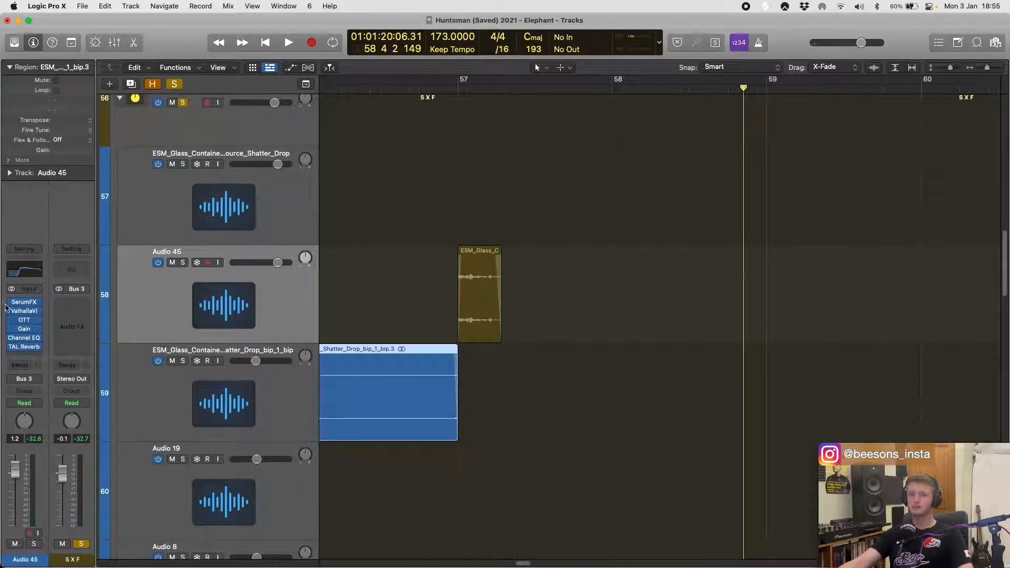
- Mute the Audio 45 glass-shatter region at bar 57 again and return to the whole arrangement
drag(385, 272, 489, 263)
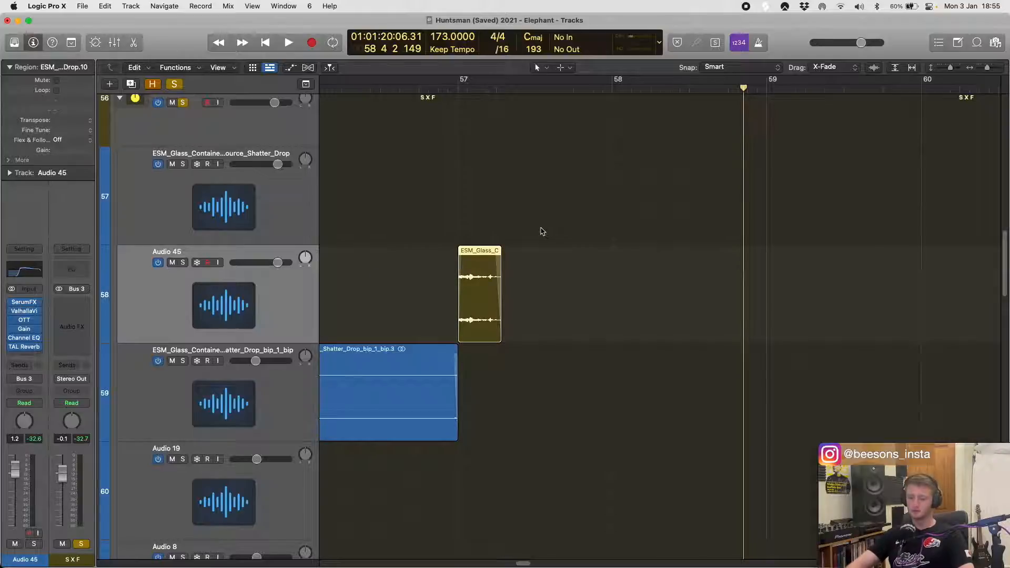
key(ctrl+m)
scroll(543, 232, left, 10)
scroll(591, 242, down, 5)
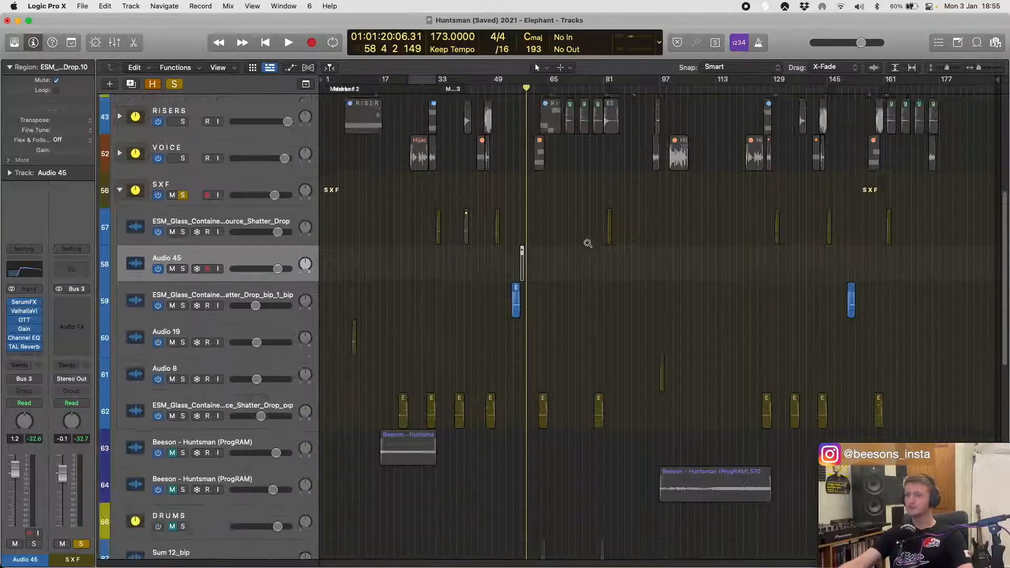
- Turn off solo on the SXF stack
scroll(588, 243, down, 4)
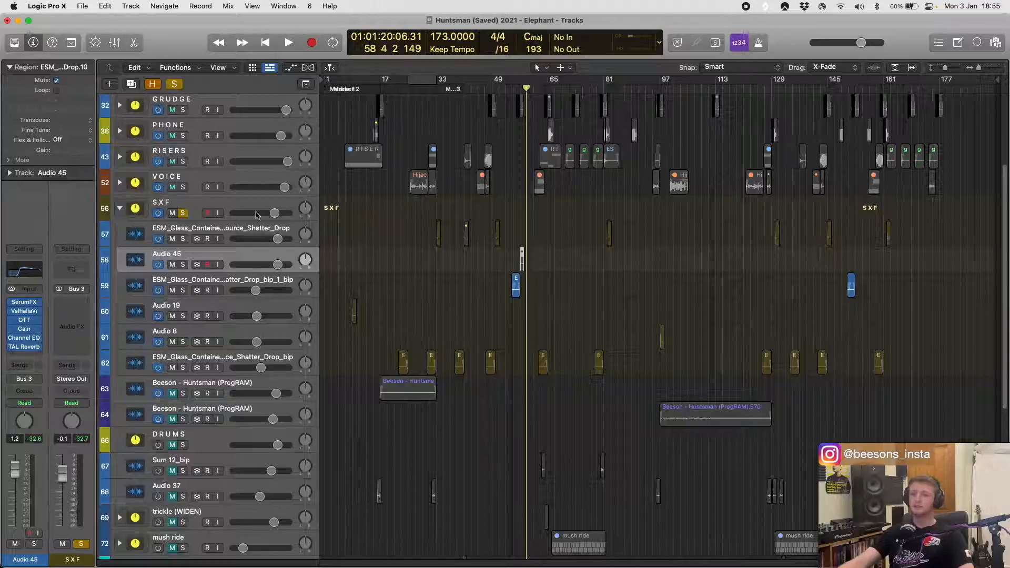
scroll(667, 244, up, 6)
scroll(667, 244, down, 5)
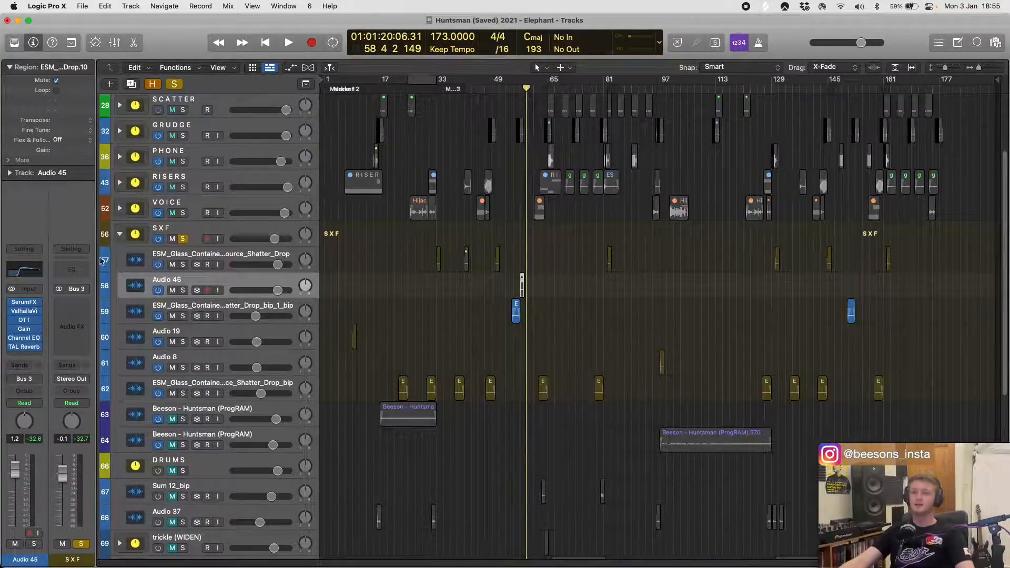
click(183, 239)
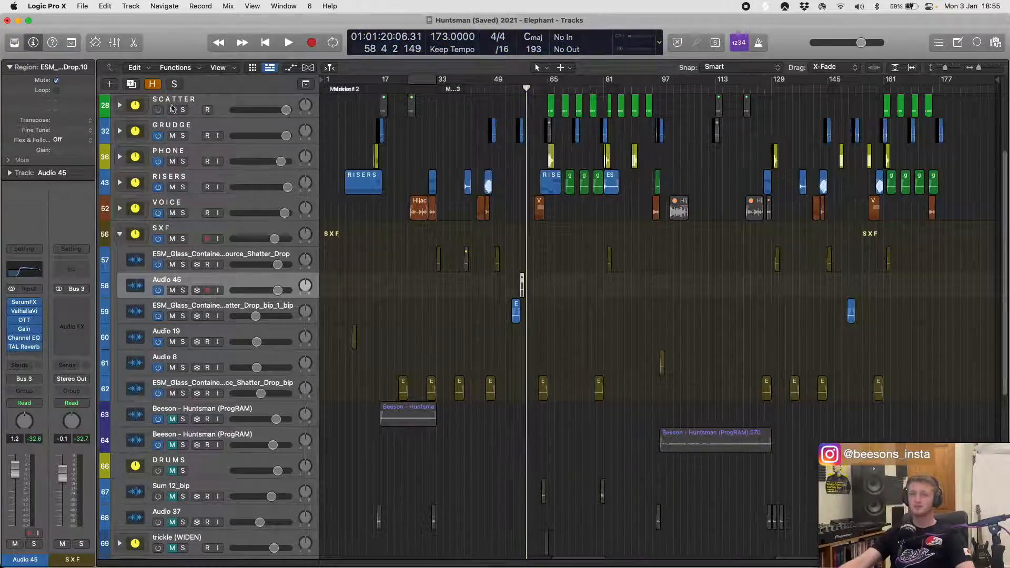
- Switch the FOGGERS and SUB stacks back on
scroll(179, 128, up, 4)
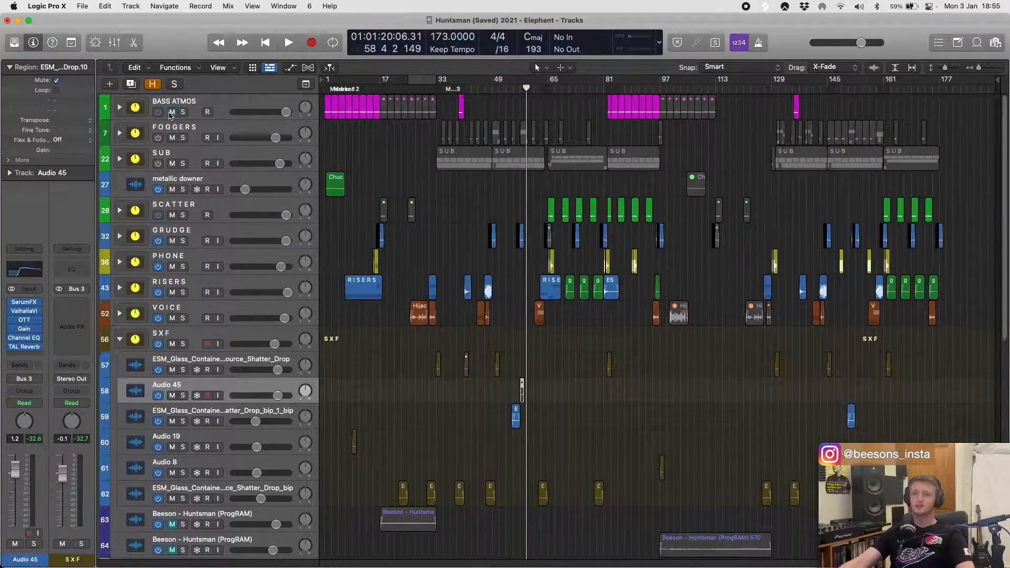
click(158, 139)
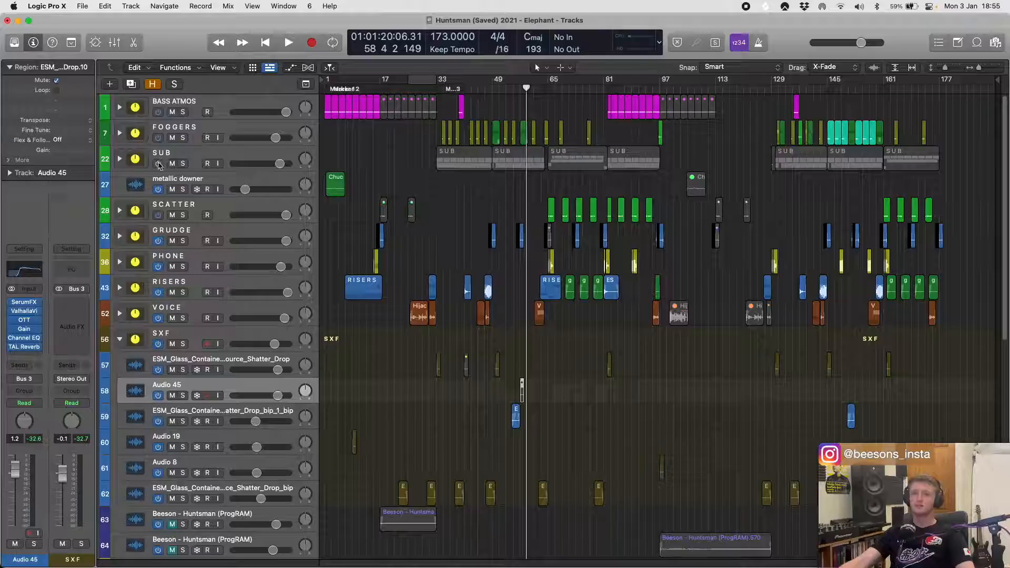
click(158, 165)
- Switch on and unmute all tracks from DRUMS to Sum 23, and unmute the two Huntsman (ProgRAM) tracks 63 and 64
scroll(383, 360, down, 7)
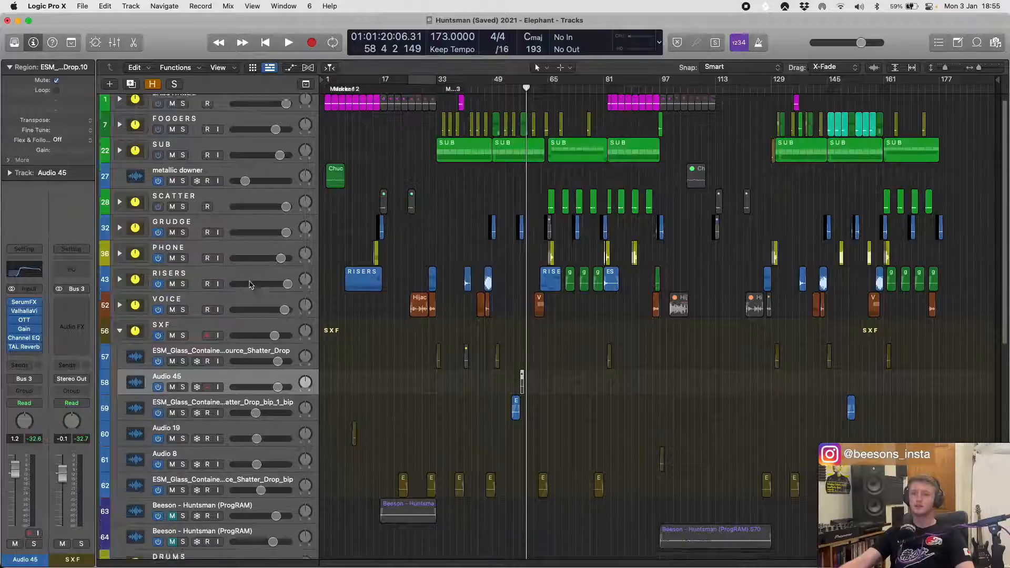
scroll(418, 336, down, 3)
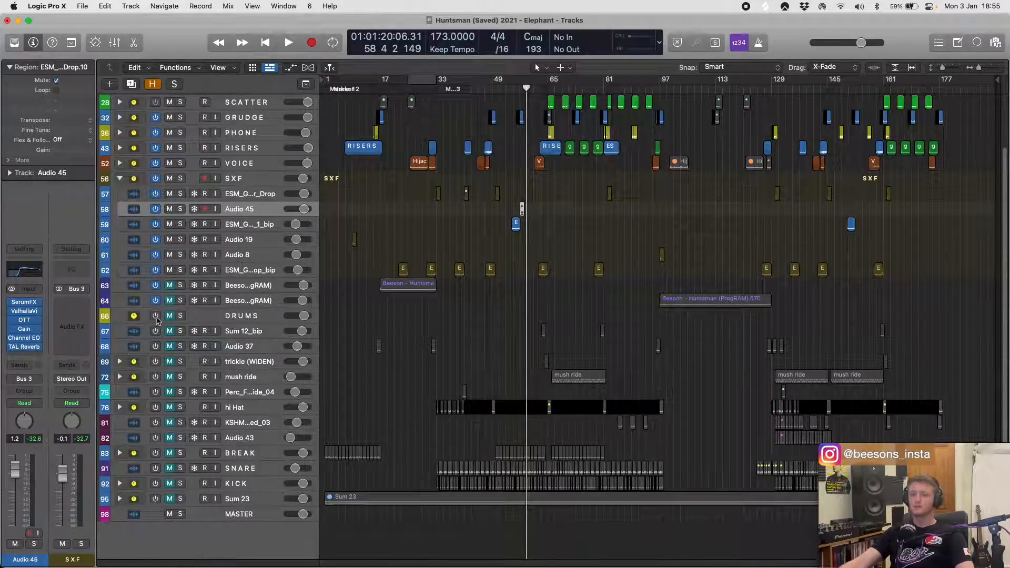
click(210, 319)
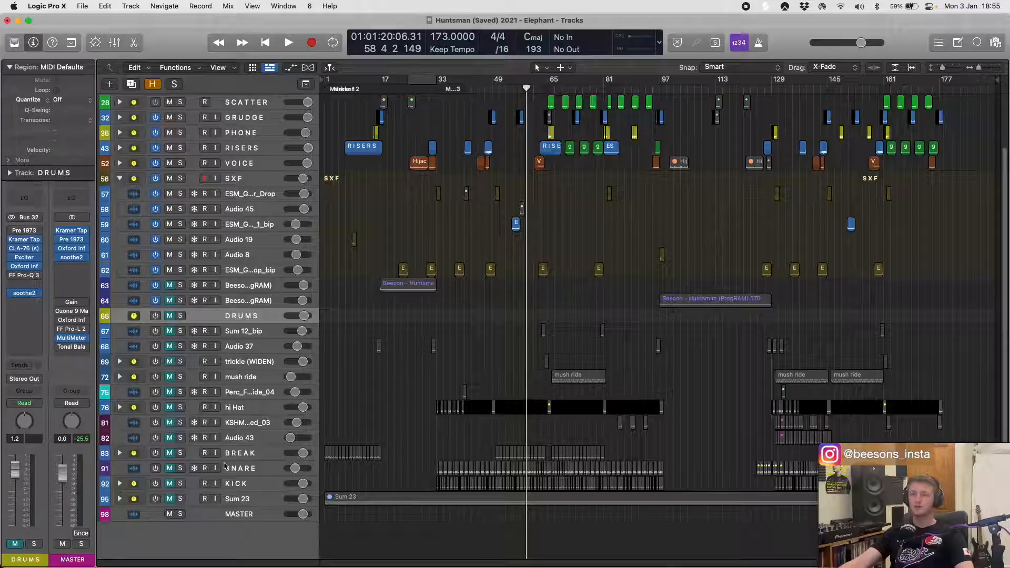
shift+click(232, 498)
click(153, 316)
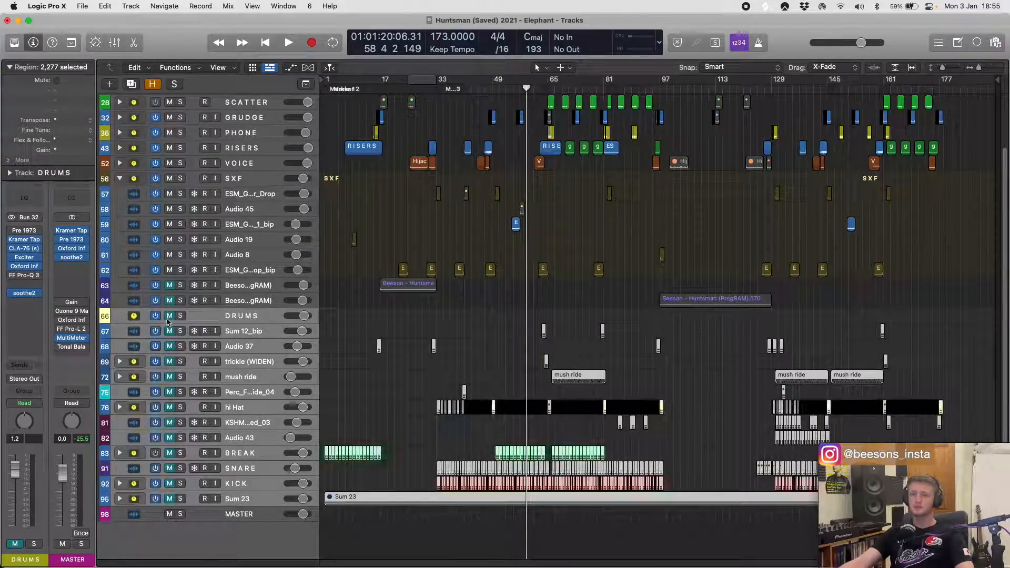
click(170, 310)
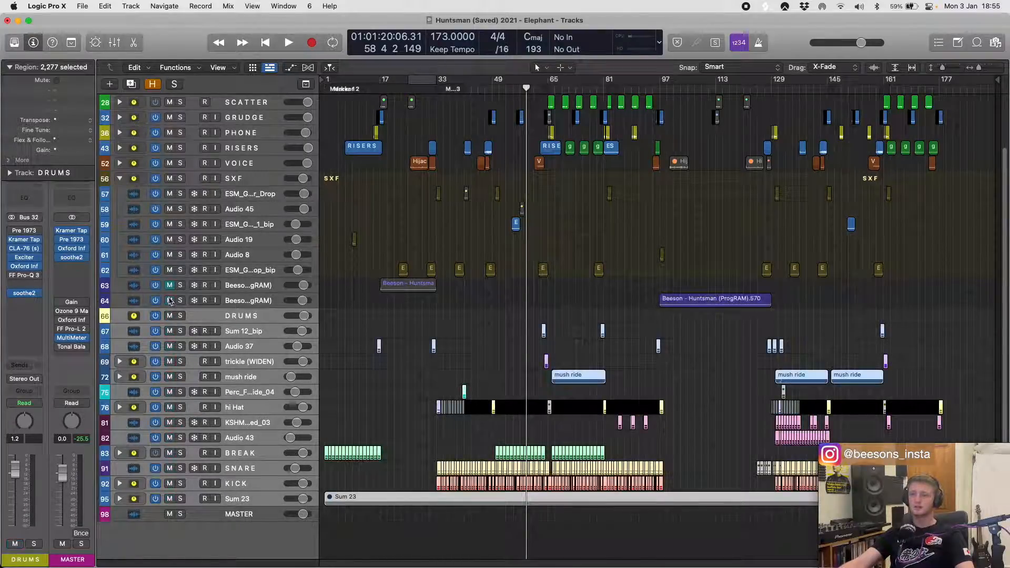
- Collapse the SXF stack and select all stacks from SCATTER to SXF
scroll(271, 209, up, 4)
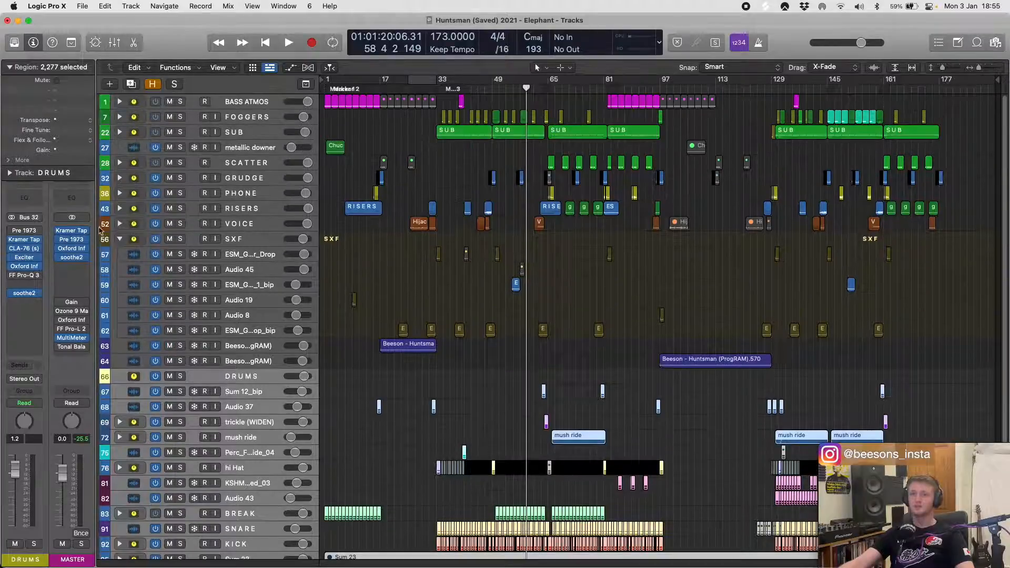
click(119, 240)
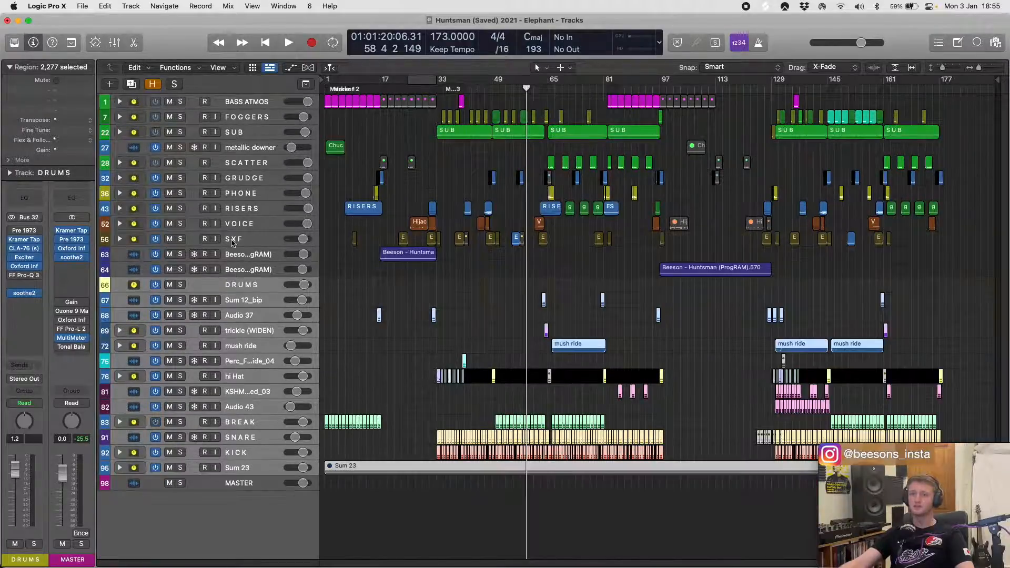
click(232, 241)
shift+click(172, 169)
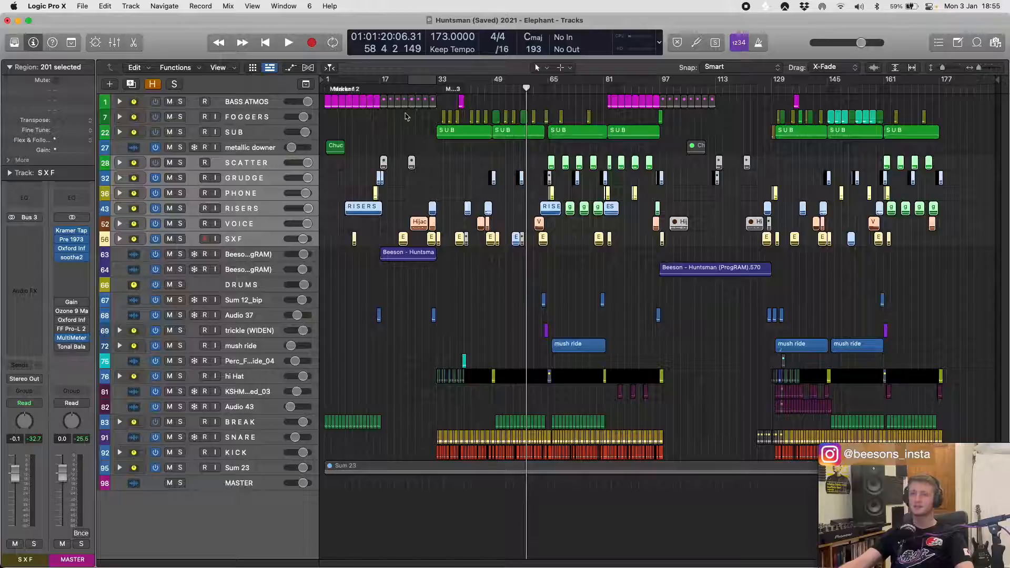
- Play the full mix from the build-up before Marker 3, deselect the regions, and stop playback at bar 50
double_click(411, 89)
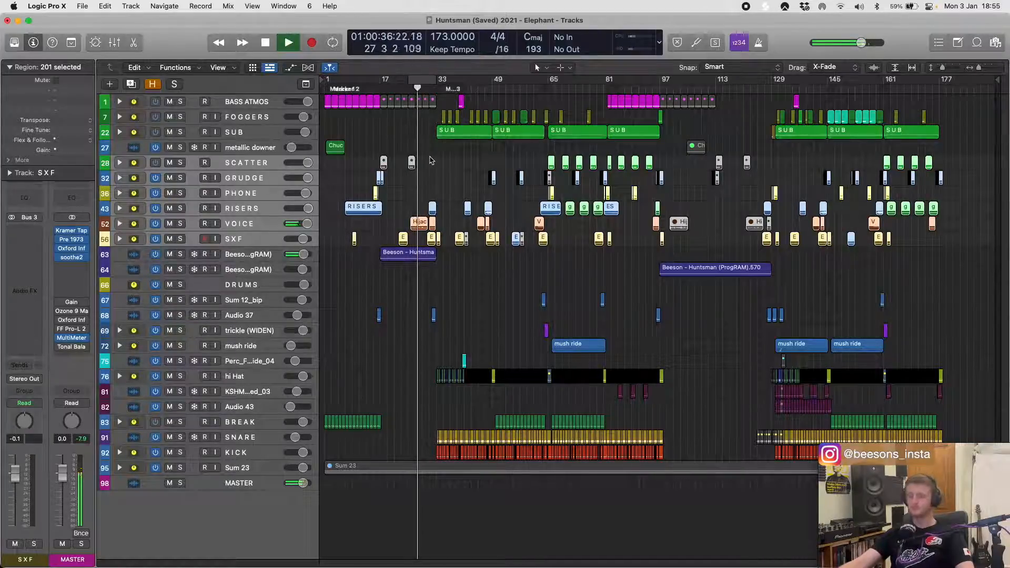
key(super+Right)
key(super+Right)
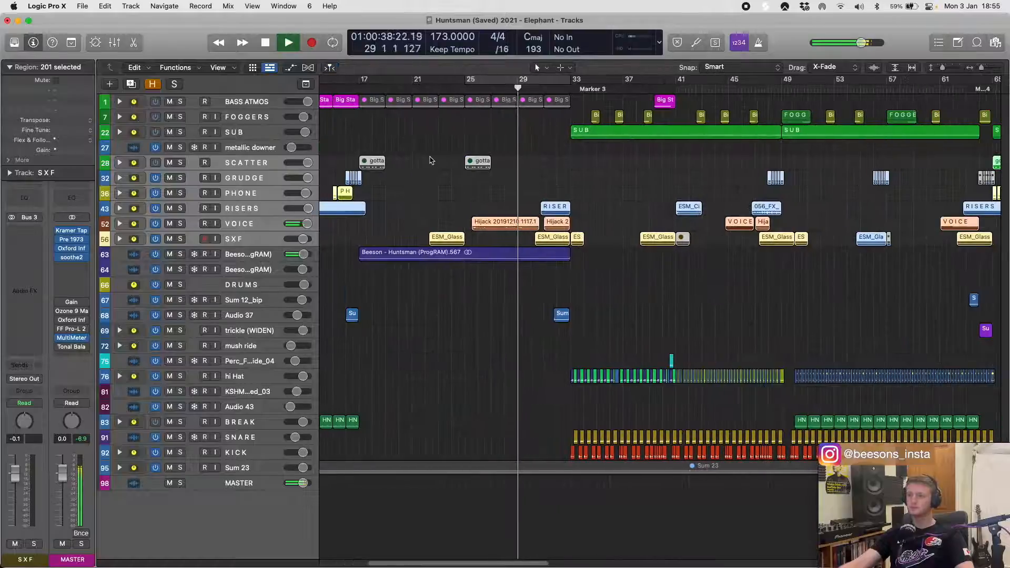
click(430, 160)
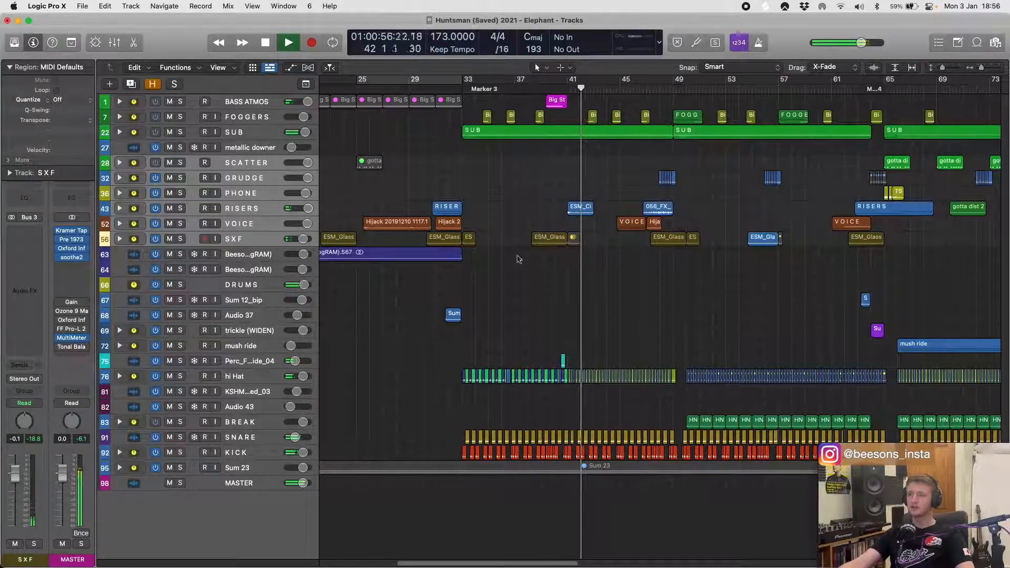
scroll(518, 211, right, 2)
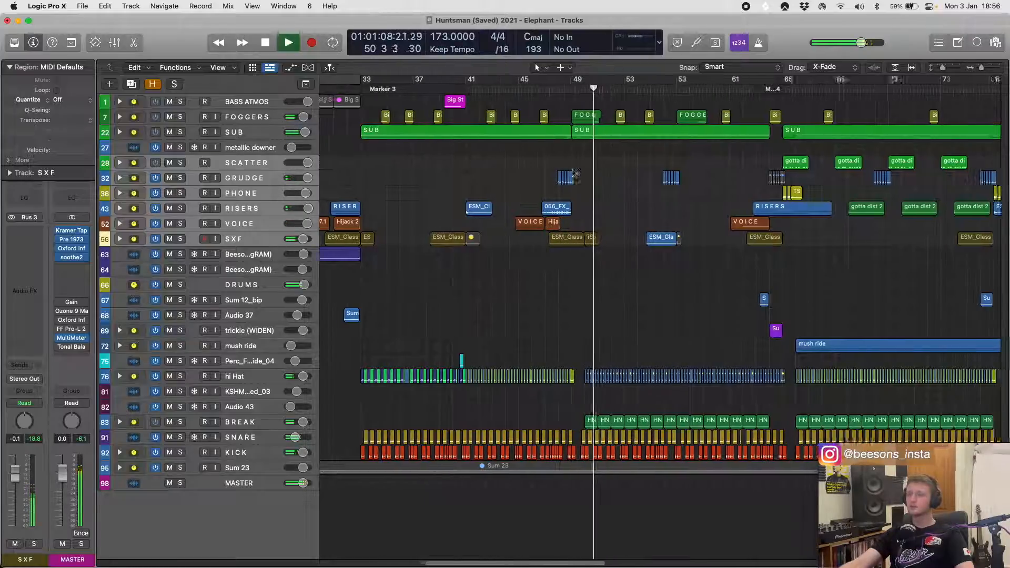
key(space)
- Place the playhead at bar 31 and mute the stacks from SCATTER to SXF
scroll(505, 210, left, 2)
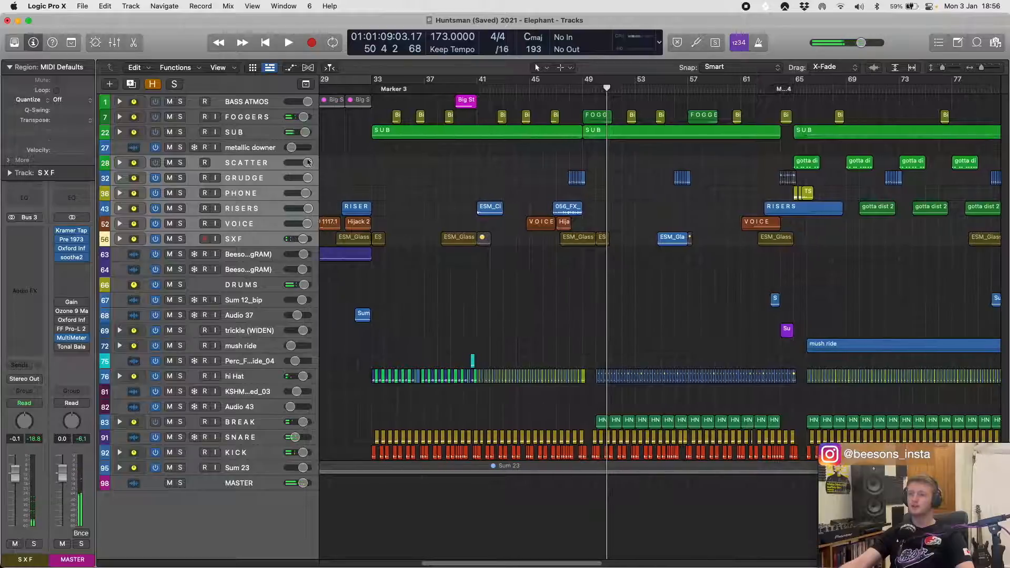
click(340, 90)
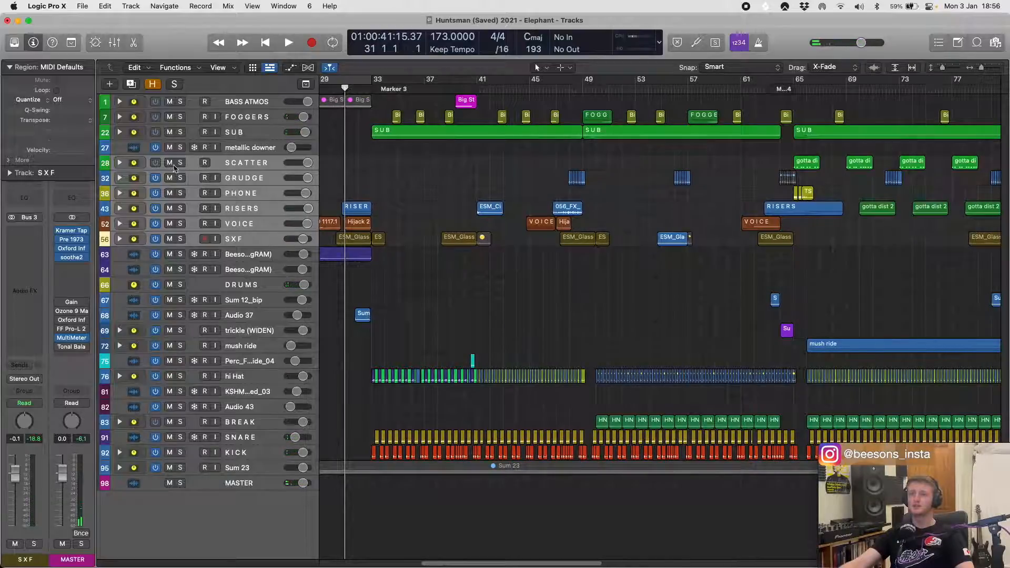
drag(170, 163, 170, 239)
- Play the mix with the SCATTER to SXF stacks muted from bar 31 past Marker 4, and stop at bar 66
scroll(367, 104, left, 6)
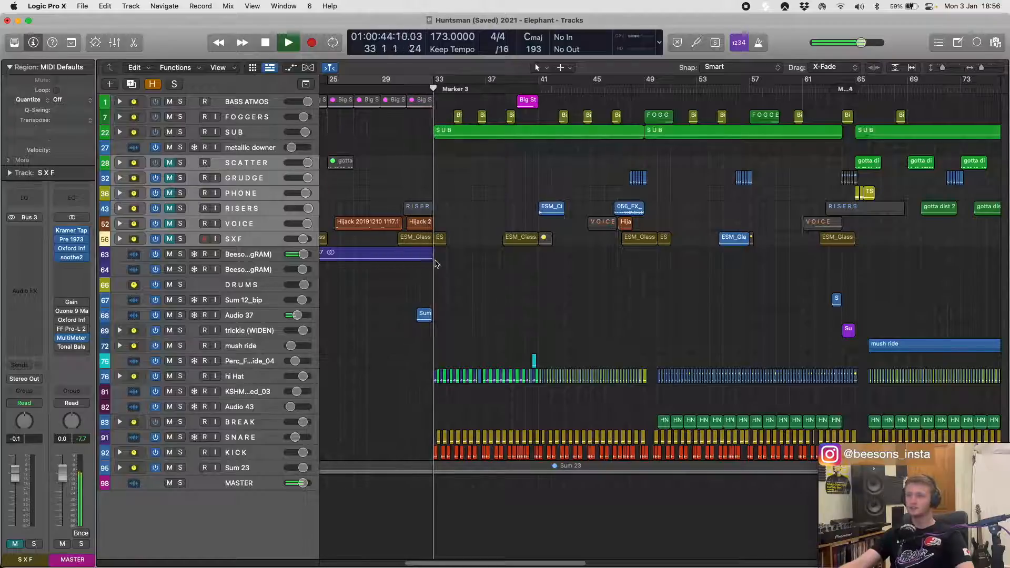
scroll(435, 263, right, 2)
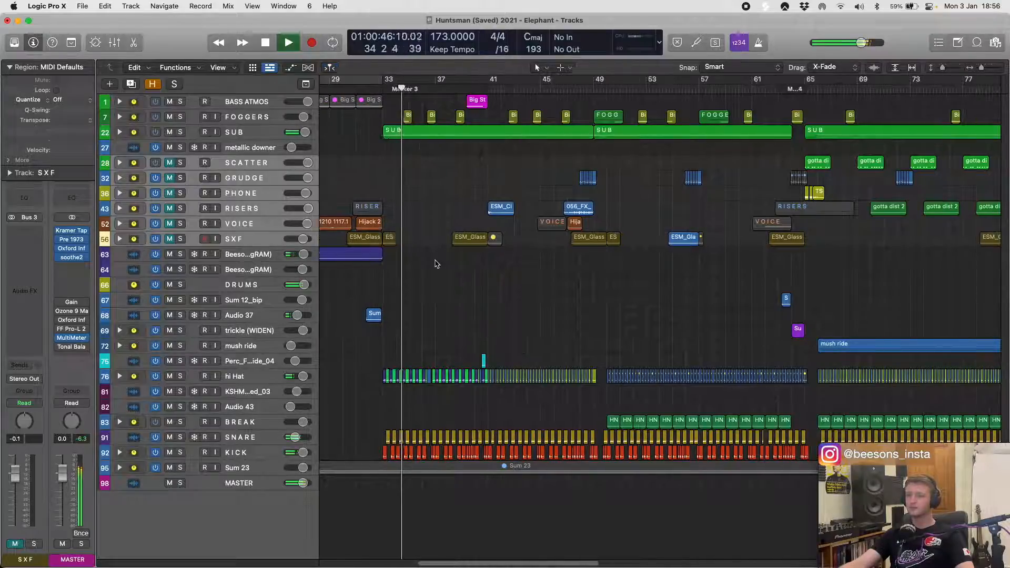
scroll(435, 264, right, 1)
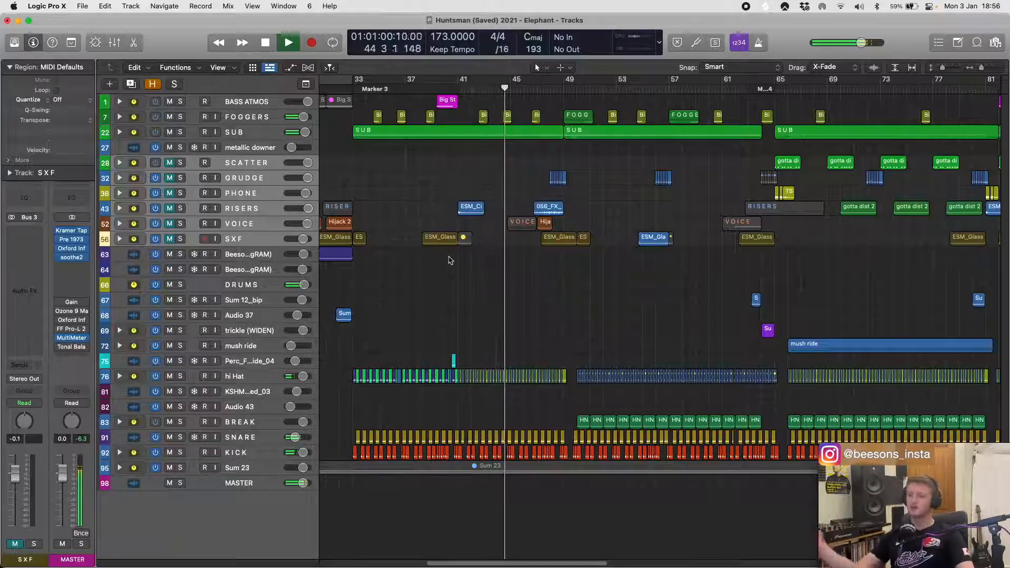
scroll(503, 221, right, 3)
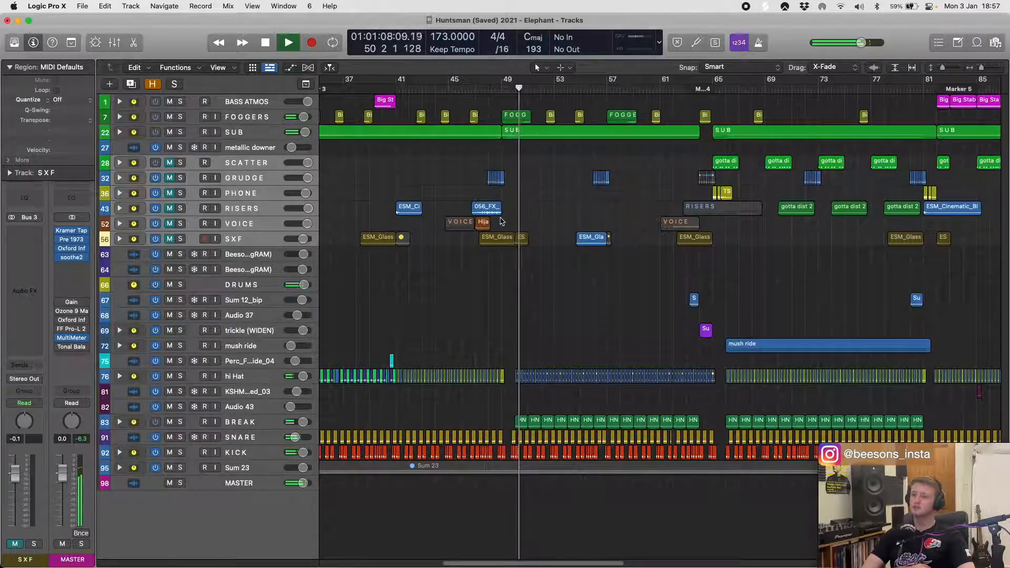
scroll(548, 205, right, 5)
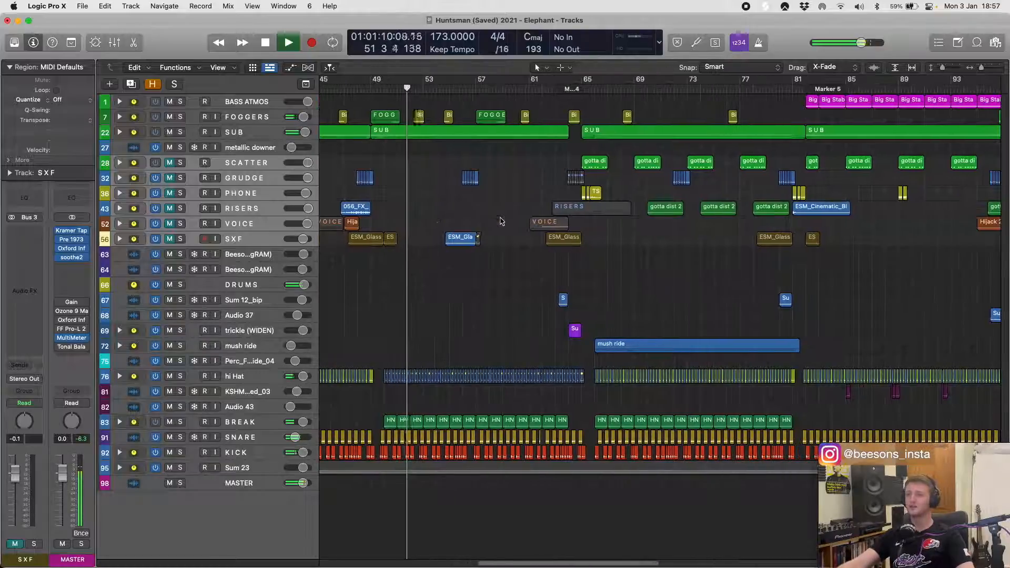
shift+click(567, 196)
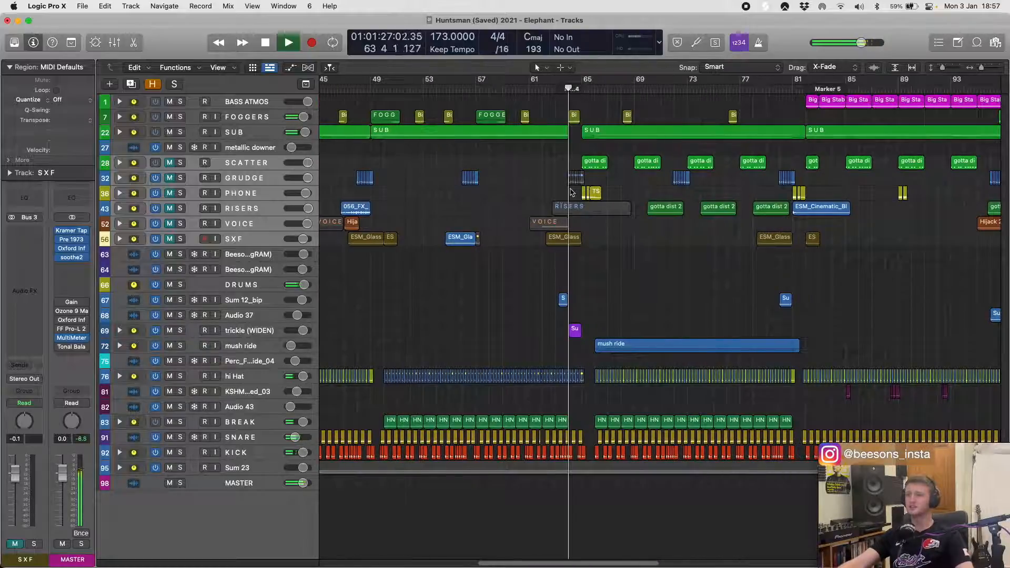
shift+click(542, 199)
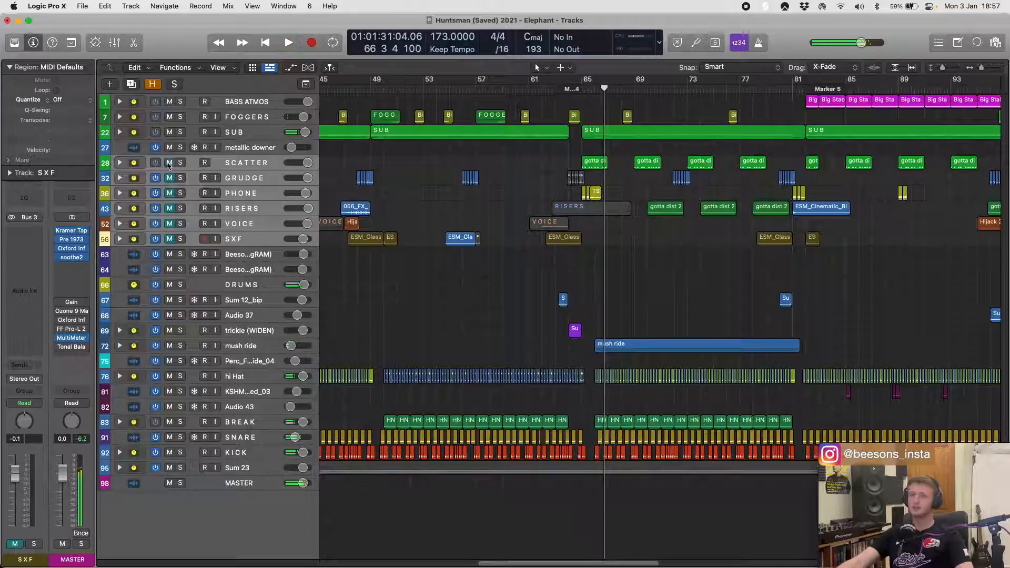
- Unmute the stacks from SCATTER to SXF and resume playback from bar 66
click(169, 164)
shift+click(515, 177)
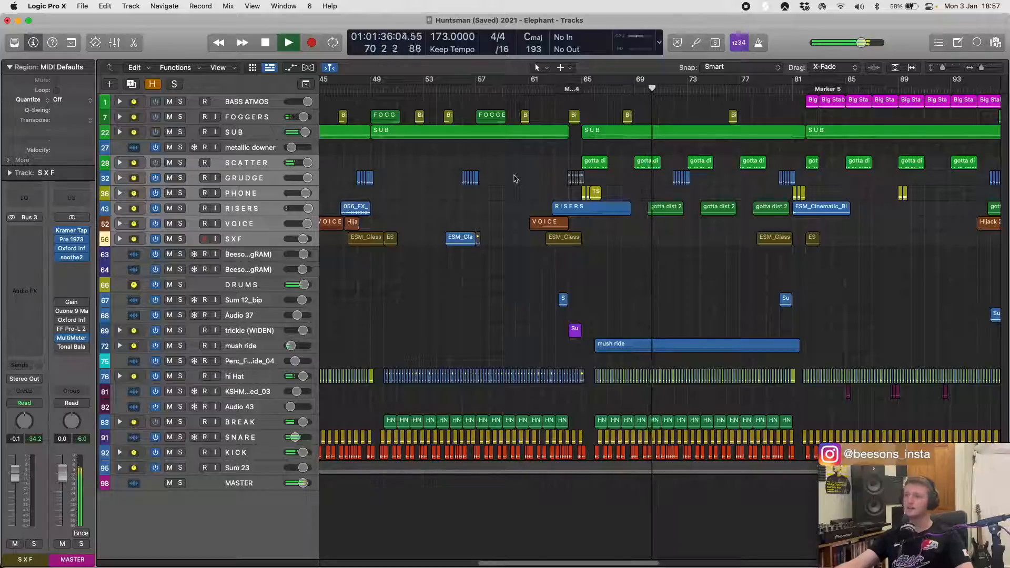
scroll(523, 182, right, 2)
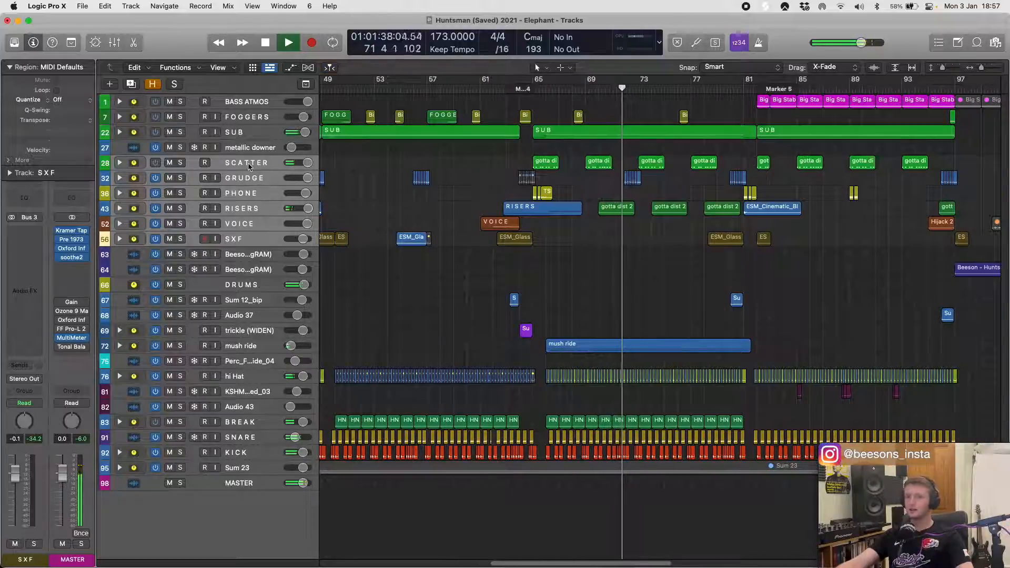
- Select the SCATTER stack, deselect its regions while the full mix plays into the Marker 5 section, and stop playback at bar 82
click(247, 164)
scroll(560, 206, right, 5)
scroll(560, 206, right, 2)
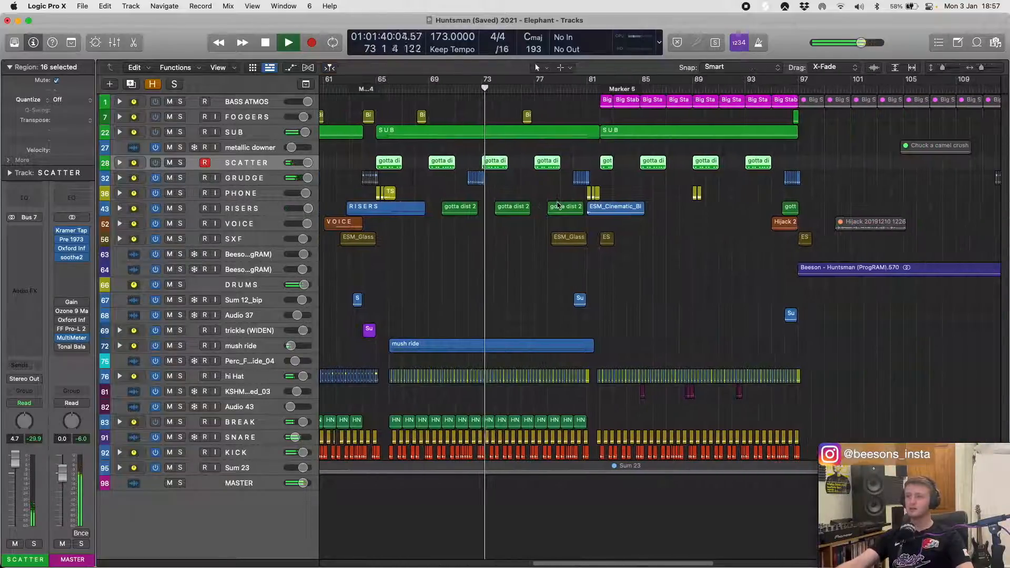
click(537, 185)
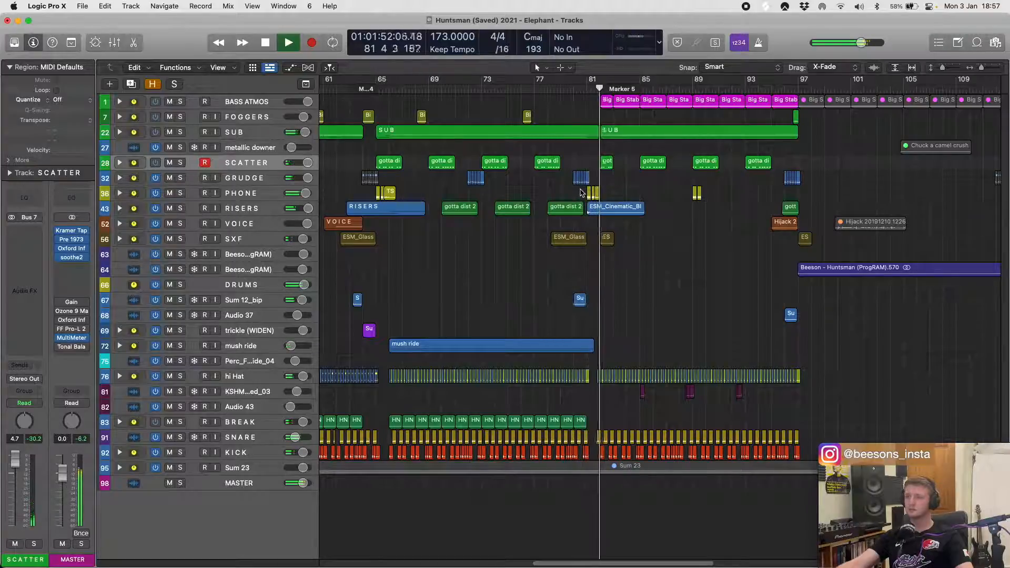
key(space)
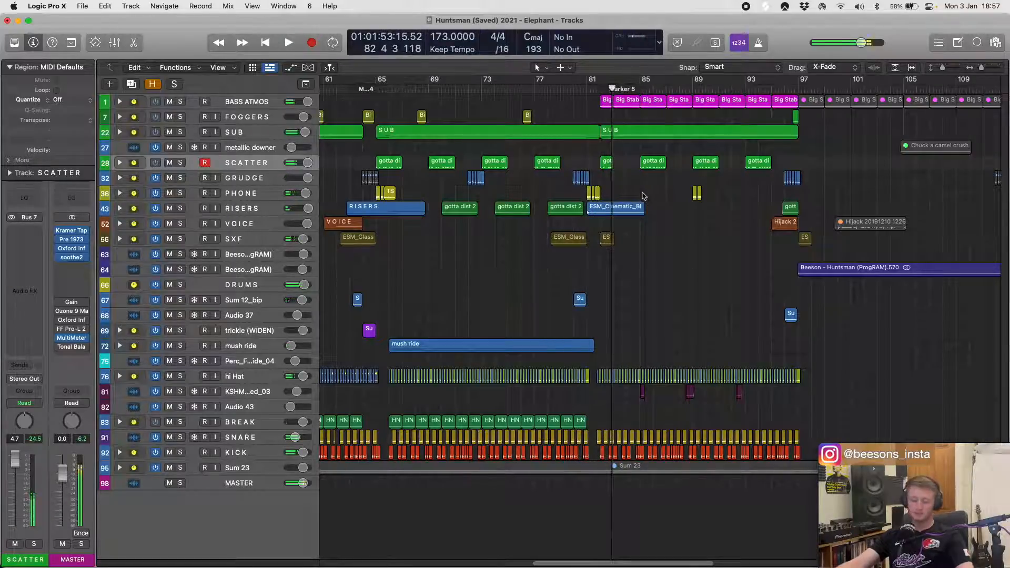
- Expand the Sum 23, KICK, BREAK, hi Hat, mush ride and trickle (WIDEN) stacks to show their individual tracks
scroll(474, 251, down, 4)
scroll(534, 247, left, 5)
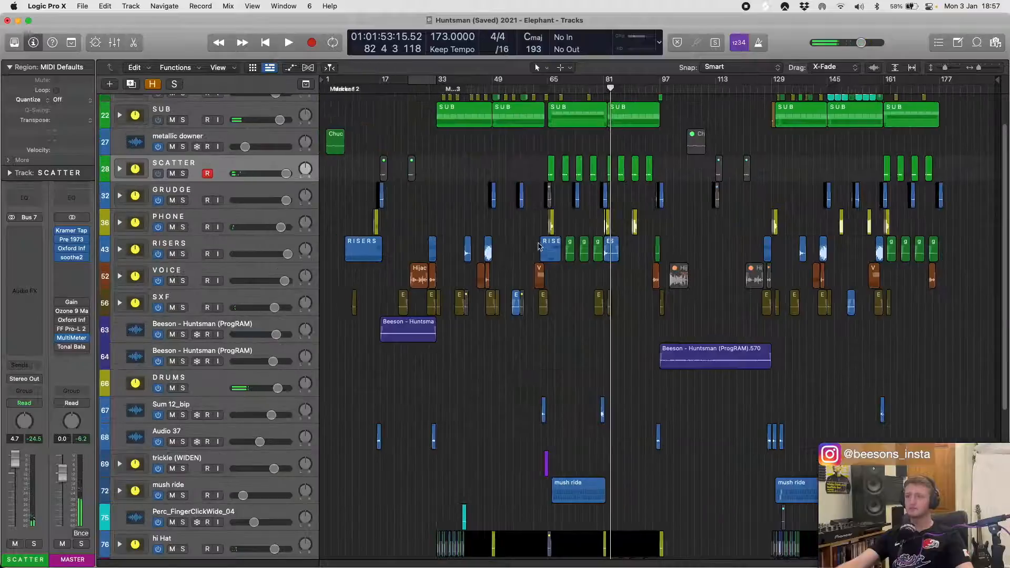
scroll(472, 228, up, 2)
scroll(472, 228, down, 10)
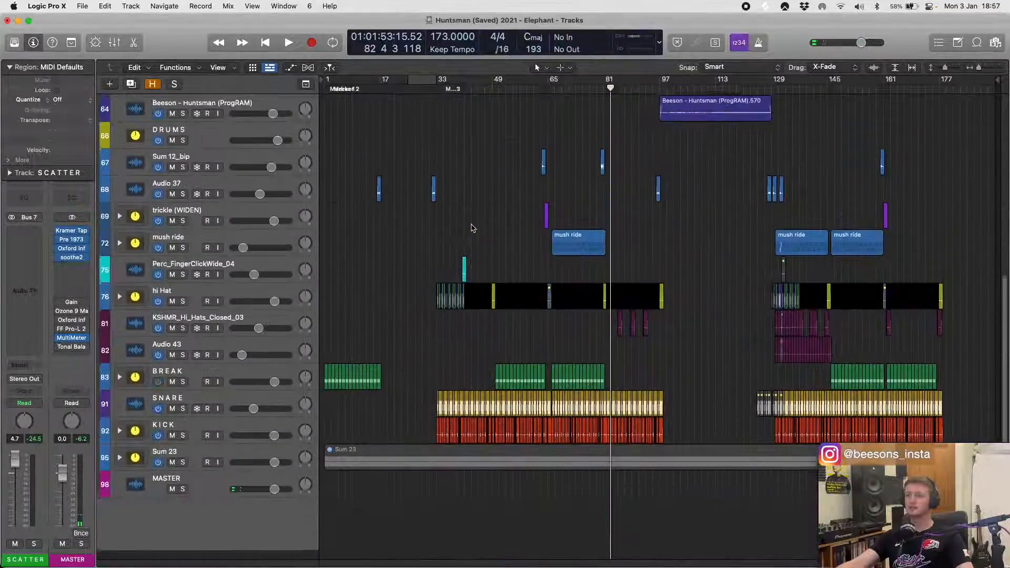
scroll(471, 226, up, 10)
scroll(470, 225, up, 5)
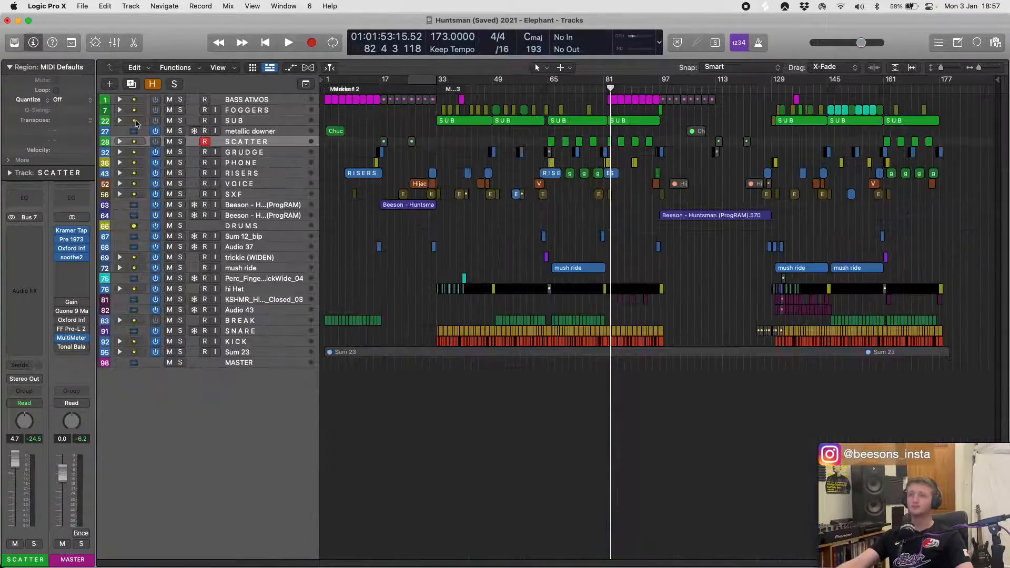
click(119, 352)
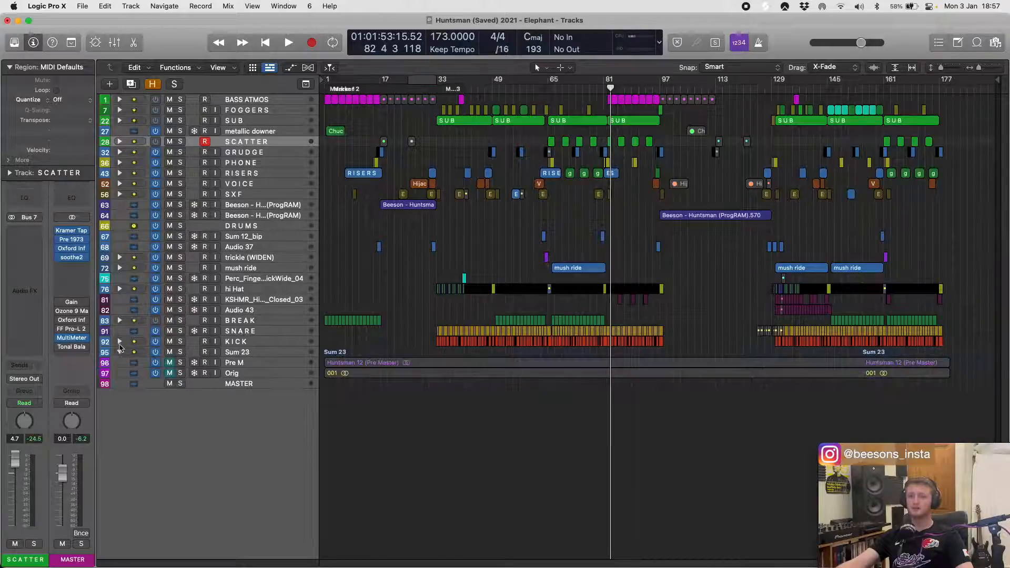
click(120, 342)
click(121, 321)
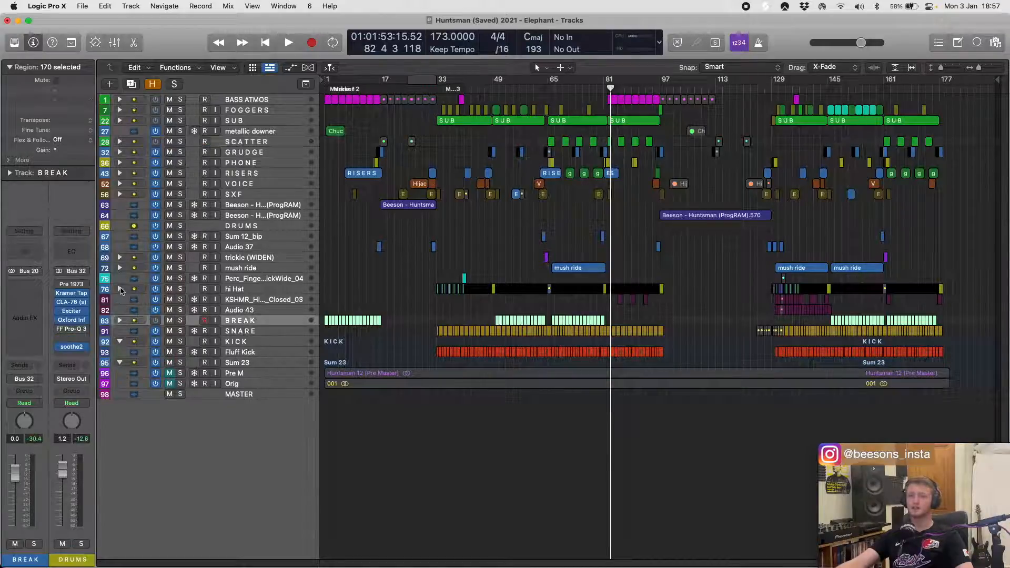
click(120, 321)
click(120, 288)
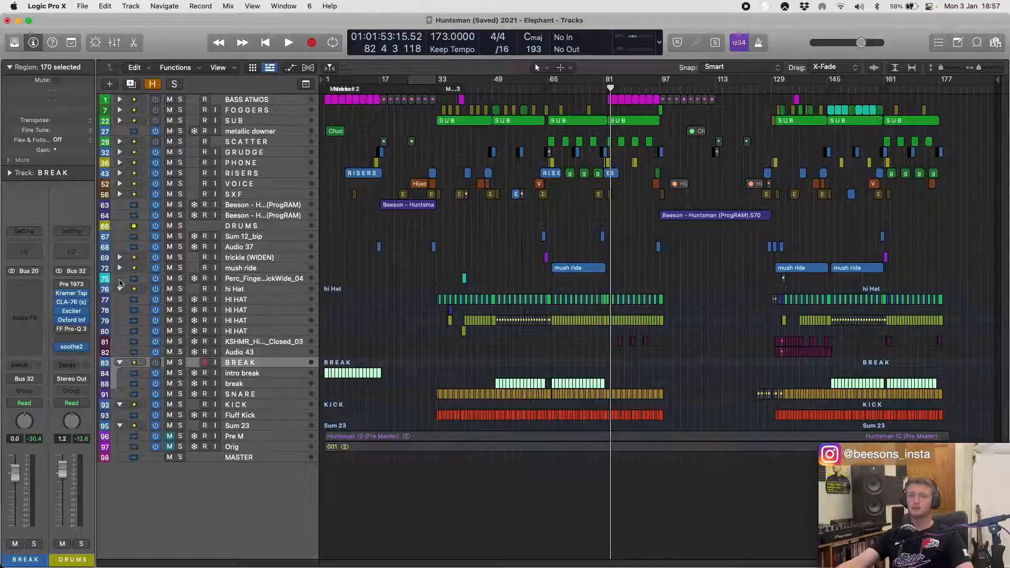
click(120, 268)
click(120, 258)
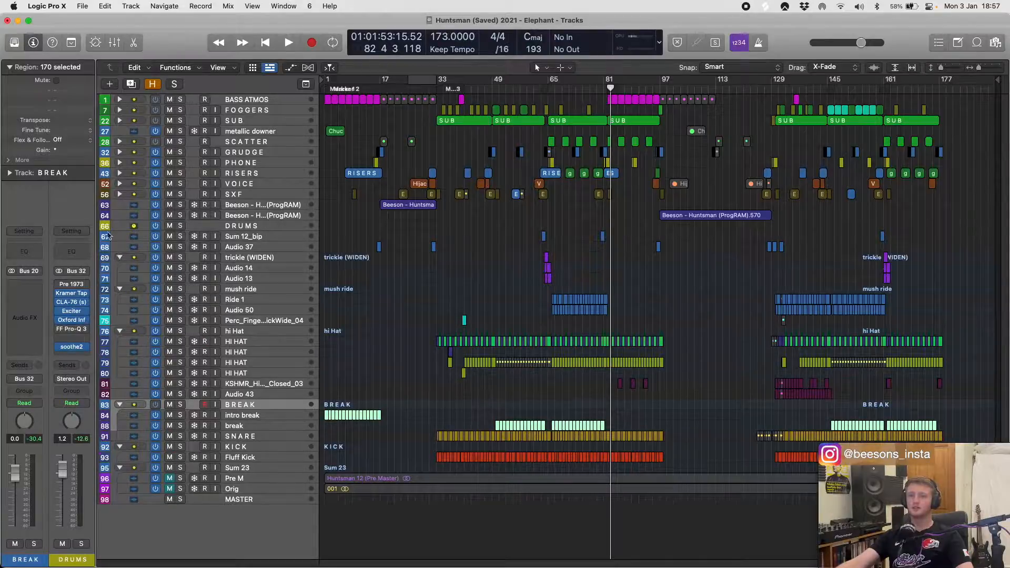
- Expand the SXF, VOICE, RISERS, PHONE, GRUDGE and SCATTER stacks
click(119, 195)
click(120, 184)
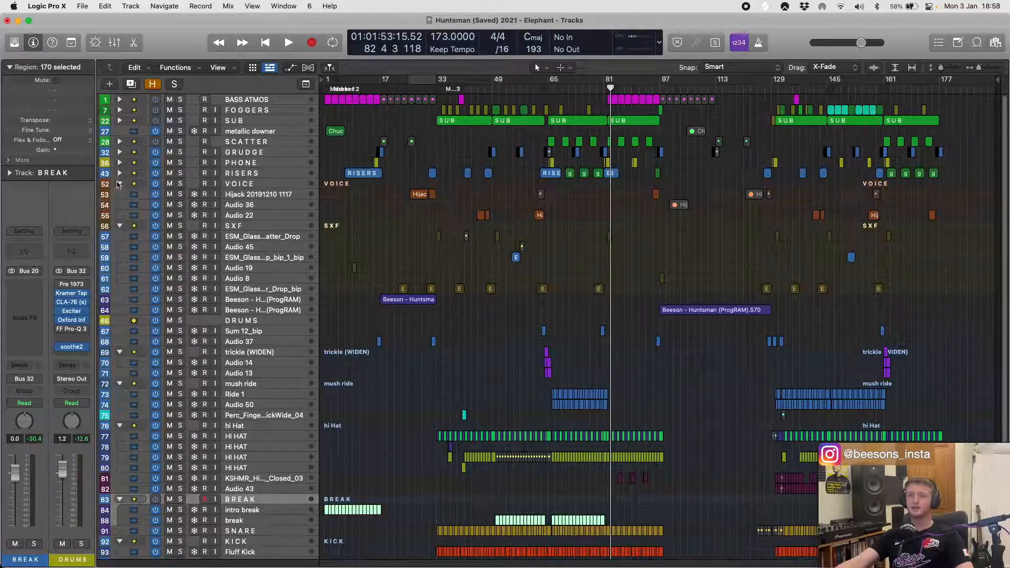
click(120, 173)
click(120, 162)
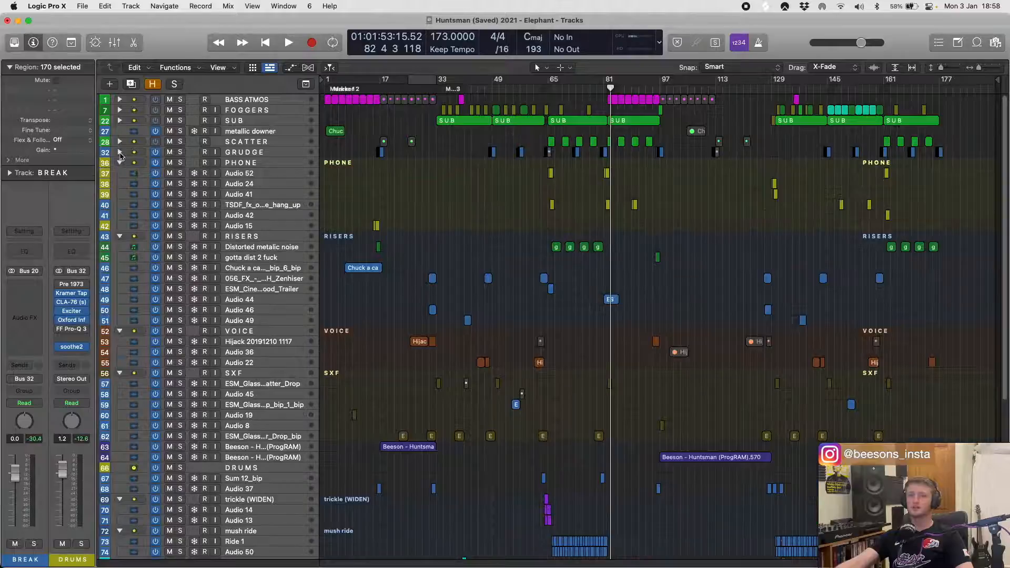
click(119, 152)
click(119, 141)
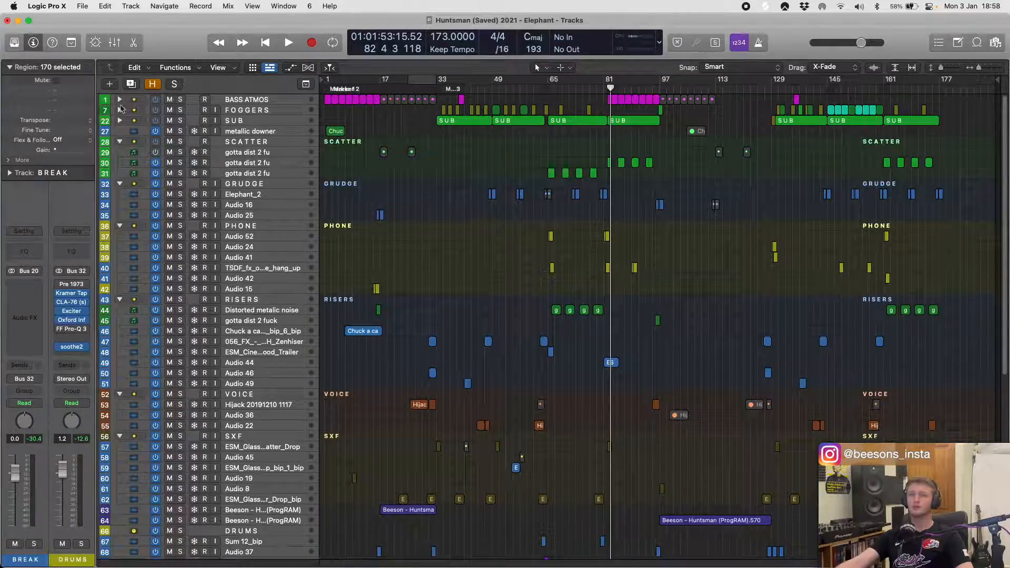
- Expand the SUB, FOGGERS and BASS ATMOS stacks
click(119, 121)
click(120, 110)
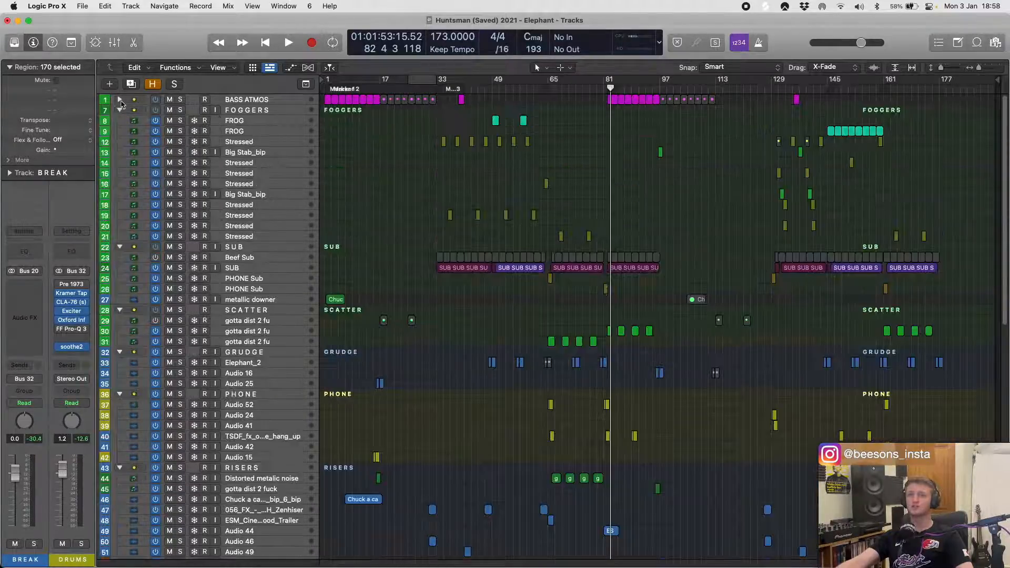
click(119, 99)
- Look over the whole arrangement with all stacks expanded, from BASS ATMOS down to MASTER and back
scroll(452, 185, down, 10)
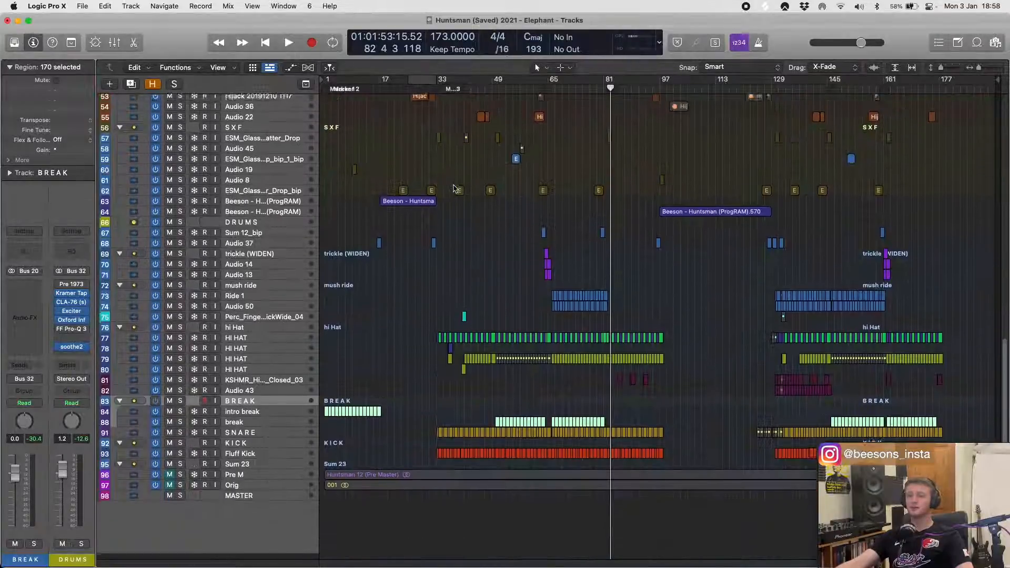
scroll(454, 187, up, 10)
scroll(455, 189, down, 8)
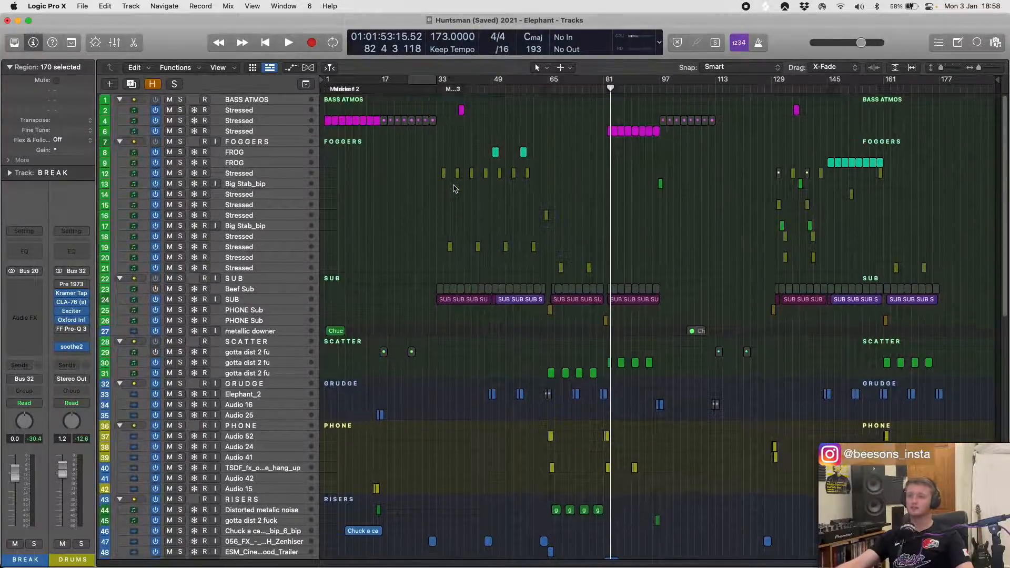
scroll(455, 188, down, 6)
scroll(456, 189, up, 14)
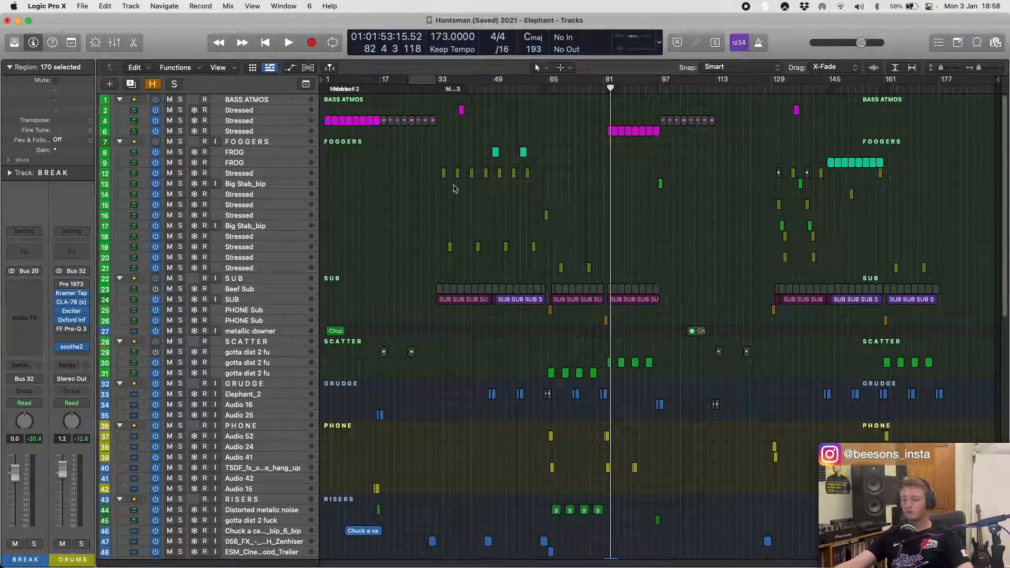
click(433, 203)
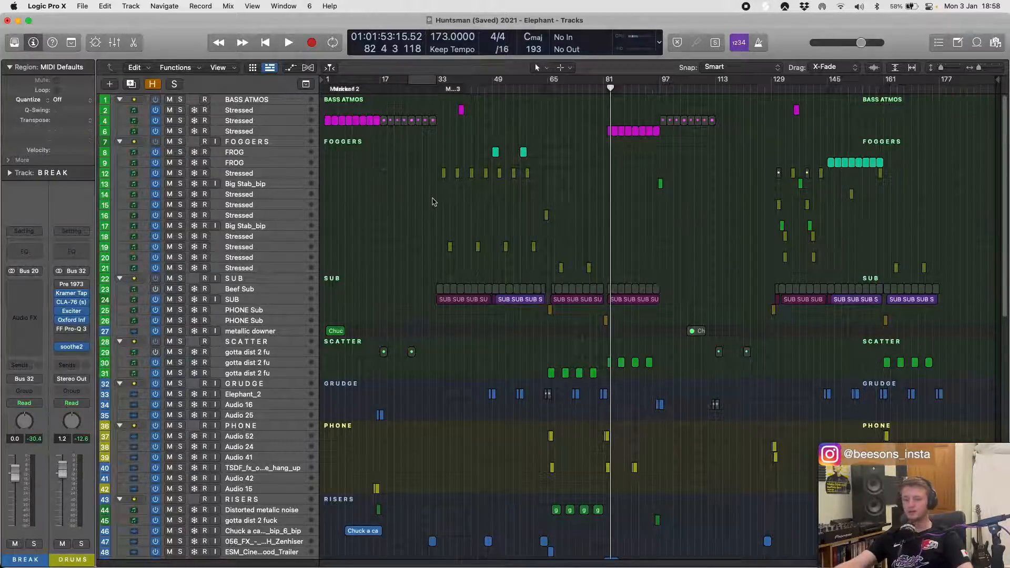
scroll(433, 202, down, 10)
scroll(433, 202, up, 15)
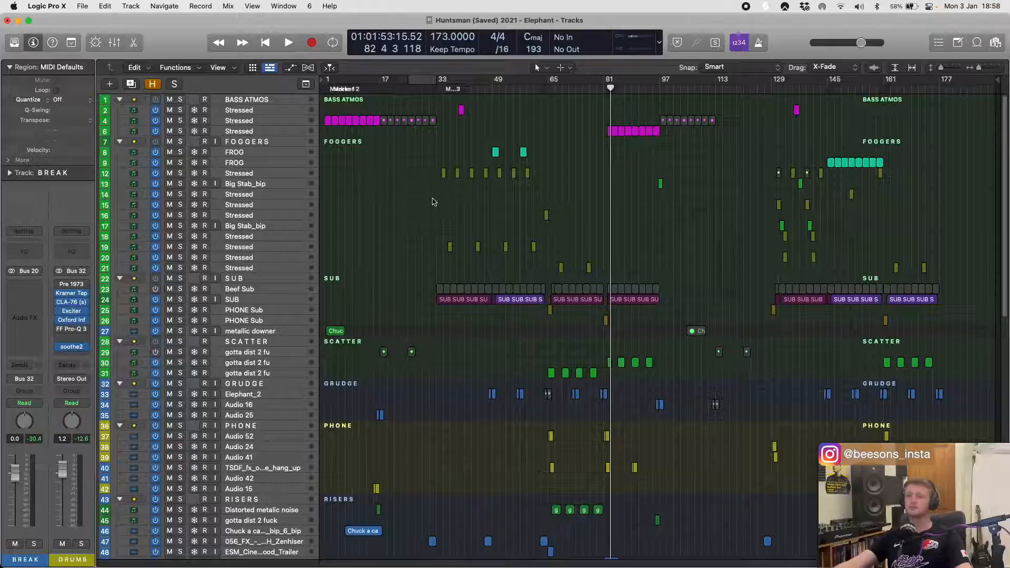
- Select the FOGGERS stack and examine the expanded stacks below it, from SCATTER to the drums
click(236, 141)
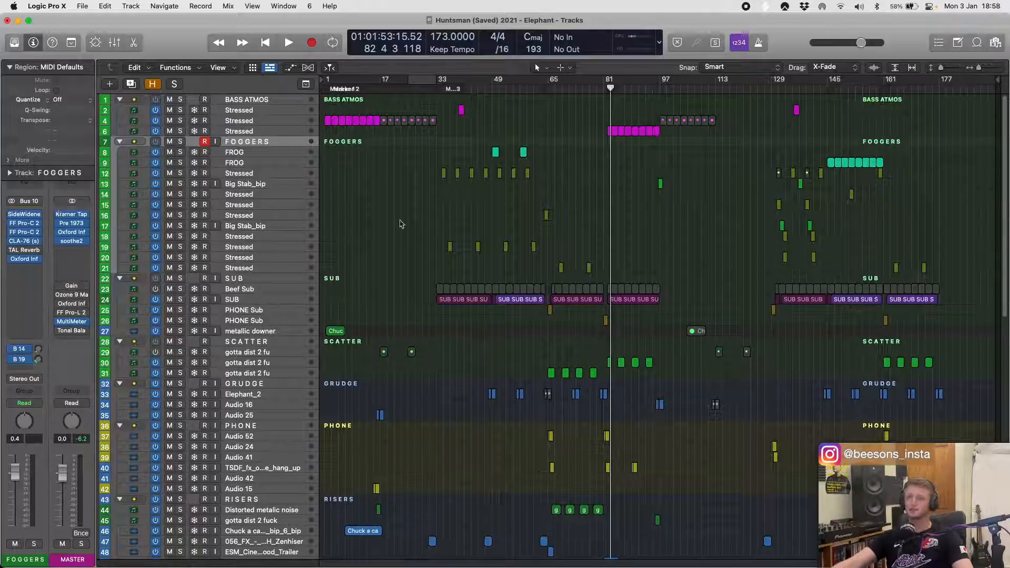
scroll(400, 224, down, 5)
scroll(400, 223, down, 1)
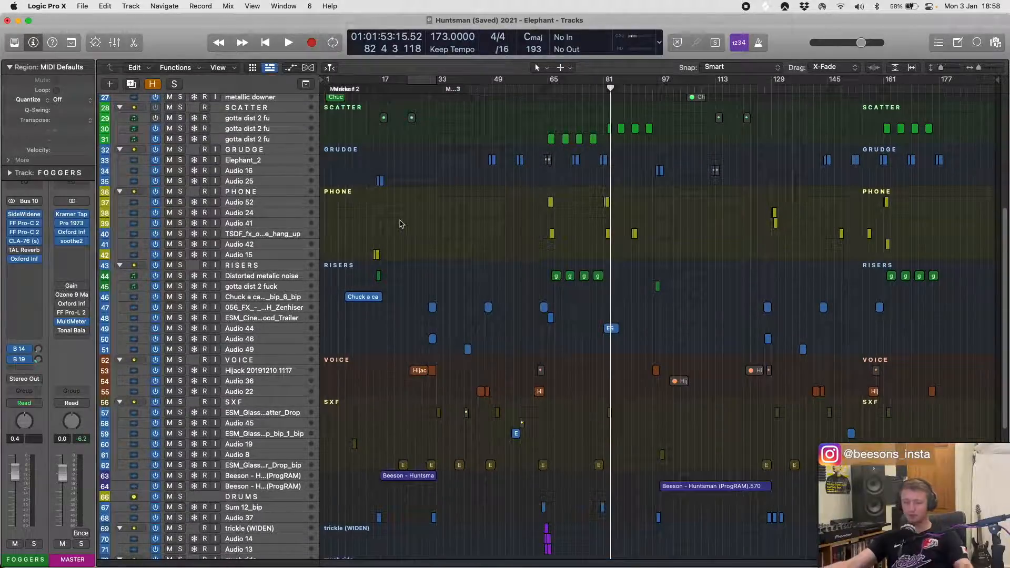